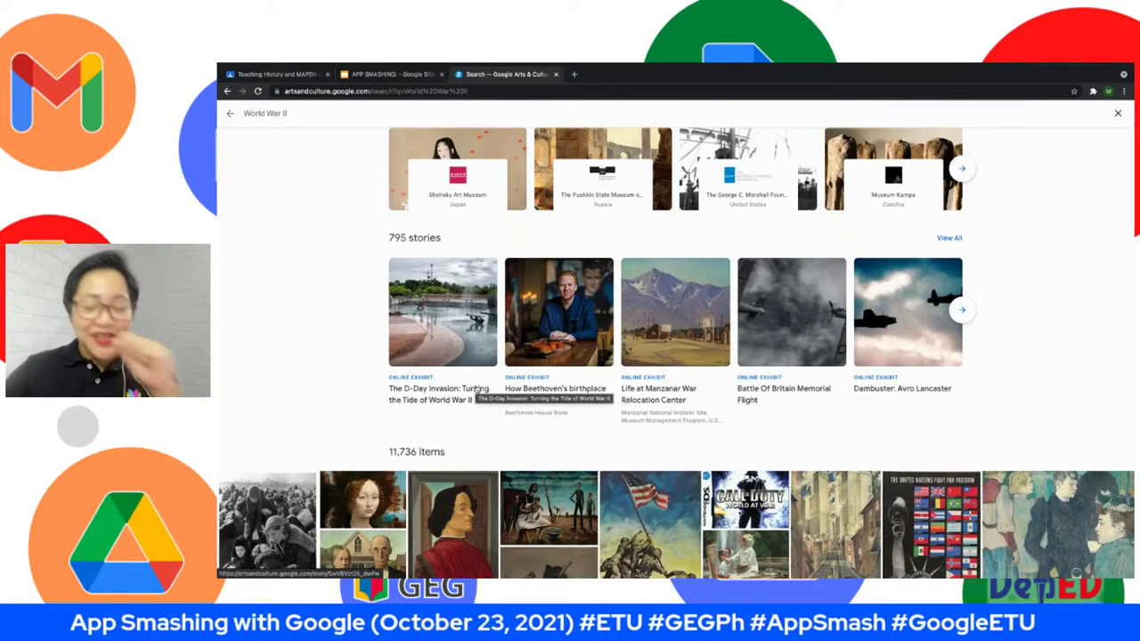
Leave the search results and open the World War II page from the Historic Events collection.
scroll(477, 389, "up", 3)
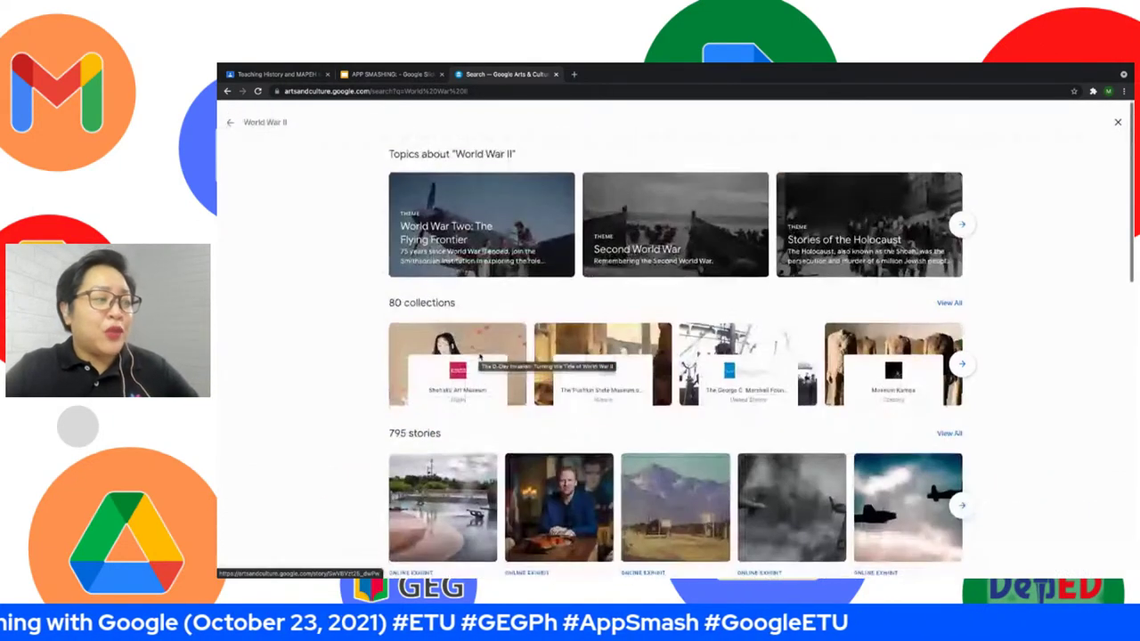
left_click(229, 116)
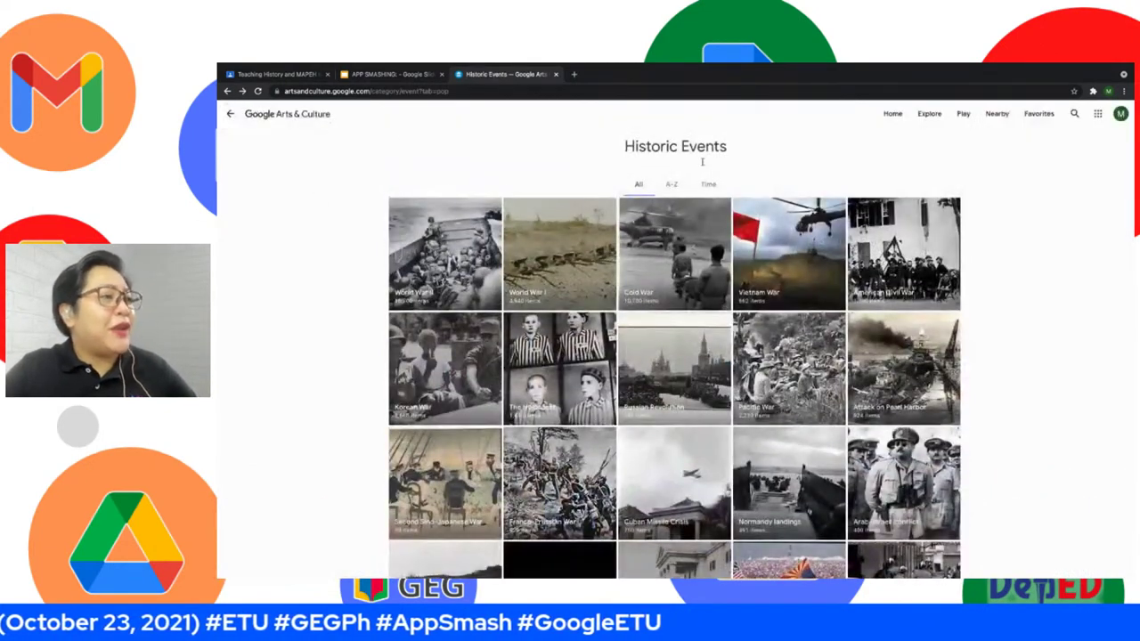
left_click(458, 254)
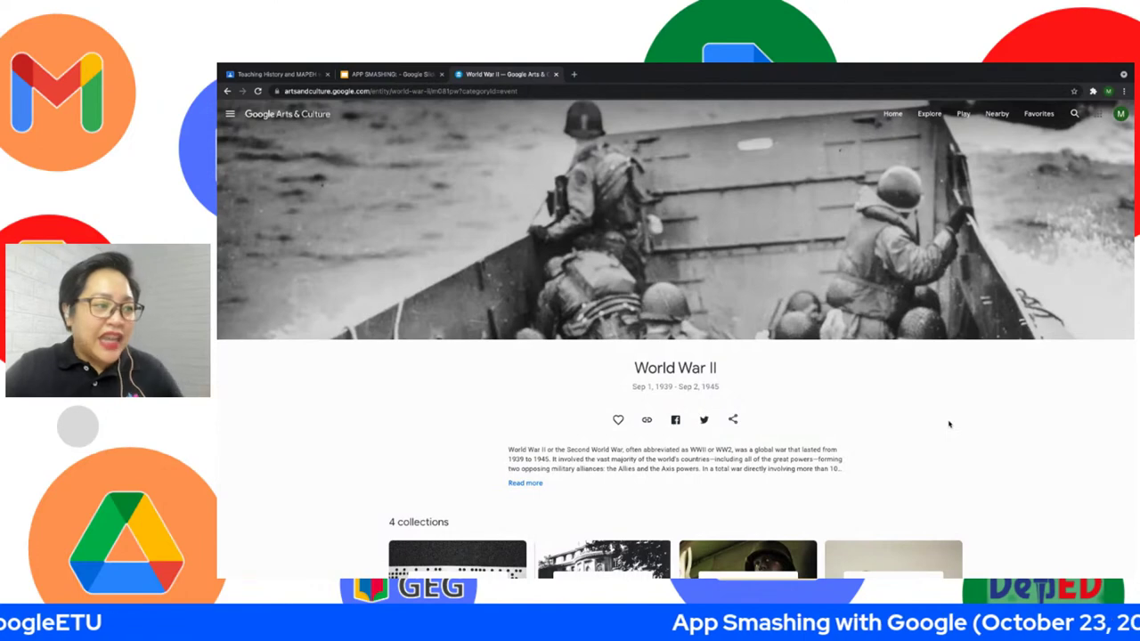
Expand the World War II description and look through the page's collections, stories and items.
scroll(948, 424, "down", 2)
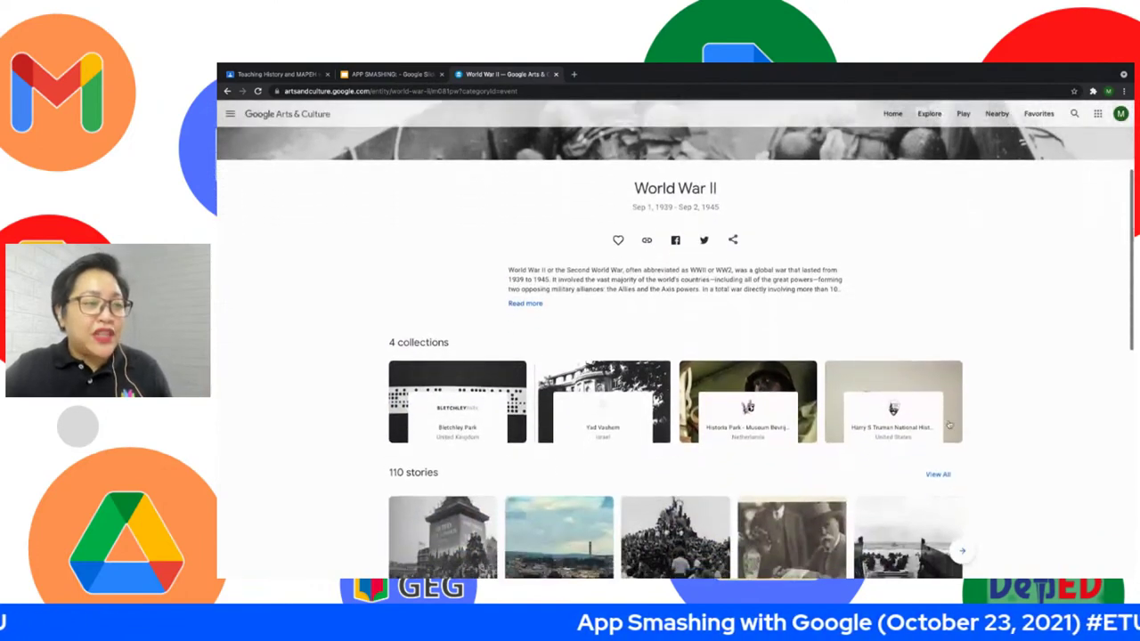
left_click(524, 304)
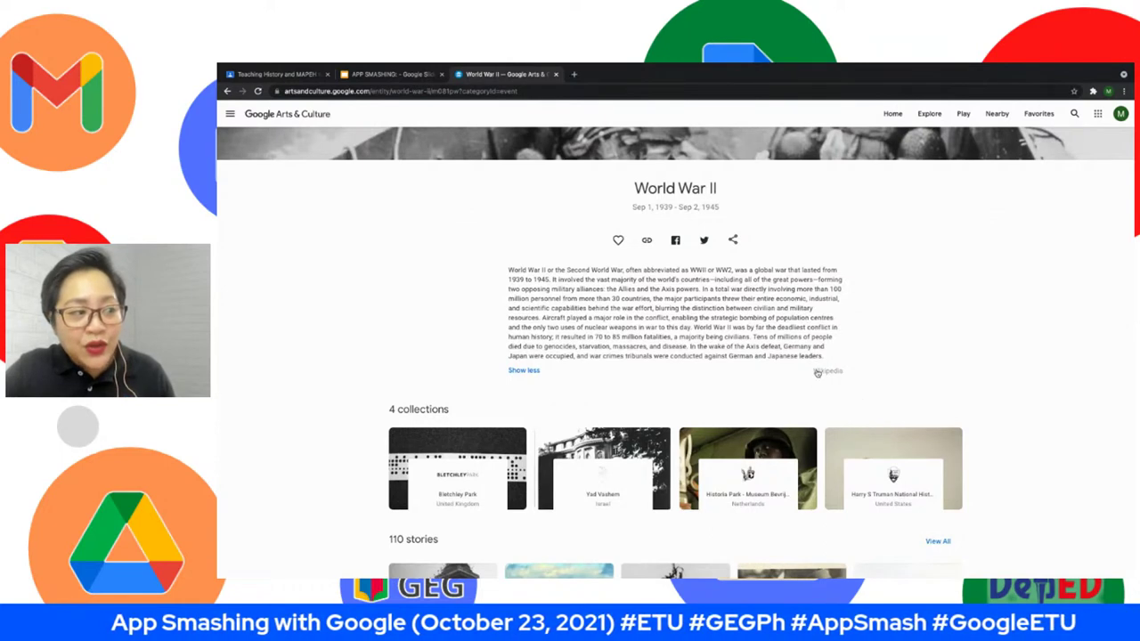
scroll(895, 328, "down", 1)
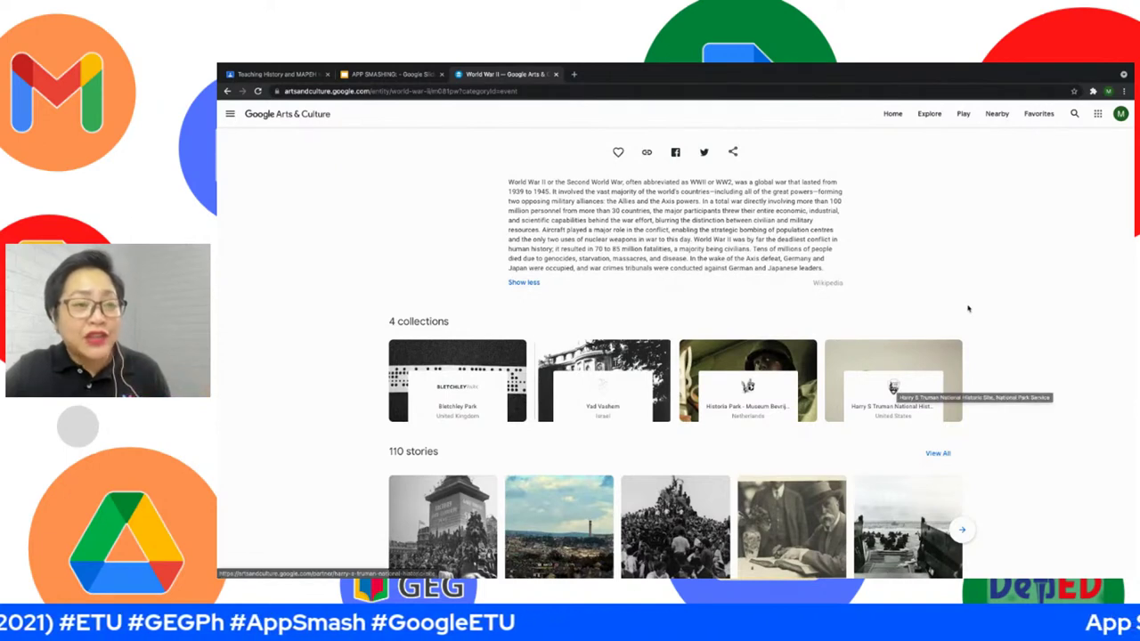
scroll(969, 308, "down", 3)
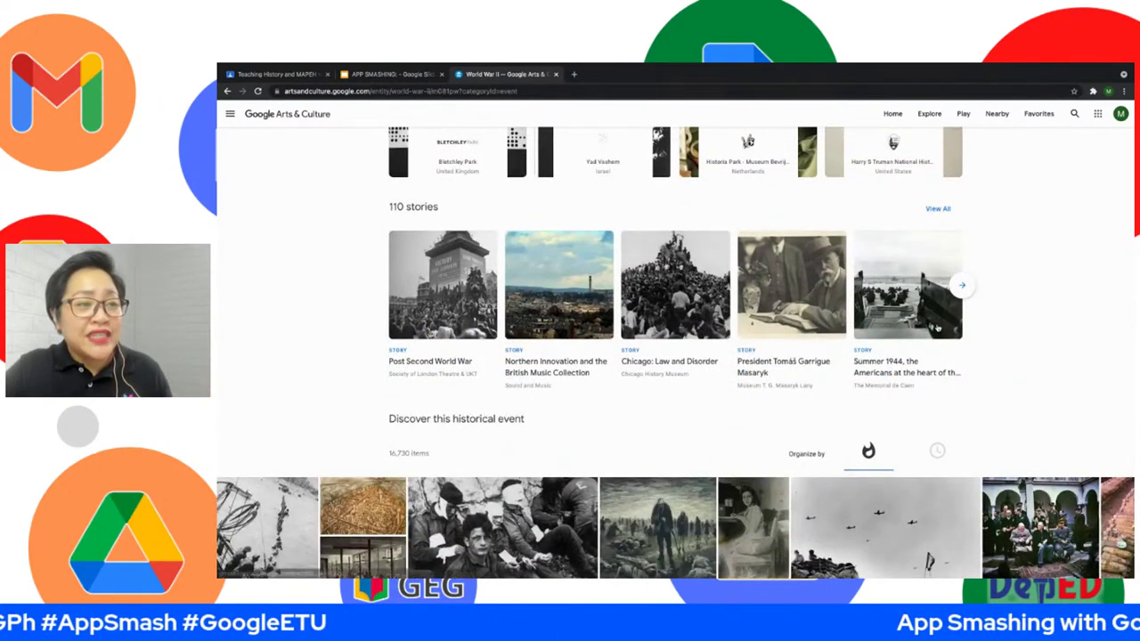
scroll(1042, 307, "down", 1)
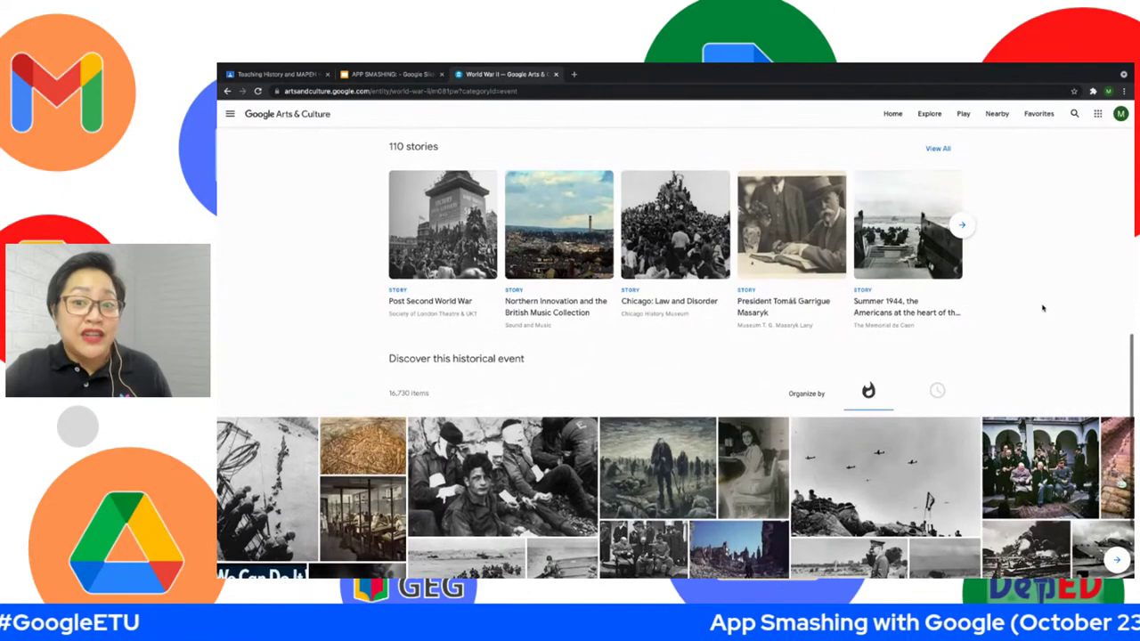
scroll(1042, 308, "up", 6)
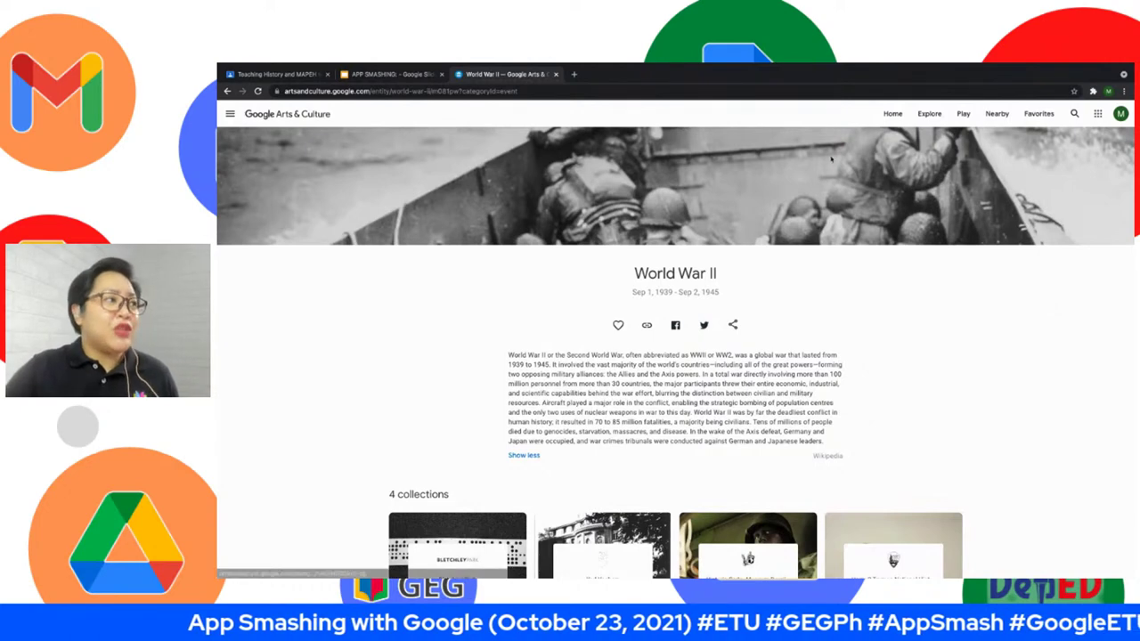
Switch to Google Classroom and add a classwork topic named "World War II".
left_click(287, 76)
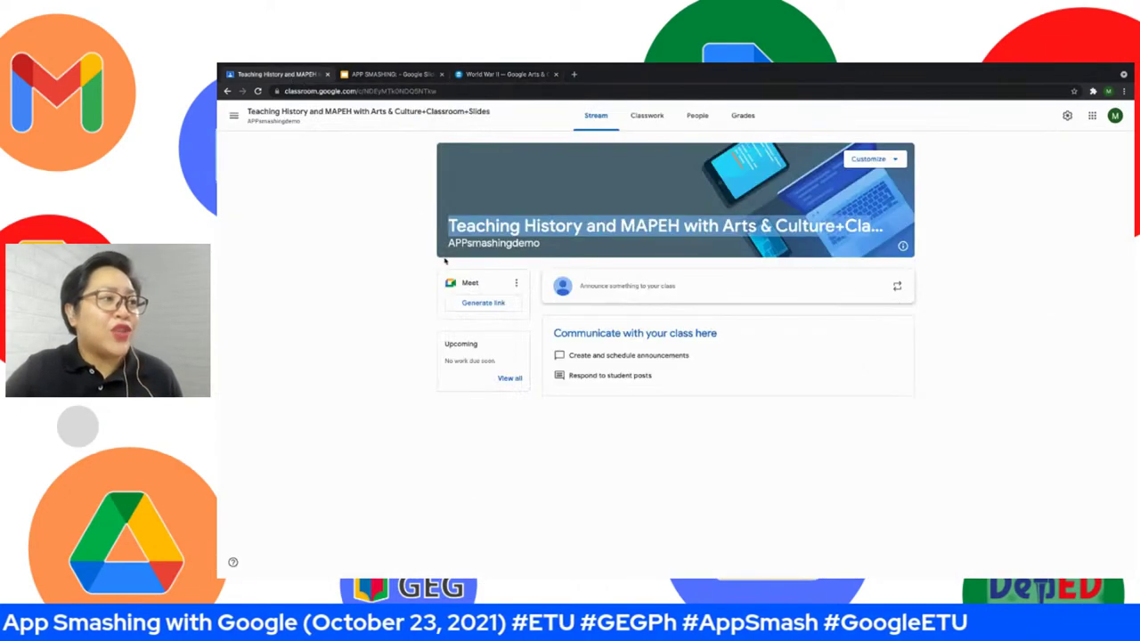
left_click(640, 115)
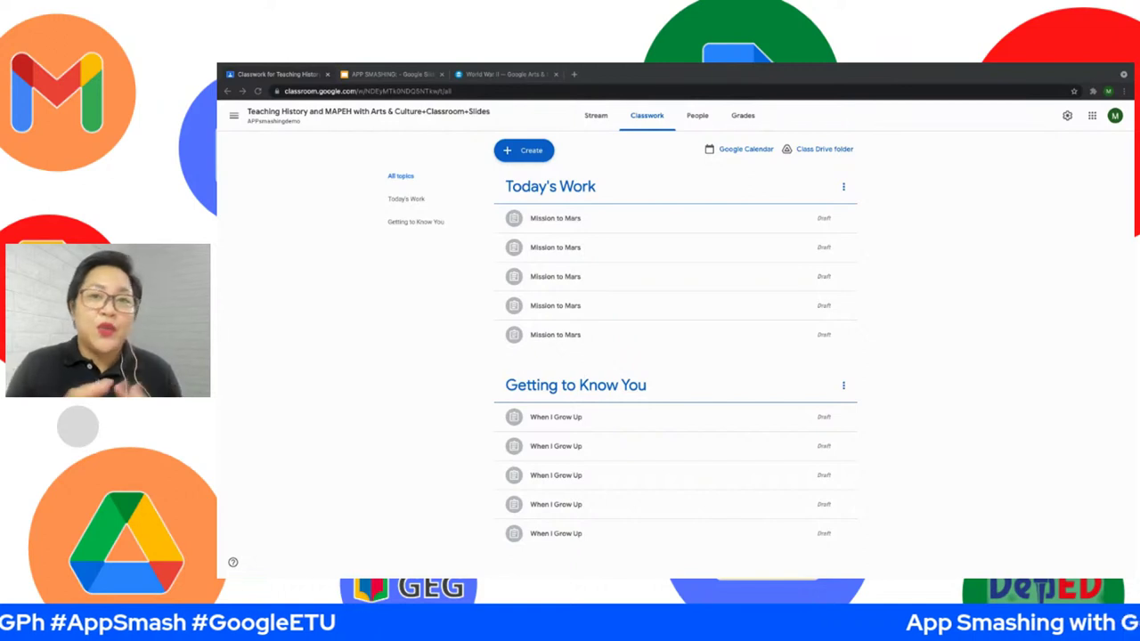
left_click(533, 154)
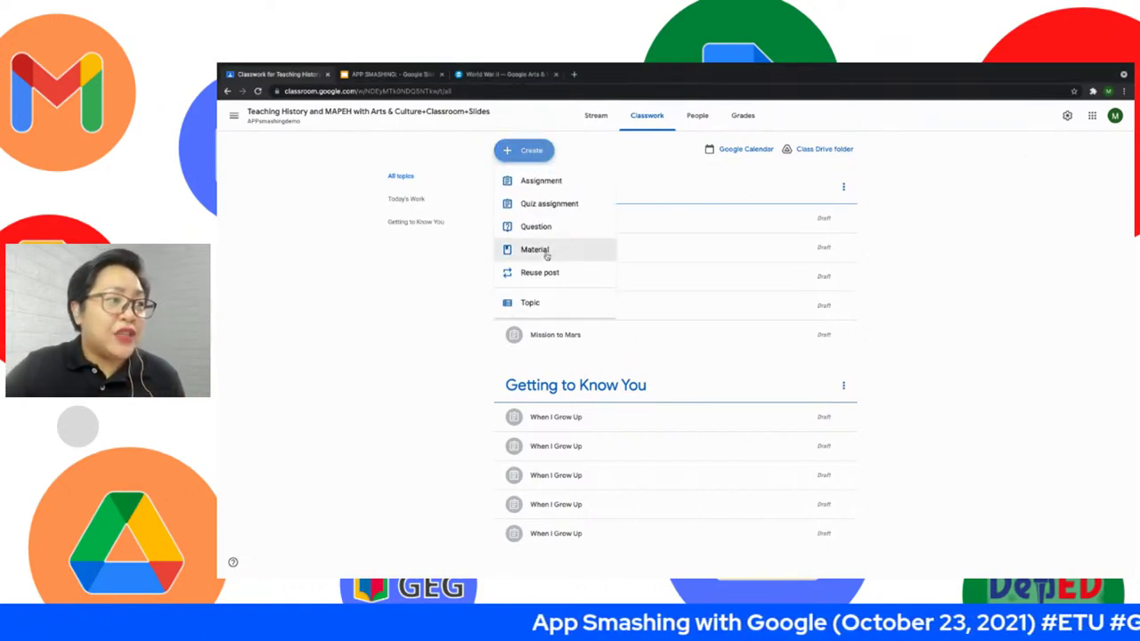
left_click(537, 300)
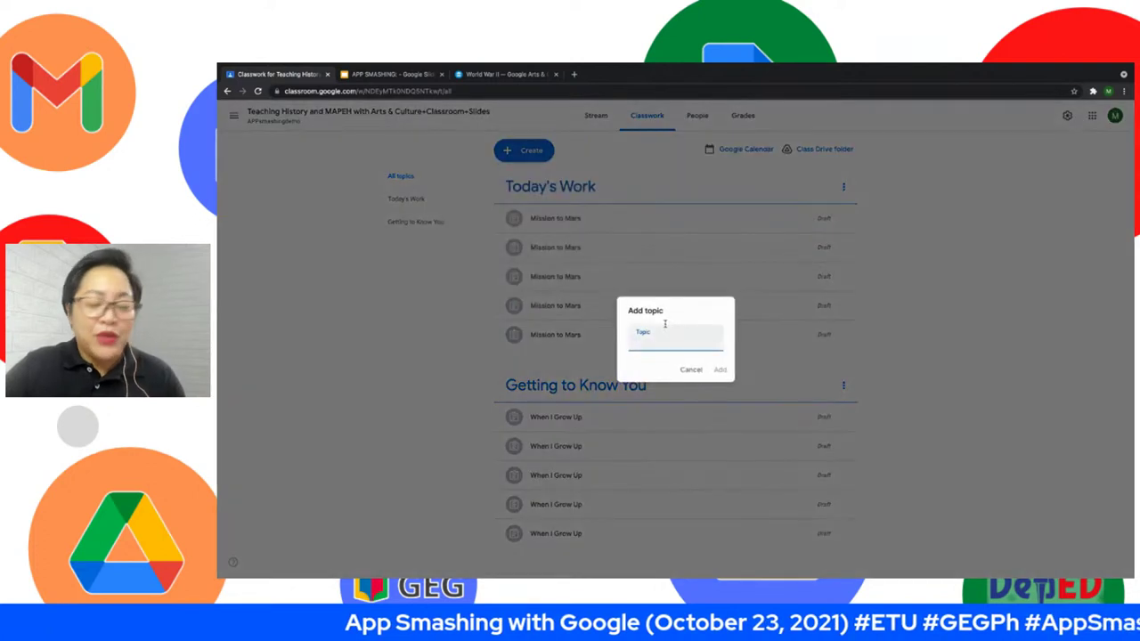
type("World War II")
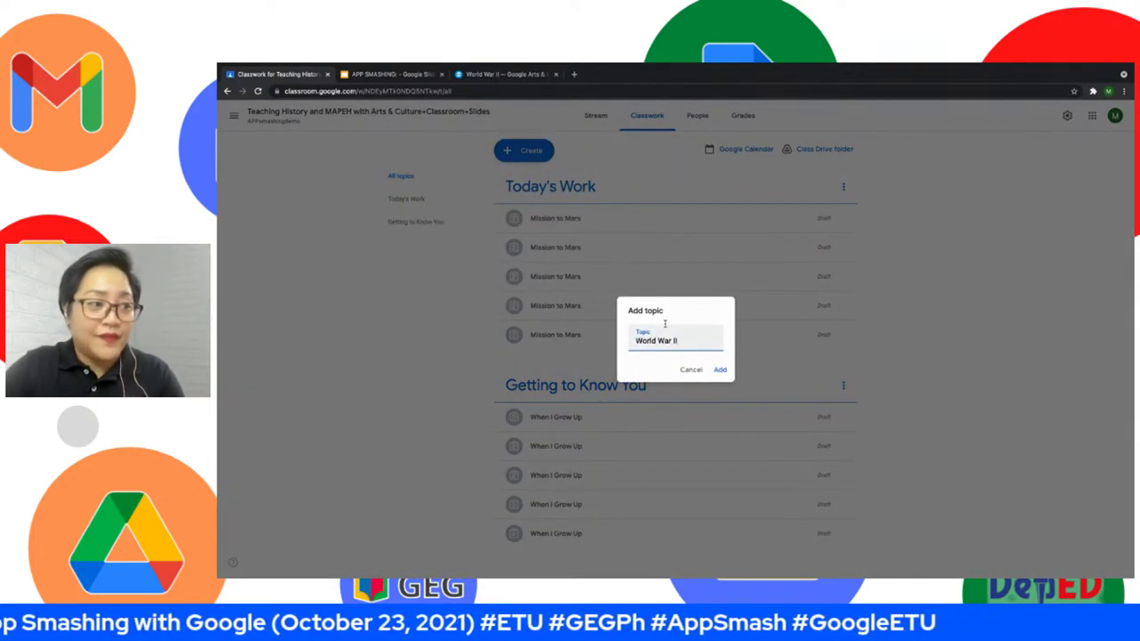
left_click(720, 371)
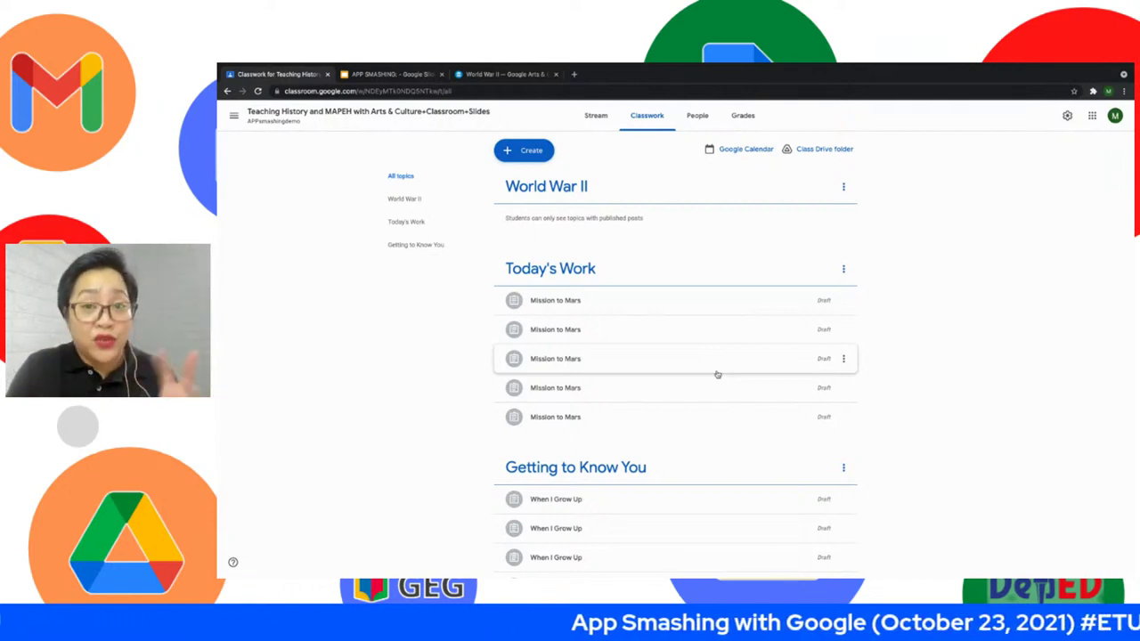
scroll(623, 268, "down", 1)
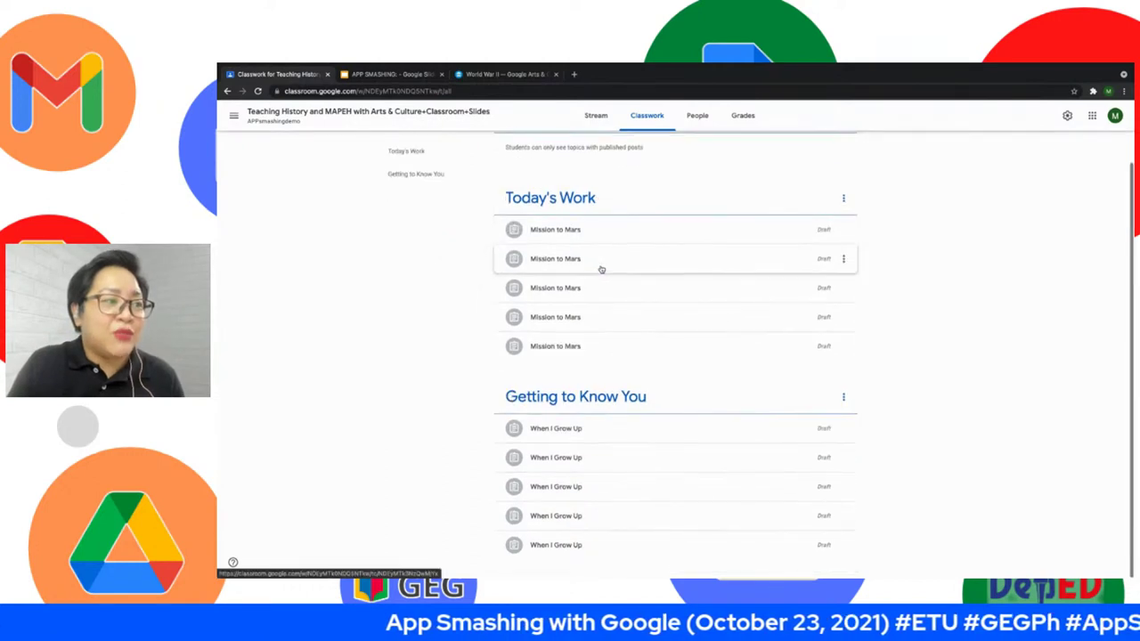
scroll(614, 394, "up", 1)
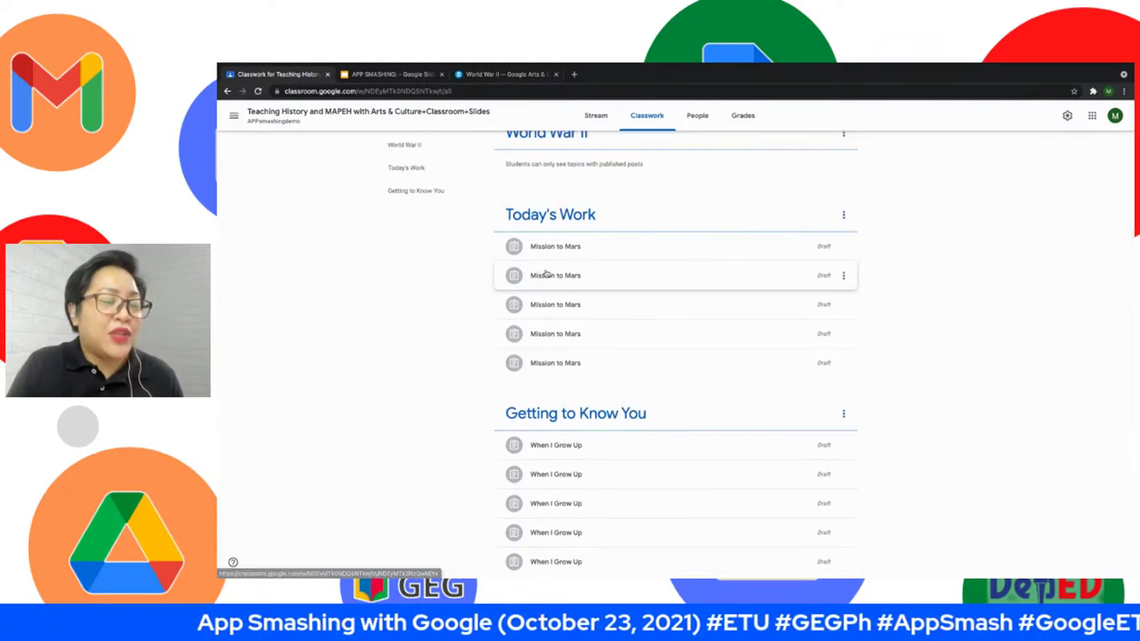
scroll(573, 272, "up", 1)
scroll(547, 274, "down", 1)
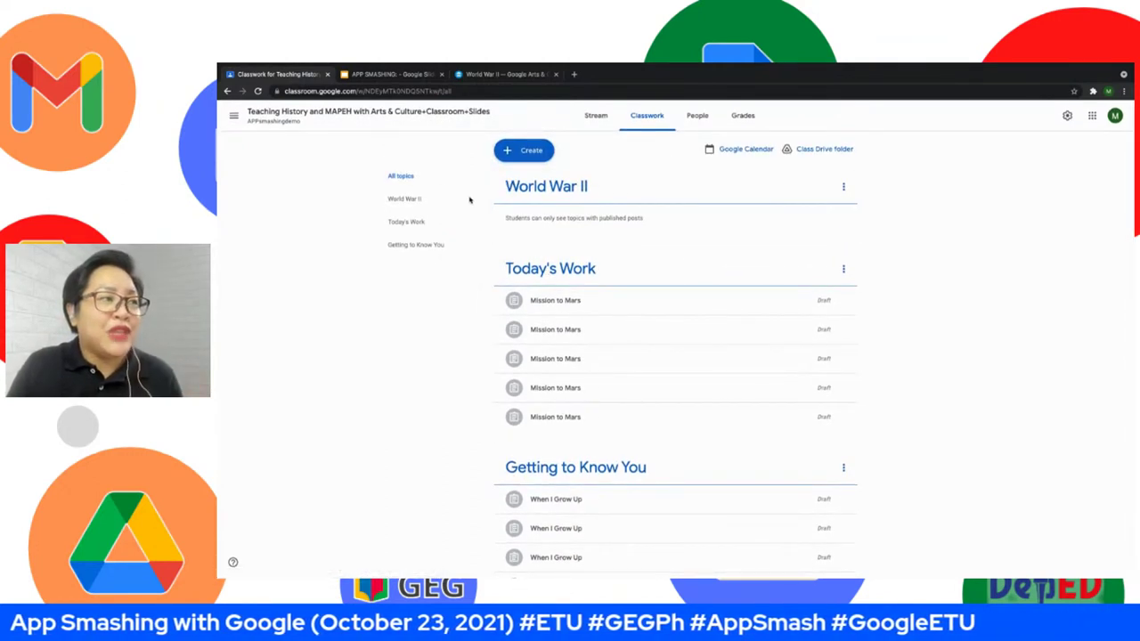
Start a new Material post in the class's classwork.
left_click(533, 152)
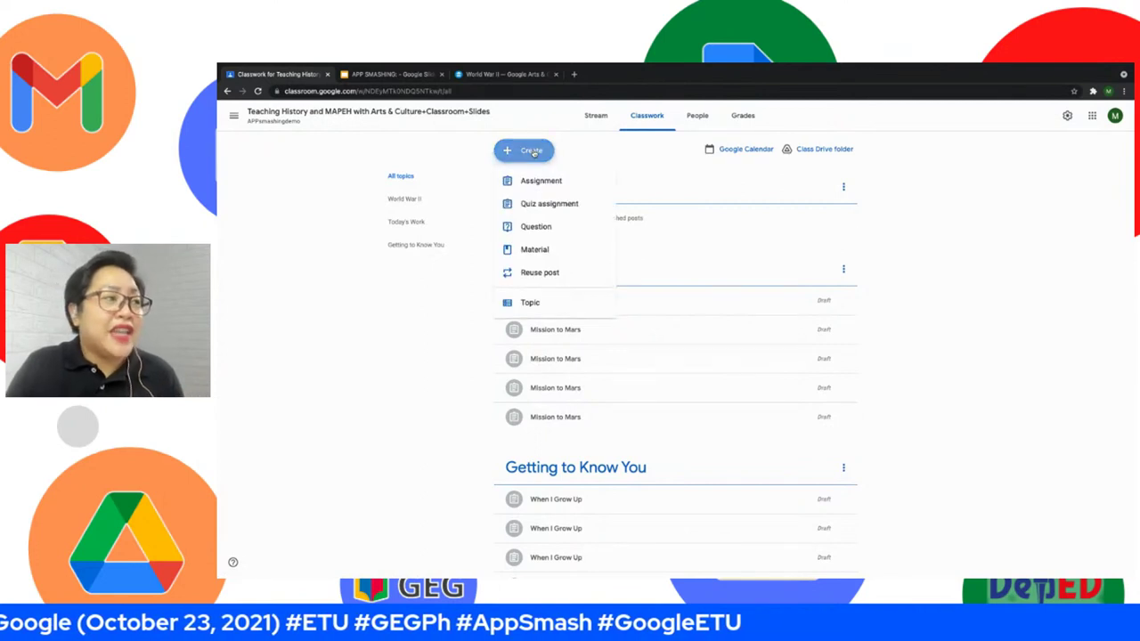
left_click(538, 250)
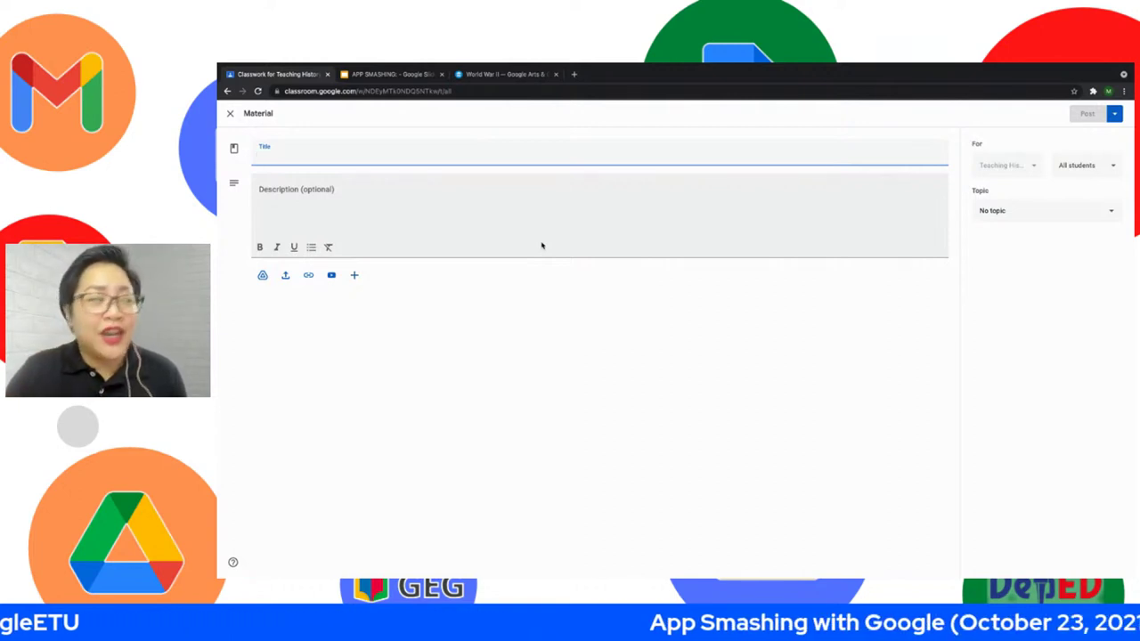
left_click(365, 149)
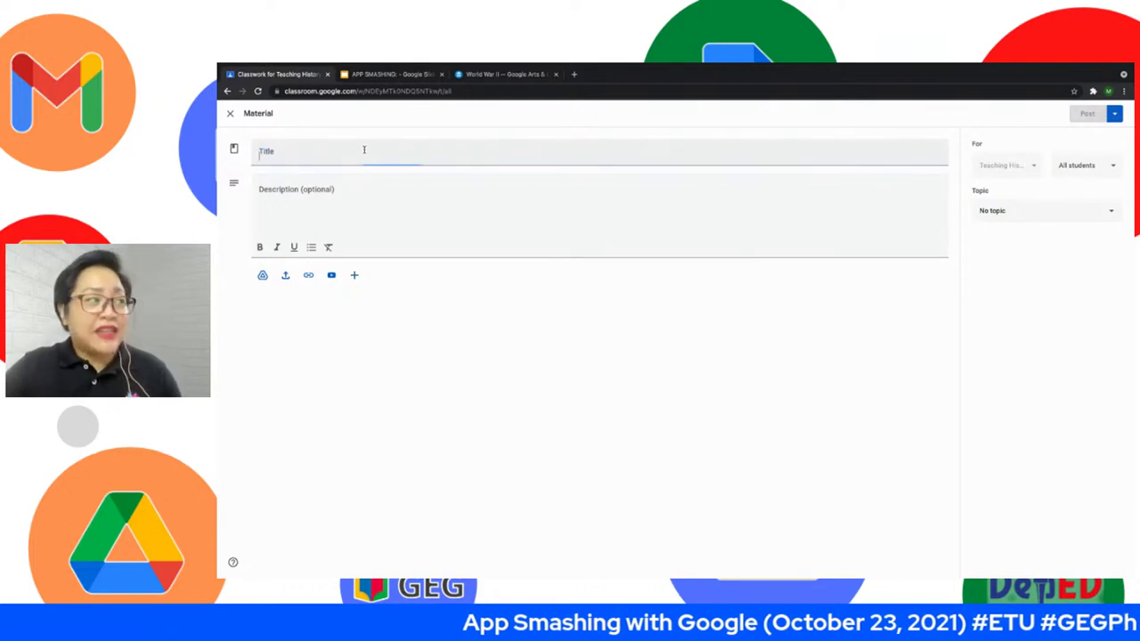
type("War")
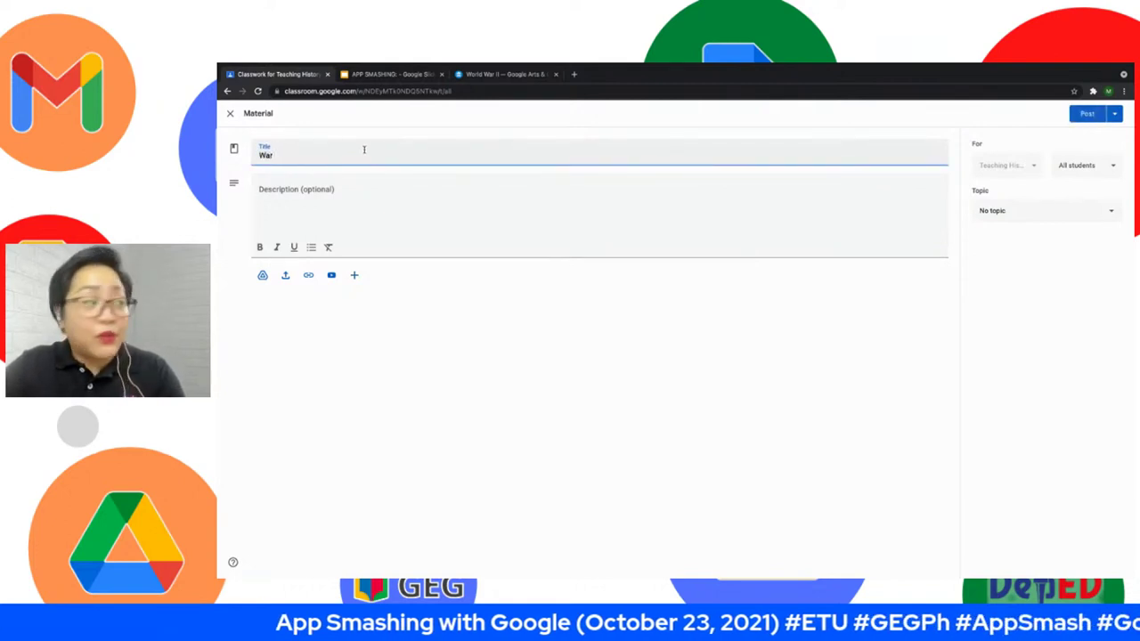
type(" Wa")
key("BackSpace")
key("BackSpace")
key("BackSpace")
key("BackSpace")
key("BackSpace")
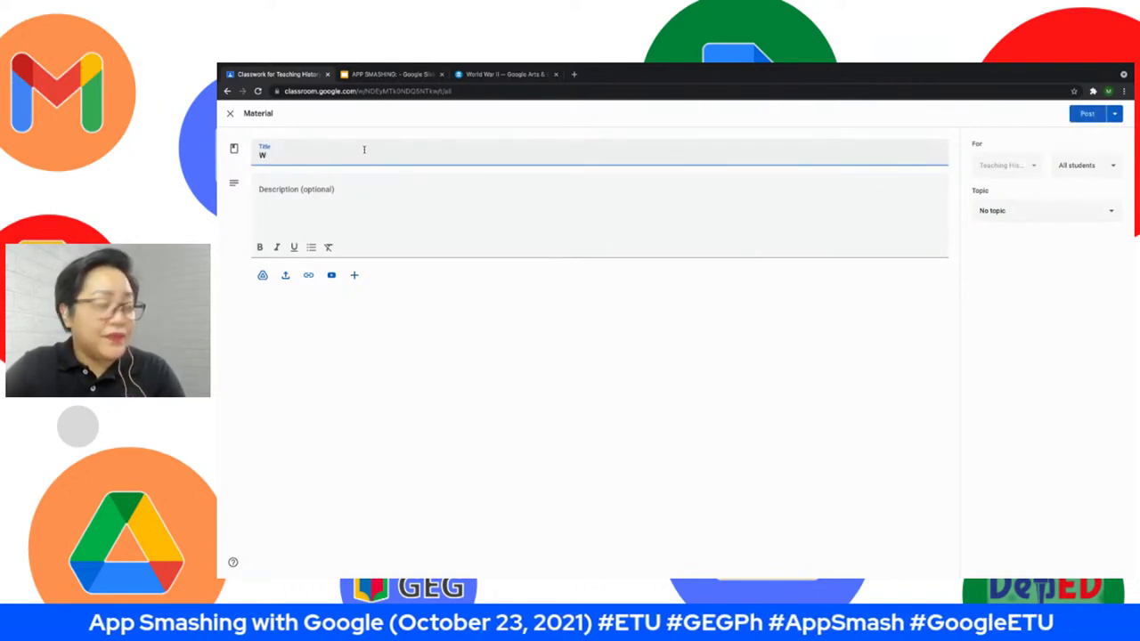
key("BackSpace")
Title the material "Links to World War II Materials" and enter the description "Please read the following materials.".
type("Links to W")
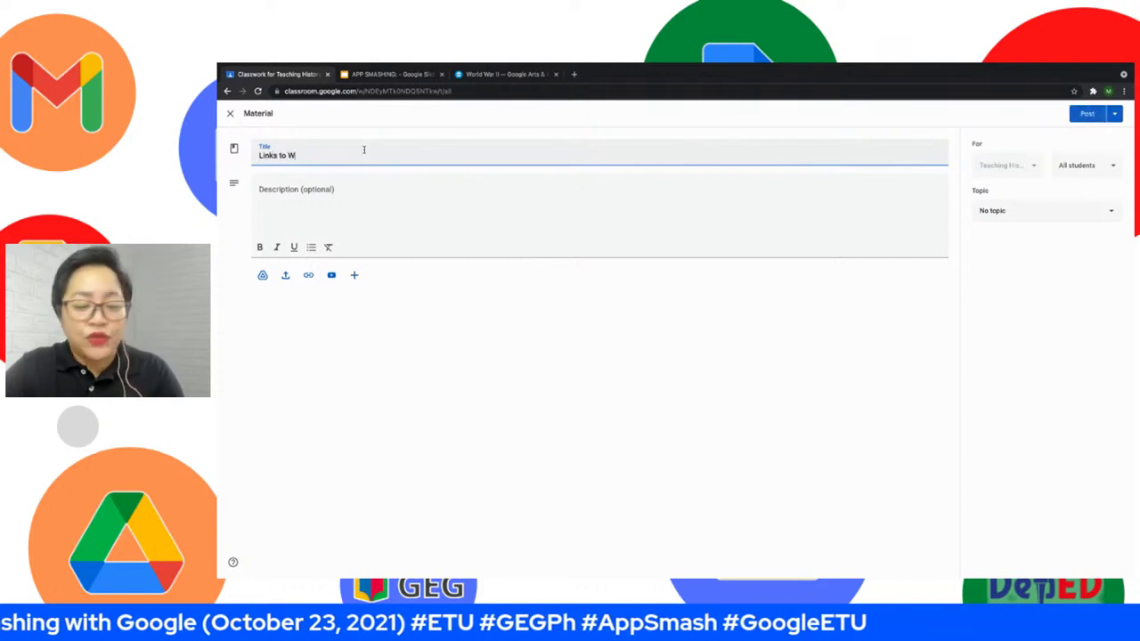
type("orld War ")
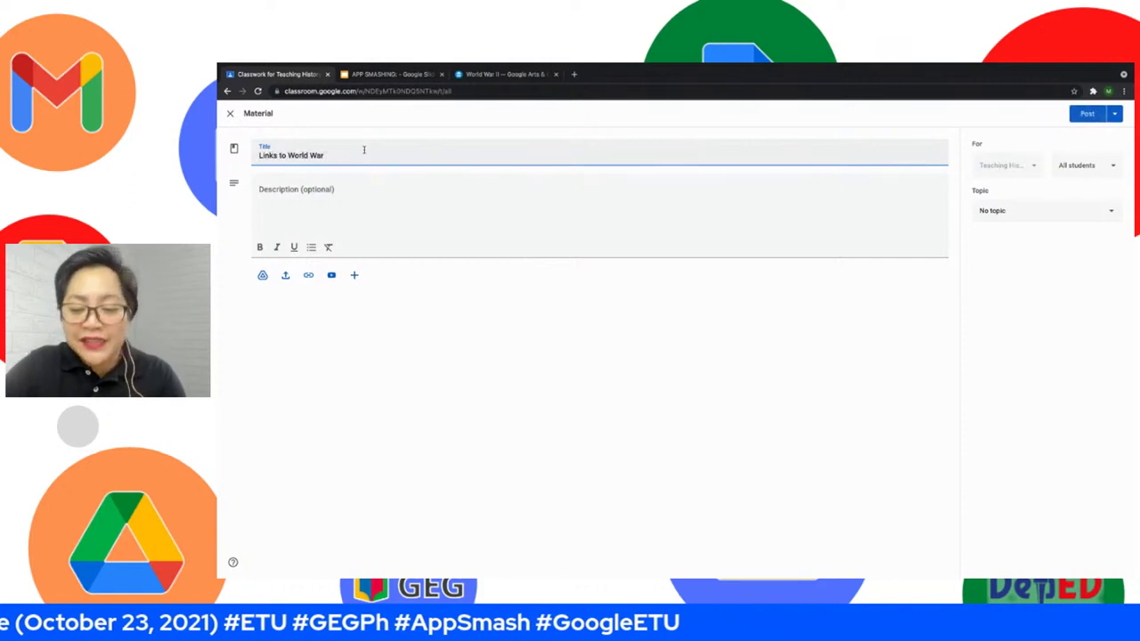
type("II Mat")
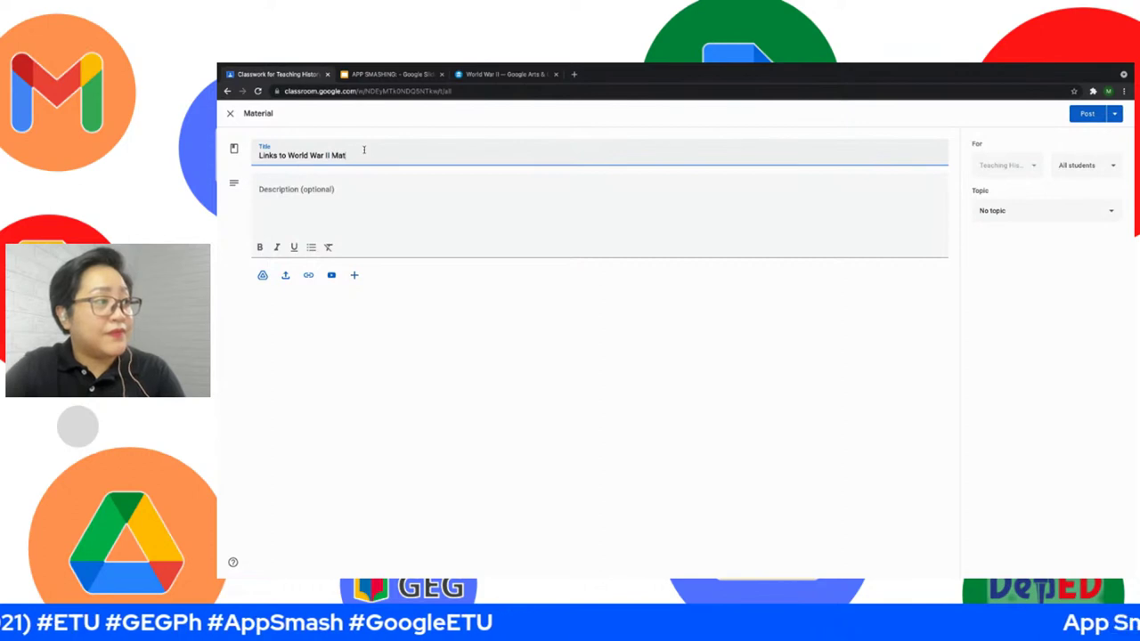
type("erials")
left_click(326, 190)
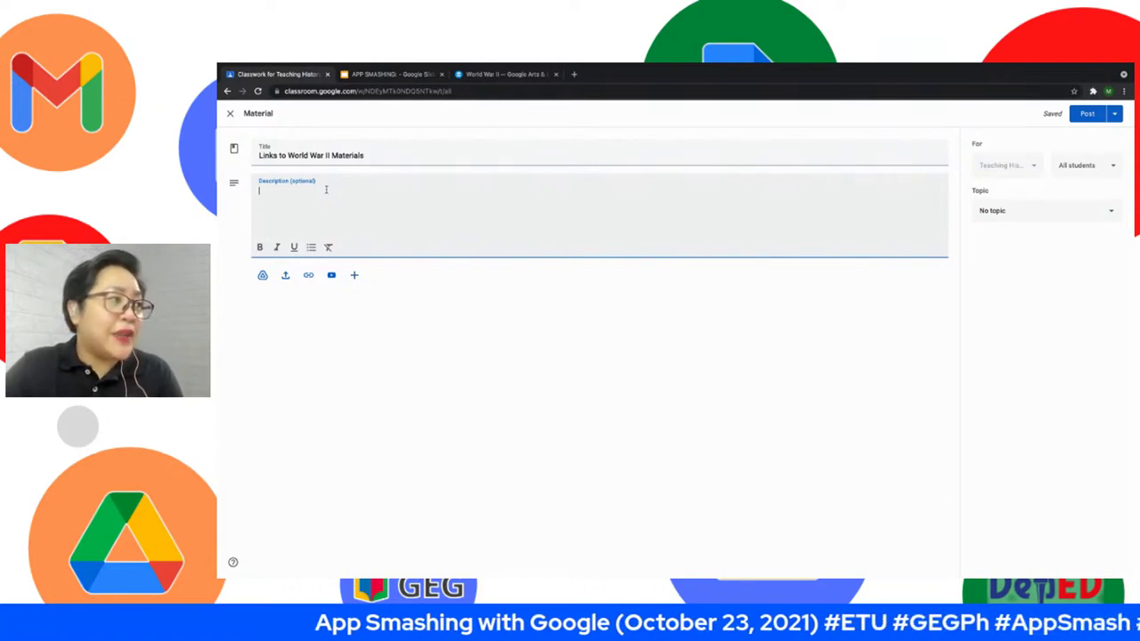
type("Please")
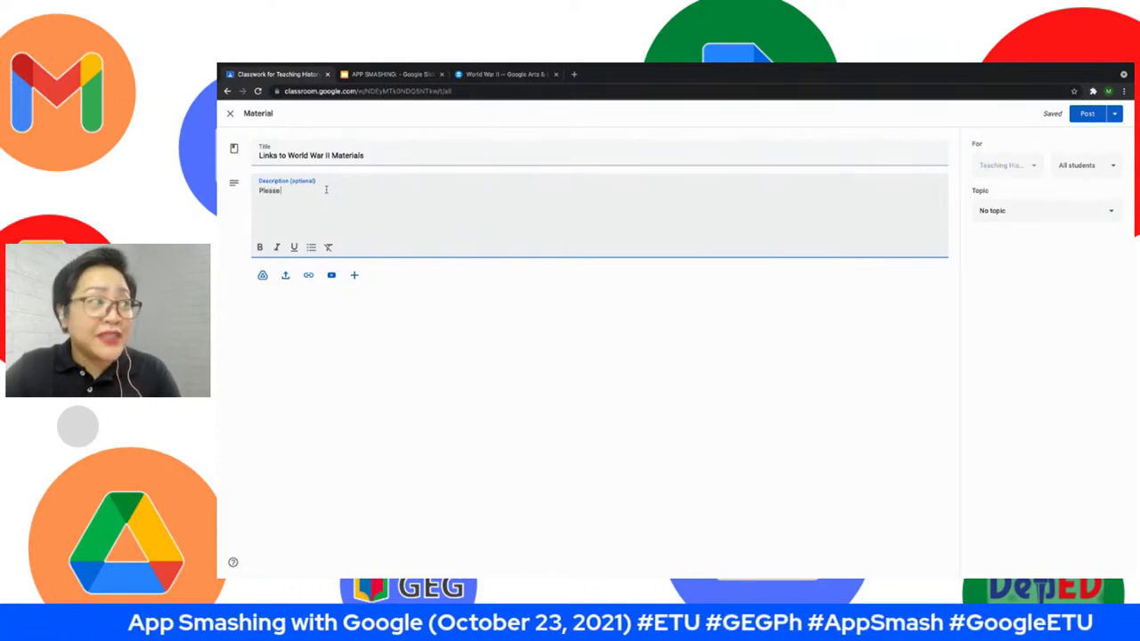
type(" read the fo")
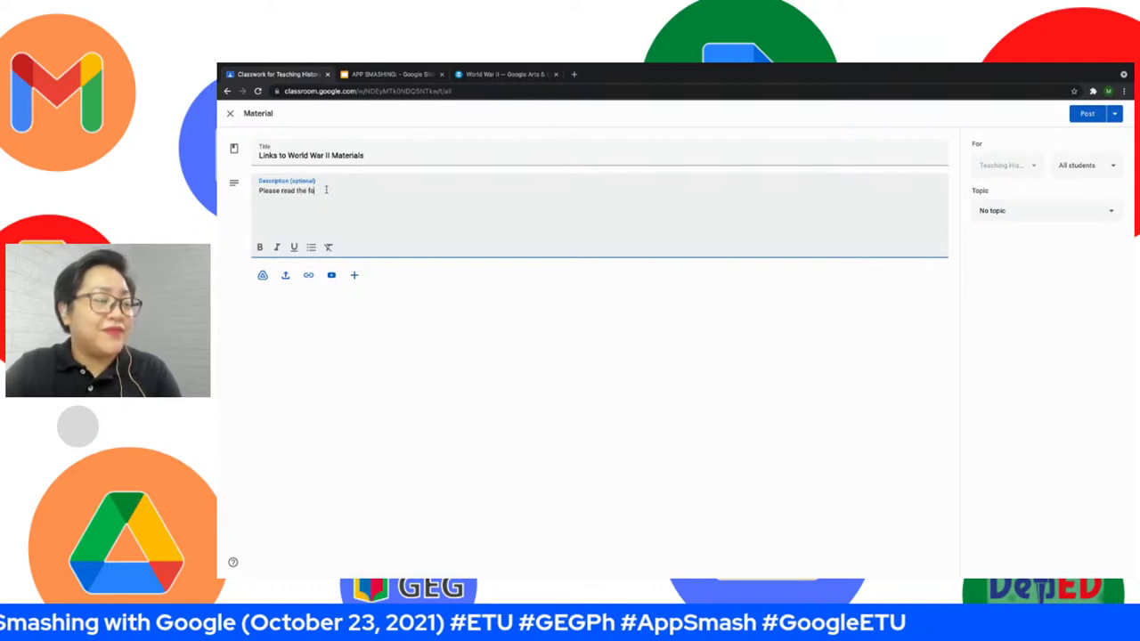
type("llowing materials.")
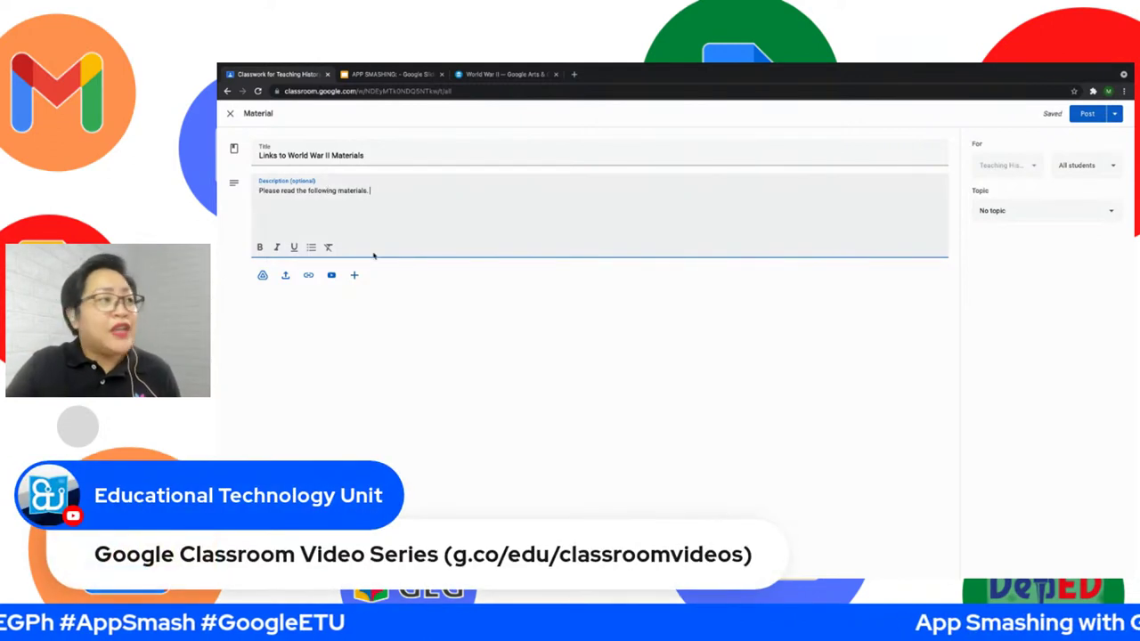
Copy the Google Arts & Culture World War II page's address and attach it to the Classroom material as a link.
left_click(501, 75)
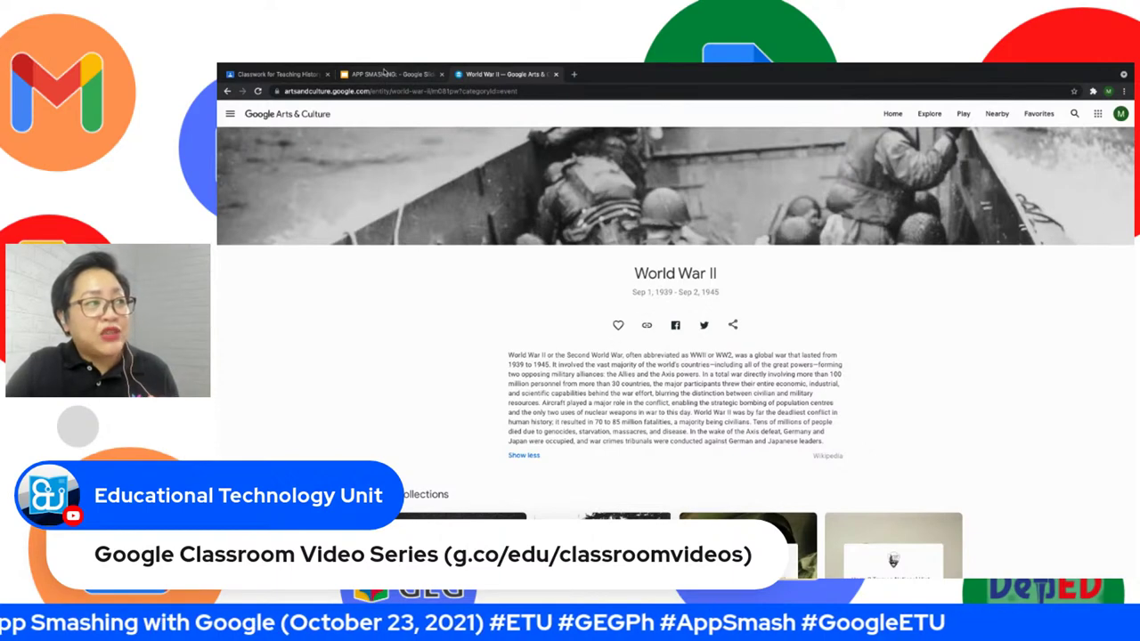
left_click(385, 75)
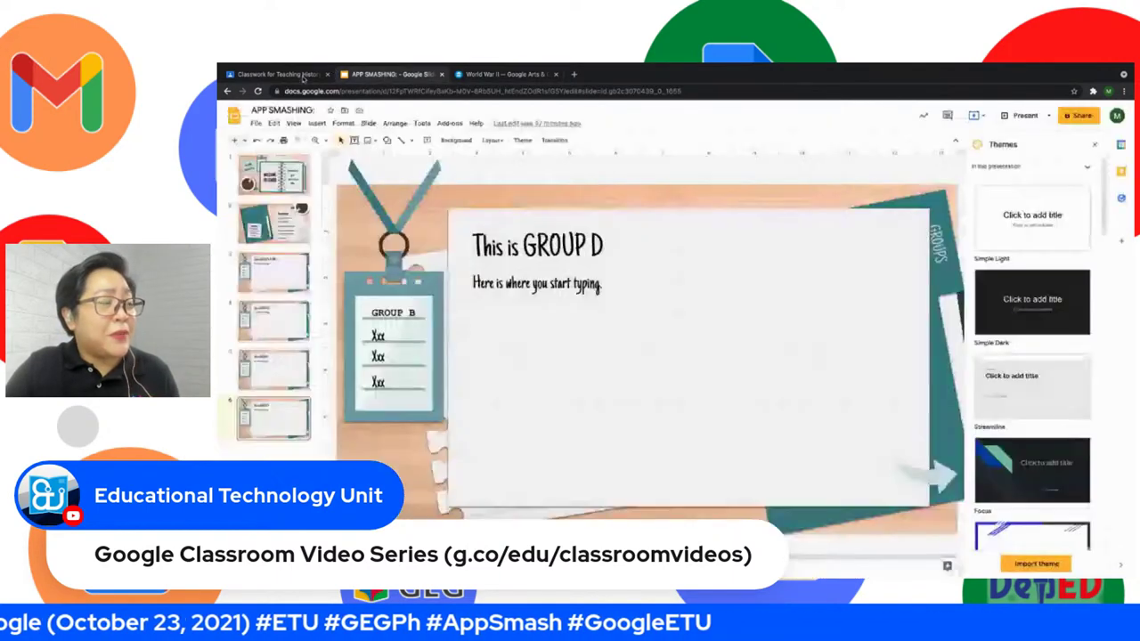
left_click(304, 75)
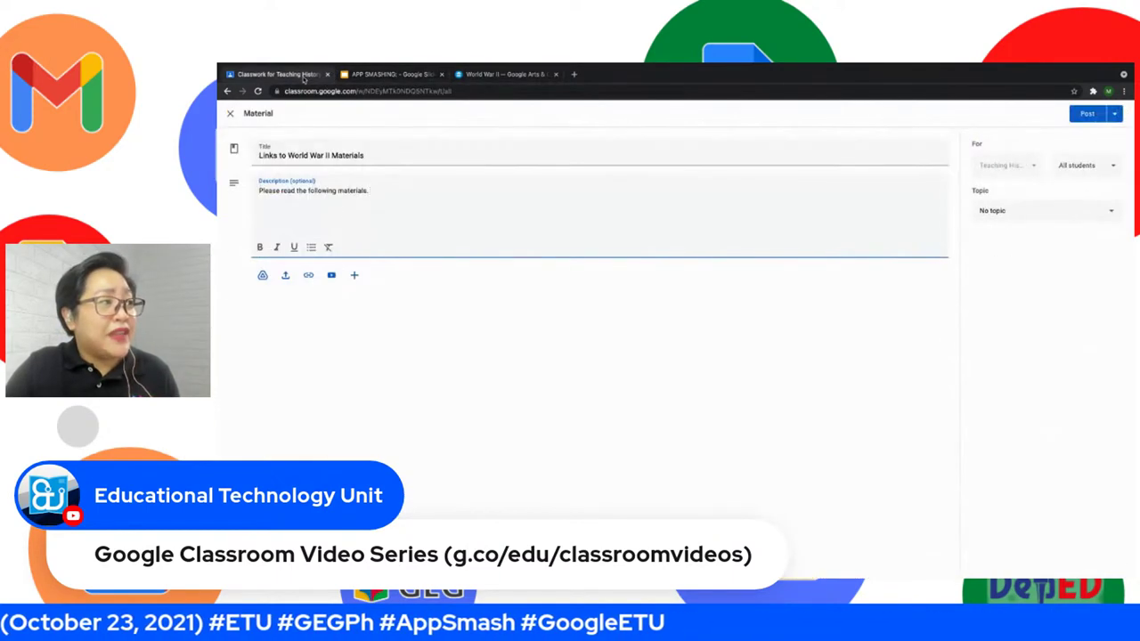
left_click(308, 275)
key("ctrl+v")
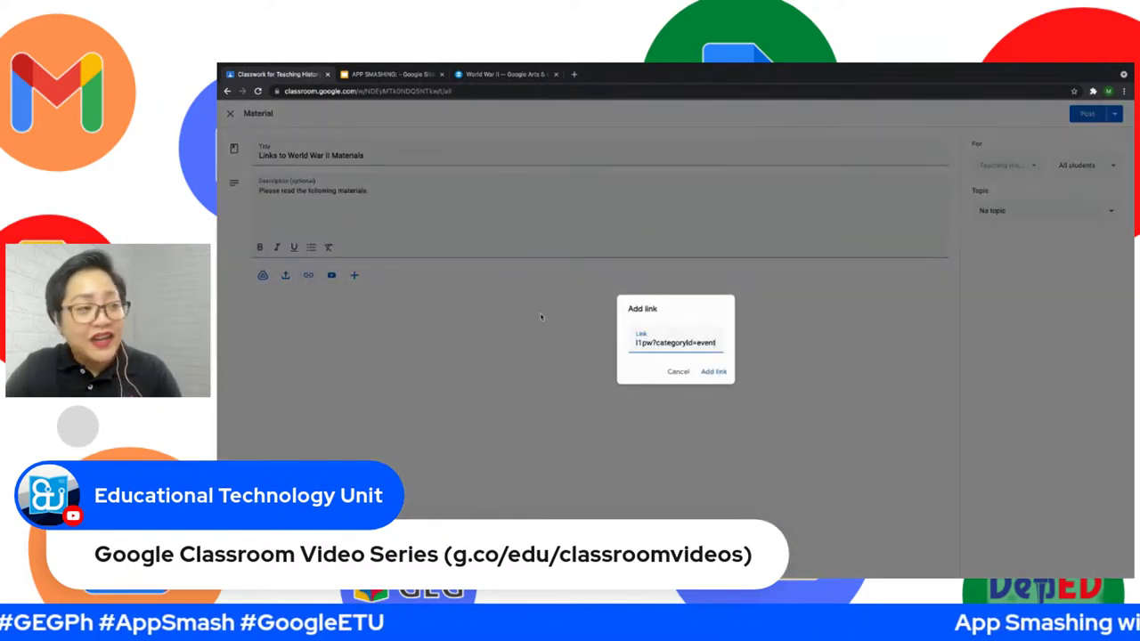
left_click(716, 371)
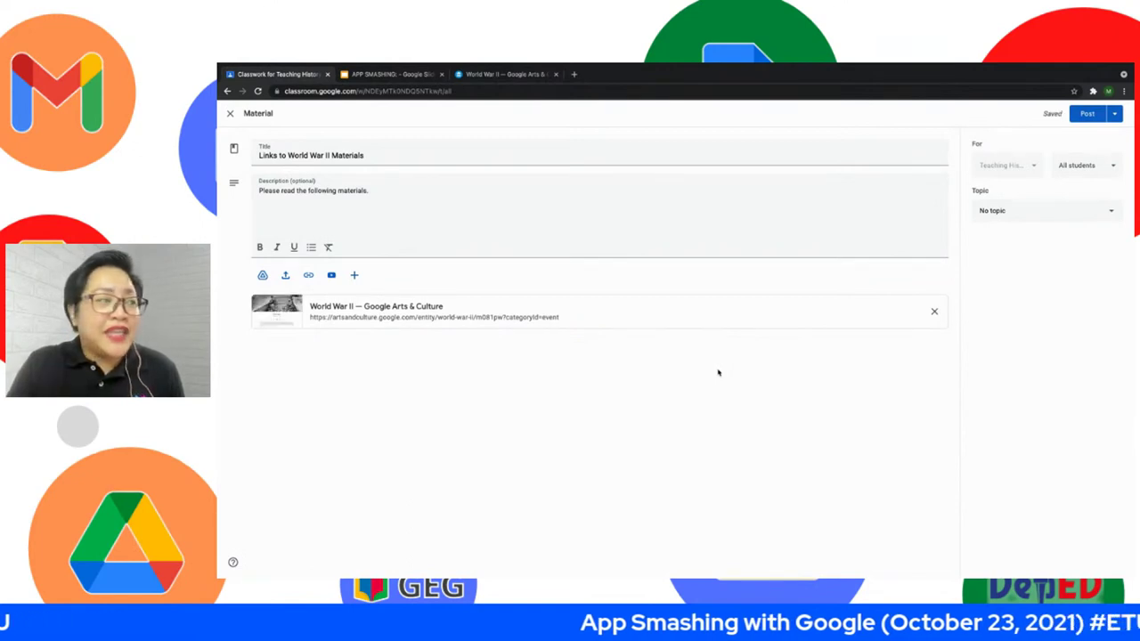
File the material under the World War II topic for all students and post it.
left_click(1110, 166)
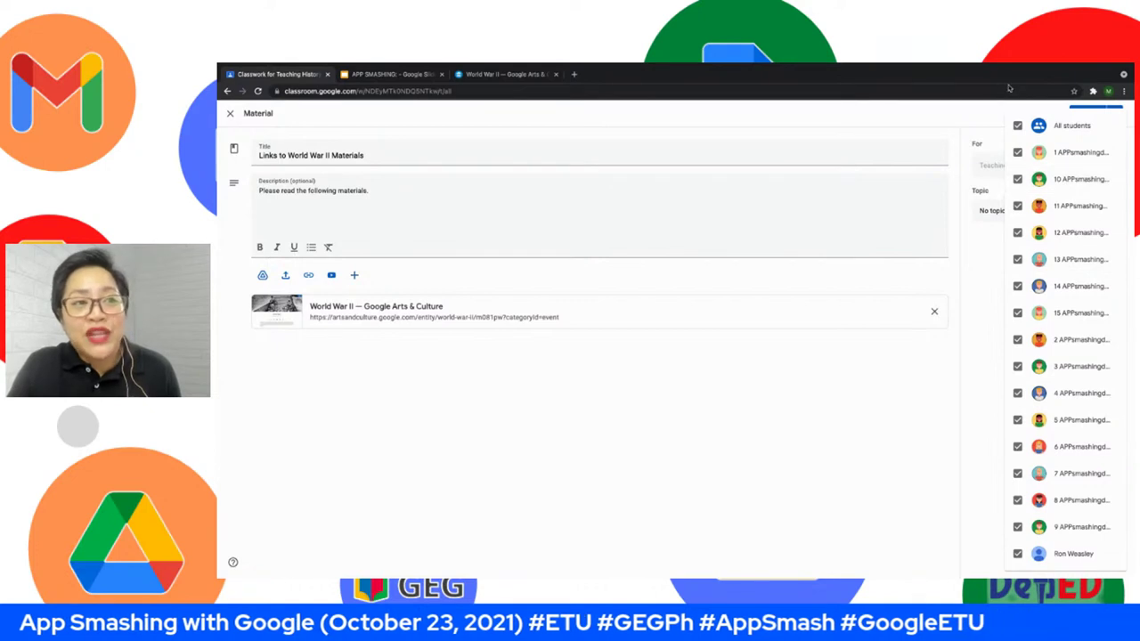
left_click(984, 126)
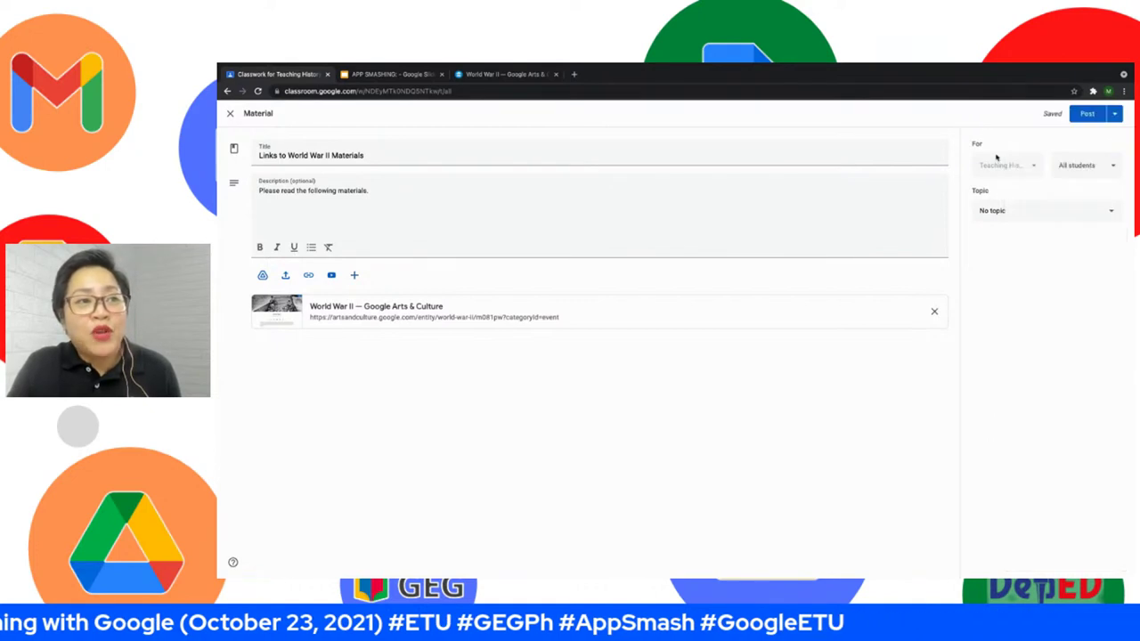
left_click(1023, 211)
left_click(1025, 315)
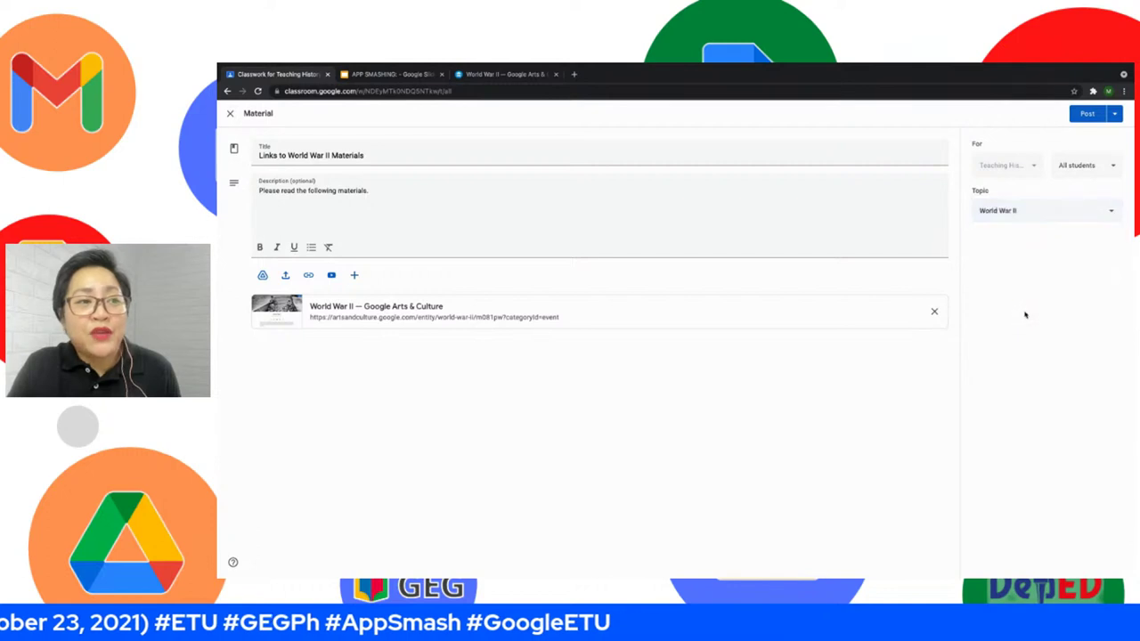
left_click(1087, 114)
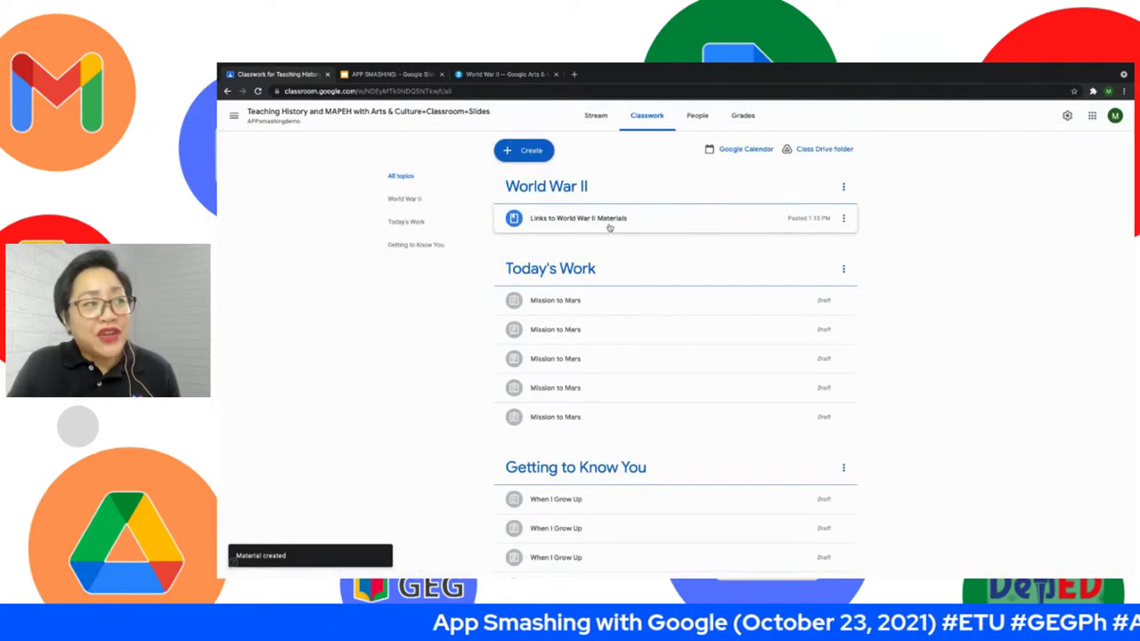
Check the posted material in the class stream and classwork, and follow its link to read the World War II page with its full description.
left_click(598, 116)
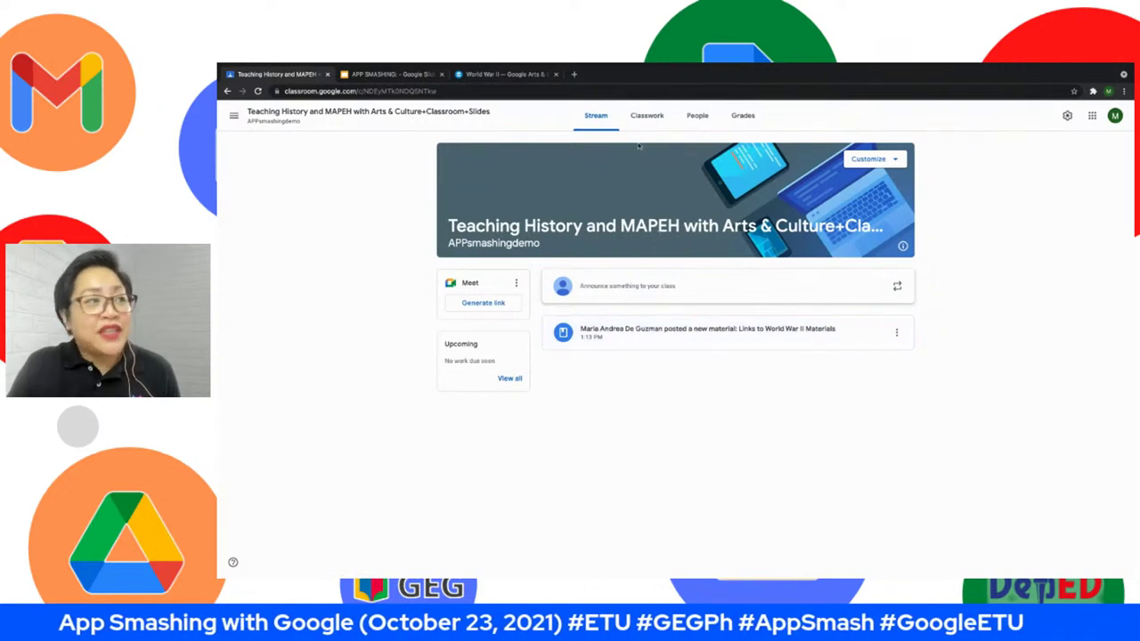
left_click(647, 116)
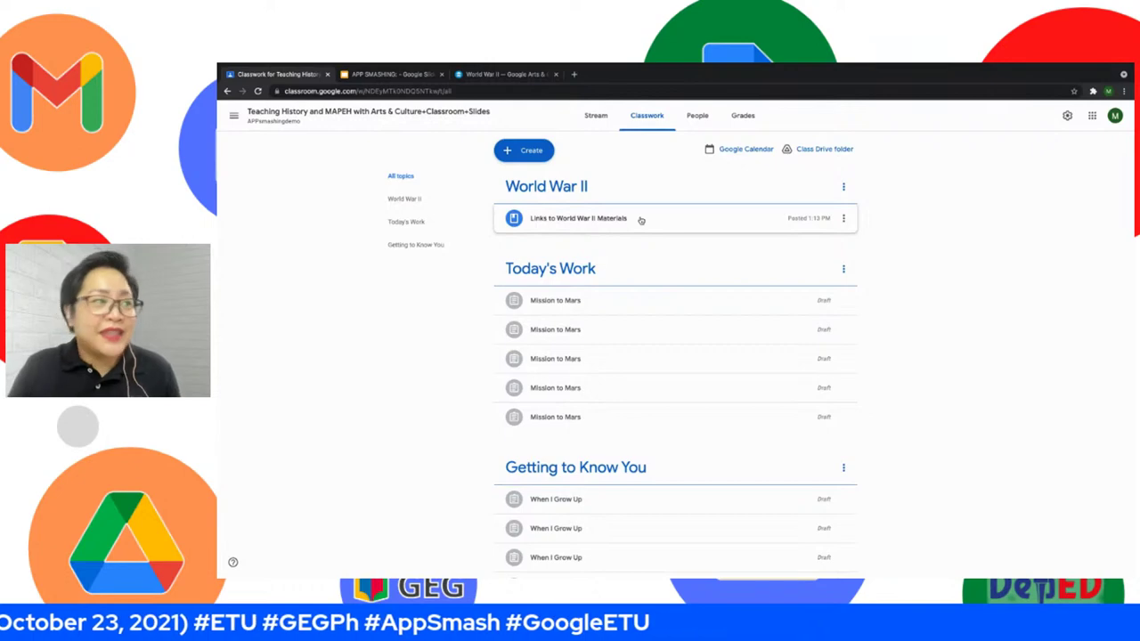
left_click(634, 219)
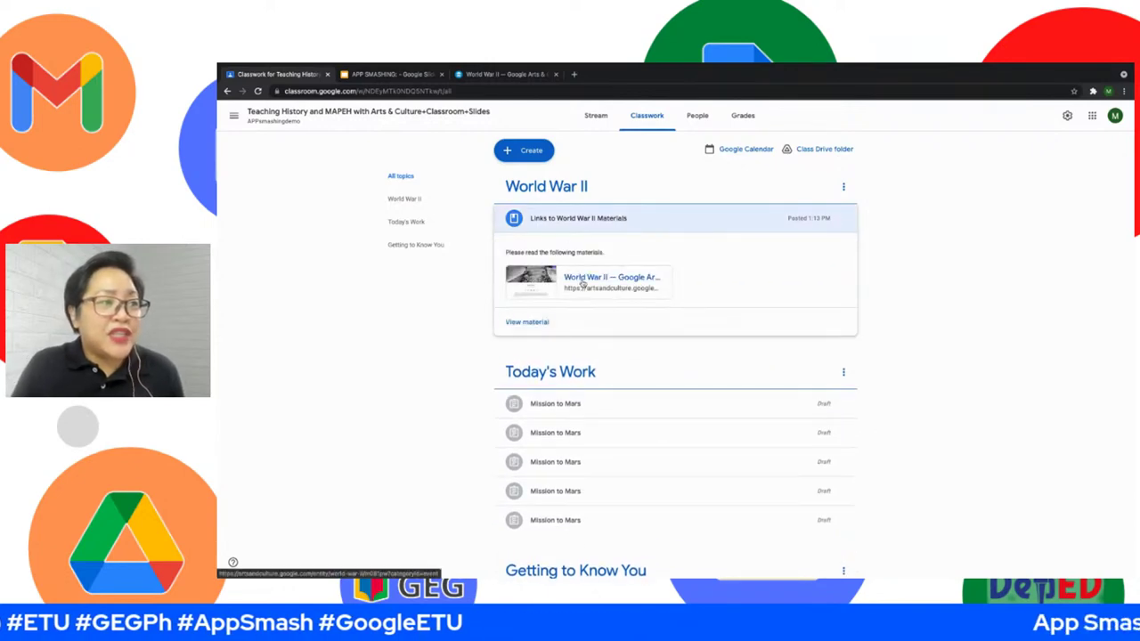
left_click(582, 284)
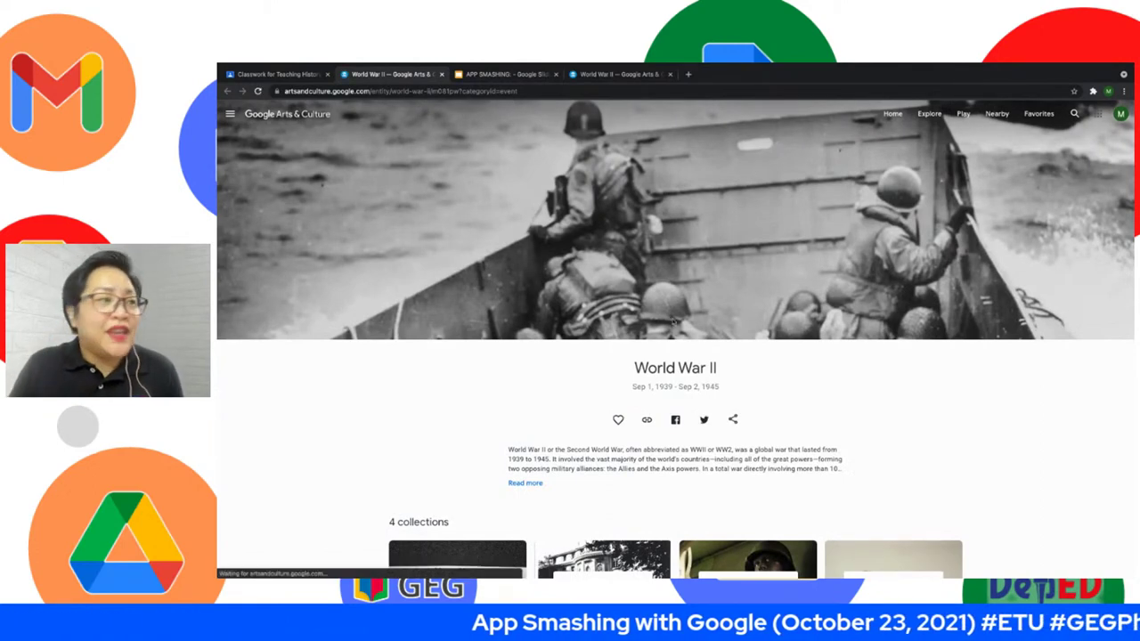
scroll(534, 356, "down", 2)
left_click(522, 360)
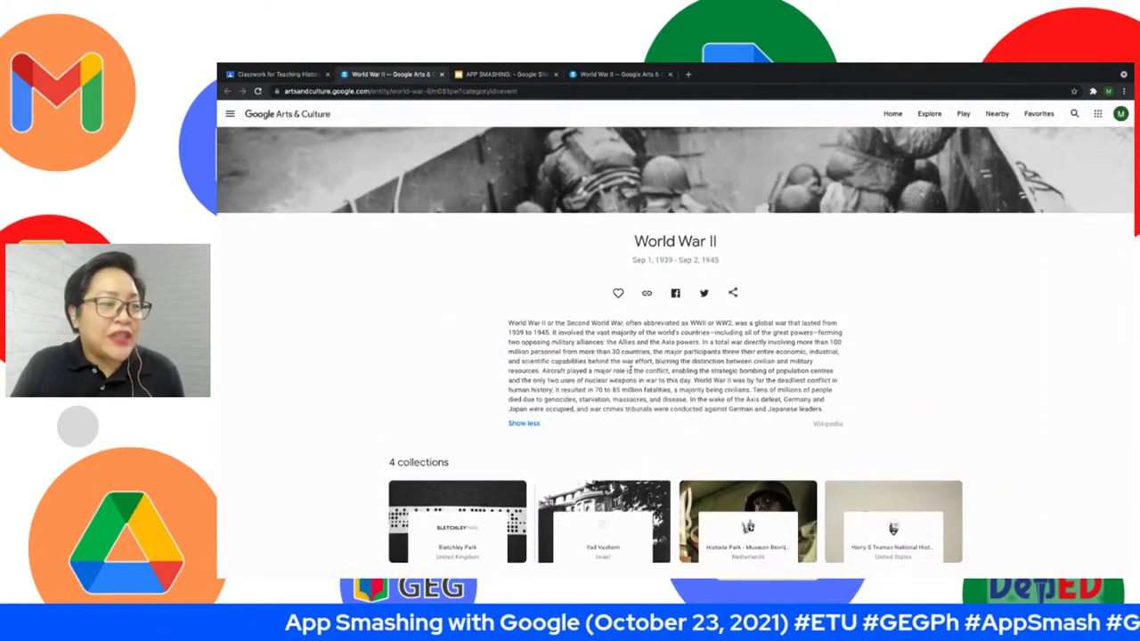
scroll(718, 447, "down", 3)
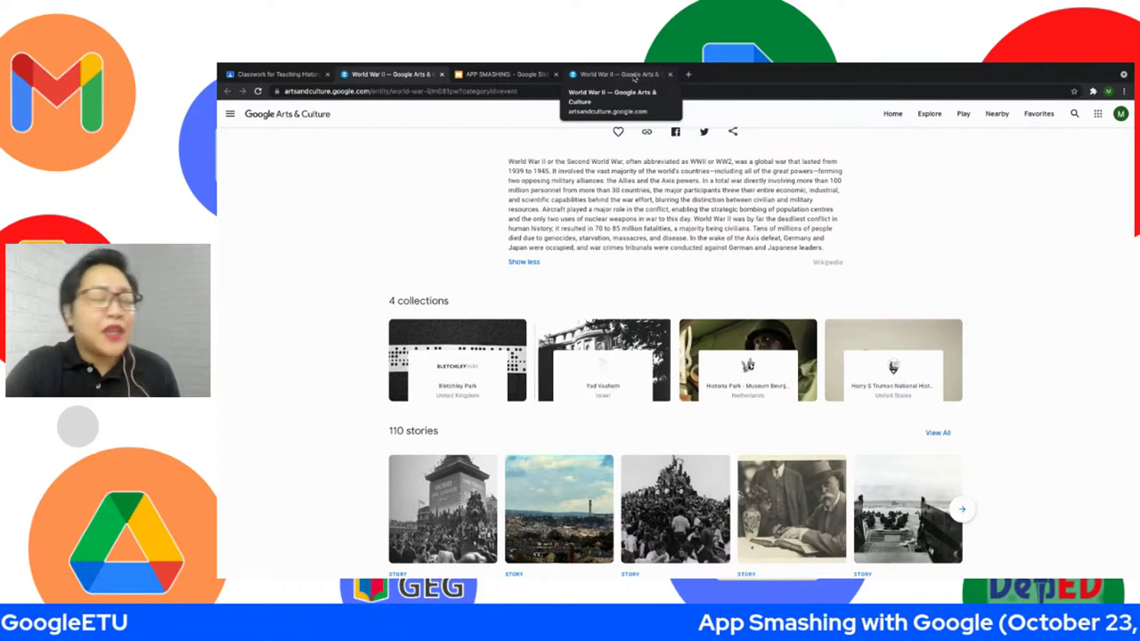
Switch to the APP SMASHING presentation in Google Slides and view its welcome slide.
left_click(512, 75)
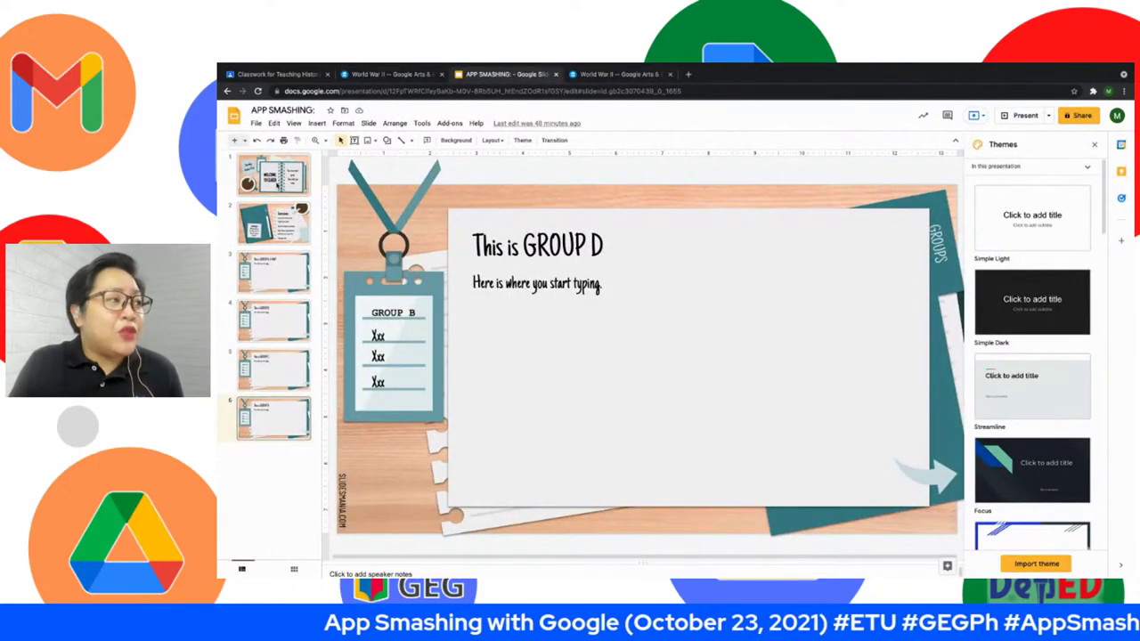
left_click(277, 183)
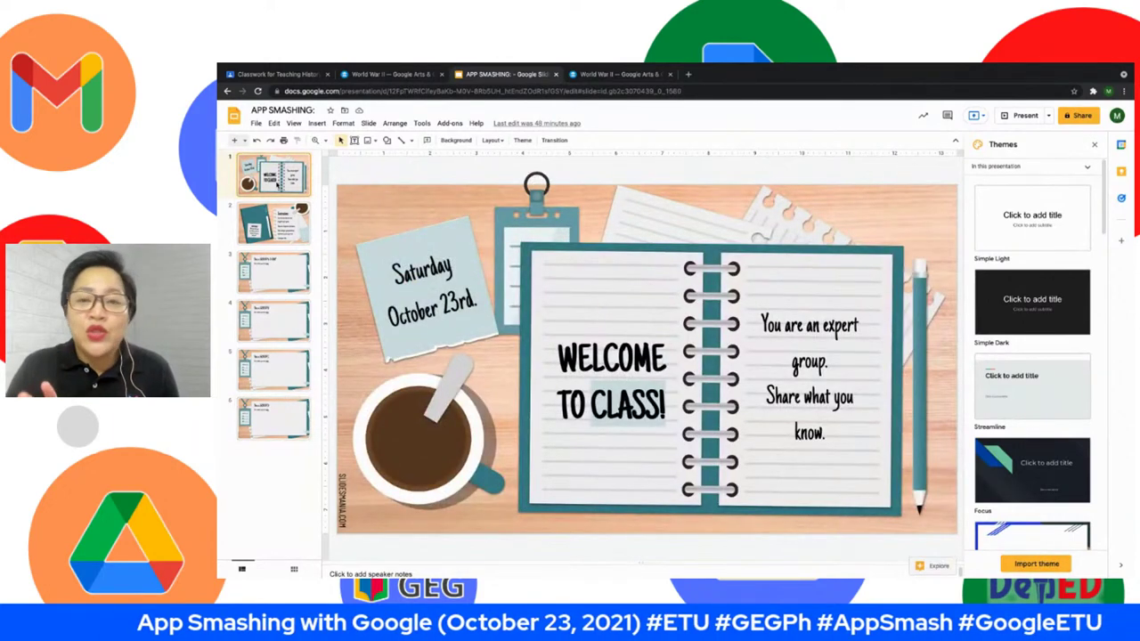
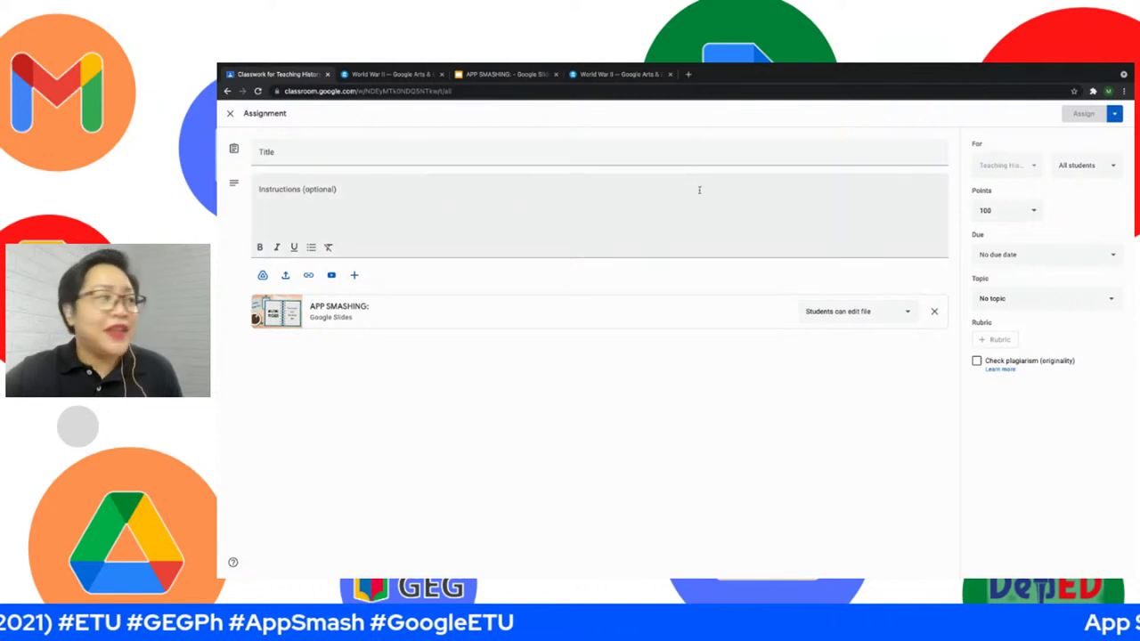
Title the Google Classroom assignment "Expert Groups for World War 2".
left_click(419, 154)
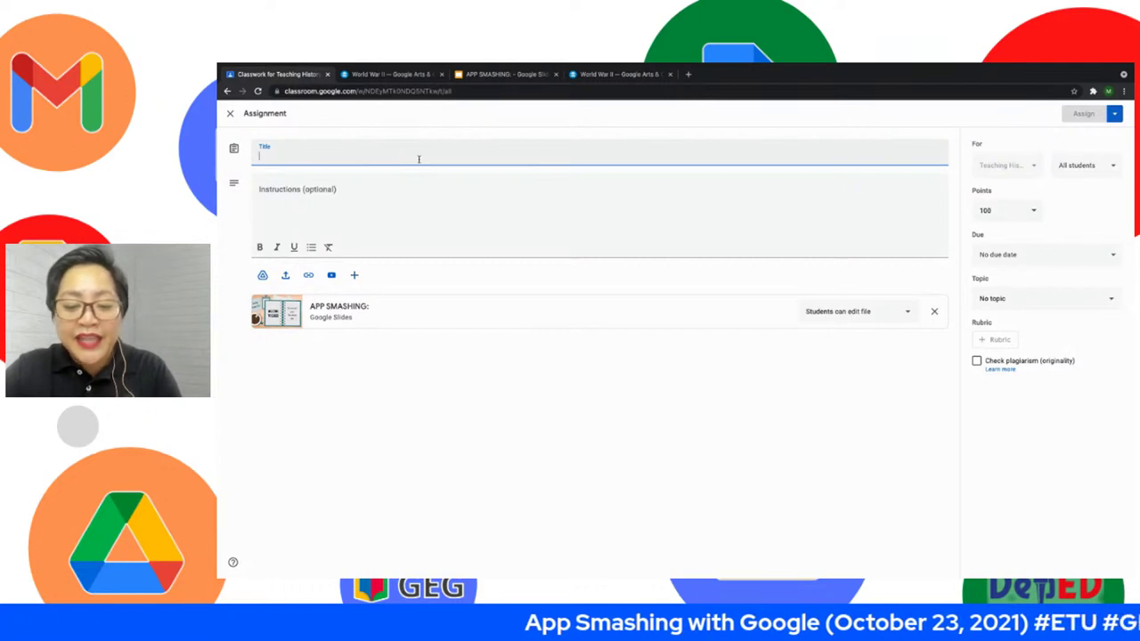
type("Expert Grou")
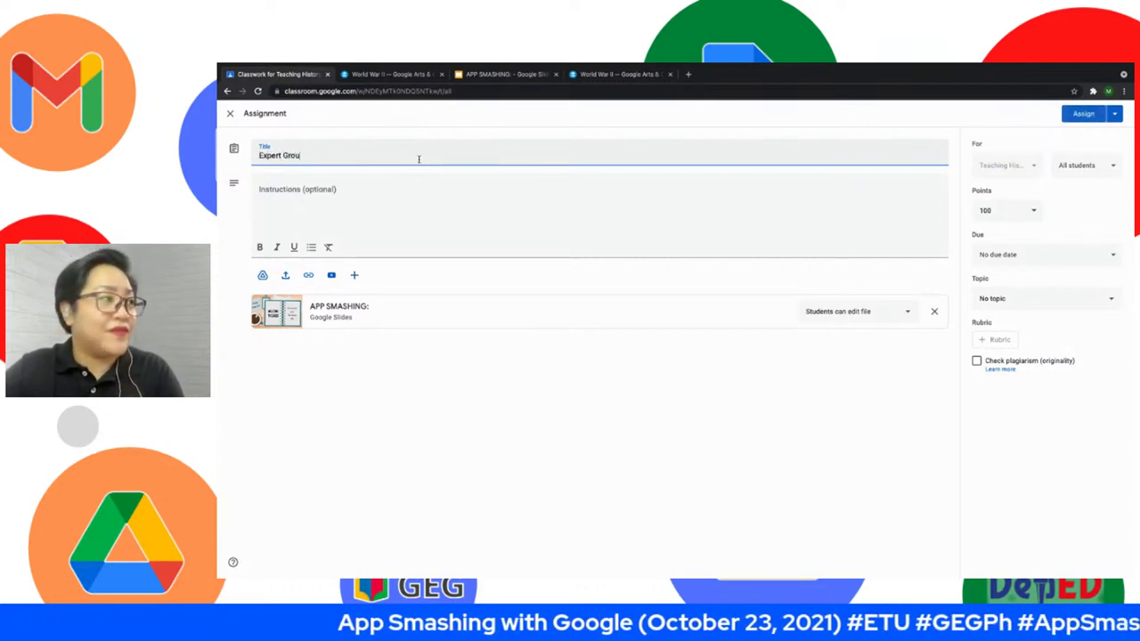
type("ps for World W")
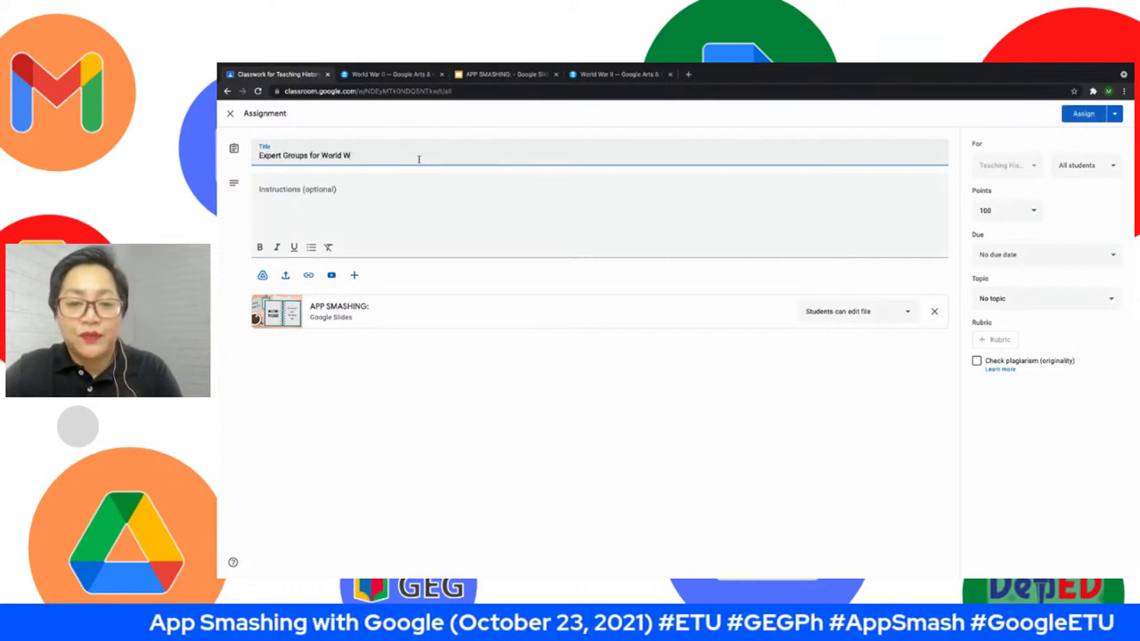
type("ar 2")
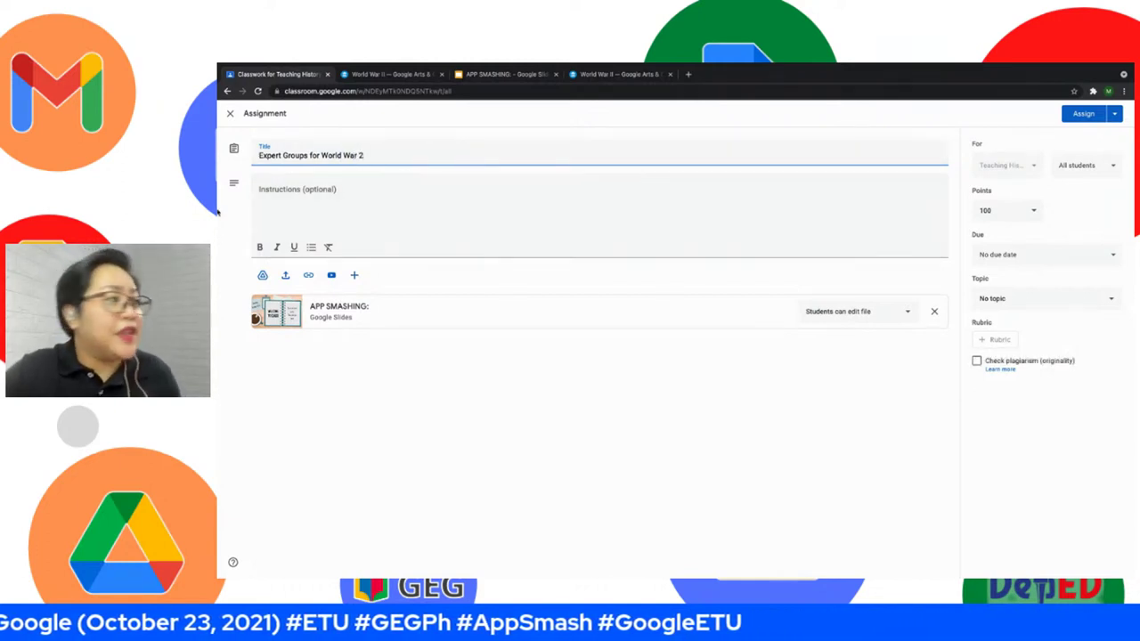
left_click(318, 197)
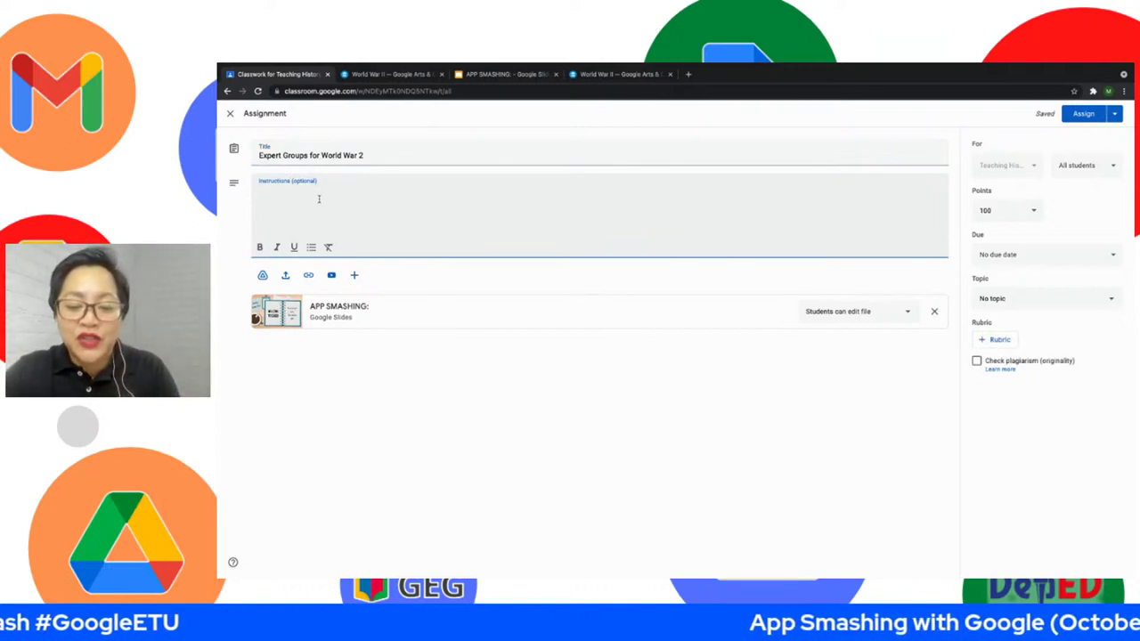
type("Intructions")
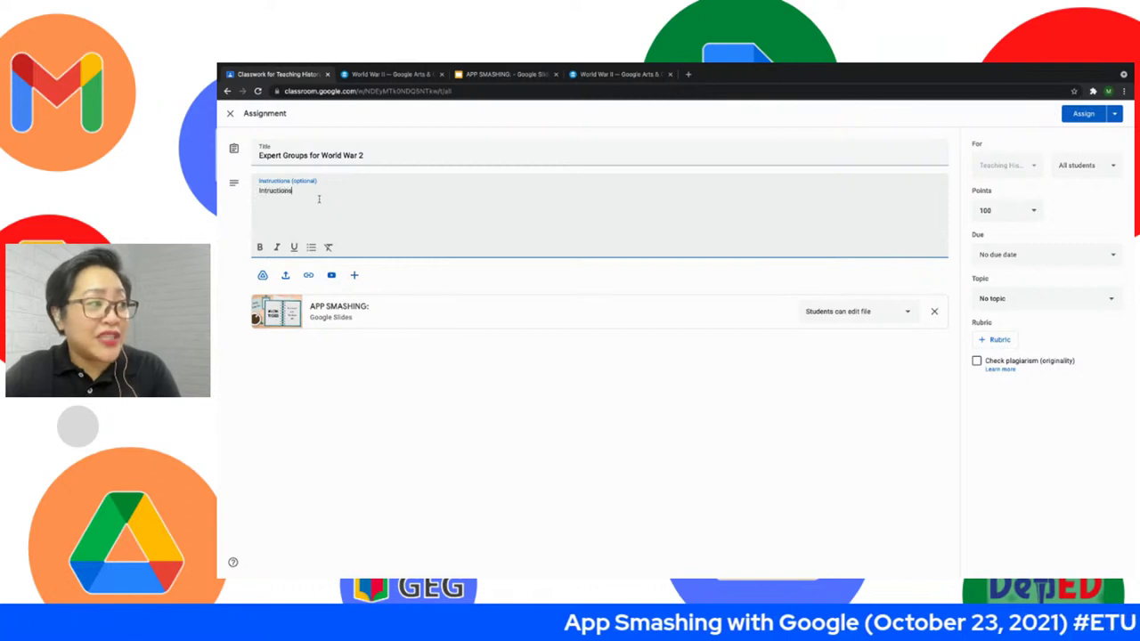
key("BackSpace")
key("BackSpace")
key("BackSpace")
key("BackSpace")
key("BackSpace")
key("BackSpace")
key("BackSpace")
key("BackSpace")
key("BackSpace")
key("BackSpace")
key("BackSpace")
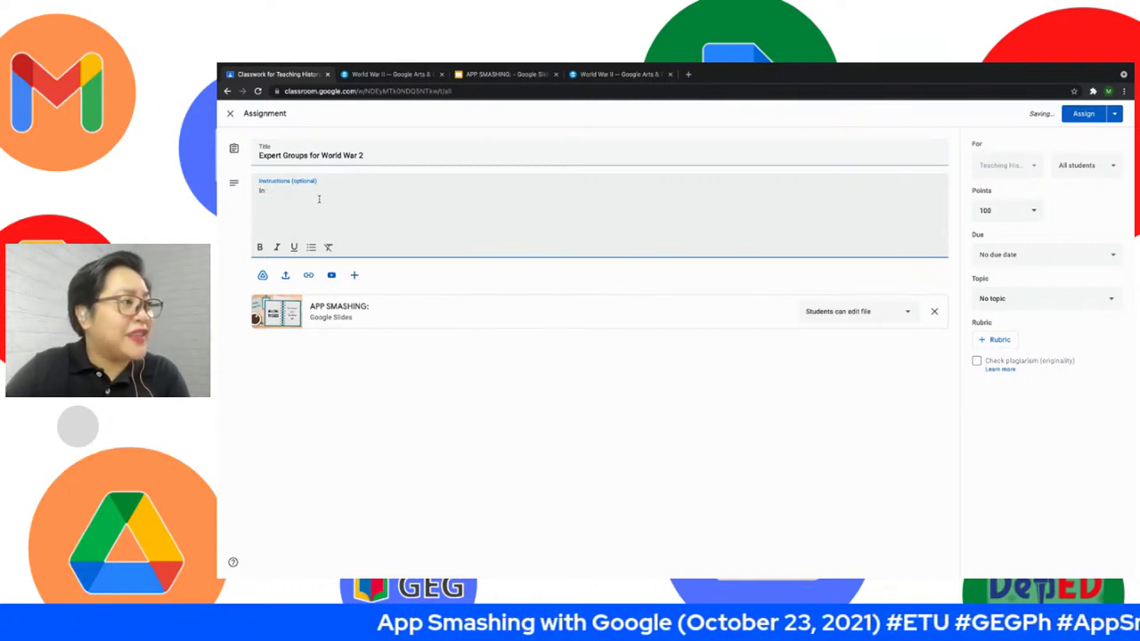
Copy the instruction text from the presentation's second slide and paste it into the Classroom assignment's instructions.
left_click(481, 74)
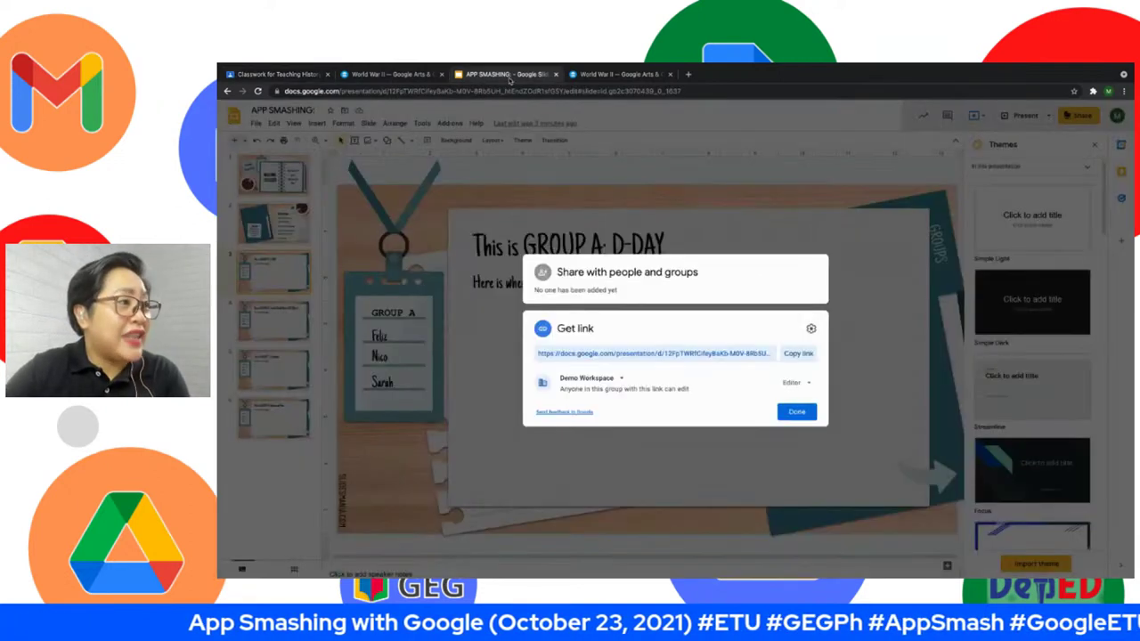
left_click(799, 411)
key("Up")
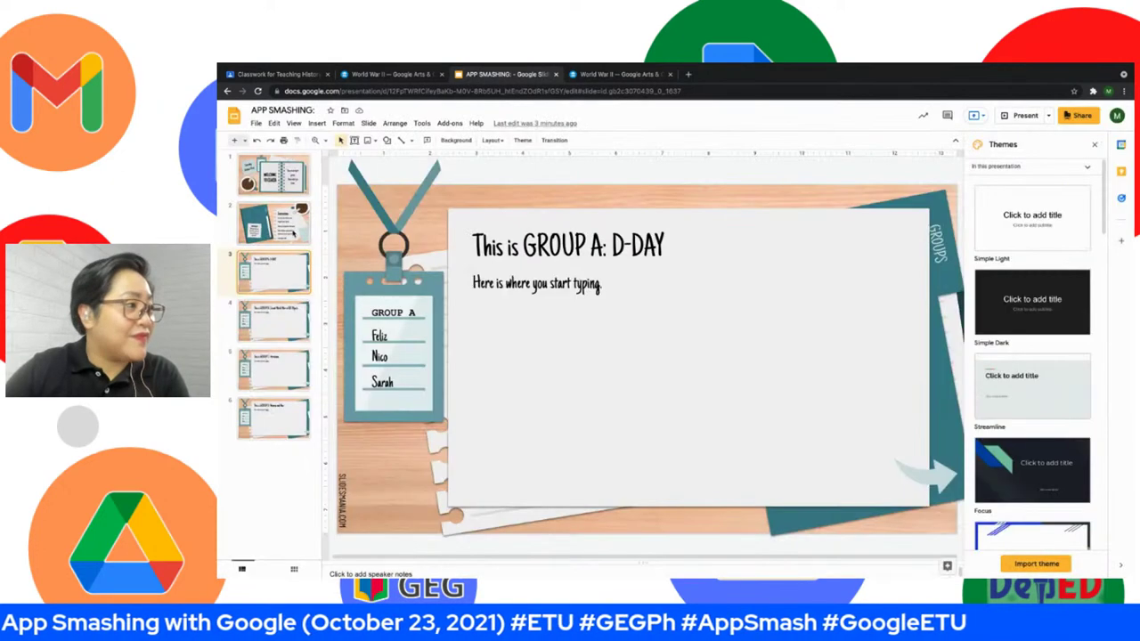
left_click(716, 314)
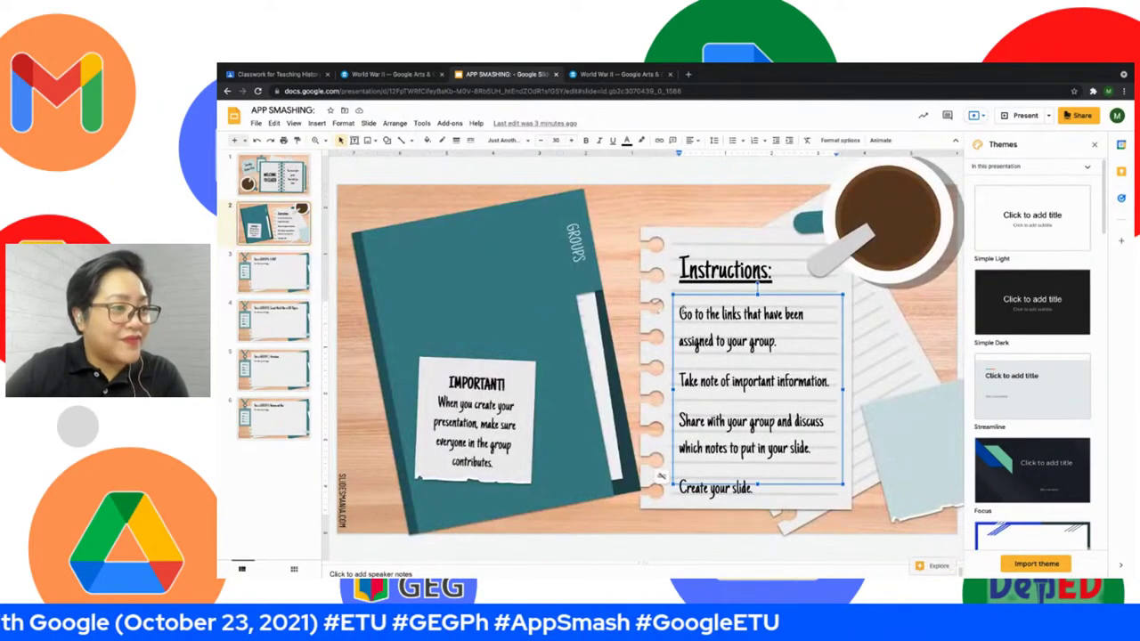
left_click_drag(678, 313, 788, 478)
key("ctrl+c")
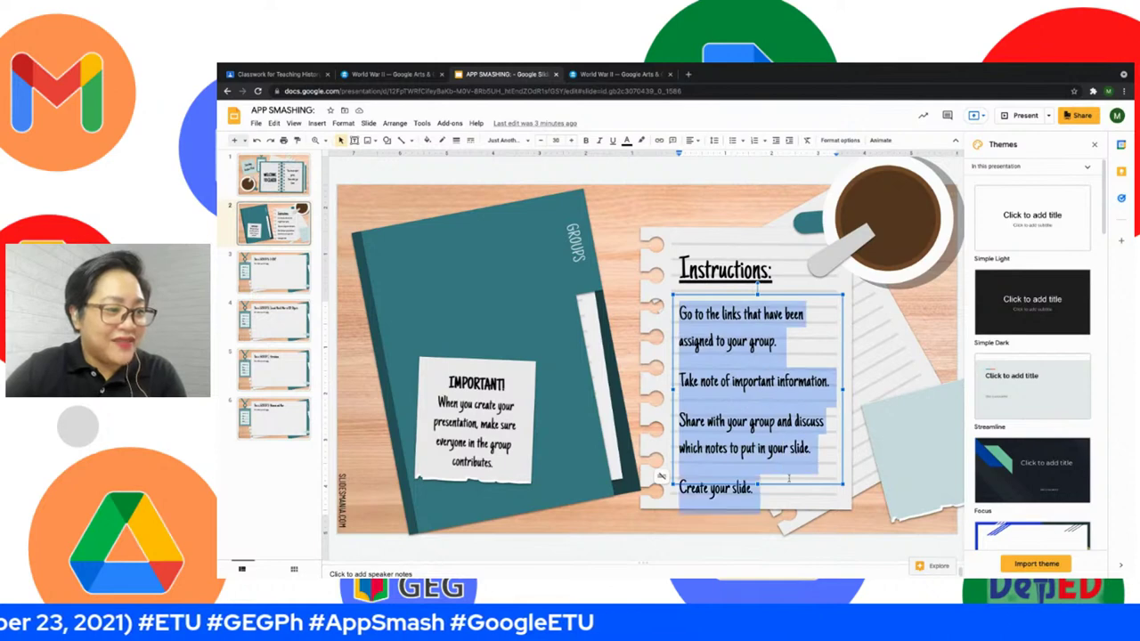
left_click(280, 75)
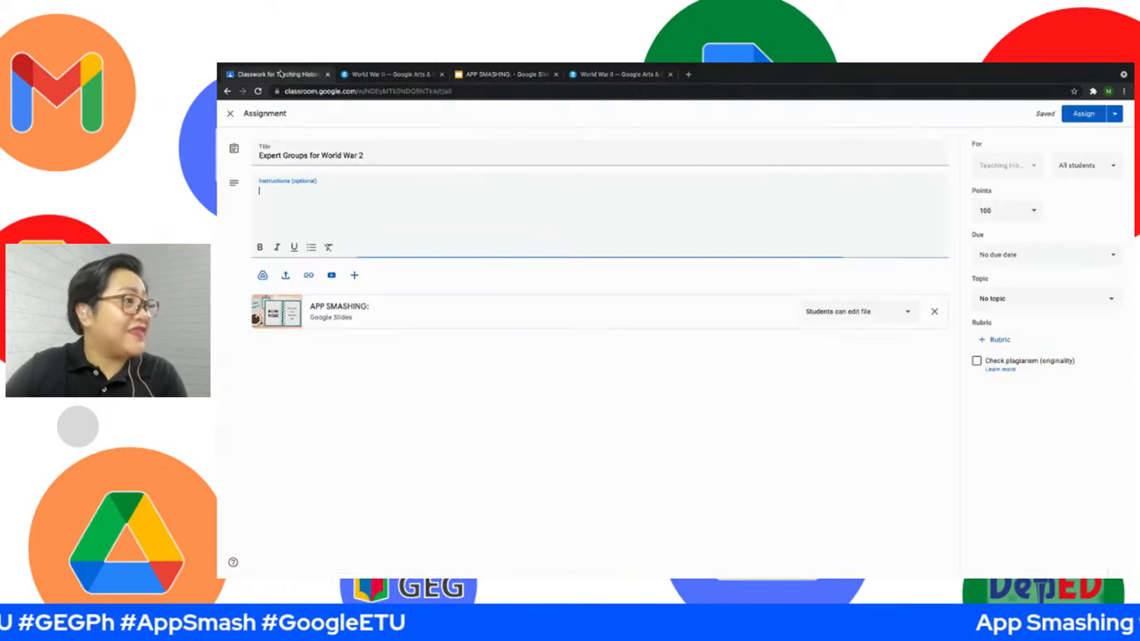
left_click(312, 205)
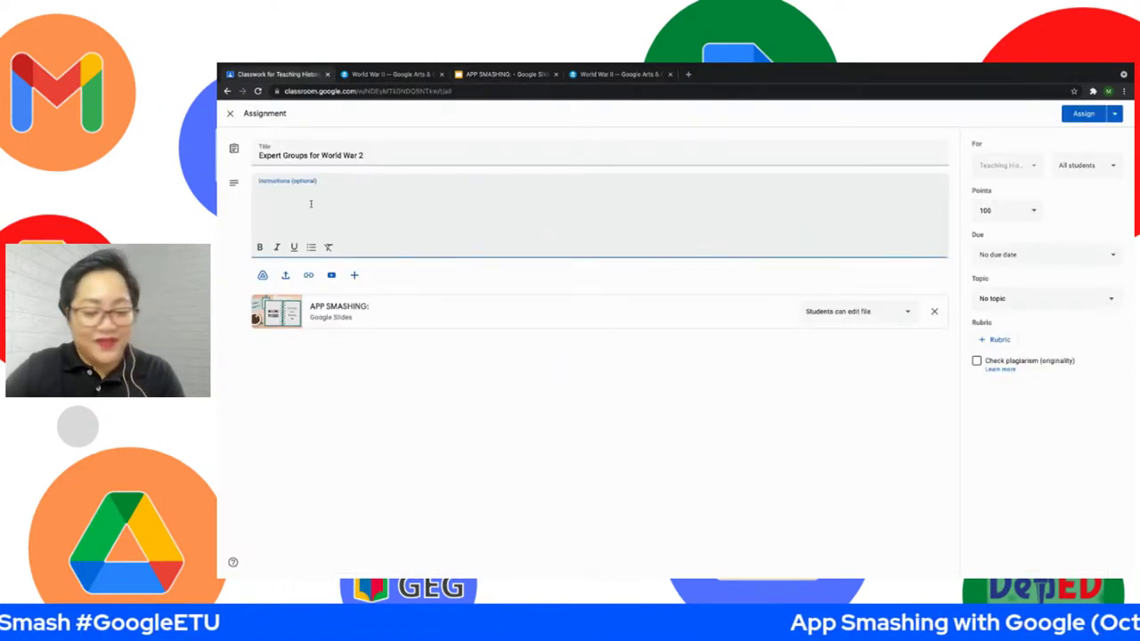
key("ctrl+v")
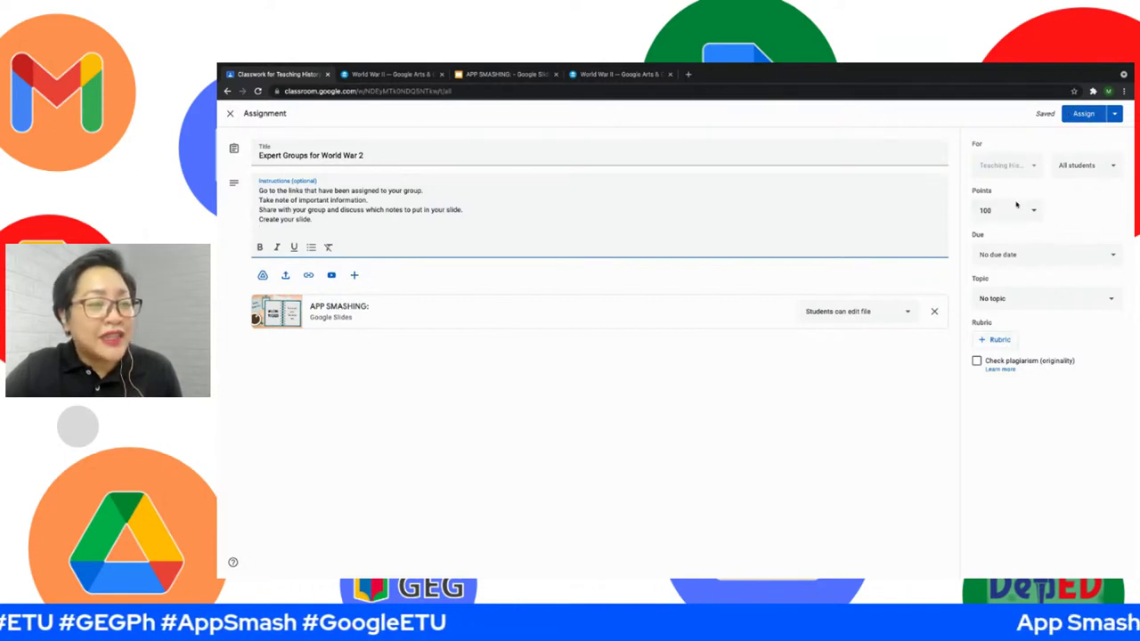
File the assignment under the World War II topic and check the list of students it is assigned to, keeping all students.
left_click(1016, 303)
left_click(1015, 400)
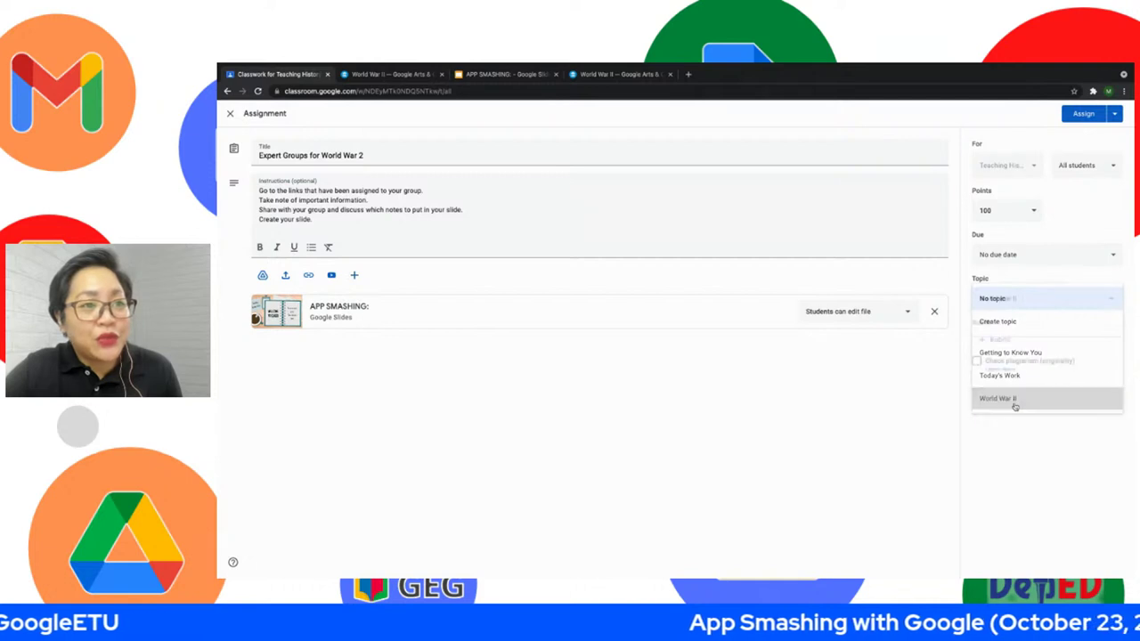
left_click(1109, 168)
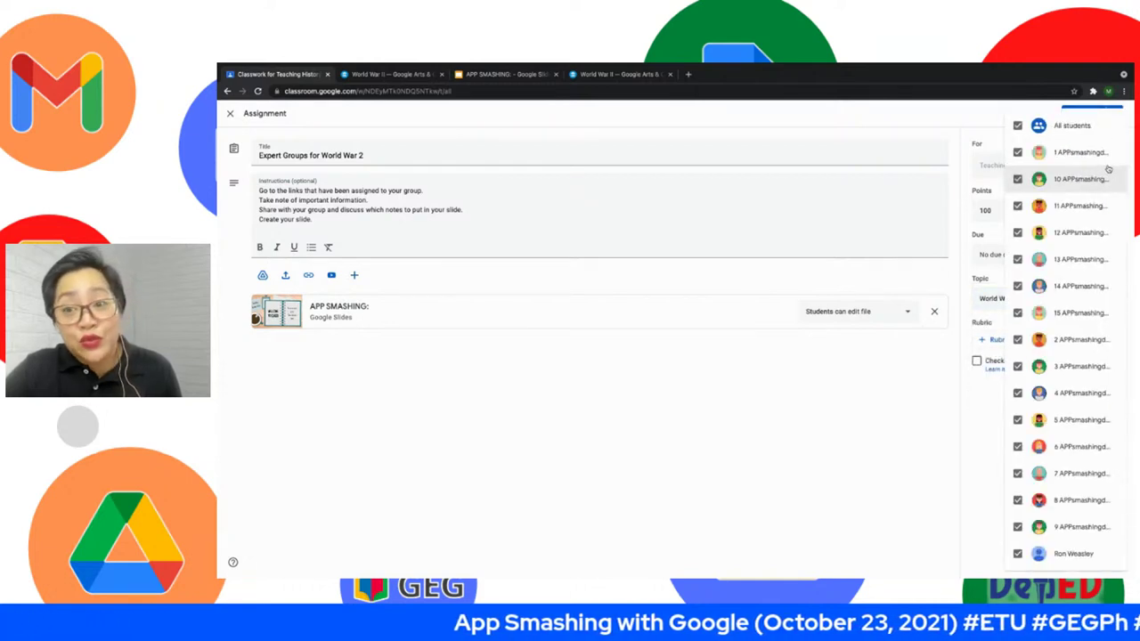
left_click(984, 122)
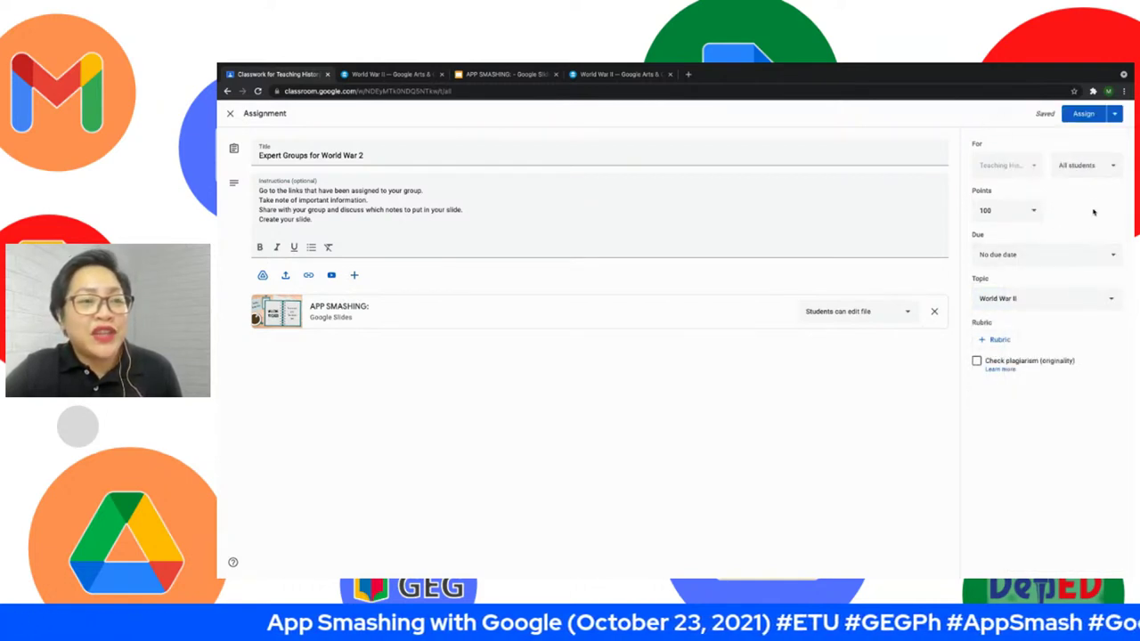
Set the assignment's points to Ungraded.
left_click(1034, 211)
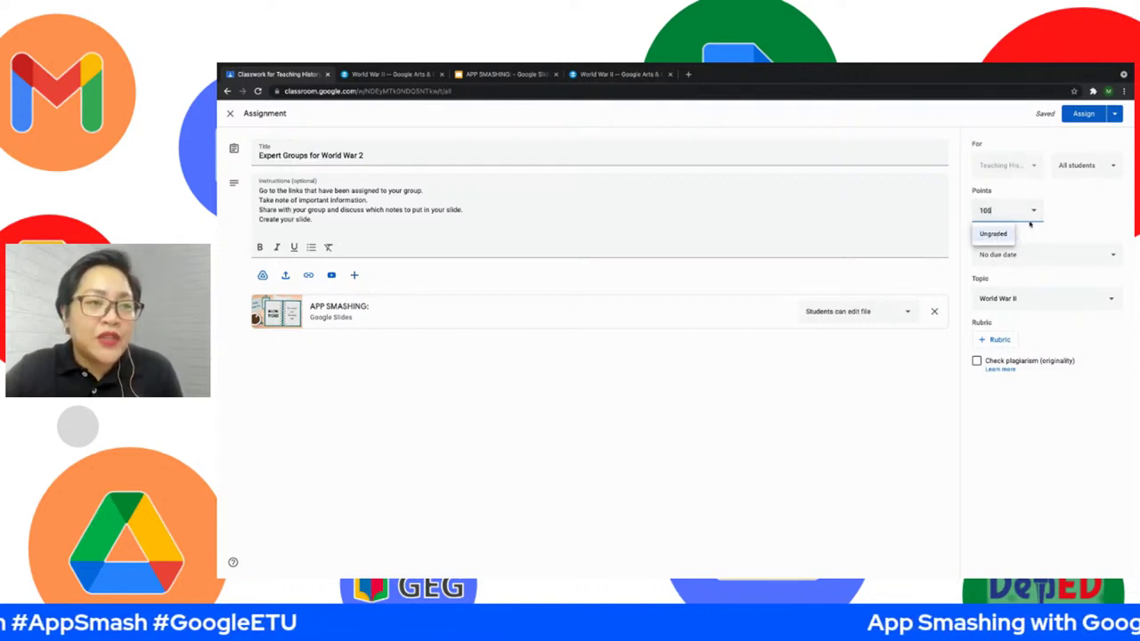
left_click(1072, 217)
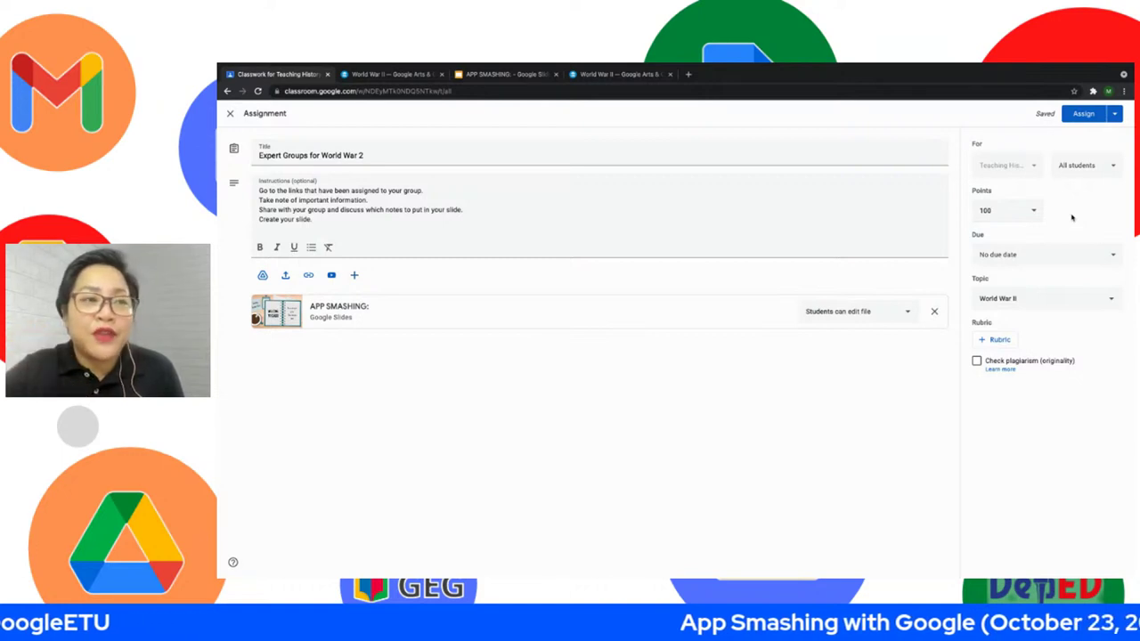
left_click(1035, 211)
left_click(998, 233)
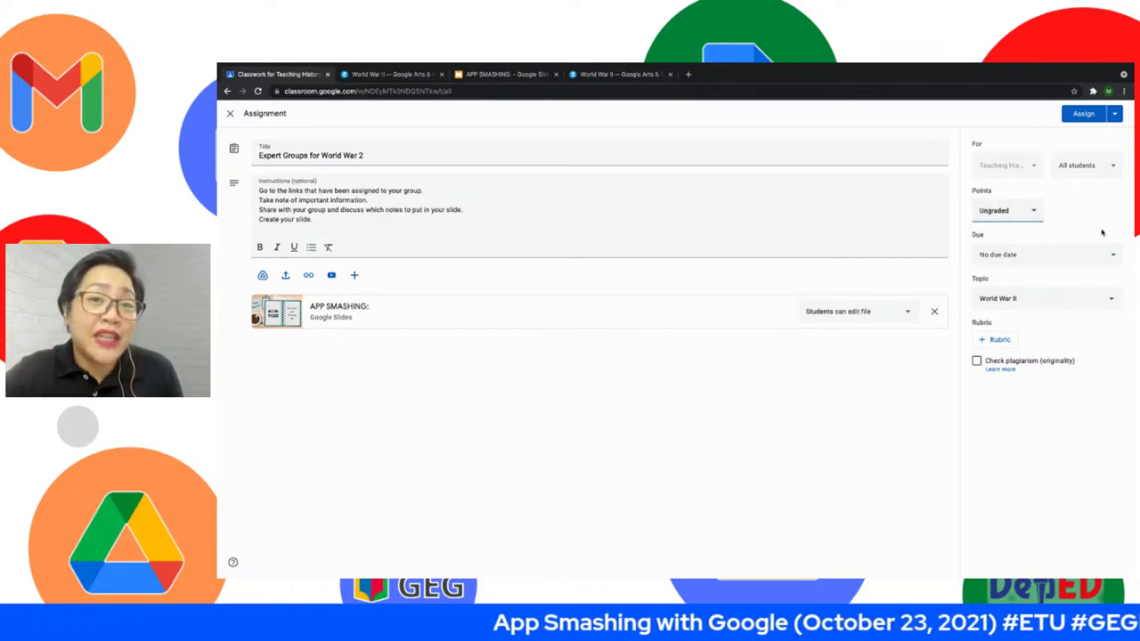
Start a new rubric for the assignment, add three more levels to its first criterion, and discard the rubric.
left_click(994, 341)
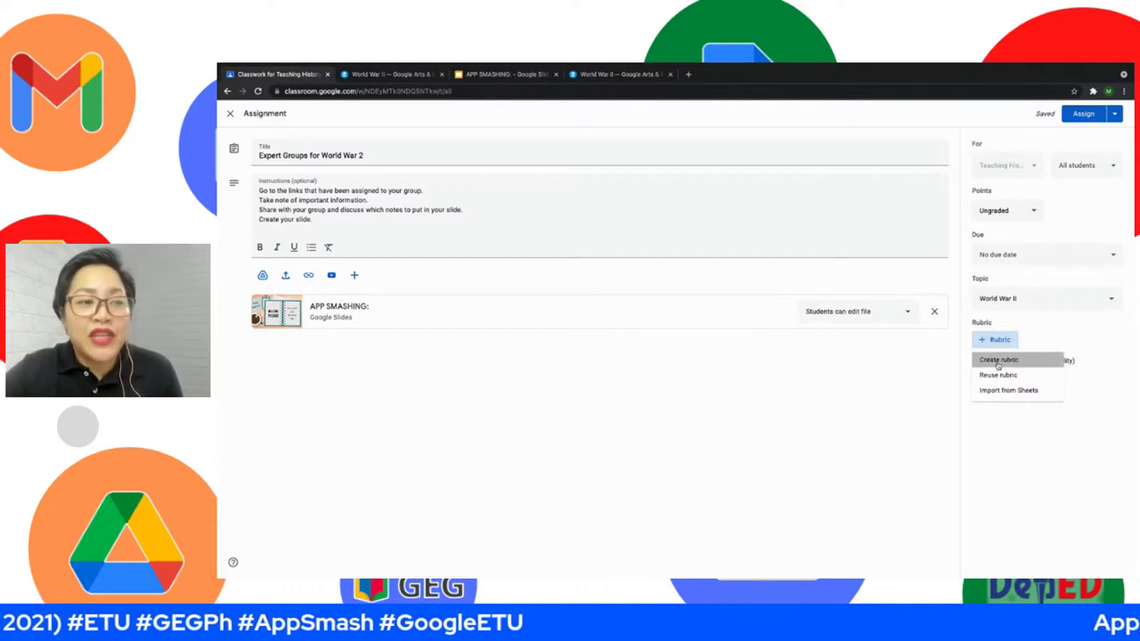
left_click(998, 361)
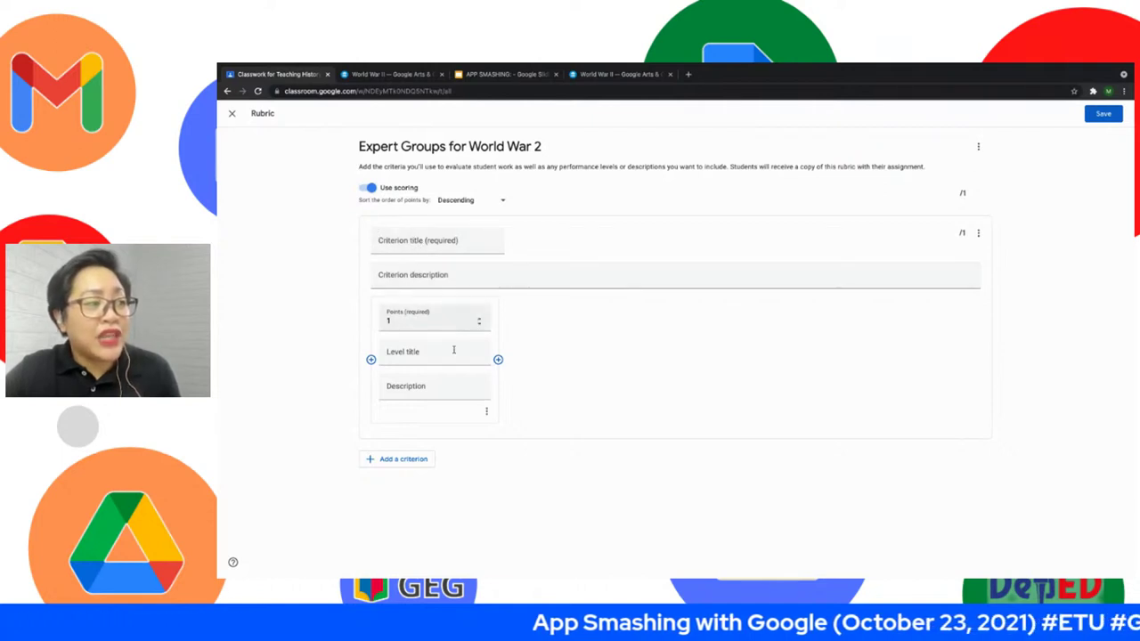
left_click(498, 359)
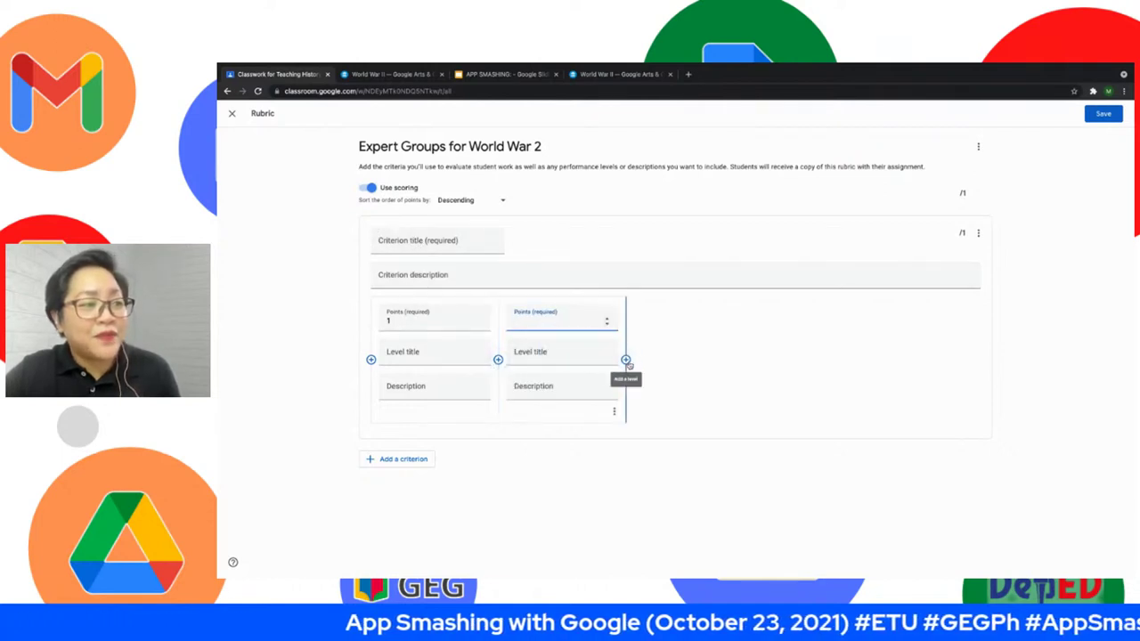
left_click(626, 360)
left_click(752, 365)
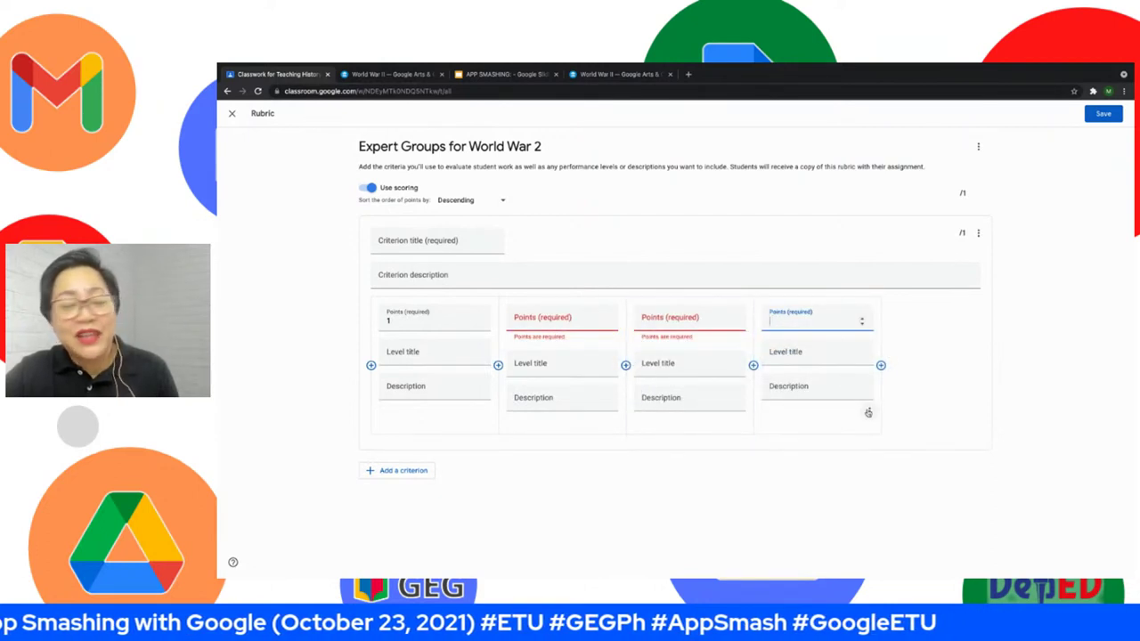
left_click(231, 113)
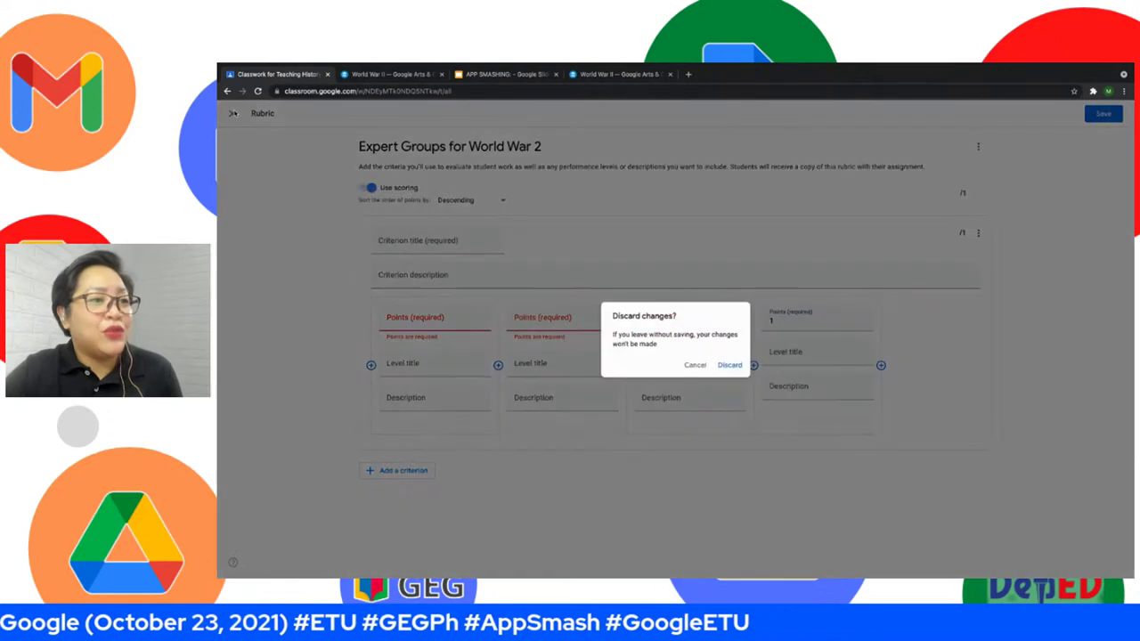
left_click(697, 366)
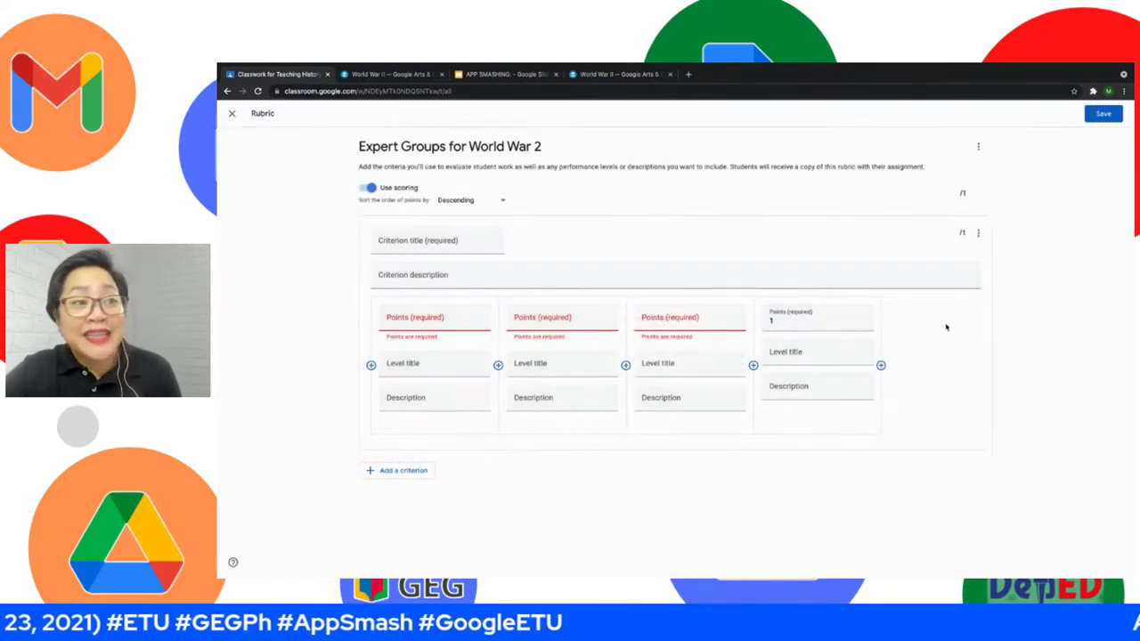
left_click(231, 114)
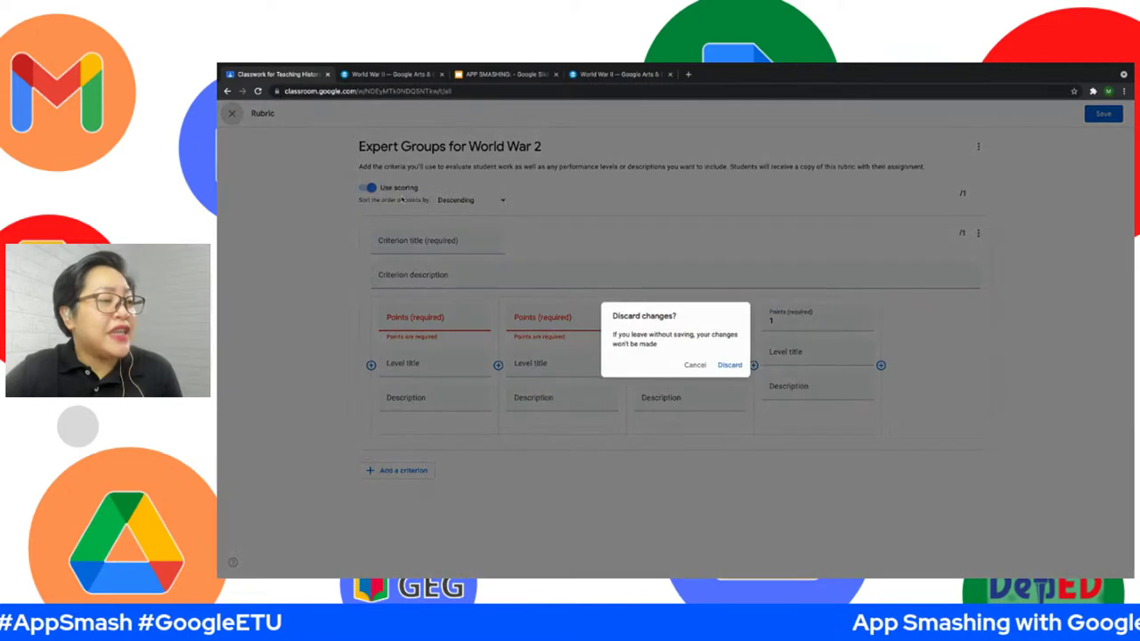
left_click(725, 365)
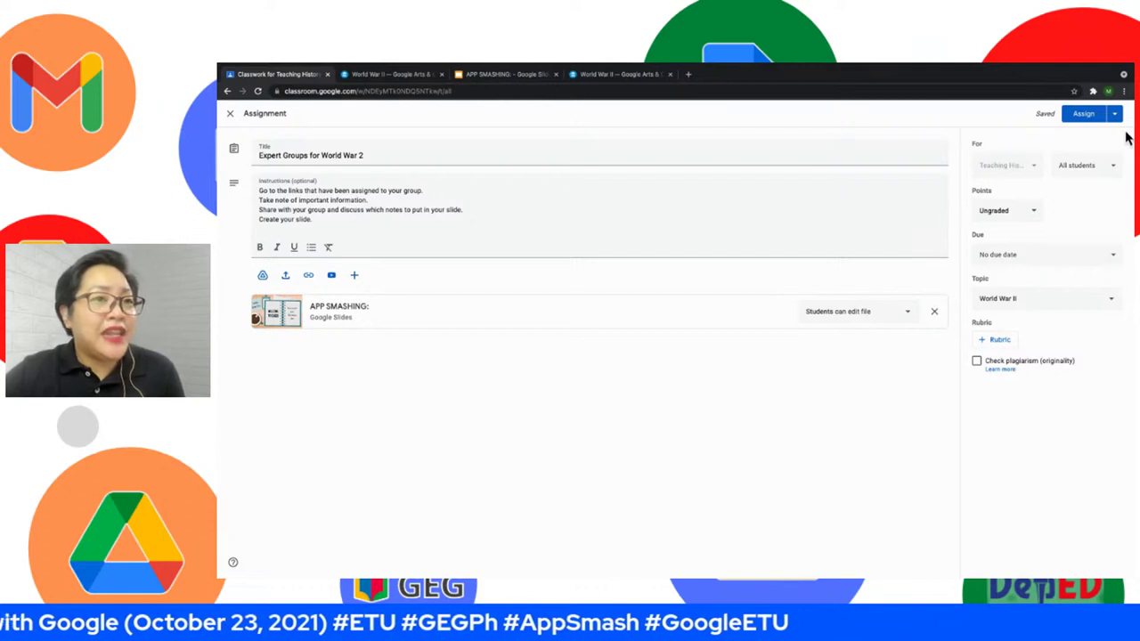
Assign the finished Expert Groups for World War 2 assignment to all students.
left_click(1083, 115)
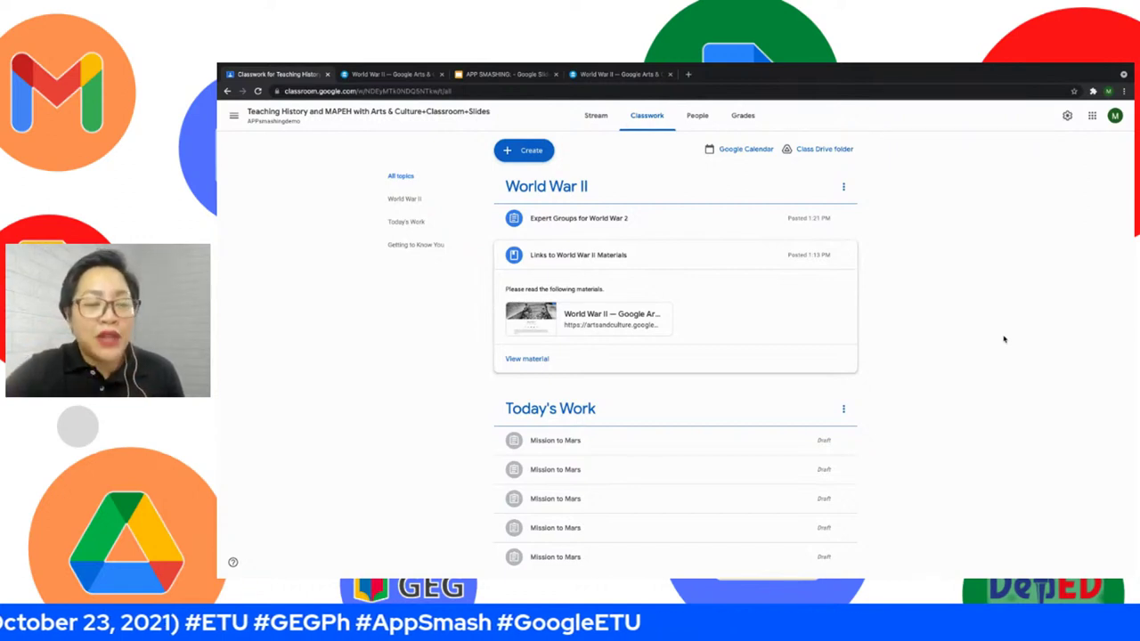
Create a new classwork material titled "World War 2 Material for Group A".
left_click(531, 150)
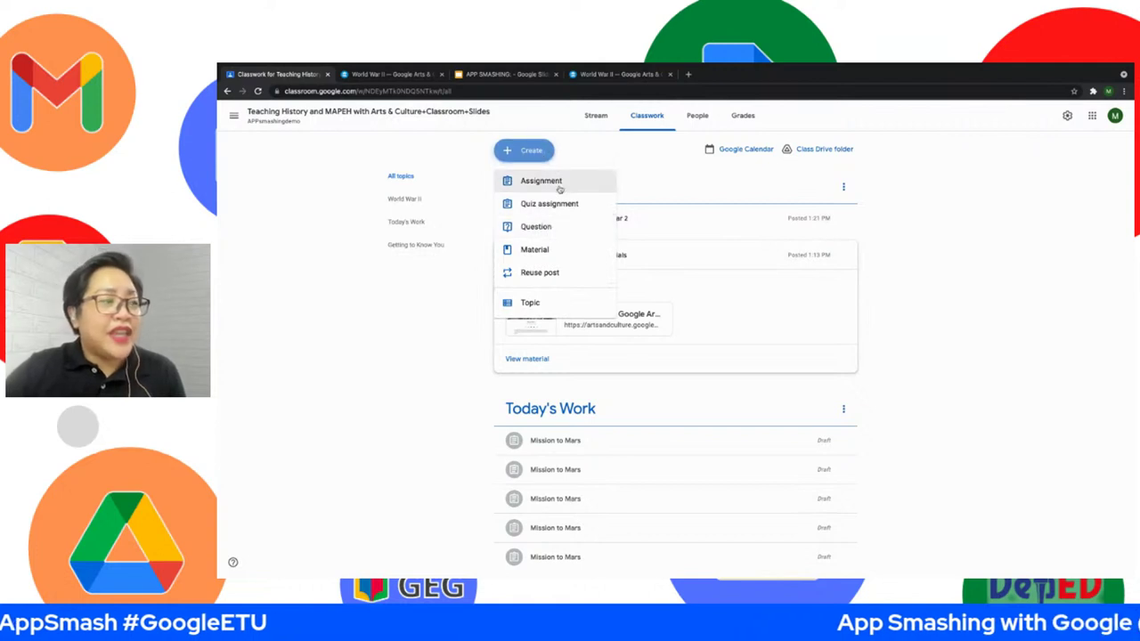
left_click(561, 250)
left_click(523, 149)
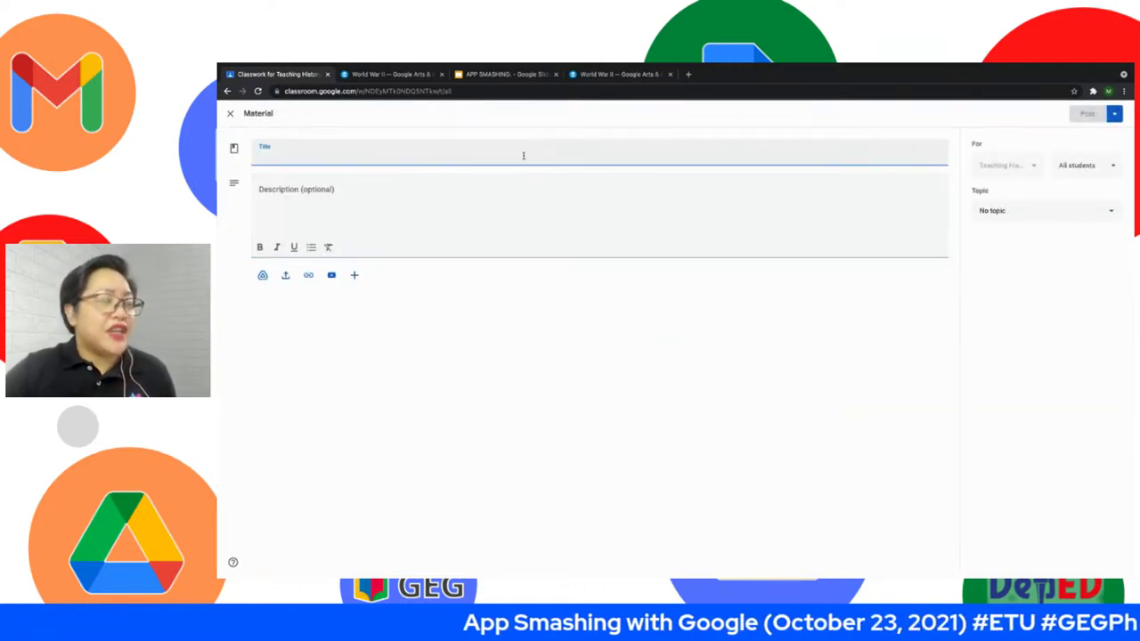
type("World")
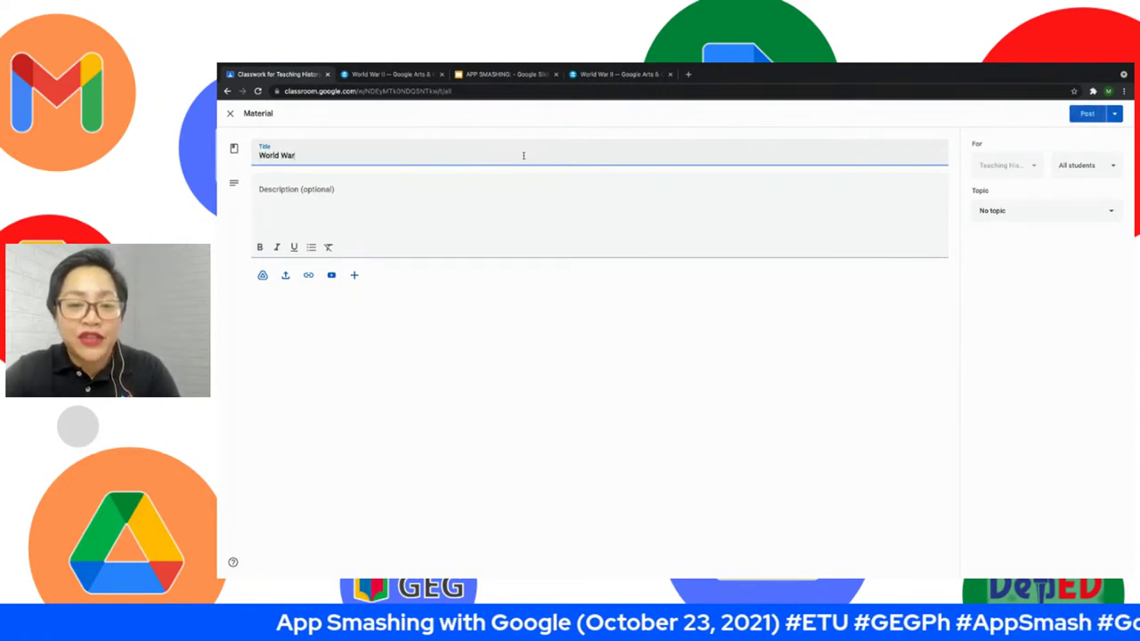
type(" War 2 Material")
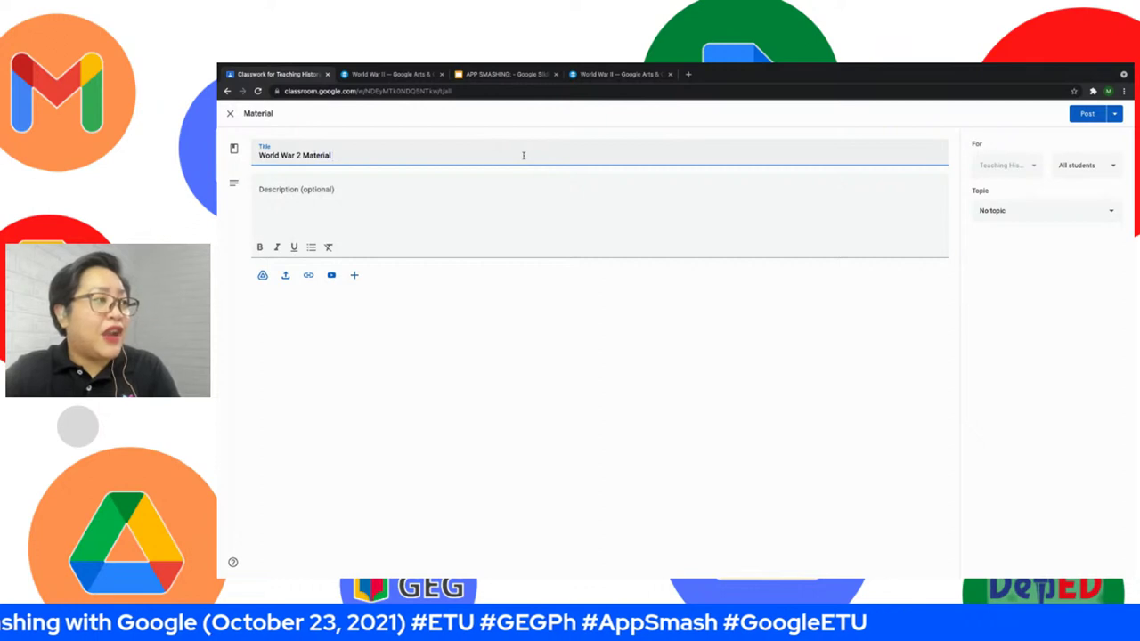
type(" for Group 1")
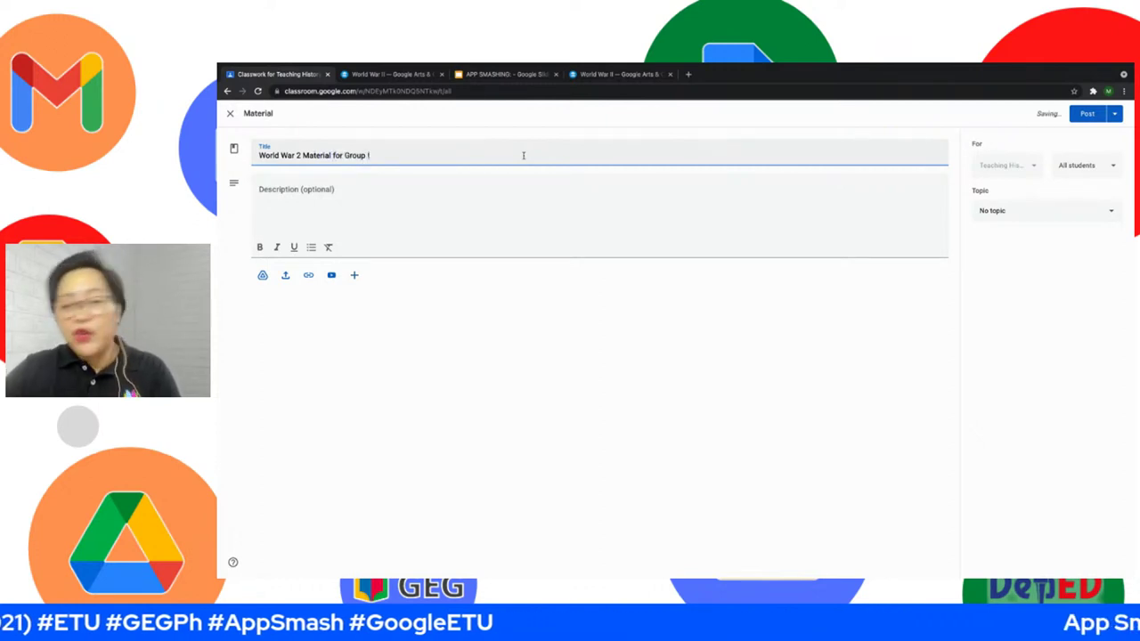
key("BackSpace")
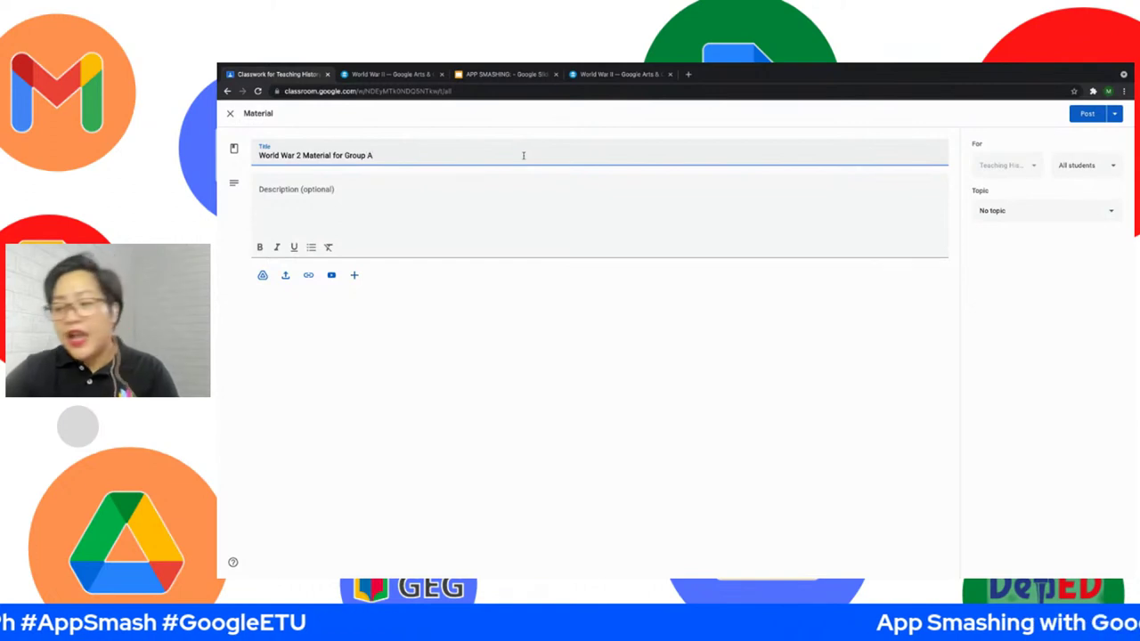
left_click(454, 194)
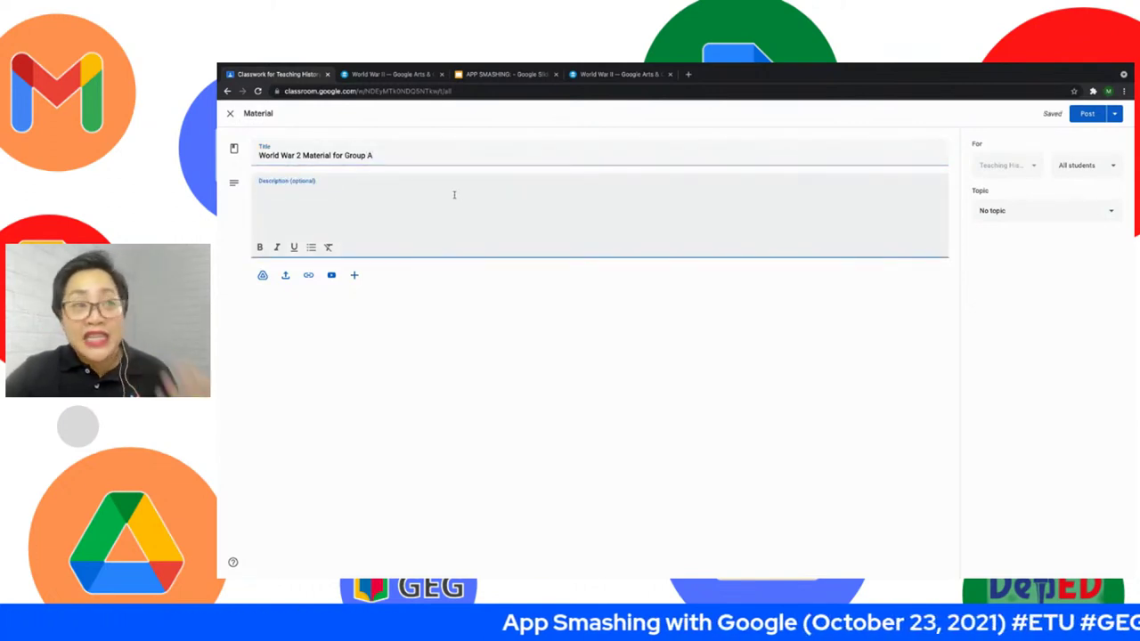
Switch to the World War II page on Google Arts & Culture and search the site for "D-Day".
left_click(394, 76)
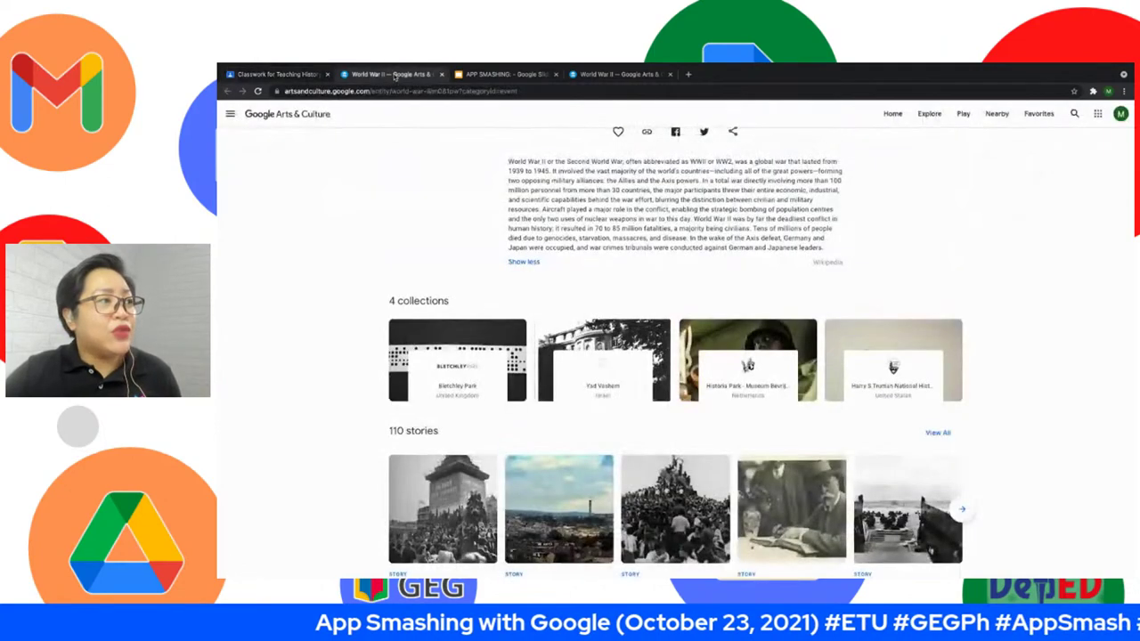
scroll(488, 259, "up", 3)
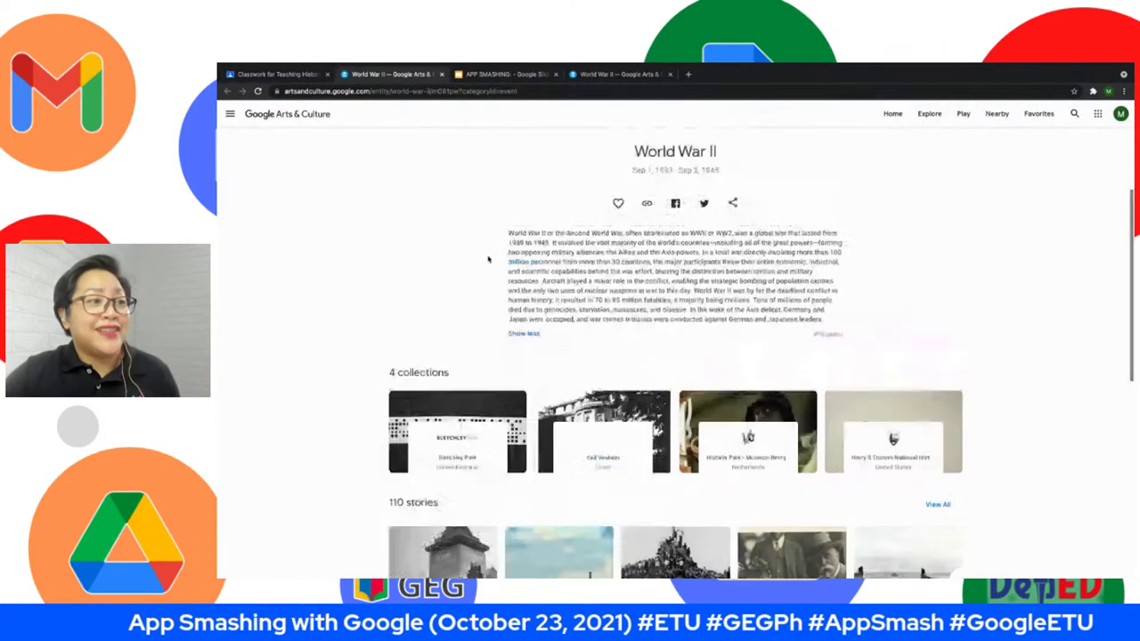
left_click(1074, 114)
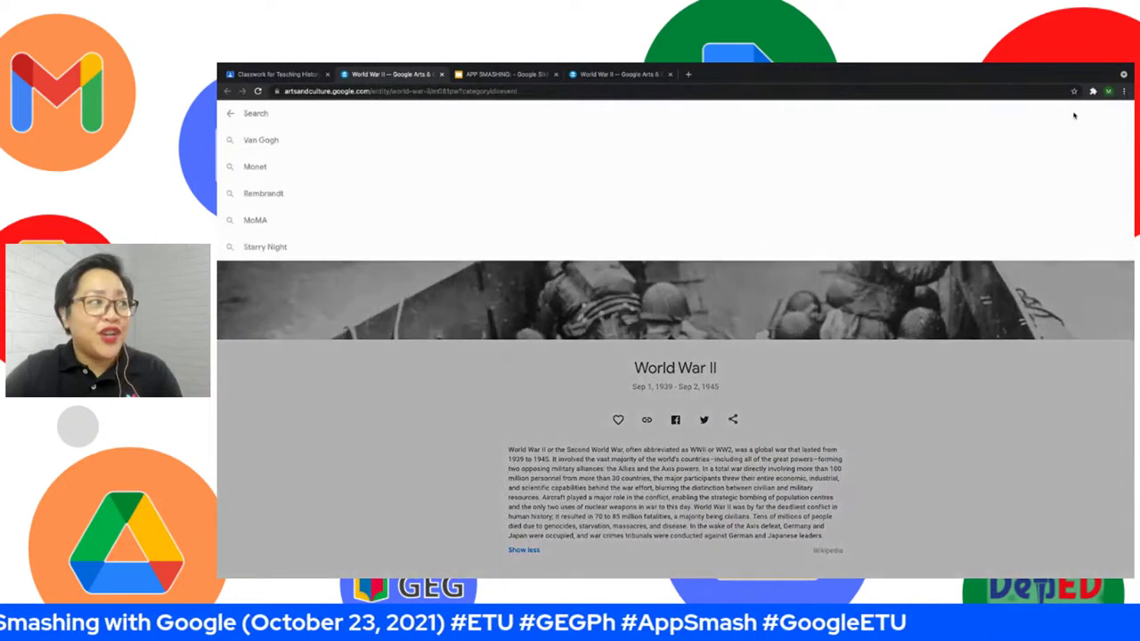
type("D-Day")
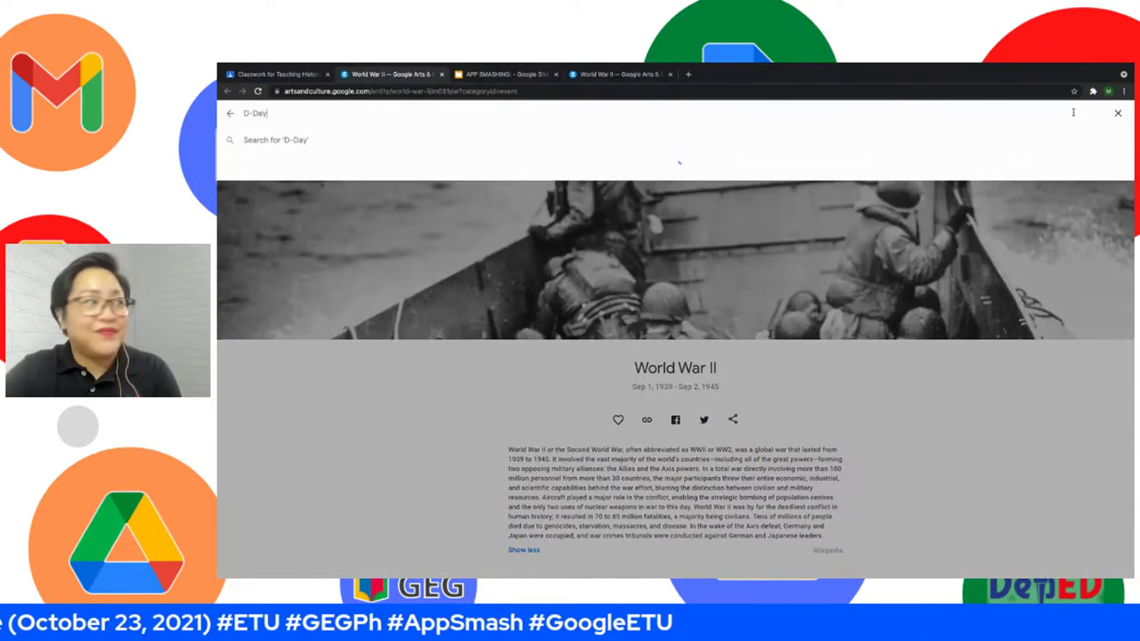
key("Return")
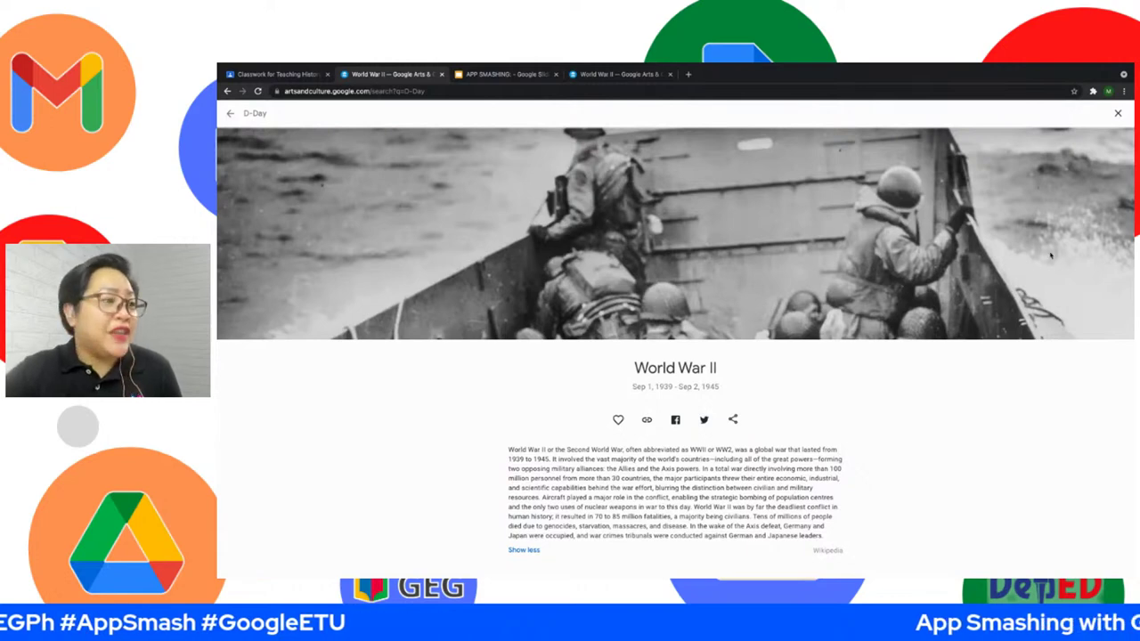
key("Escape")
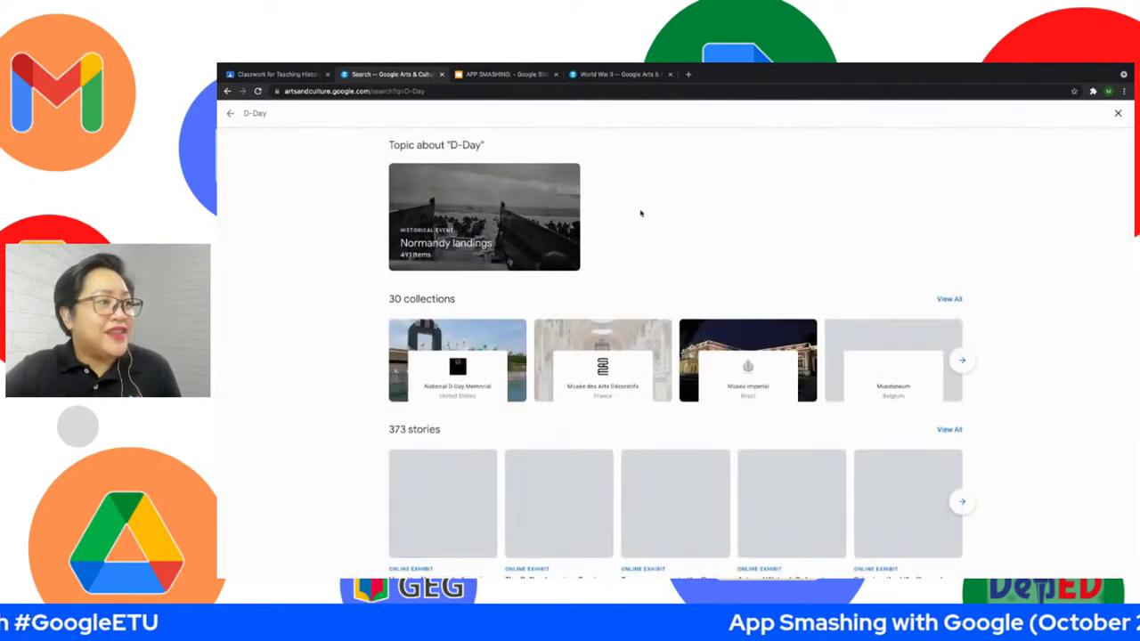
Look through the D-Day collections, stories and items, and open the Normandy landings topic.
scroll(634, 289, "down", 3)
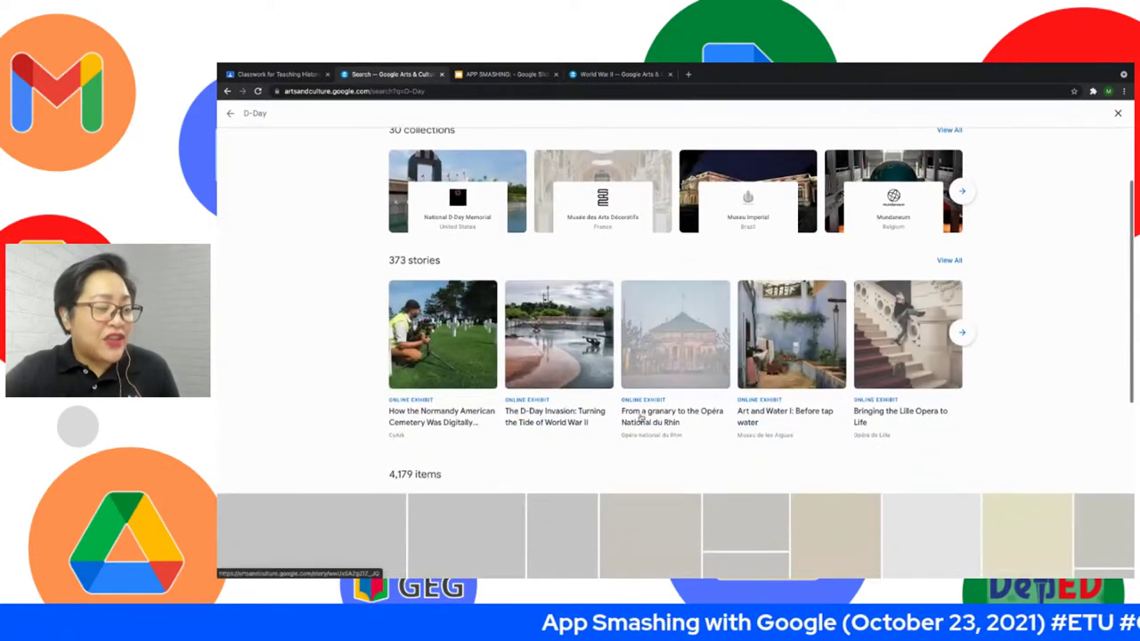
scroll(769, 416, "down", 1)
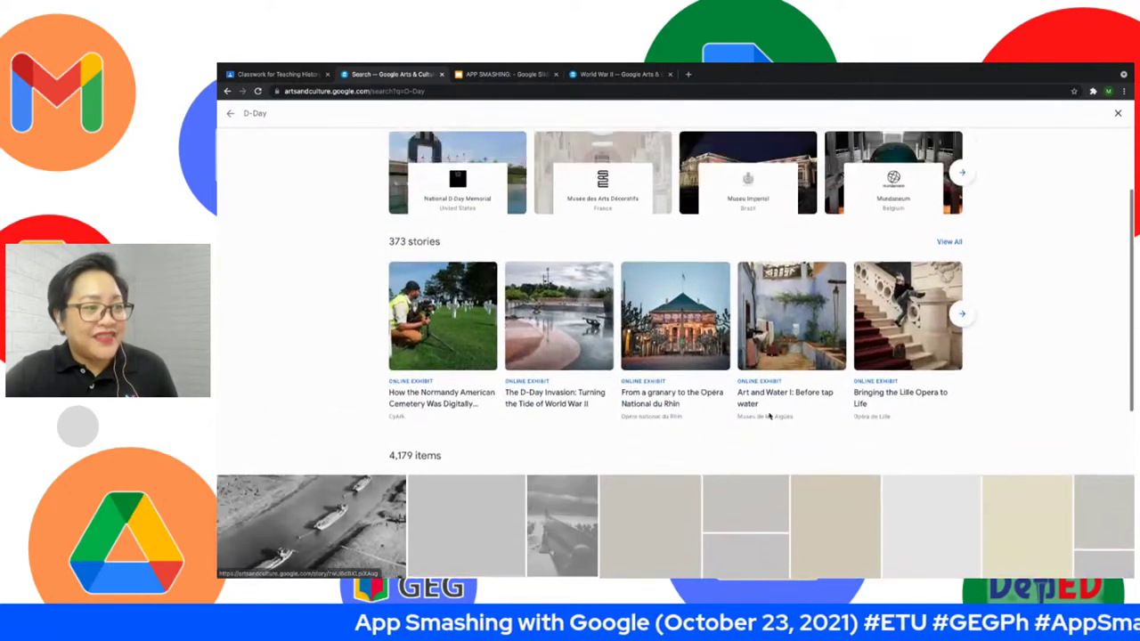
scroll(769, 416, "down", 5)
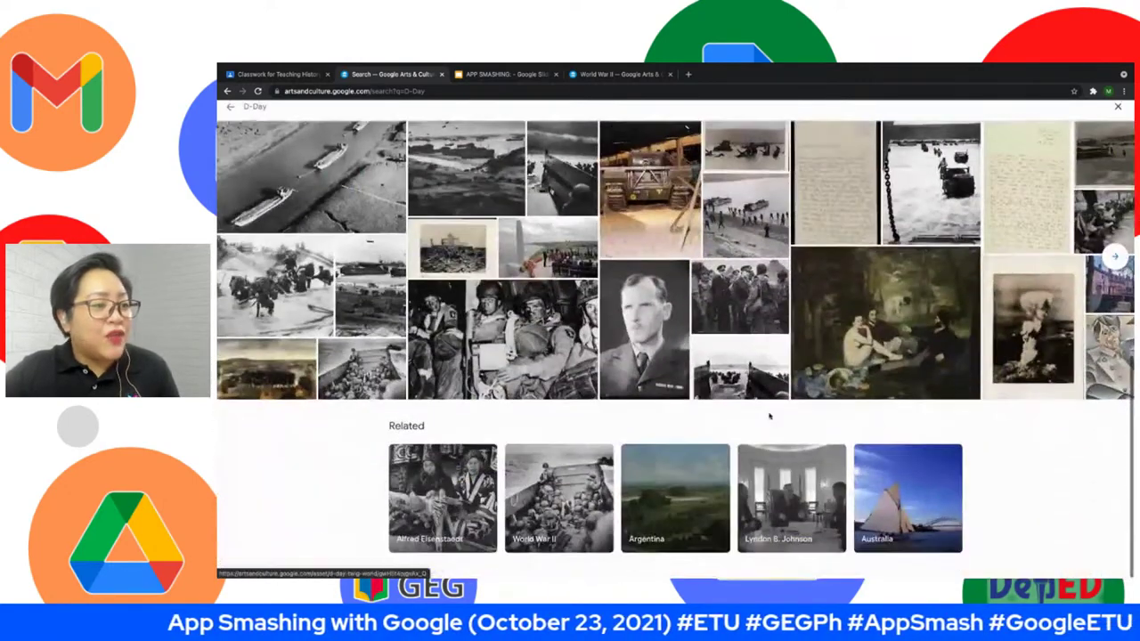
scroll(770, 416, "up", 5)
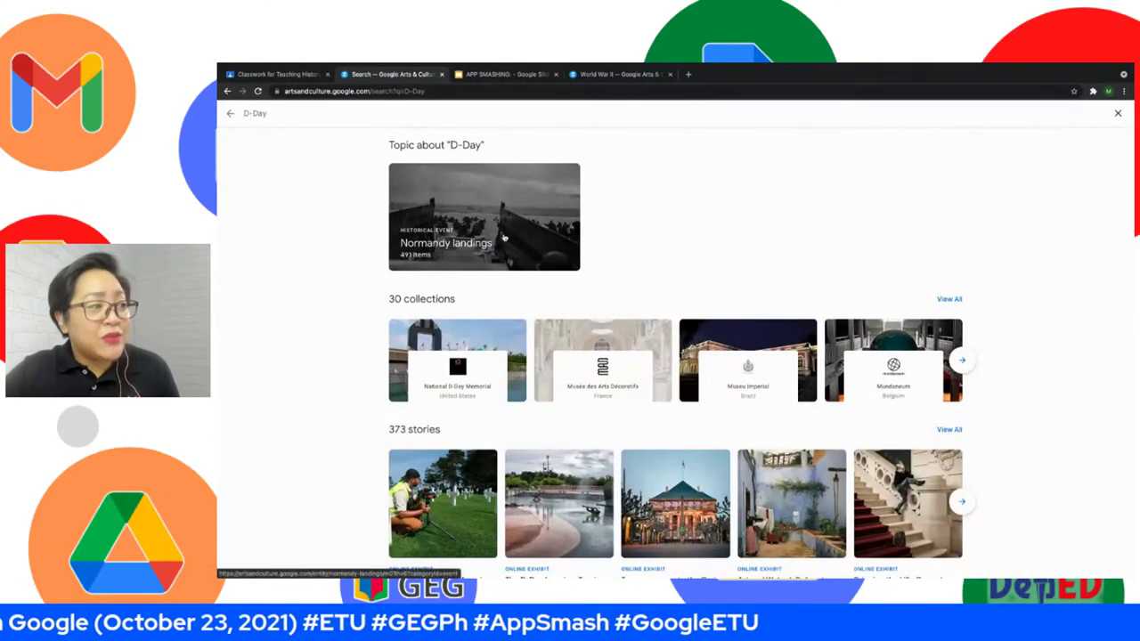
left_click(451, 245)
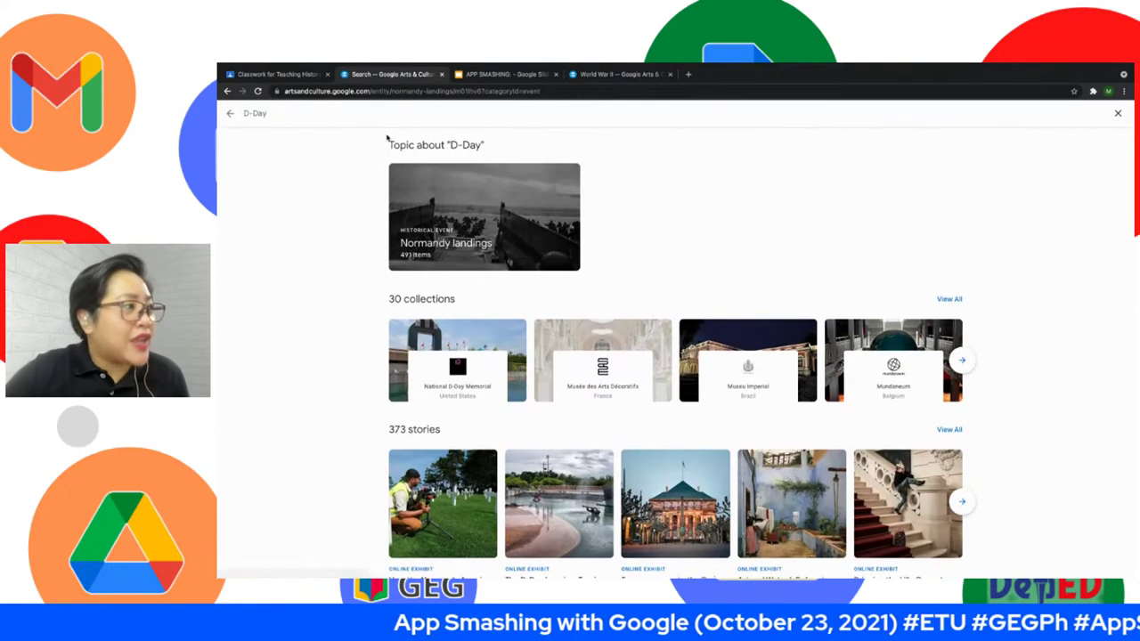
Leave the D-Day search and open the Historical events category of Google Arts & Culture.
left_click(229, 113)
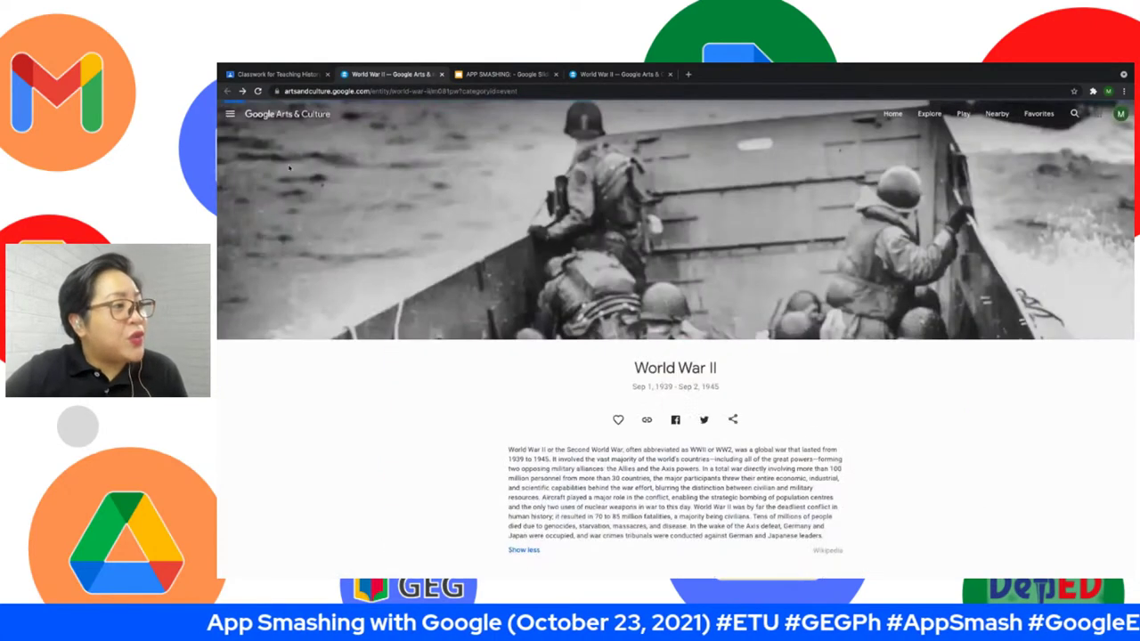
left_click(231, 114)
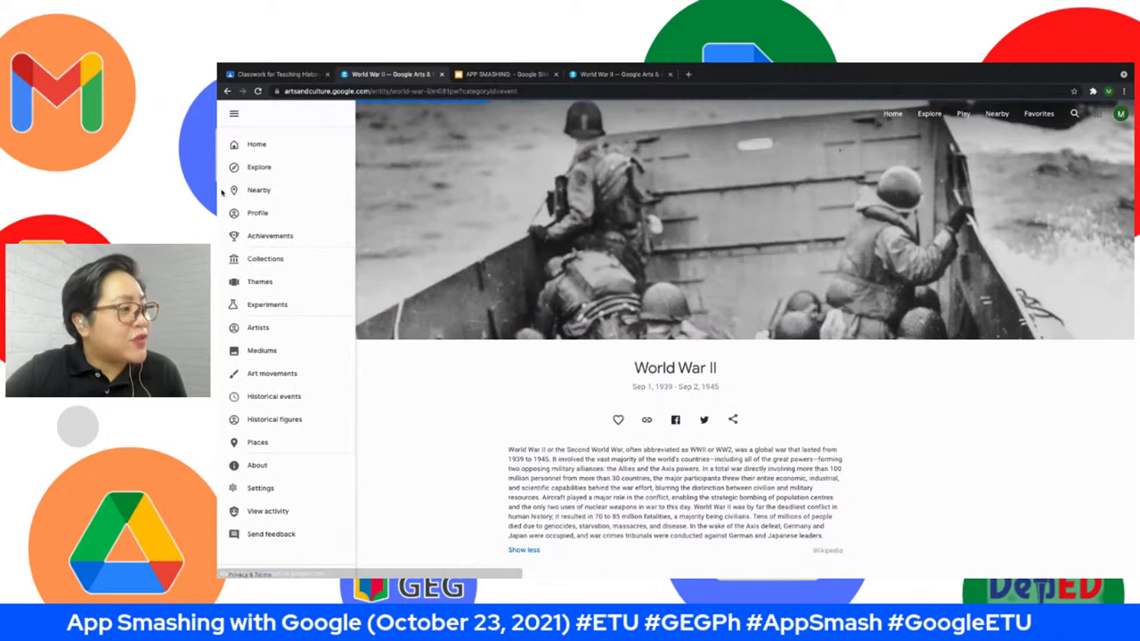
left_click(272, 396)
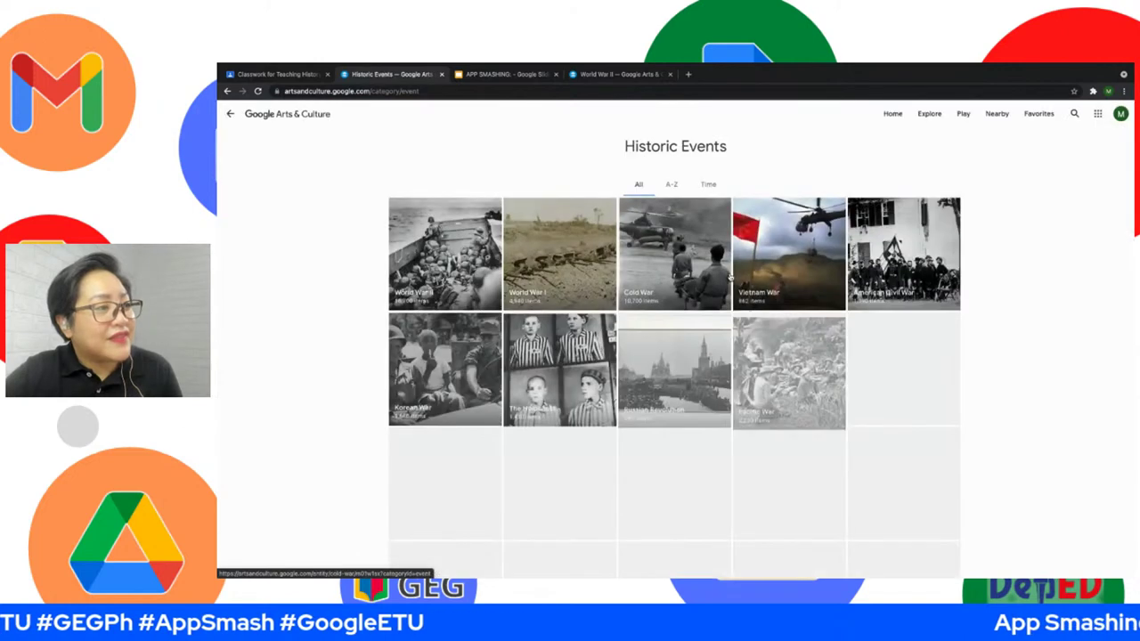
scroll(789, 368, "down", 1)
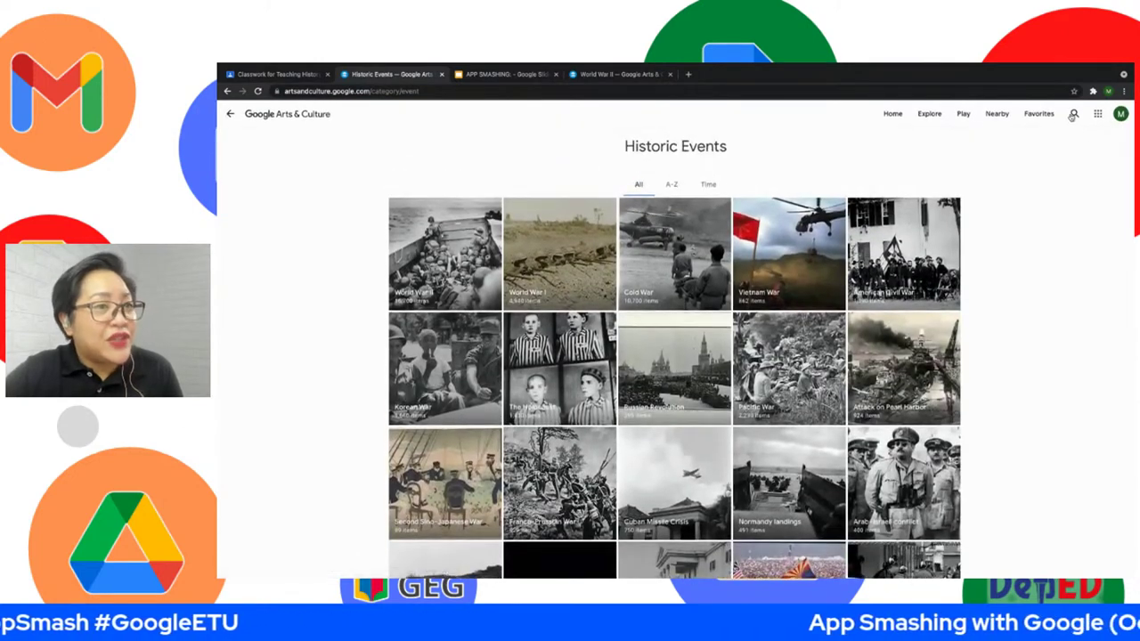
List the historic events alphabetically and browse the ones starting with D.
left_click(1074, 115)
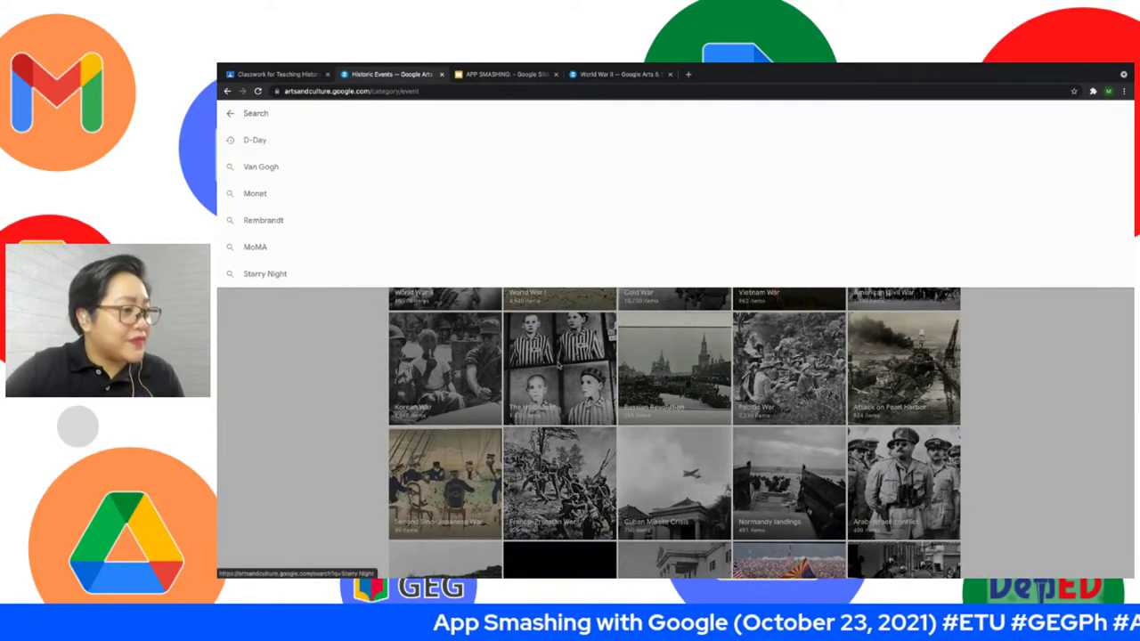
left_click(623, 321)
left_click(672, 185)
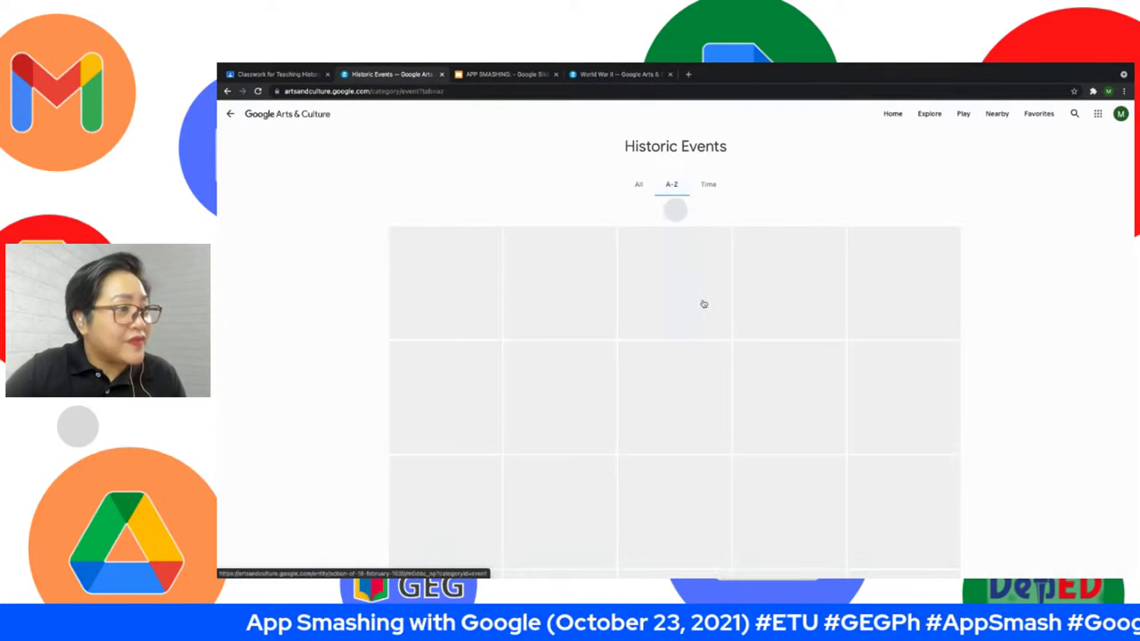
scroll(704, 306, "down", 10)
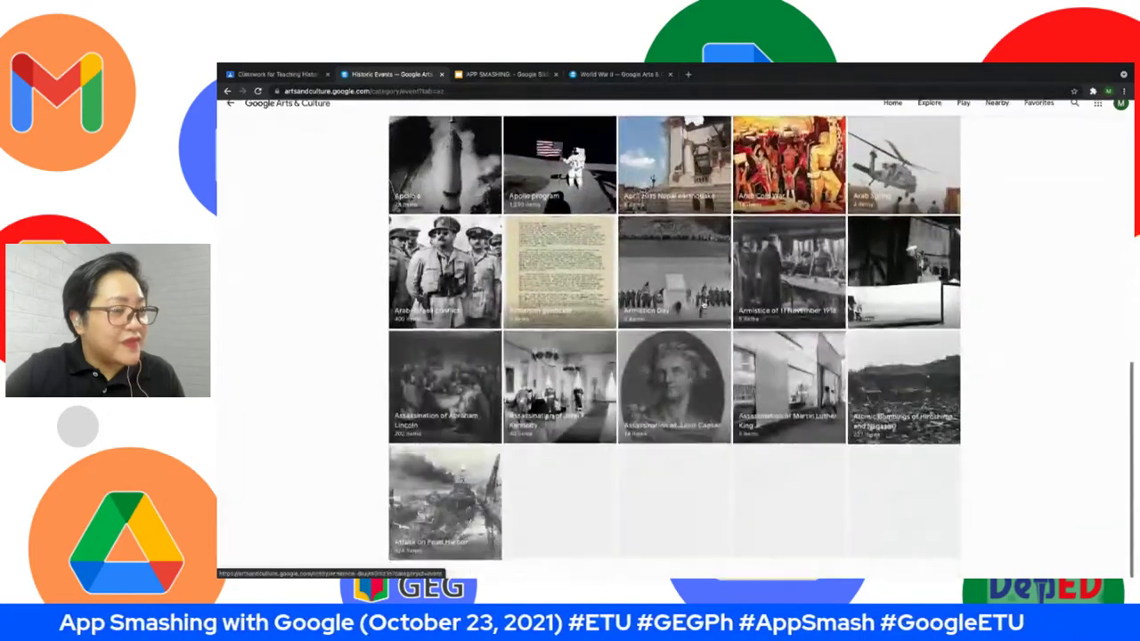
scroll(704, 306, "up", 10)
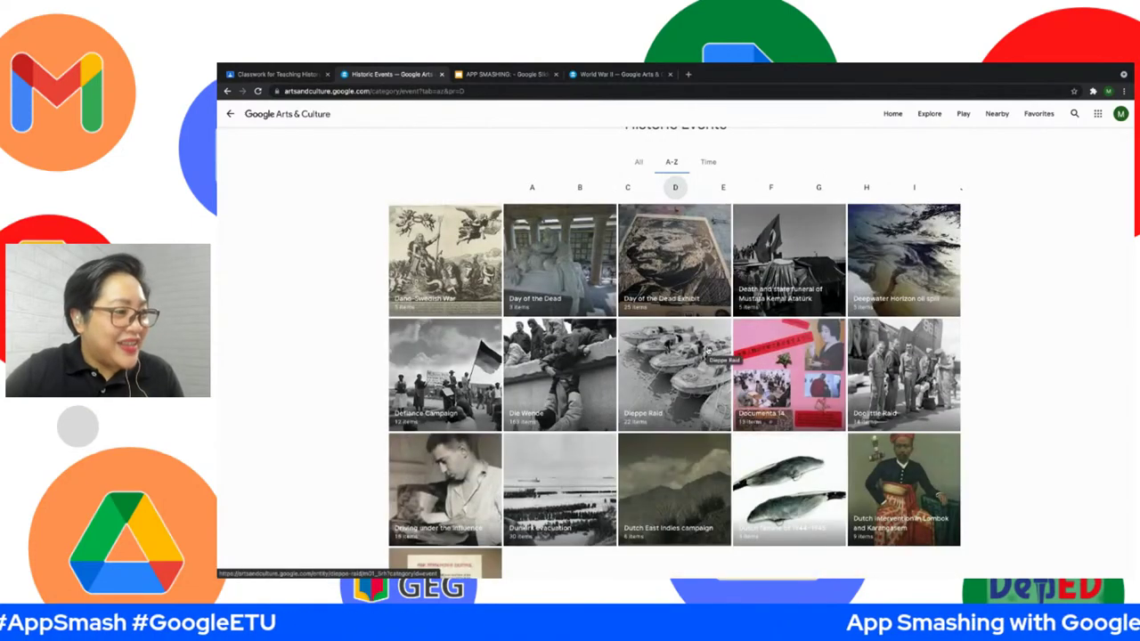
Switch the historic events list from alphabetical order to the full list and look through it for World War II topics.
scroll(707, 352, "down", 1)
scroll(640, 499, "up", 2)
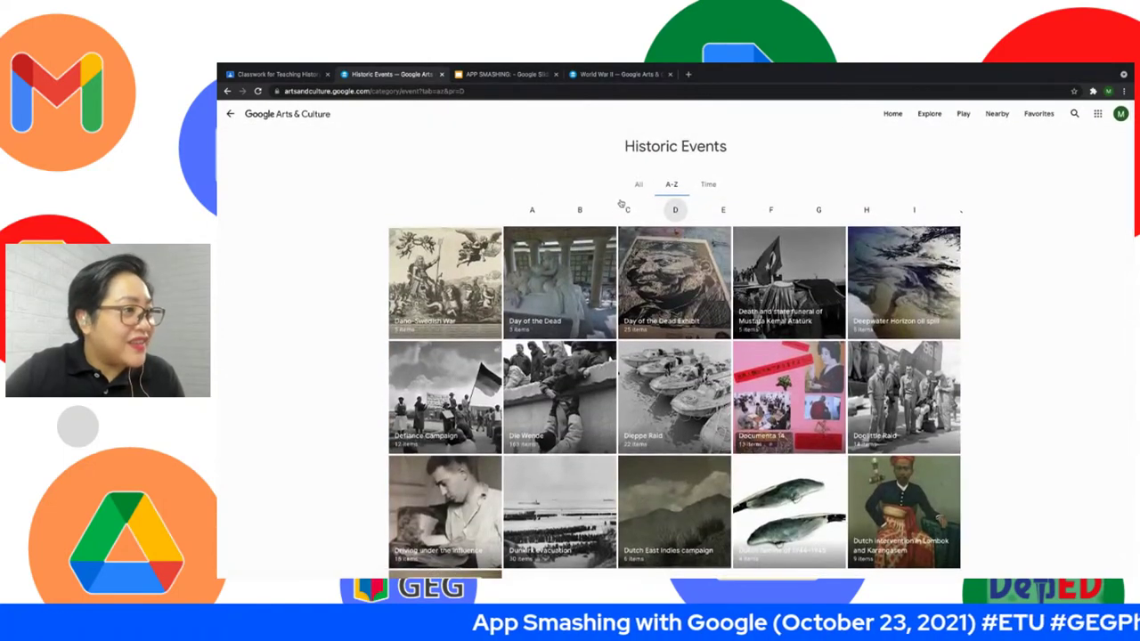
left_click(635, 189)
scroll(822, 283, "down", 3)
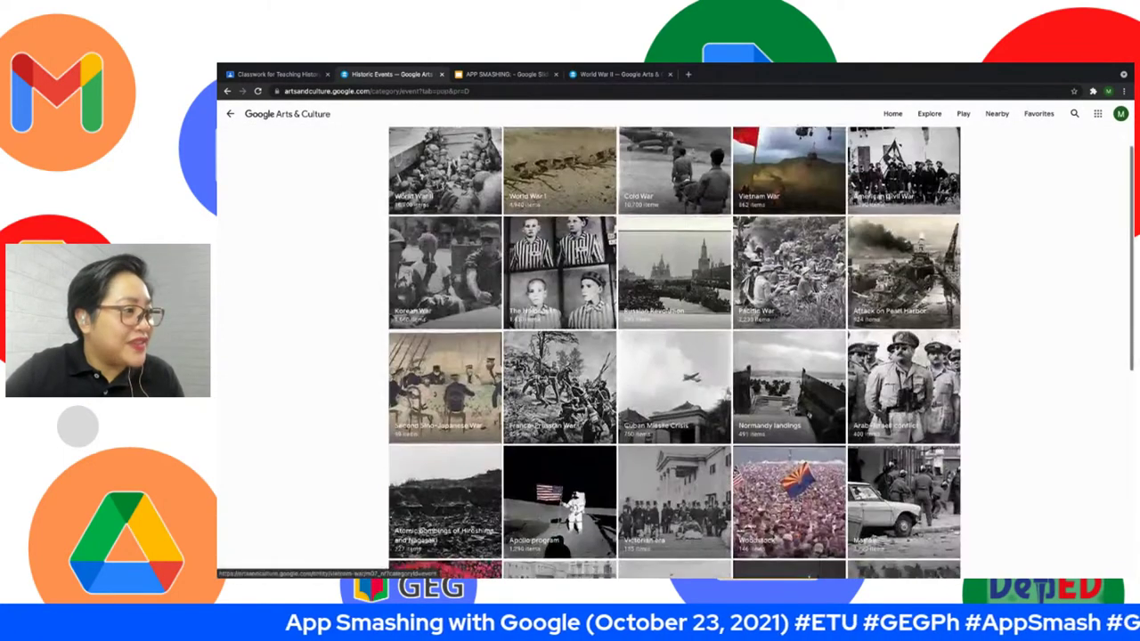
scroll(674, 348, "down", 4)
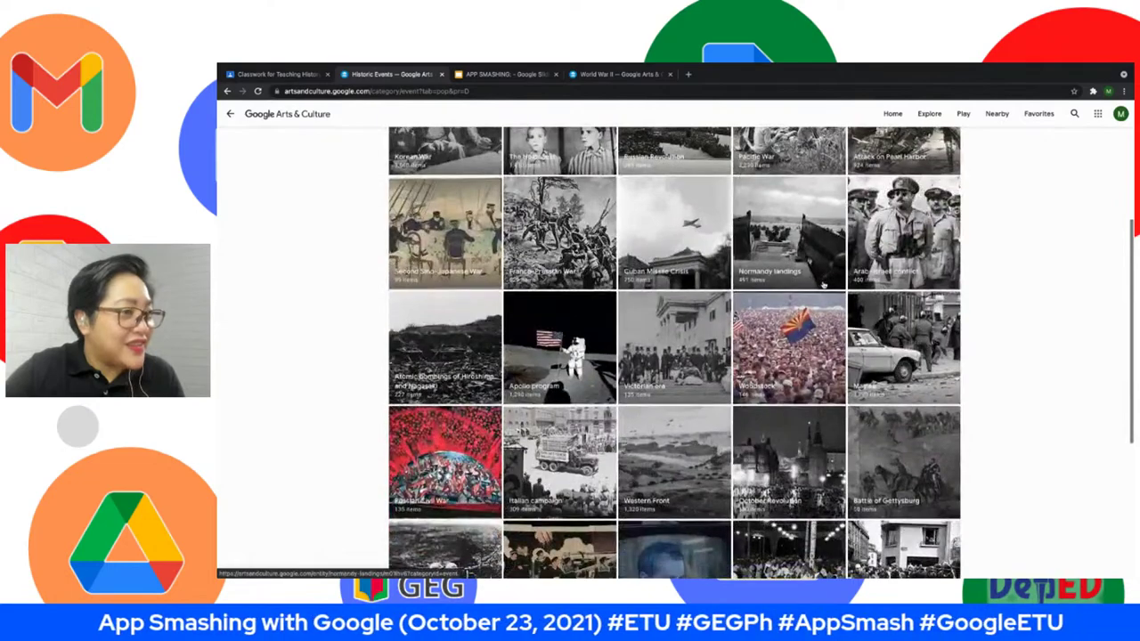
scroll(674, 352, "down", 3)
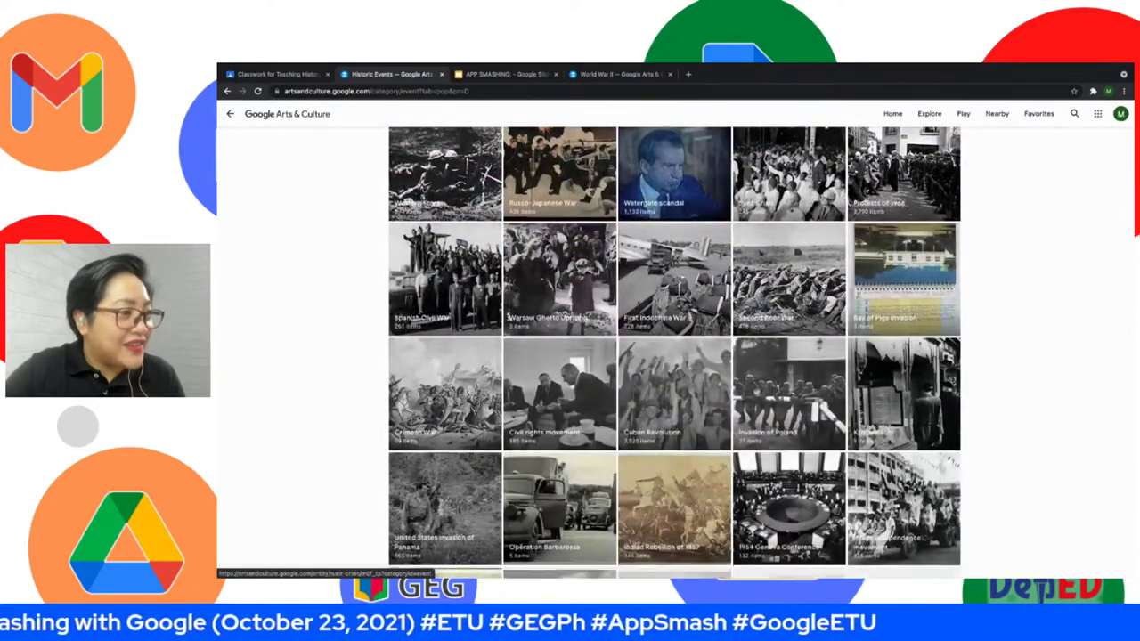
scroll(674, 352, "down", 4)
scroll(675, 357, "up", 15)
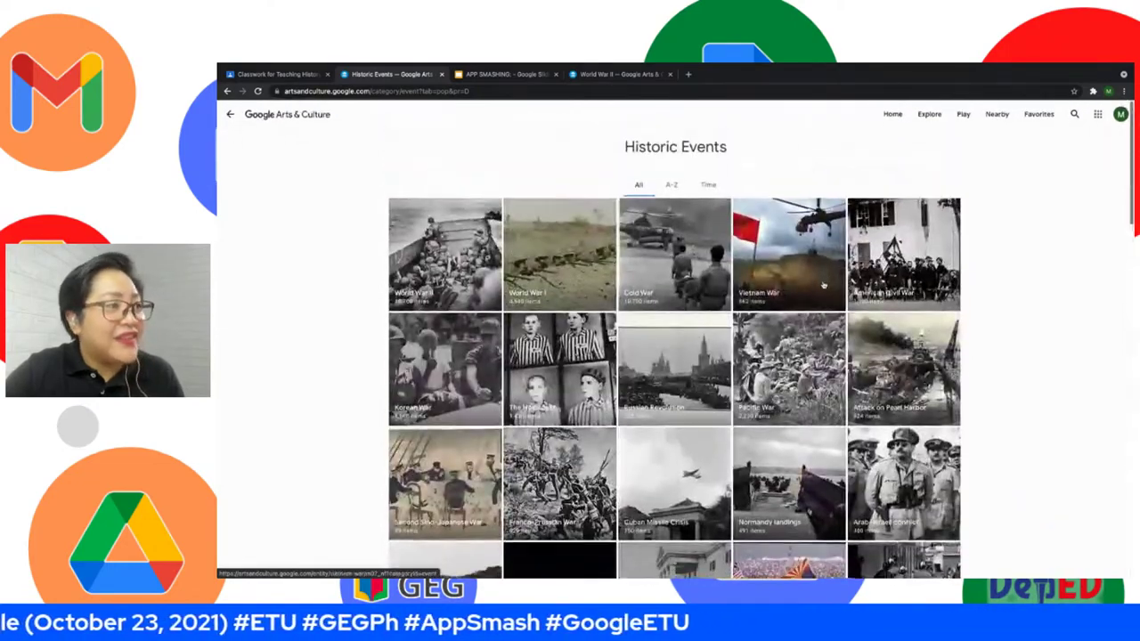
Search Google Arts & Culture for "World War" and open the Second World War theme.
left_click(1074, 113)
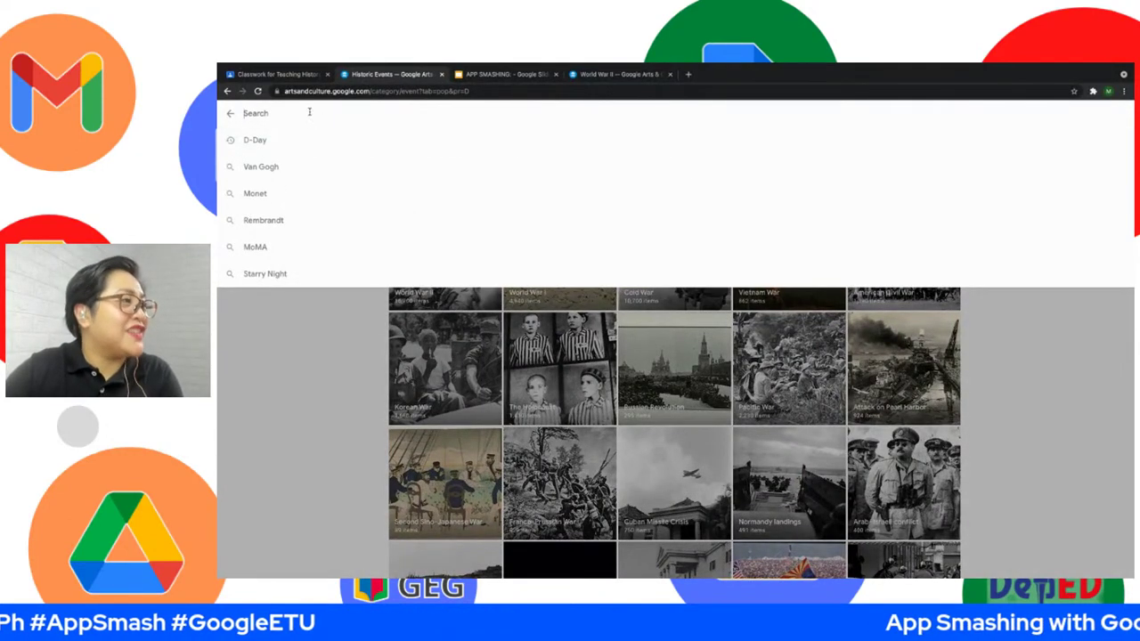
type("World War")
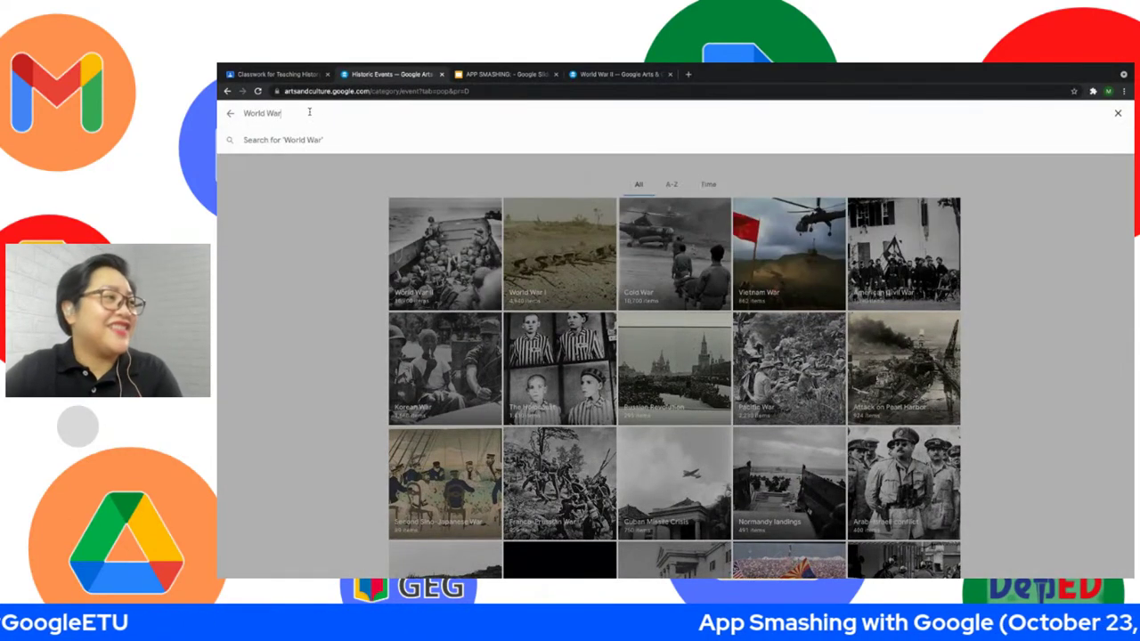
key("Return")
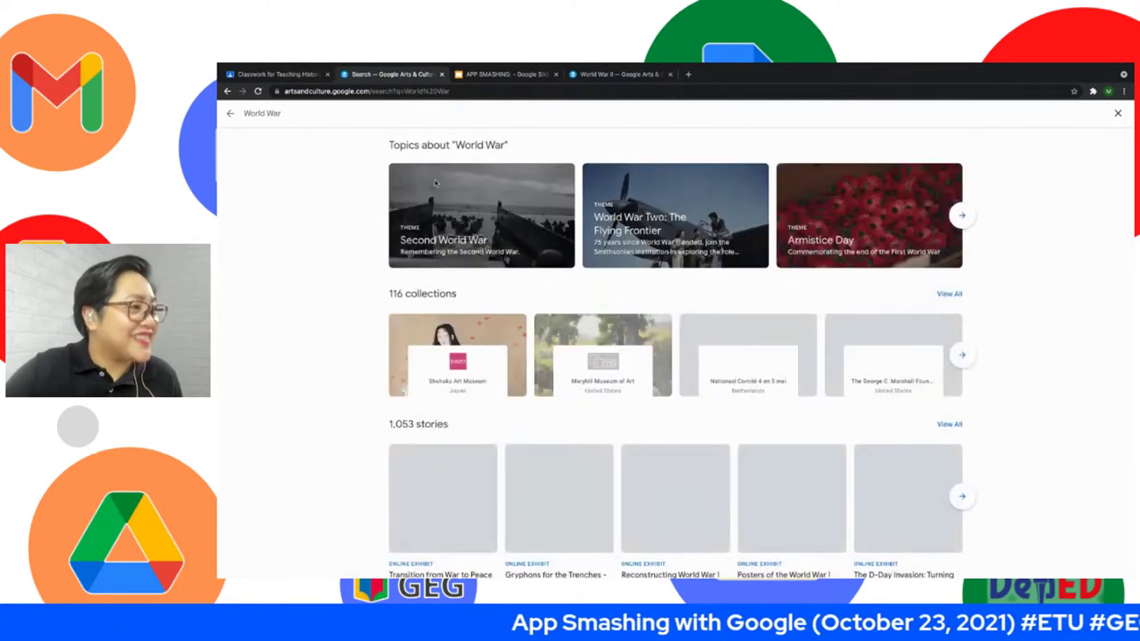
left_click(499, 241)
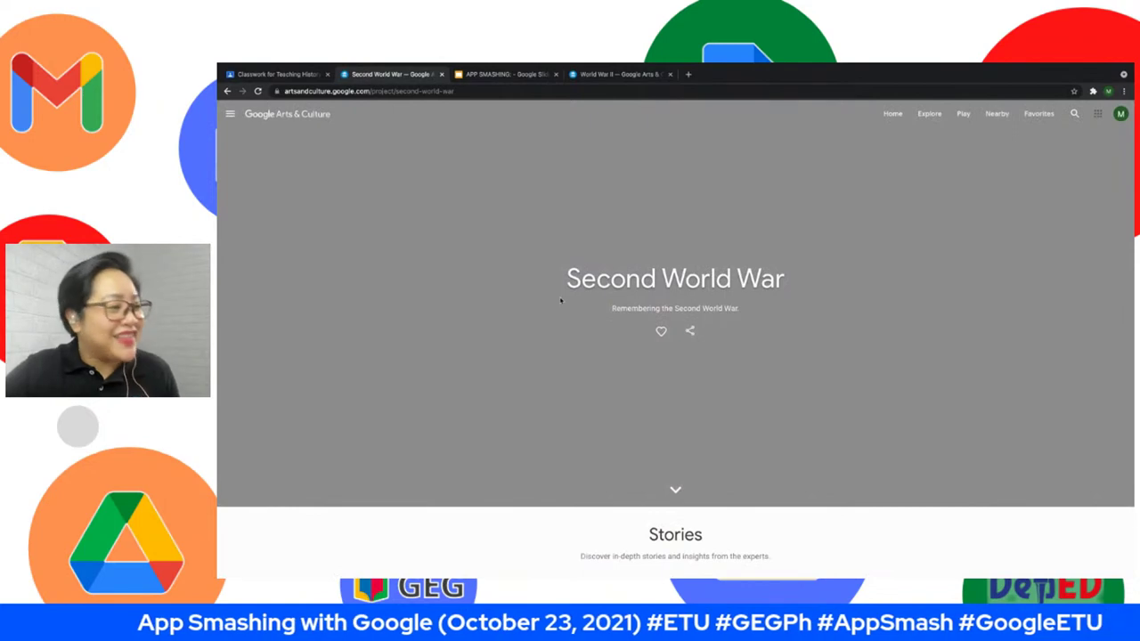
List all stories of the Second World War theme and open the "D-Day and the Normandy Invasion" exhibit.
scroll(585, 353, "down", 5)
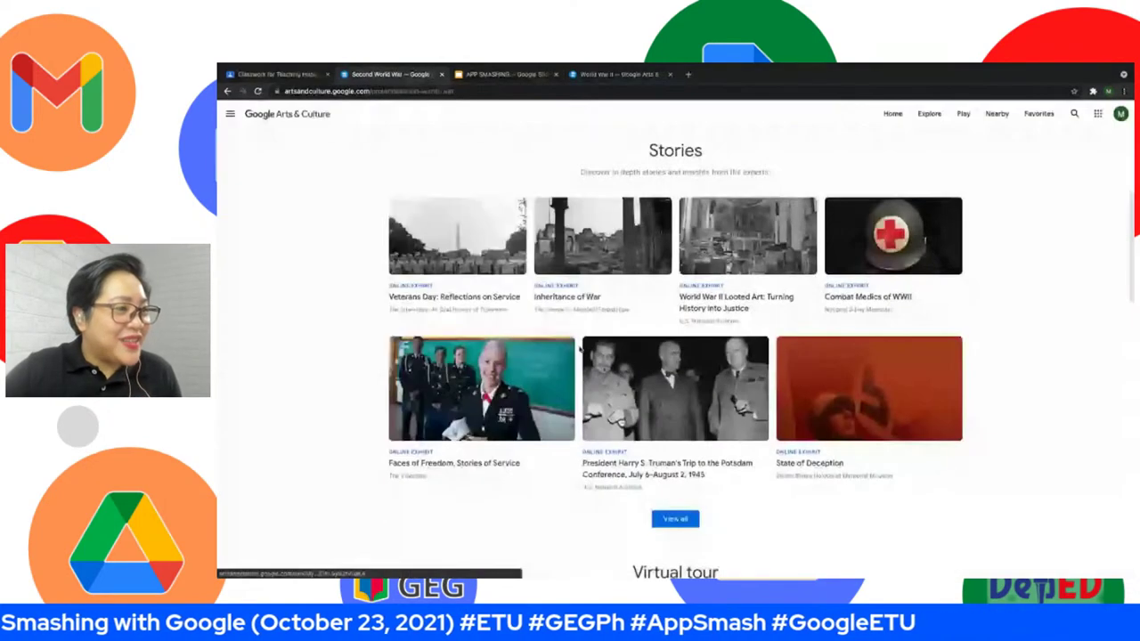
scroll(681, 320, "down", 2)
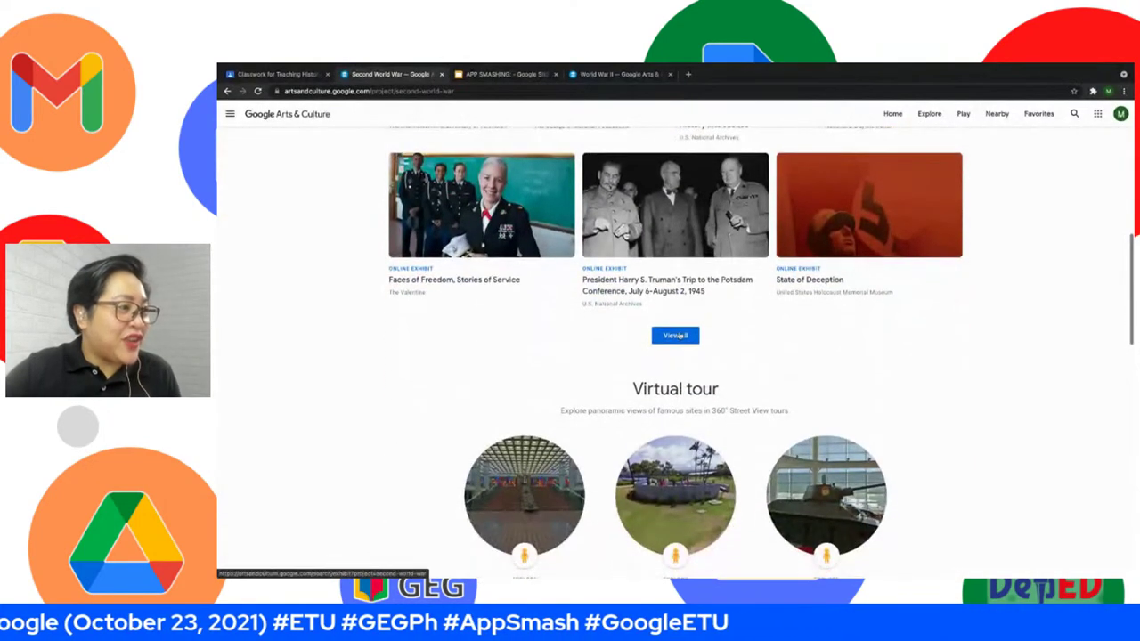
left_click(679, 336)
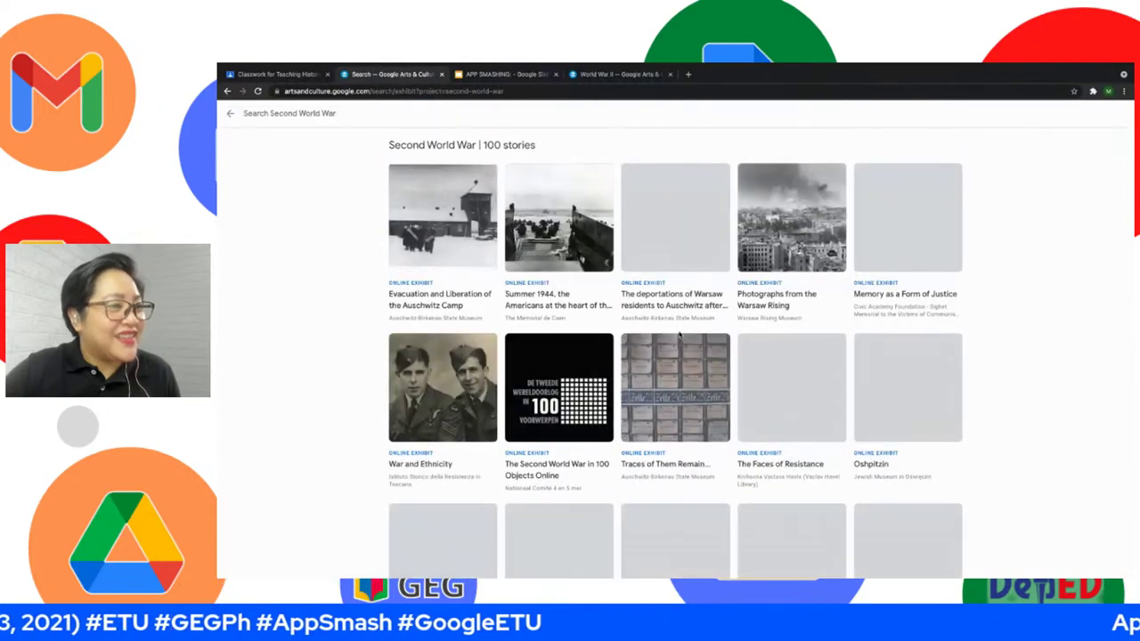
scroll(680, 336, "down", 2)
scroll(680, 335, "down", 3)
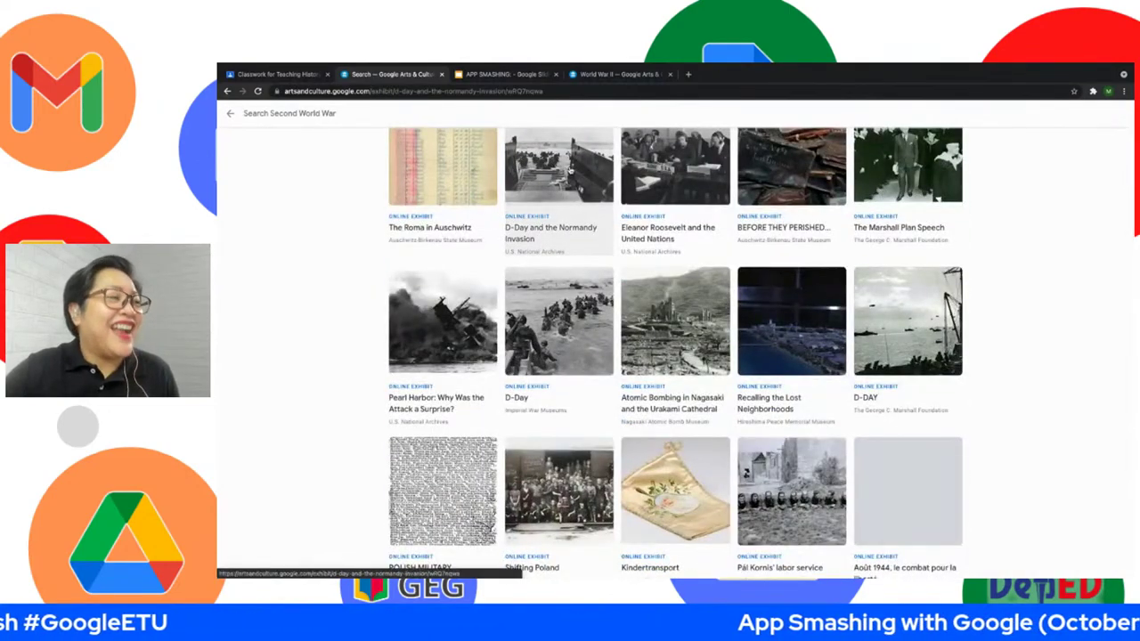
left_click(539, 163)
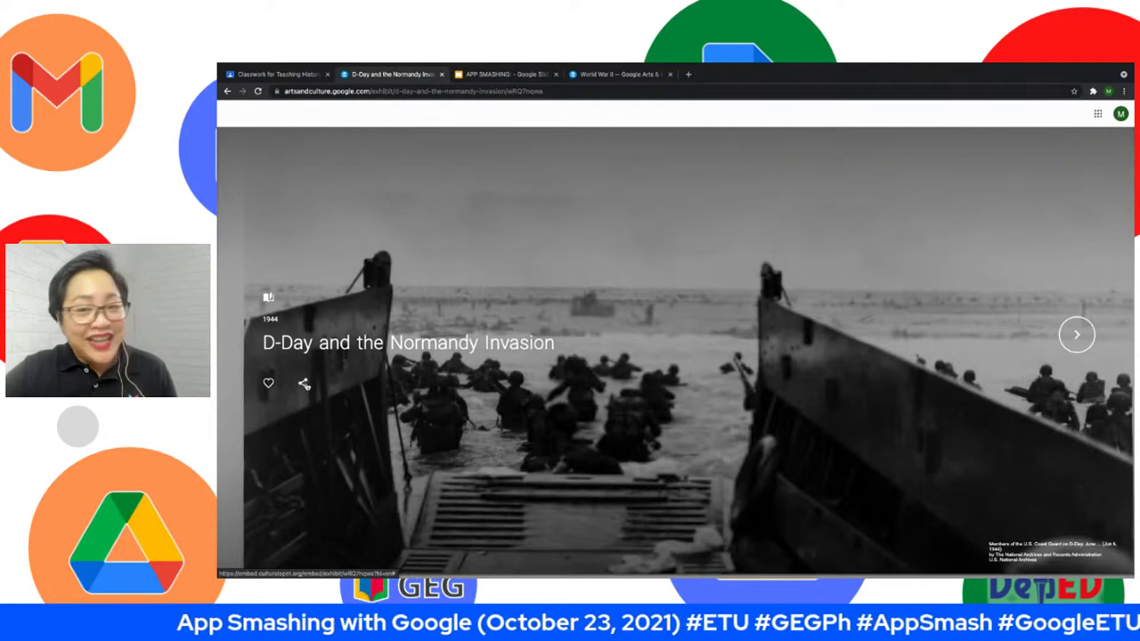
Copy the D-Day exhibit's share link and attach it to the Group A material in Google Classroom.
left_click(304, 384)
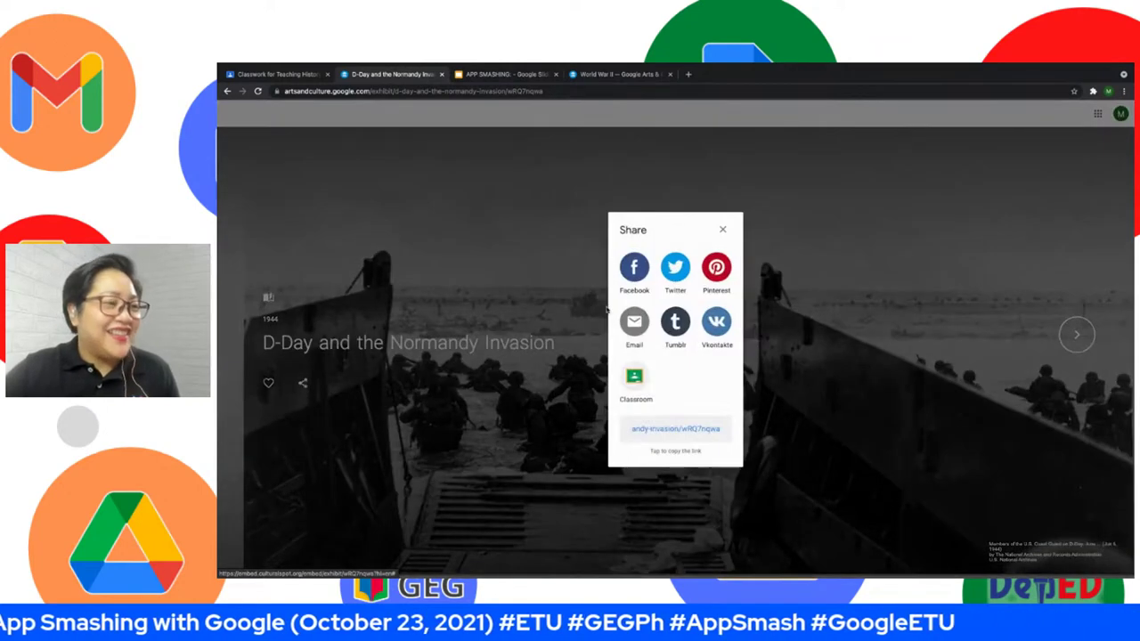
left_click(680, 430)
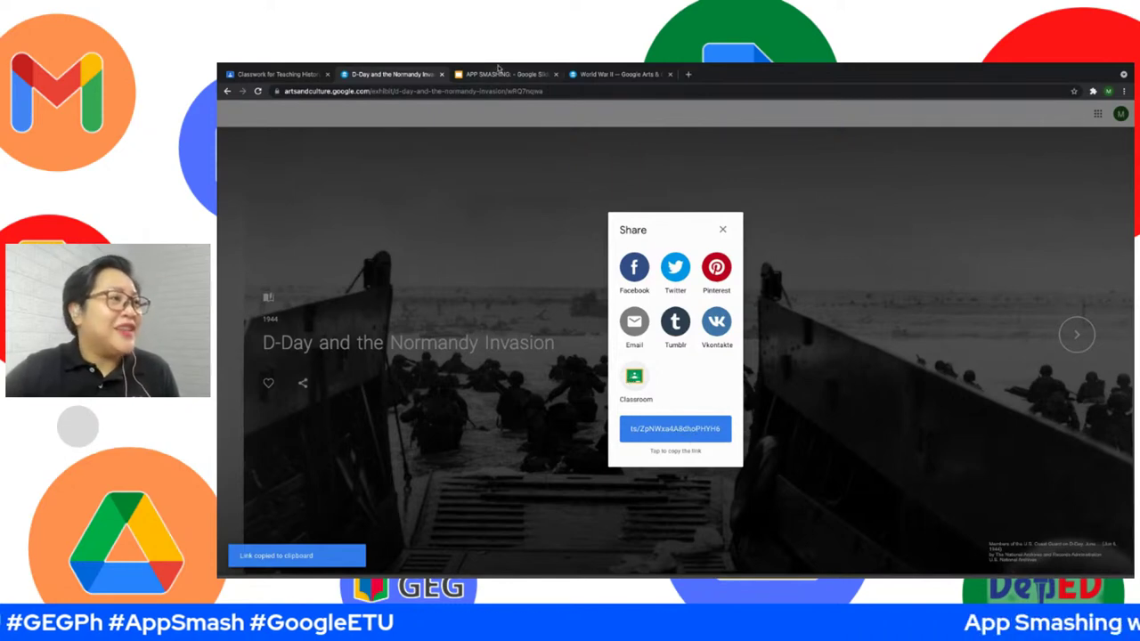
left_click(294, 75)
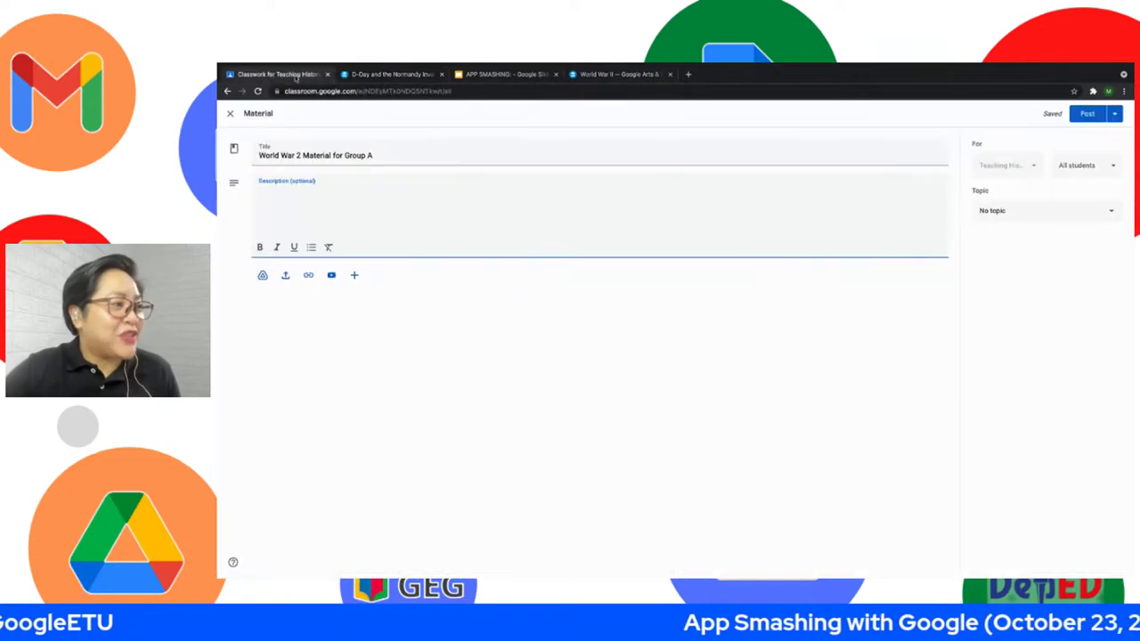
left_click(308, 275)
key("ctrl+v")
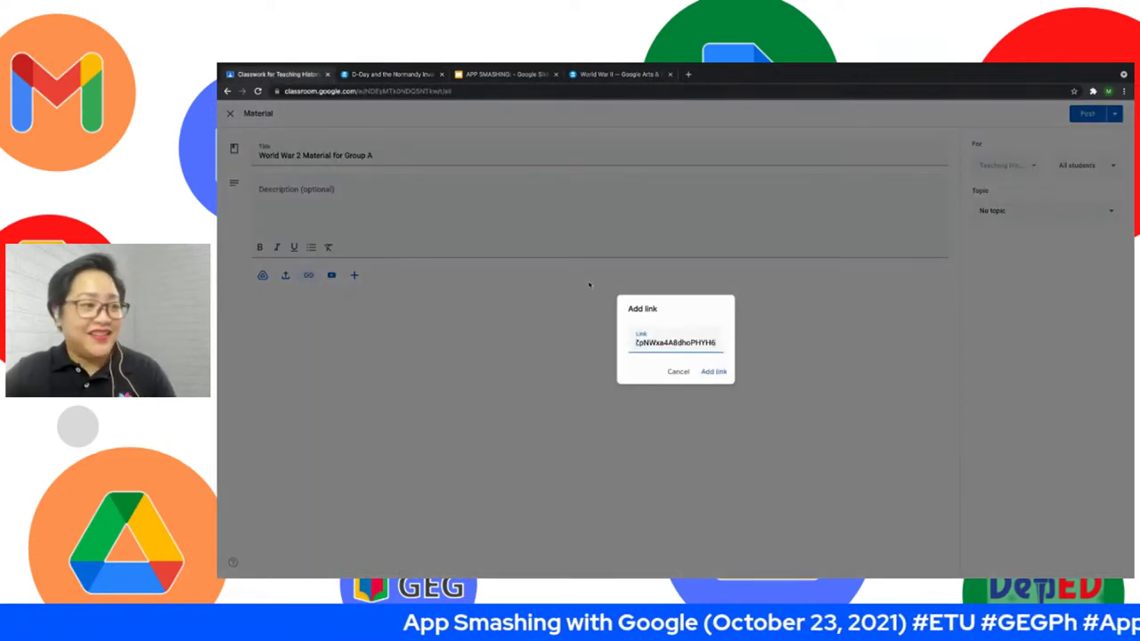
left_click(714, 371)
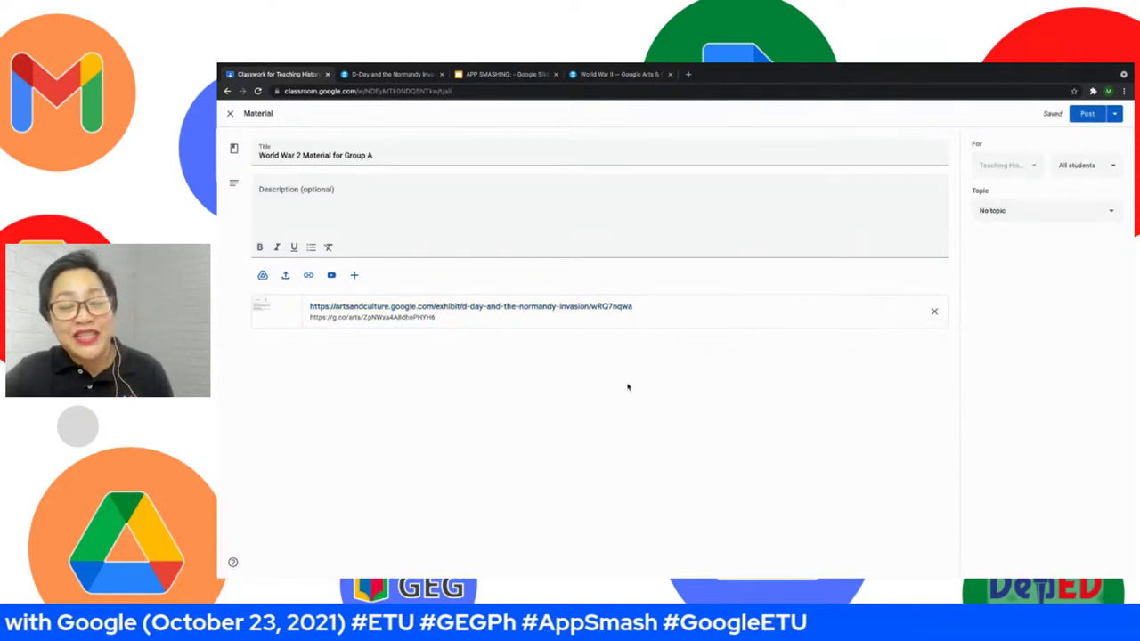
Restrict the Group A material from all students to five students, including students 1, 10, 11 and 12.
left_click(1113, 169)
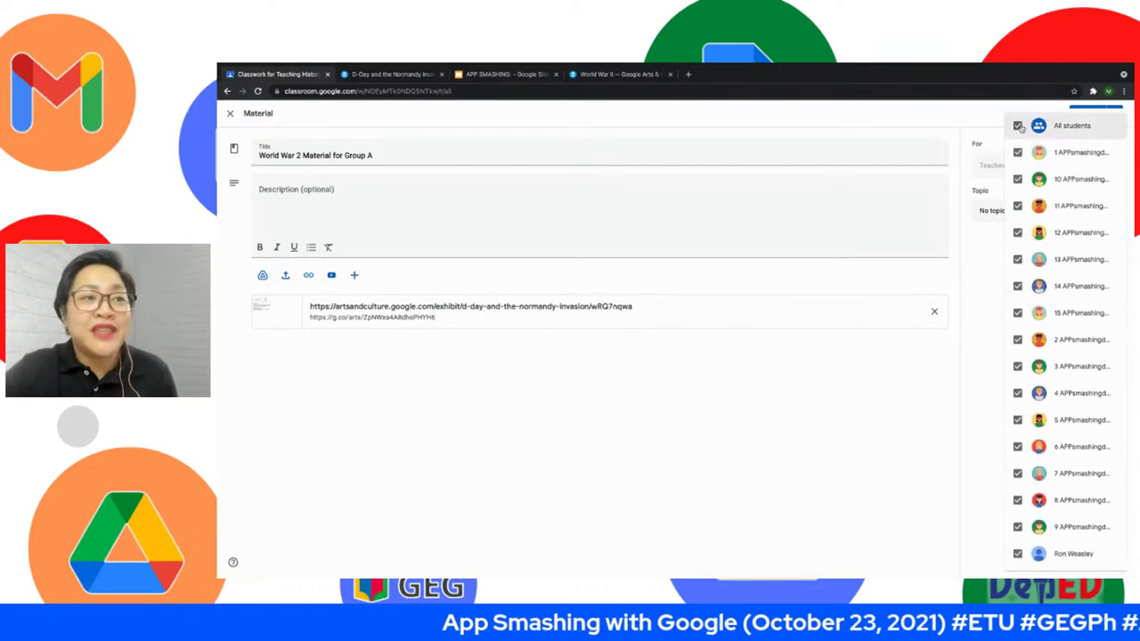
left_click(1018, 126)
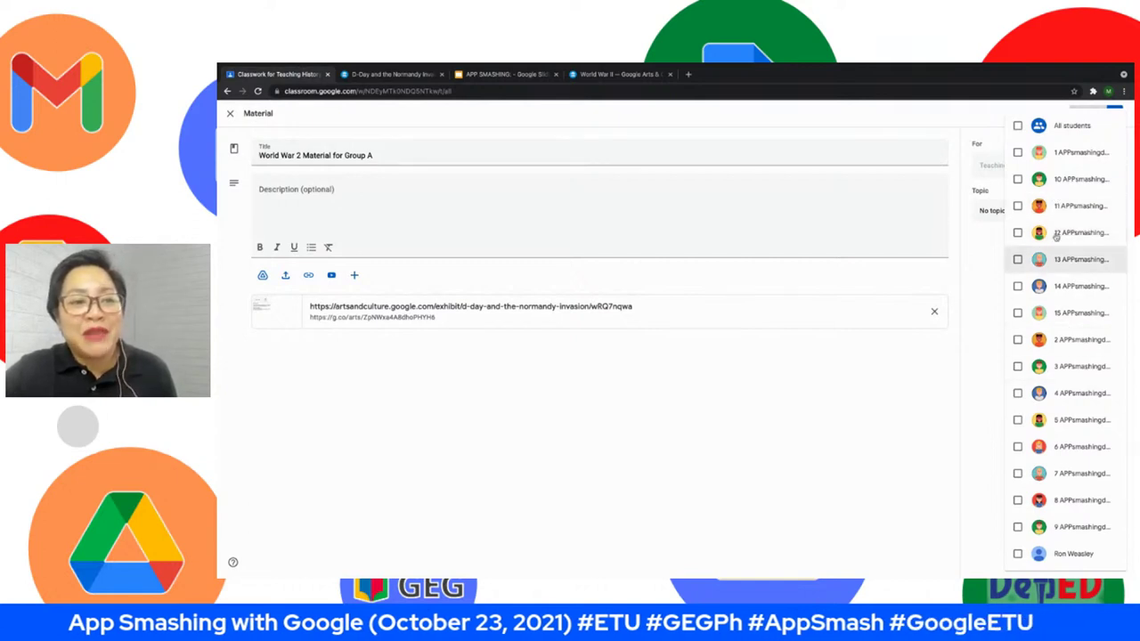
left_click(1018, 152)
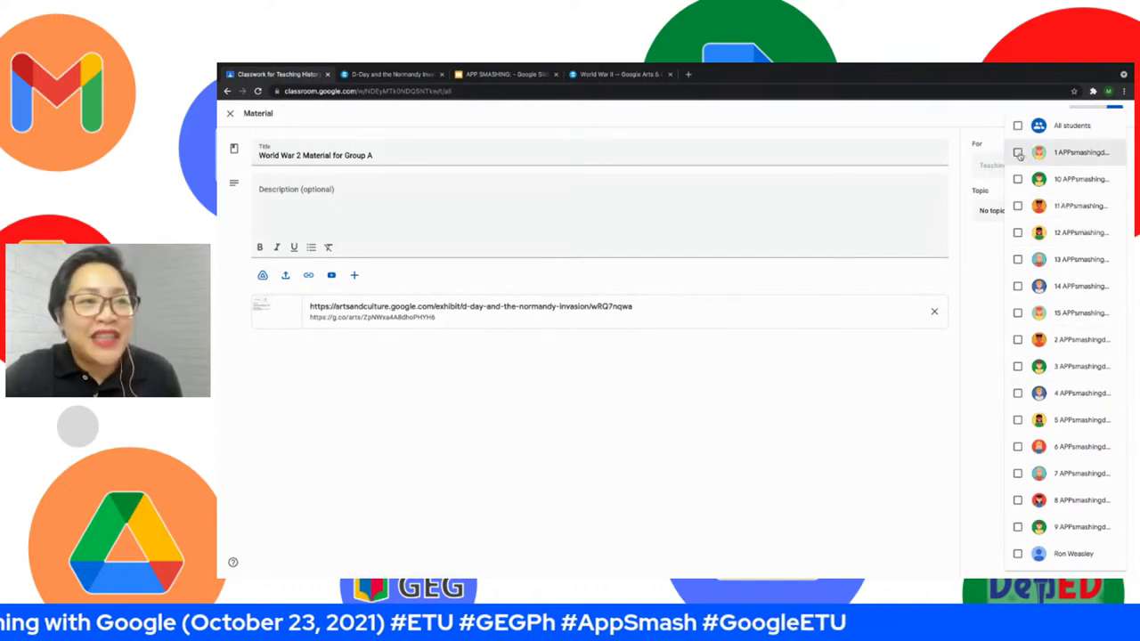
left_click(1018, 179)
left_click(1018, 205)
left_click(1018, 232)
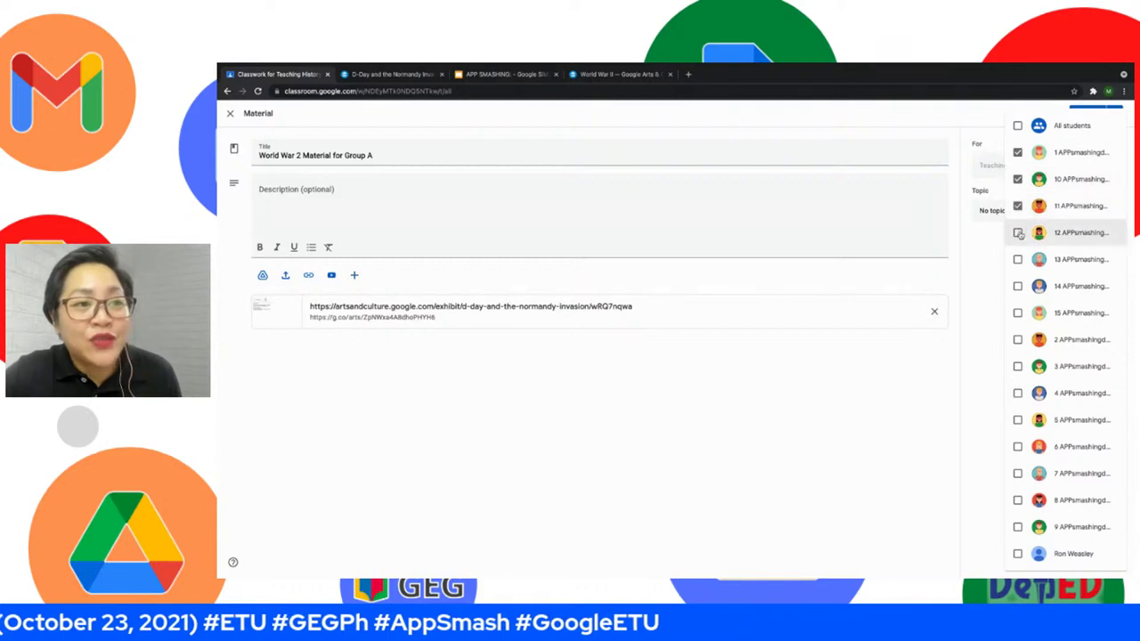
left_click(998, 280)
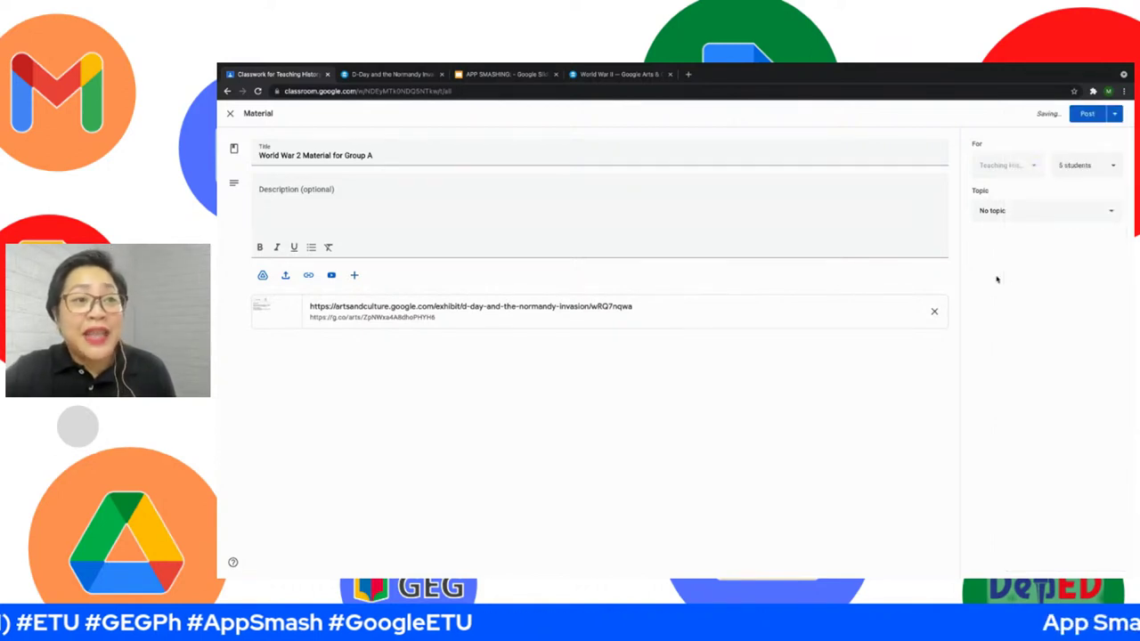
File the Group A material under the World War II topic and post it.
left_click(1074, 214)
left_click(1025, 309)
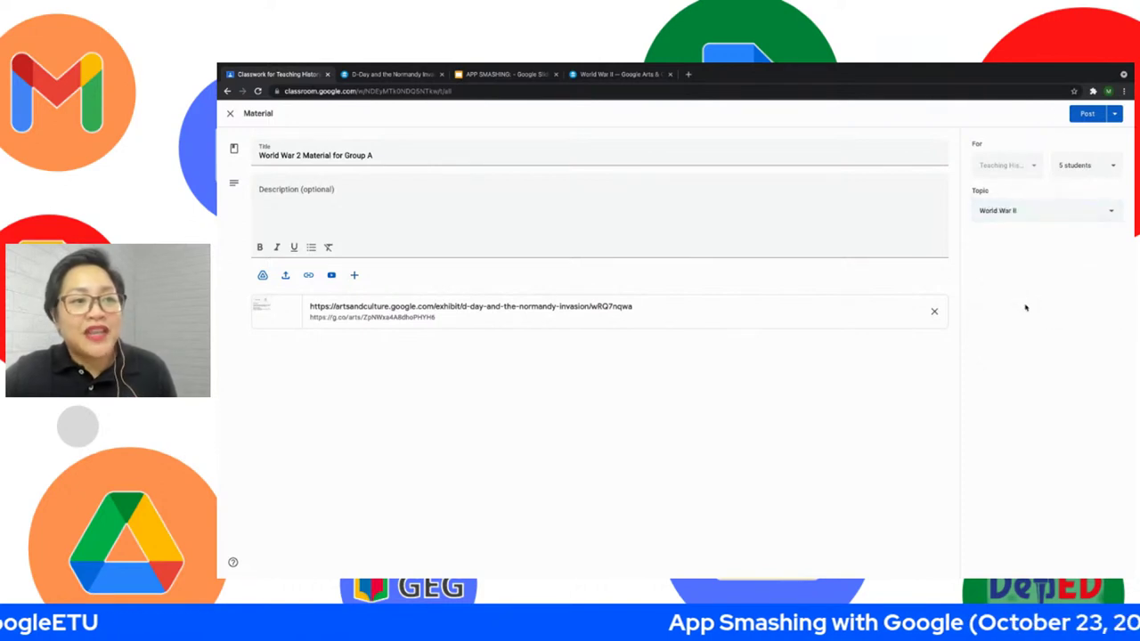
left_click(1084, 119)
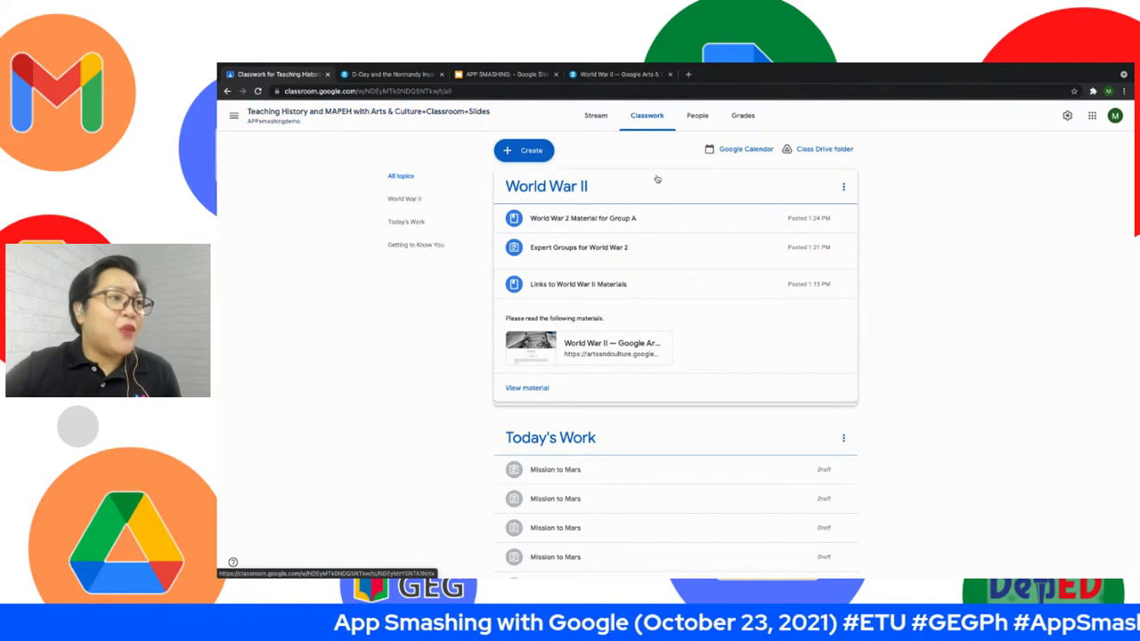
Create a new classwork material titled "World War 2 Materials for Group B: Hiroshima".
left_click(530, 151)
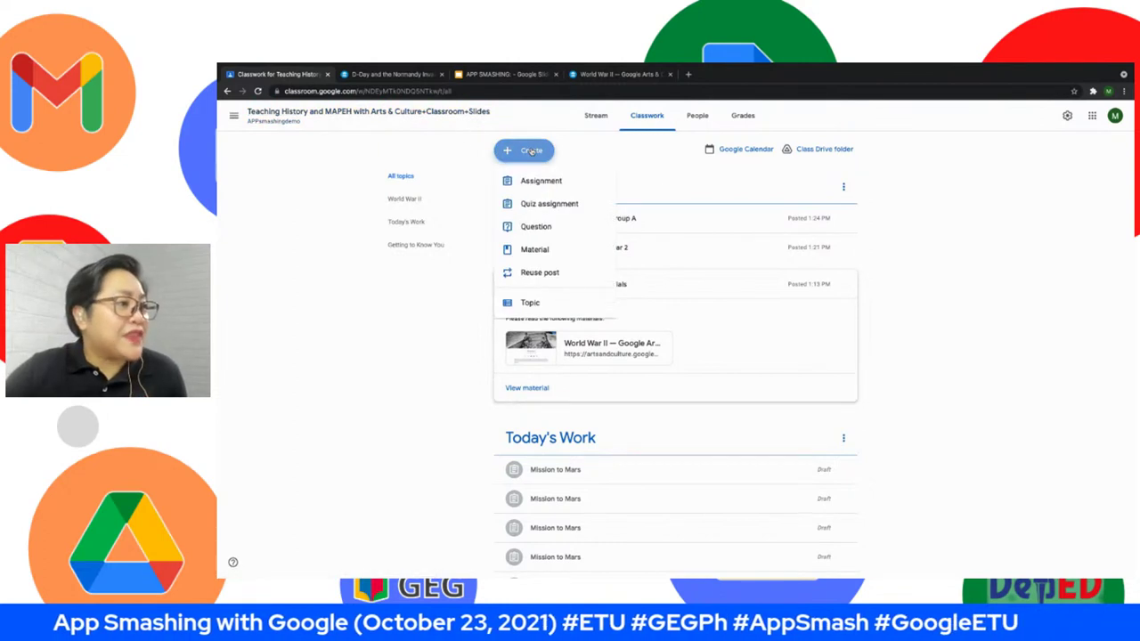
left_click(534, 249)
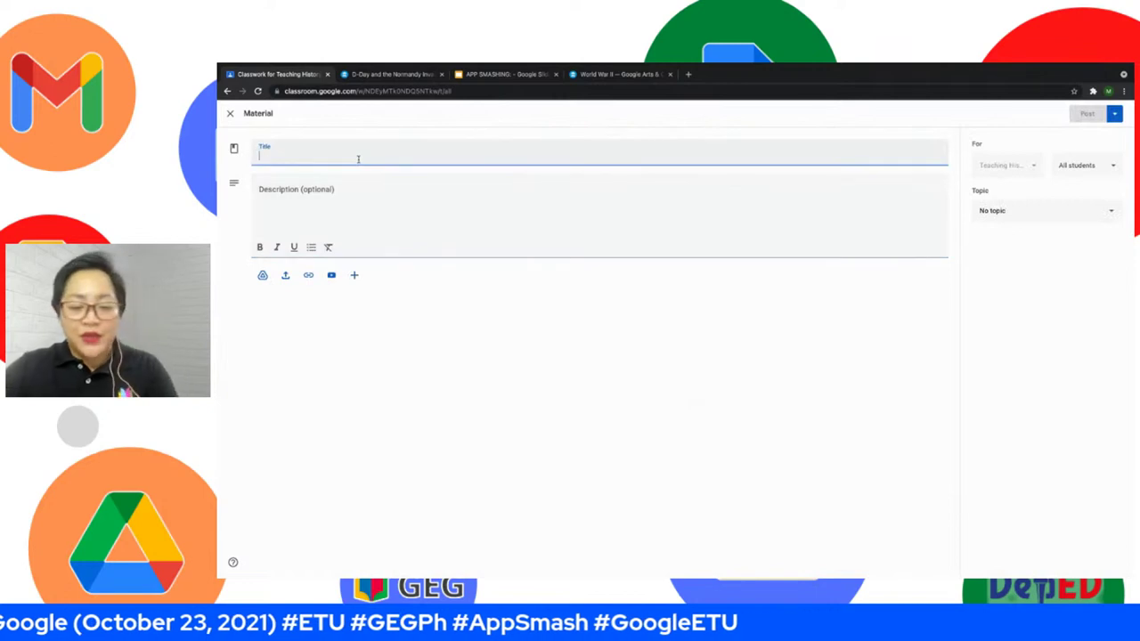
type("World War 2 Materials for Group B:")
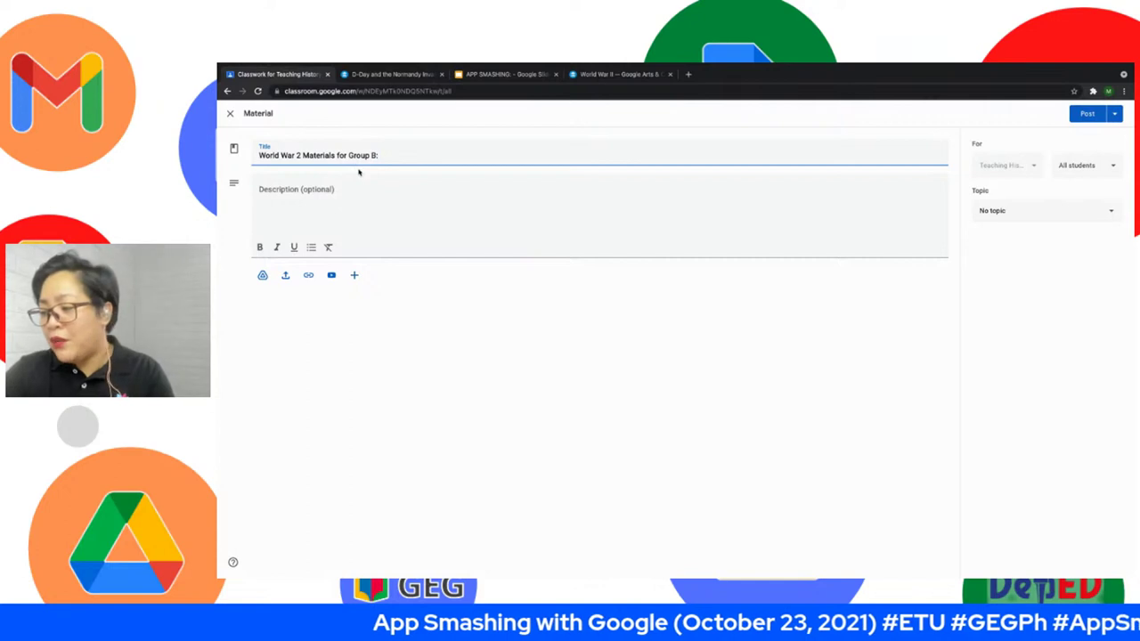
type("Hiroshima")
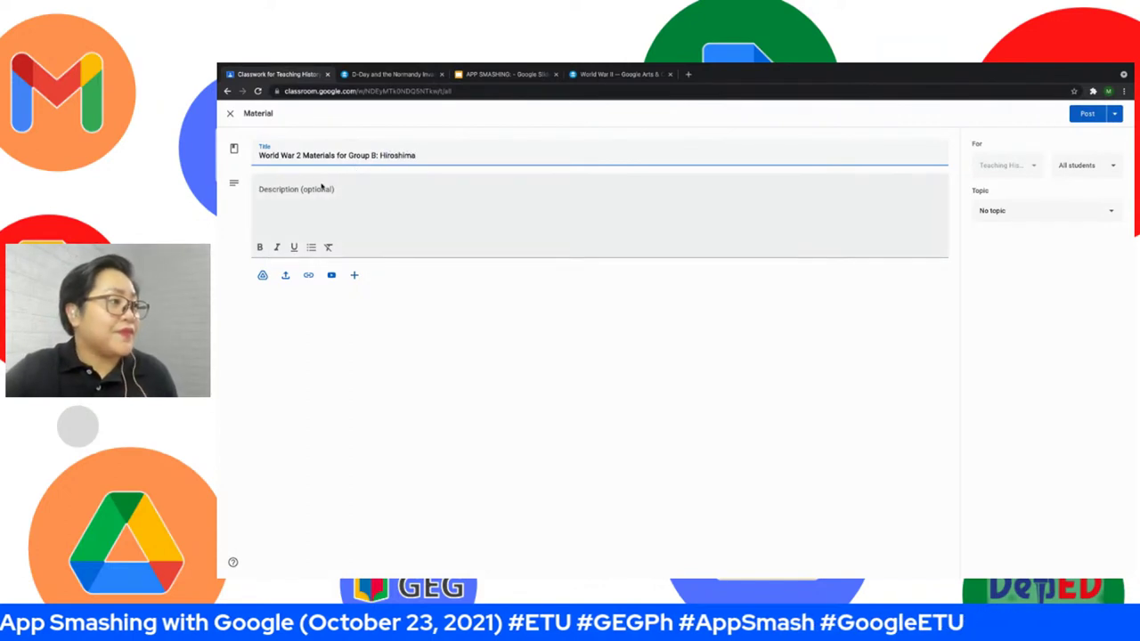
left_click(319, 188)
Switch to Google Arts & Culture, close the D-Day exhibit's share dialog and search from the World War II page for "Hiroshima".
left_click(393, 75)
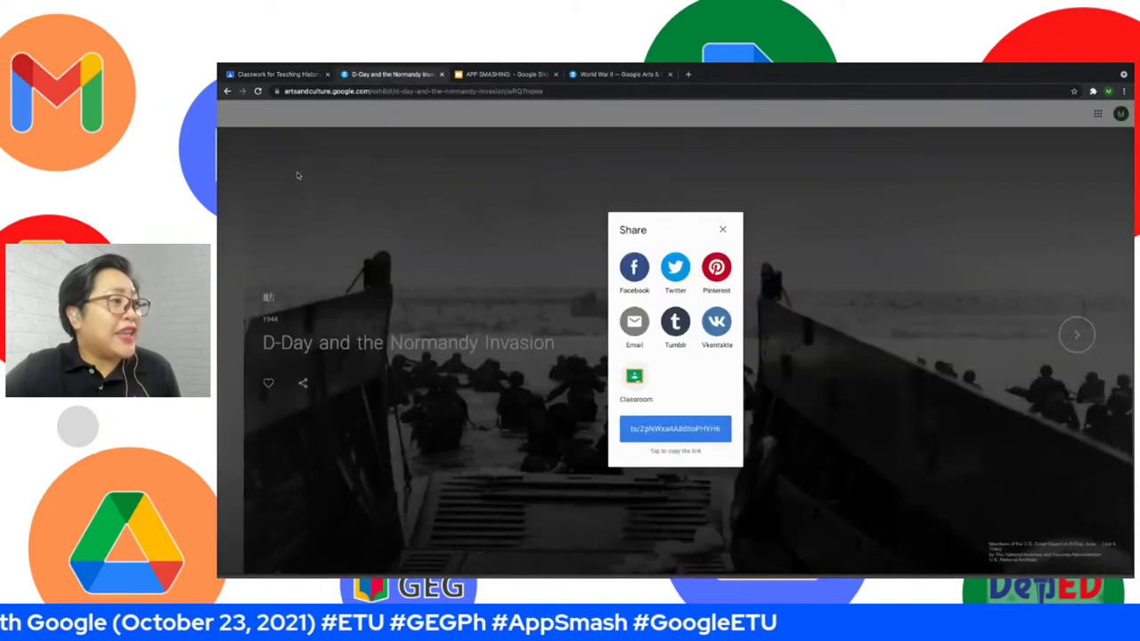
left_click(722, 229)
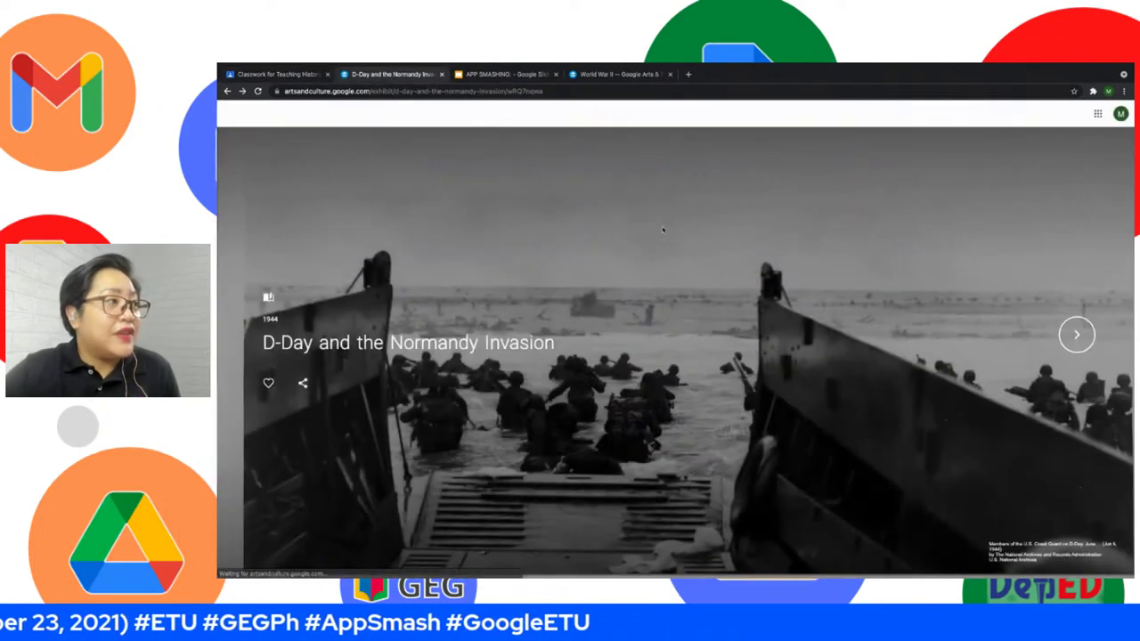
left_click(590, 75)
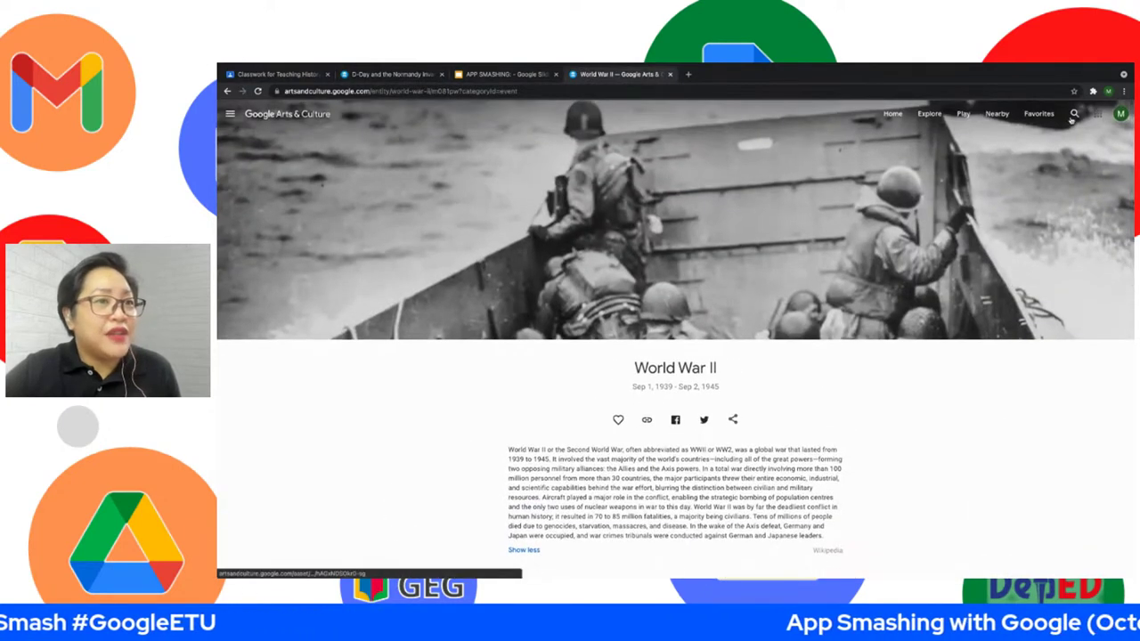
left_click(1073, 113)
type("Hir")
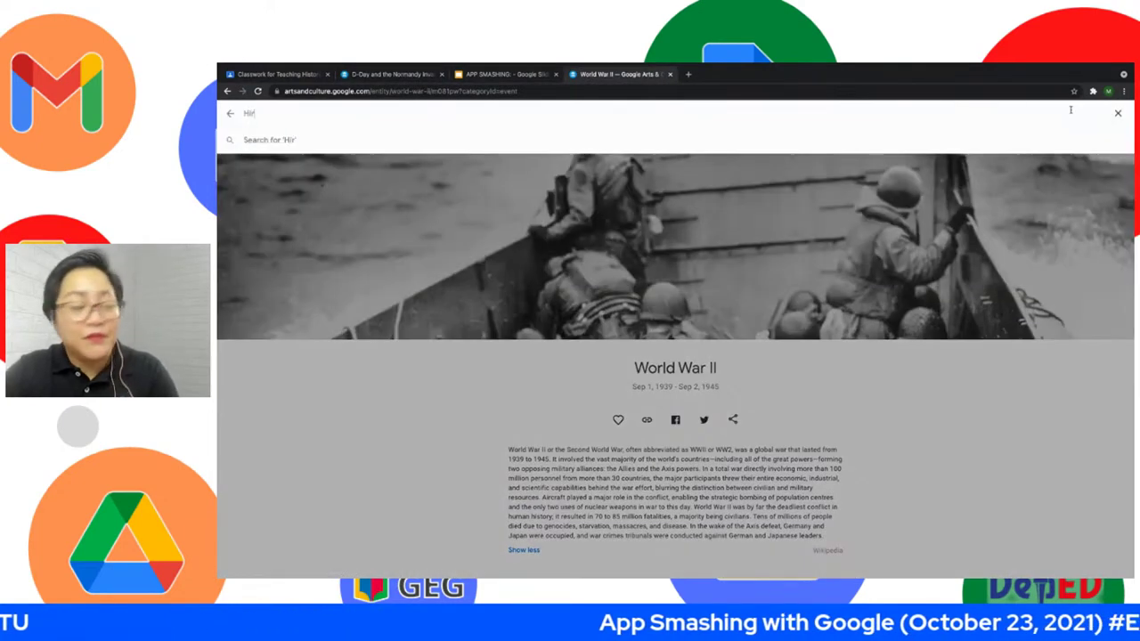
type("oshima")
key("Return")
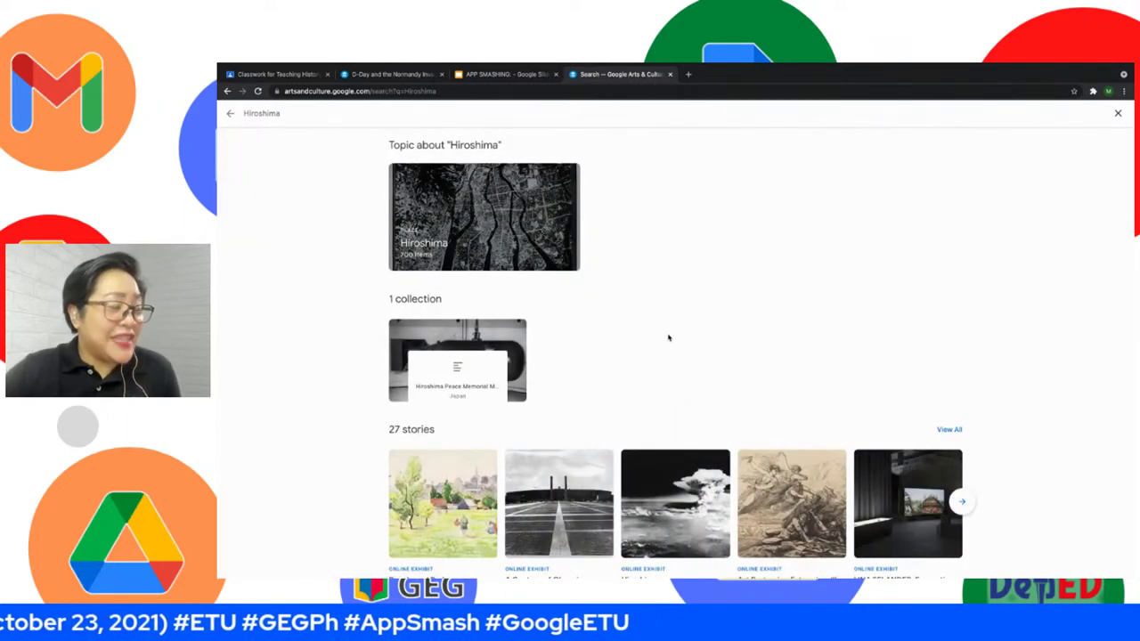
Open the Hiroshima Peace Memorial Museum collection from the search results, browse its stories and items, and copy the collection's link.
scroll(419, 314, "down", 1)
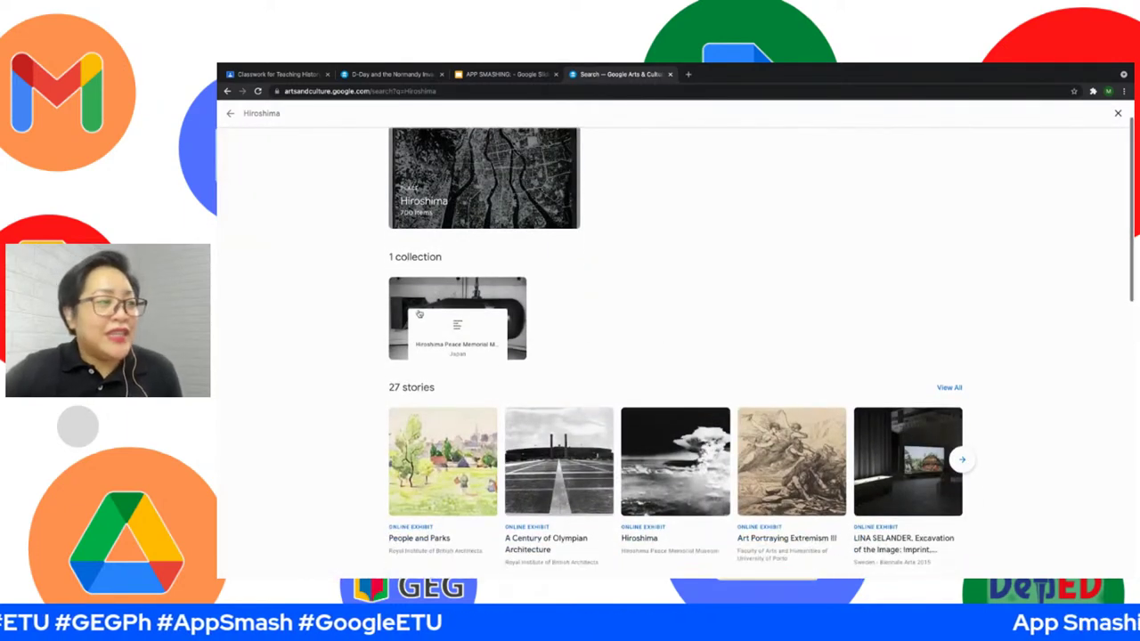
left_click(420, 317)
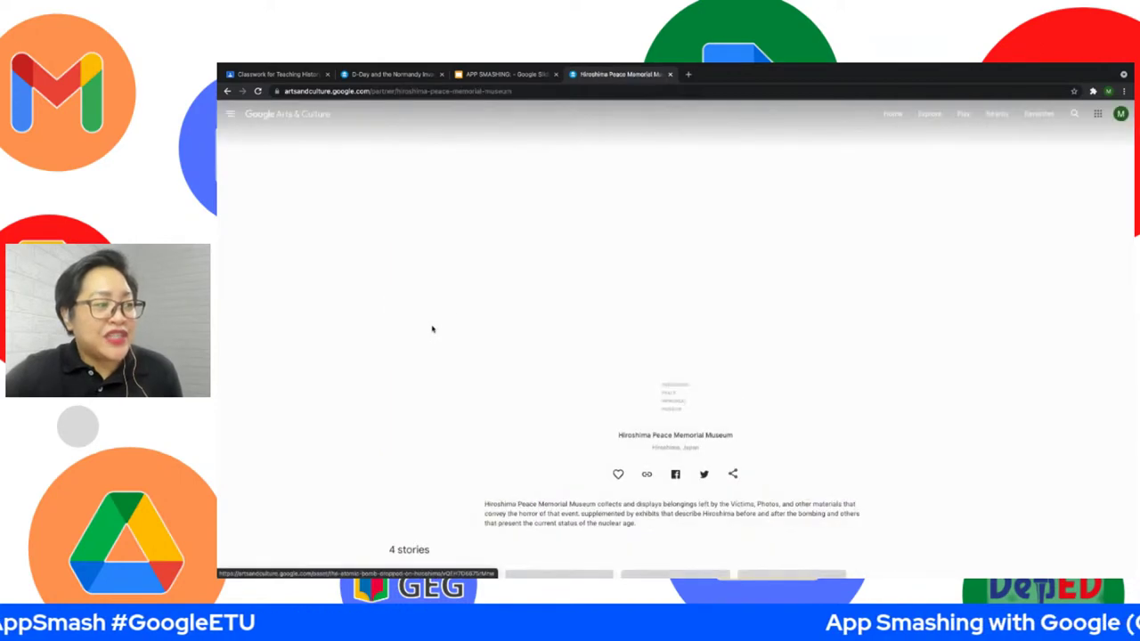
scroll(611, 361, "down", 3)
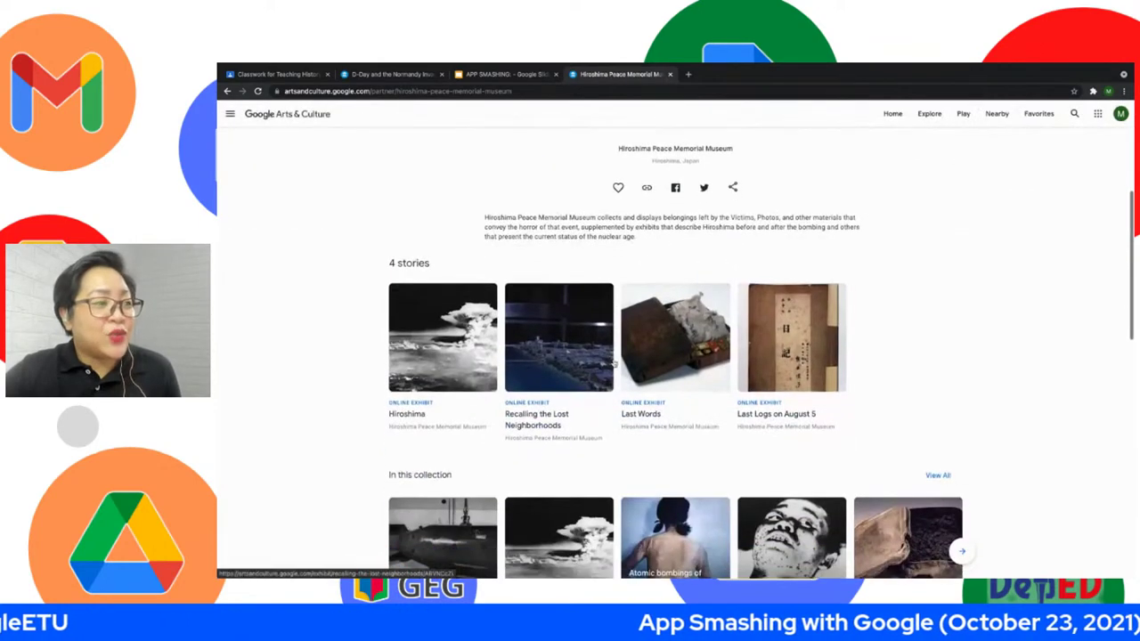
scroll(613, 363, "down", 3)
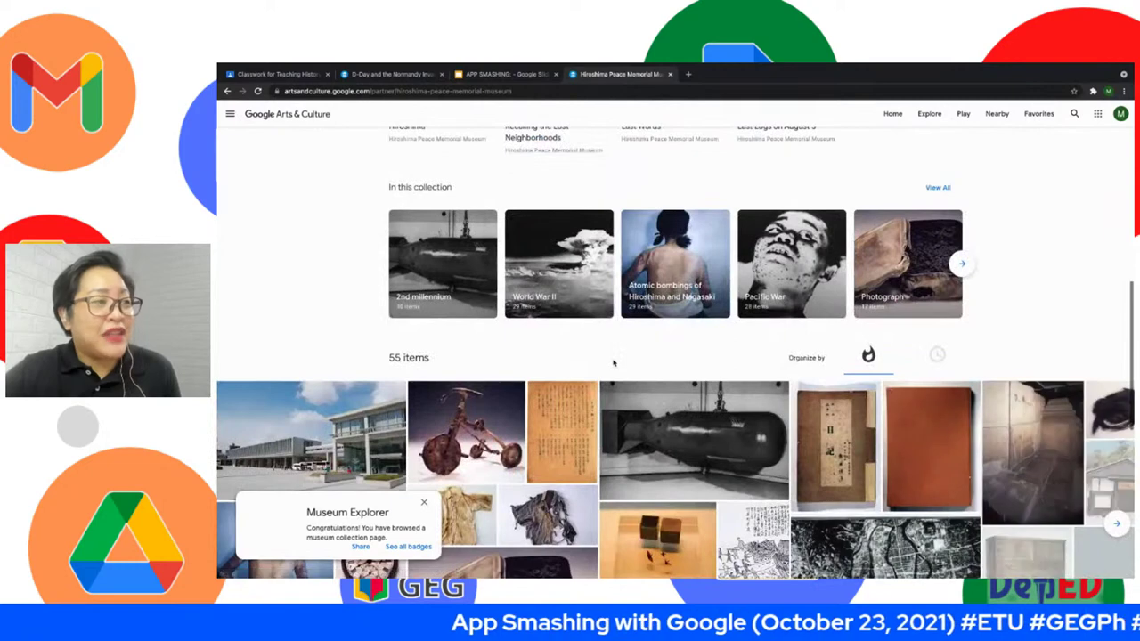
scroll(614, 362, "up", 6)
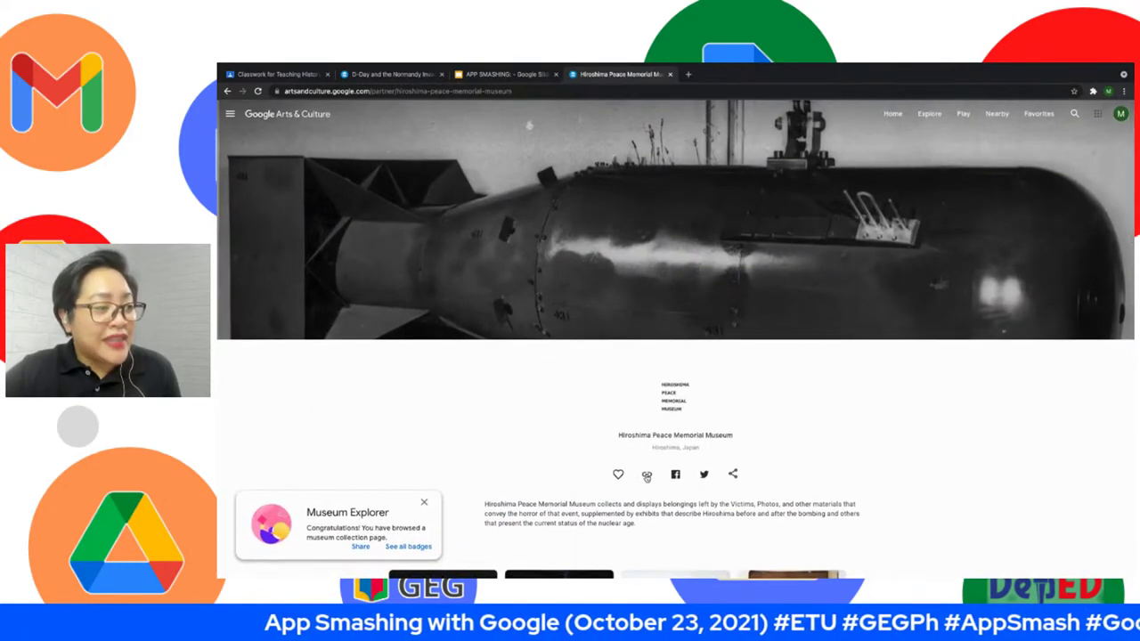
left_click(647, 475)
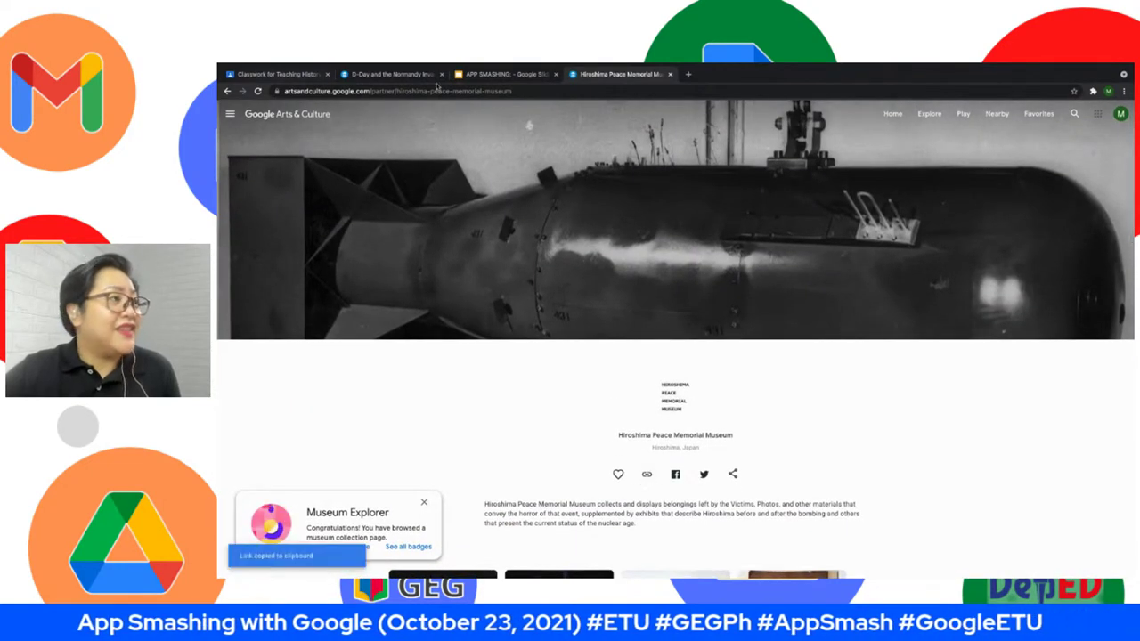
Switch to Google Classroom and attach the copied Hiroshima Peace Memorial Museum link to the Group B material.
left_click(303, 75)
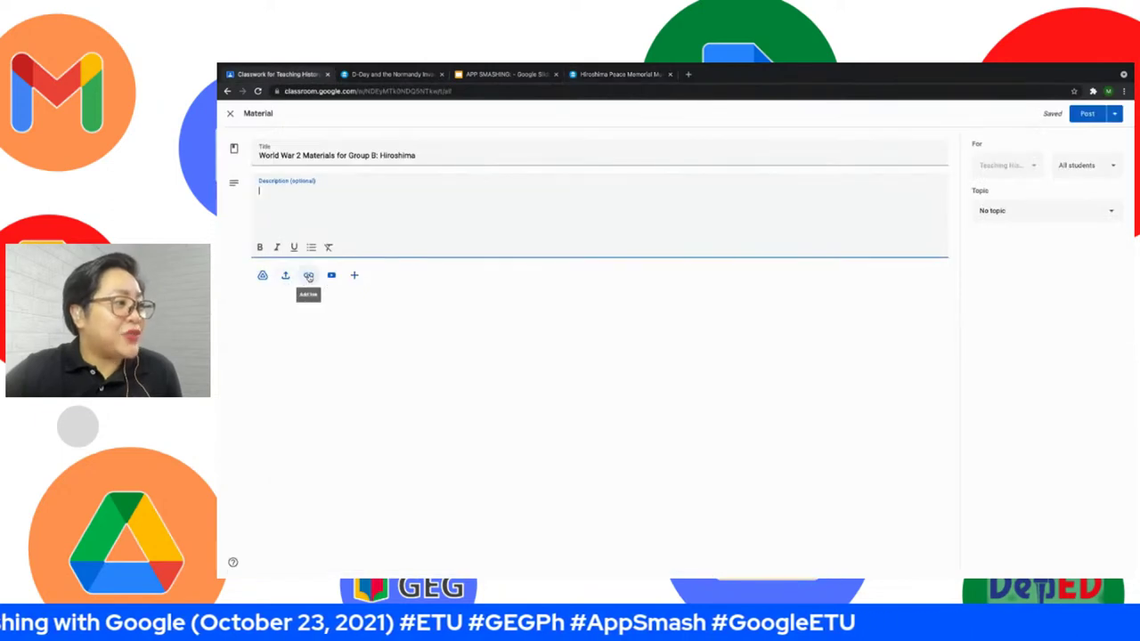
left_click(308, 276)
key("ctrl+v")
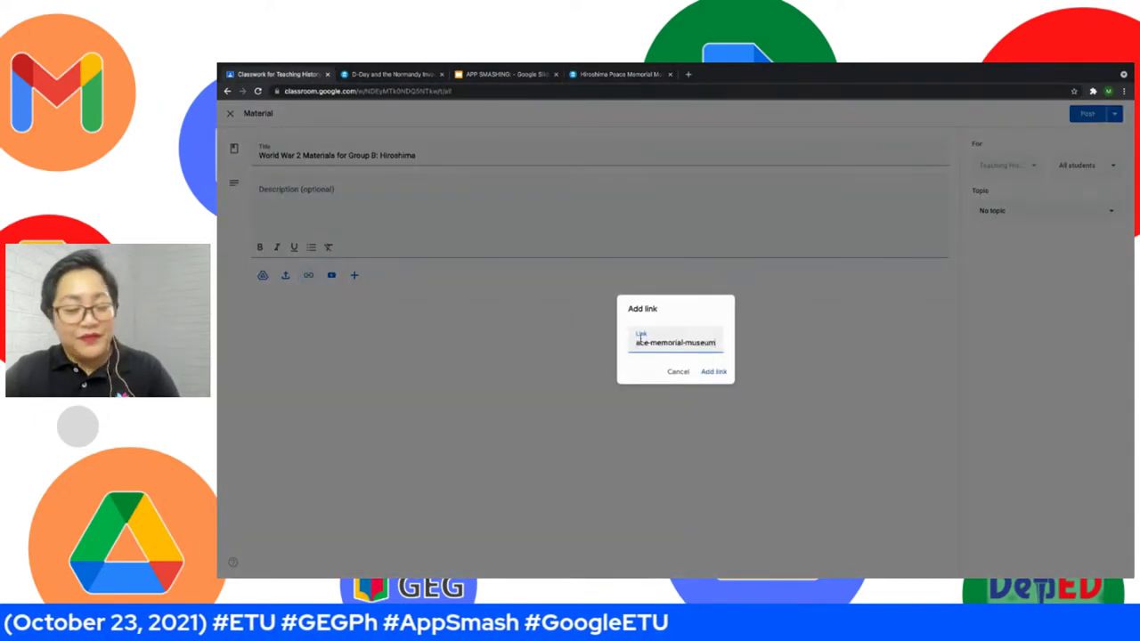
left_click(707, 378)
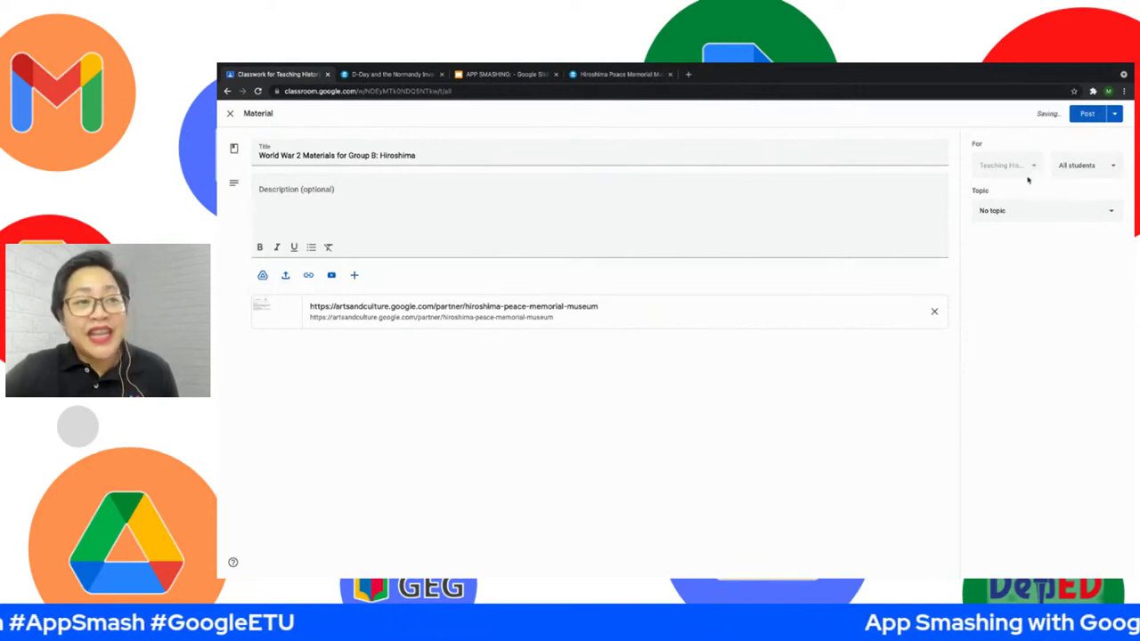
Restrict the Group B material from all students to students 14, 15, 2, 3 and 4.
left_click(1114, 167)
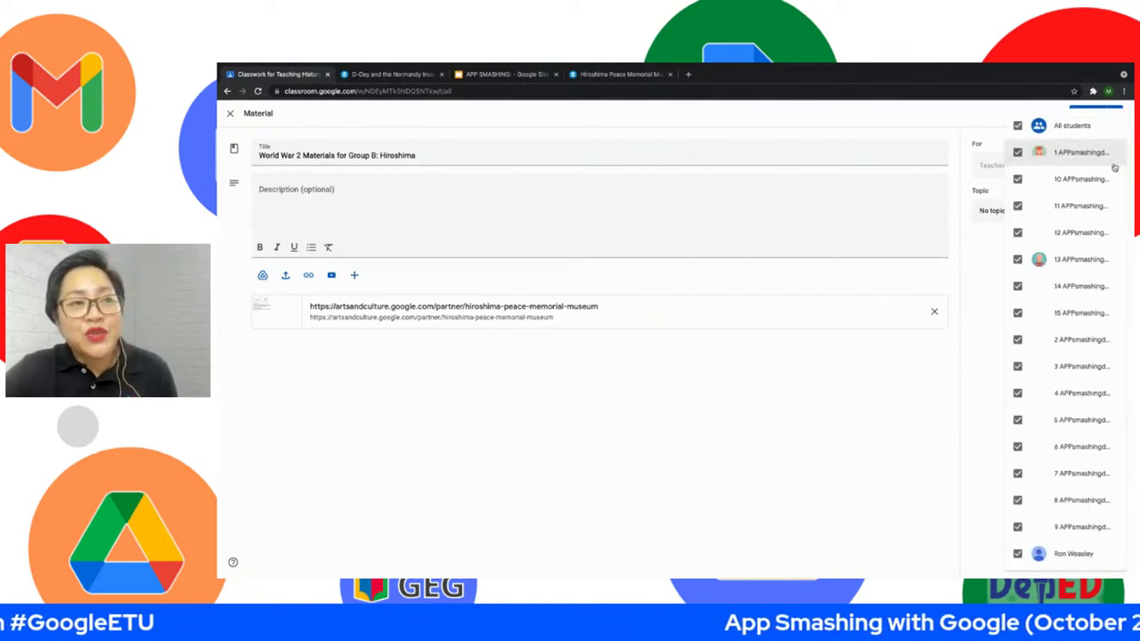
left_click(1018, 125)
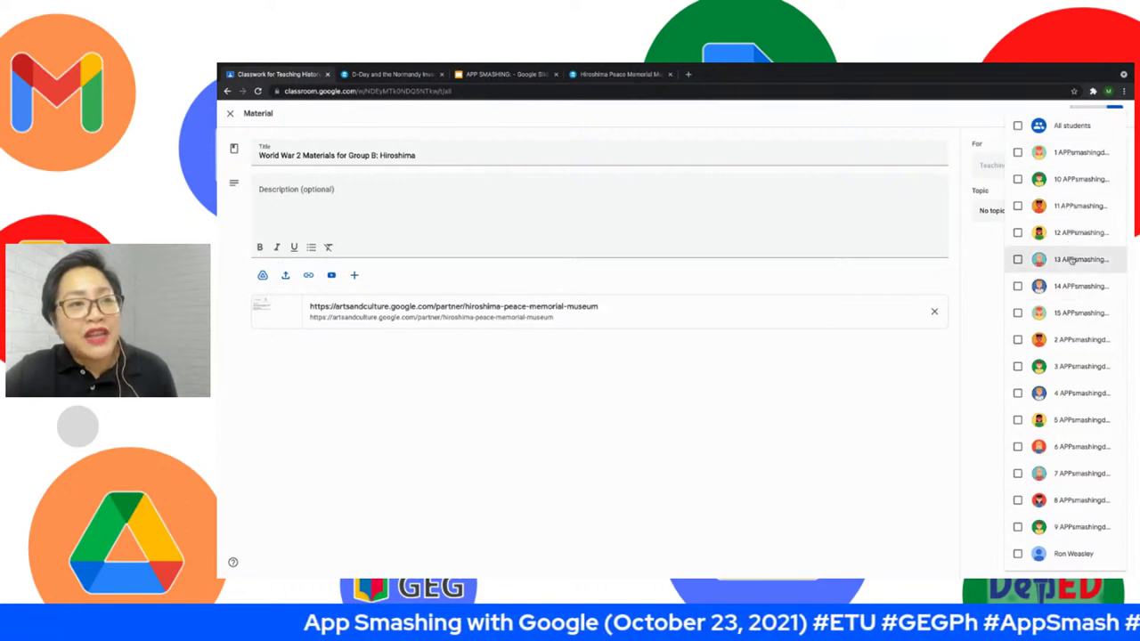
left_click(1018, 286)
left_click(1018, 313)
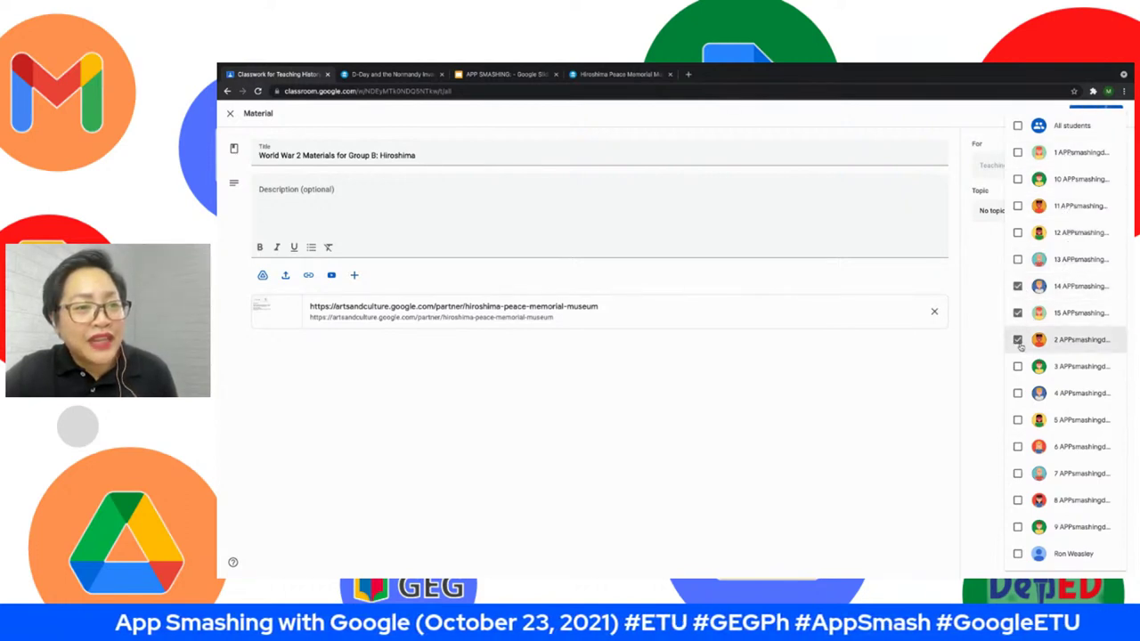
left_click(1018, 339)
left_click(1018, 366)
left_click(1018, 393)
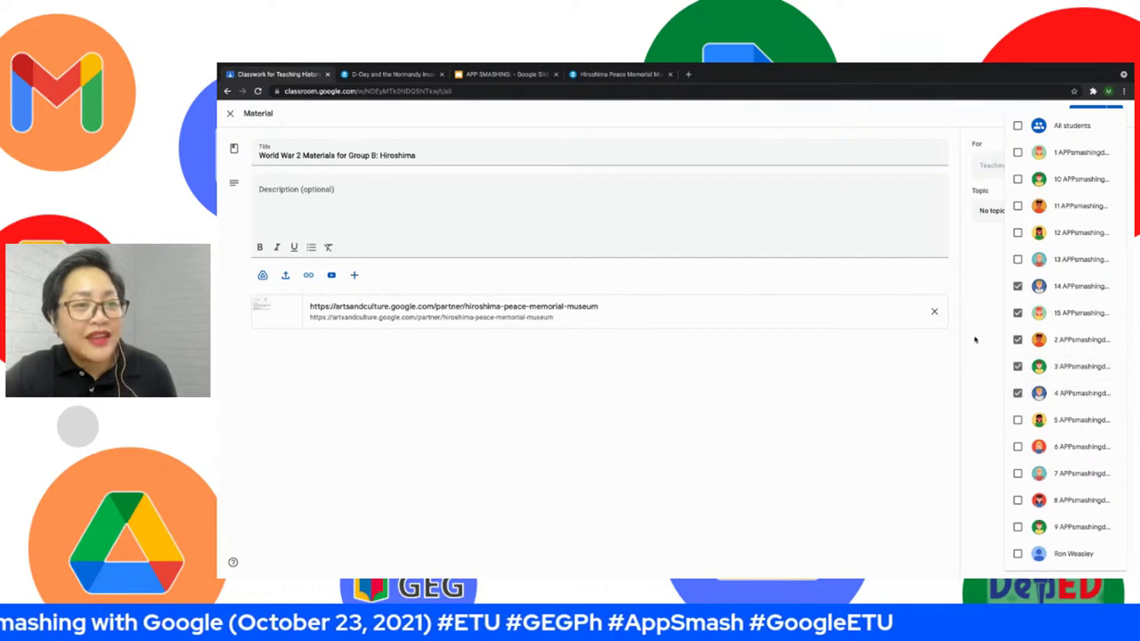
left_click(980, 337)
File the Group B material under the World War II topic and post it.
left_click(1011, 223)
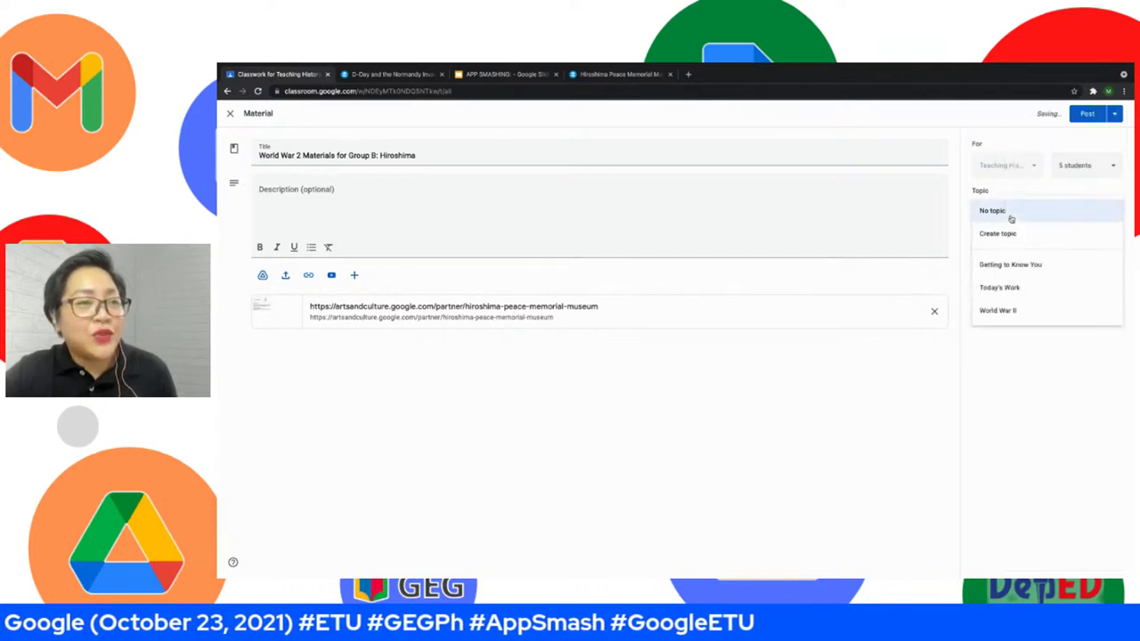
left_click(1008, 313)
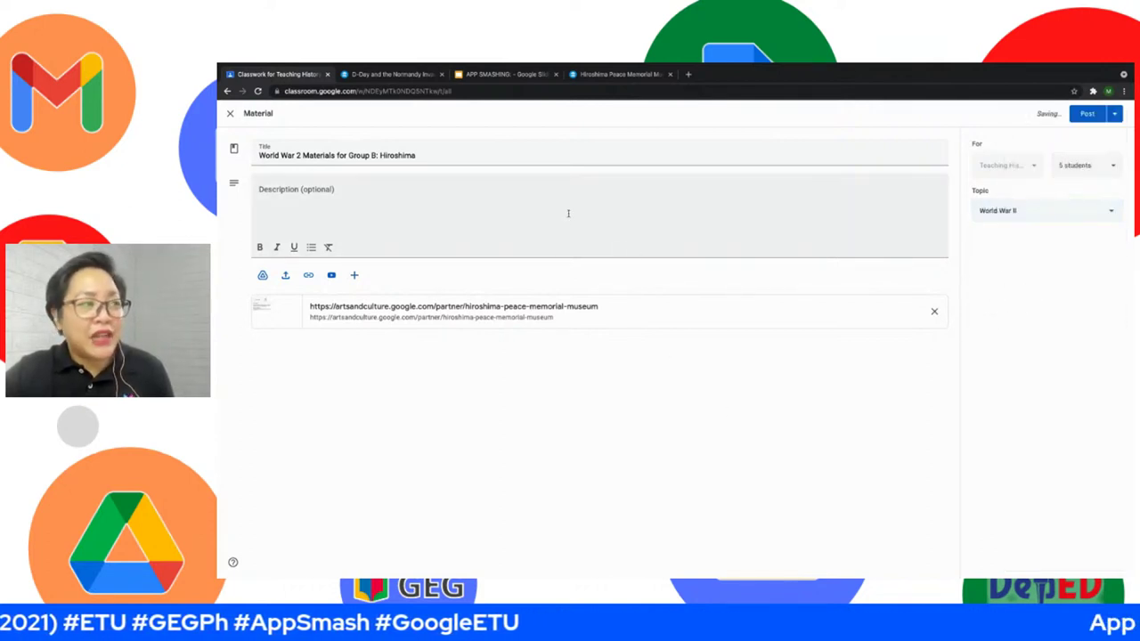
left_click(1085, 115)
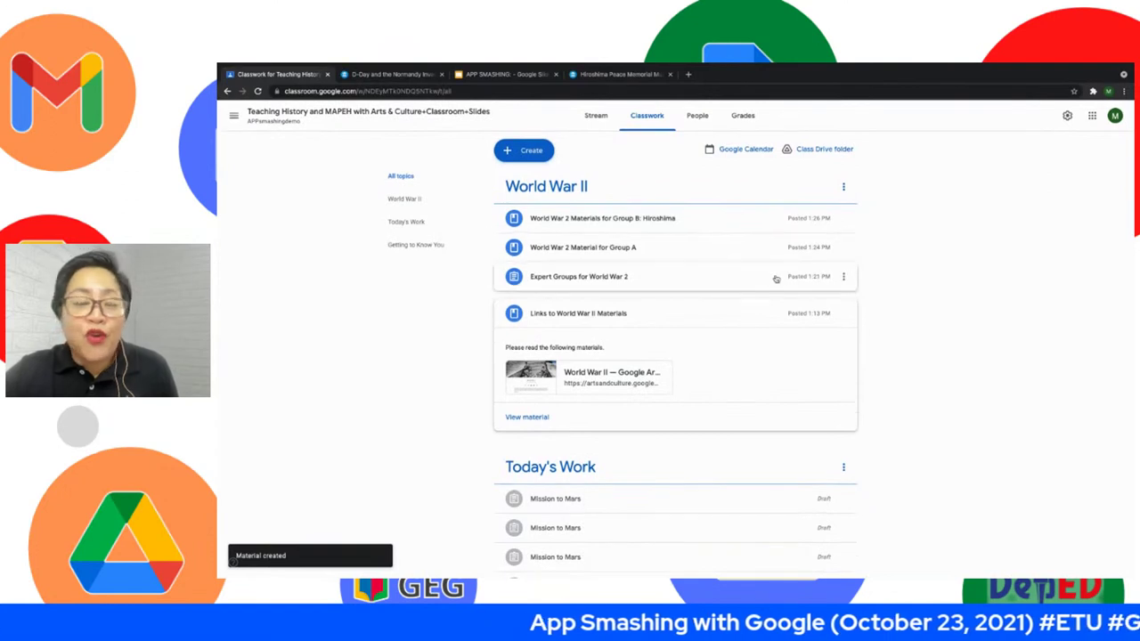
scroll(540, 395, "down", 3)
scroll(542, 398, "up", 3)
scroll(542, 399, "down", 1)
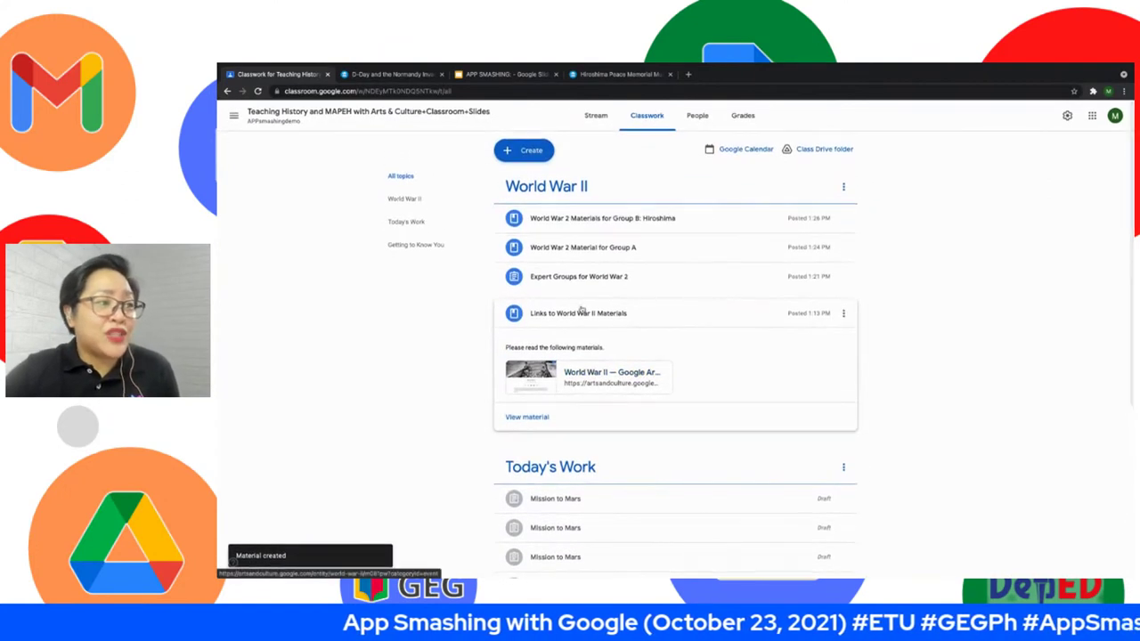
Create a new classwork material titled "World War 2 Materials for Group C: Woman and War".
left_click(519, 151)
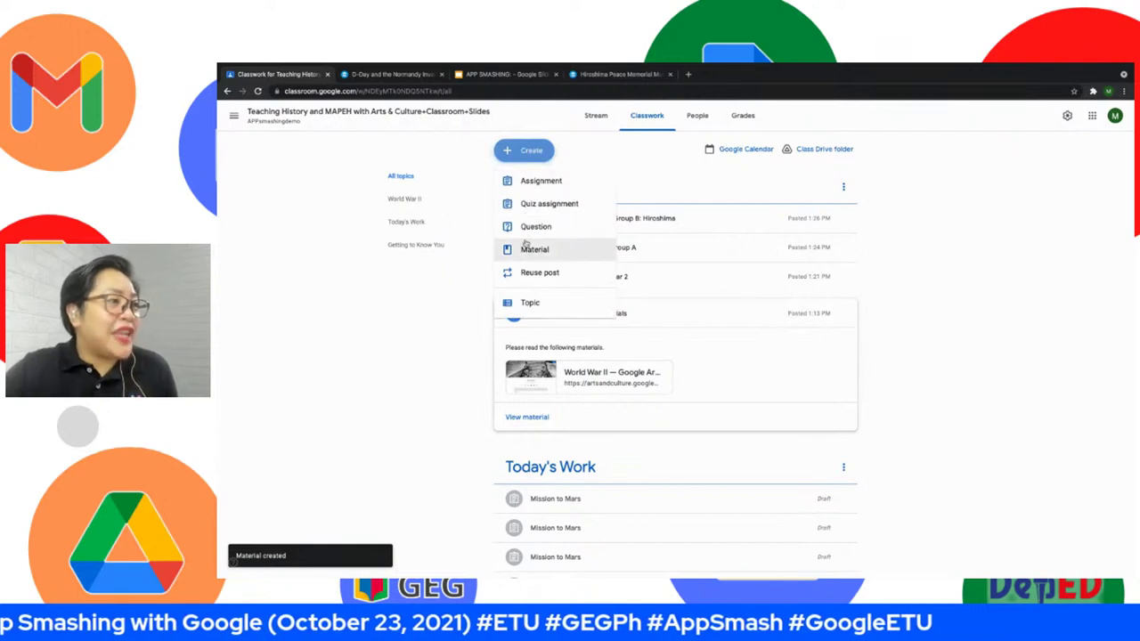
right_click(525, 243)
left_click(534, 250)
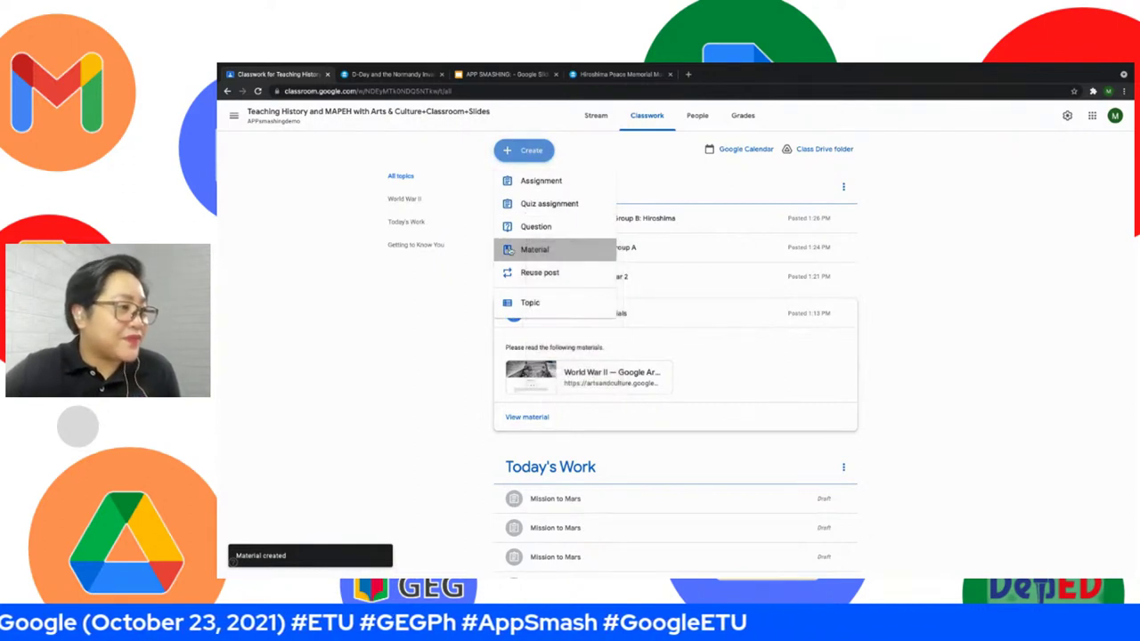
left_click(535, 249)
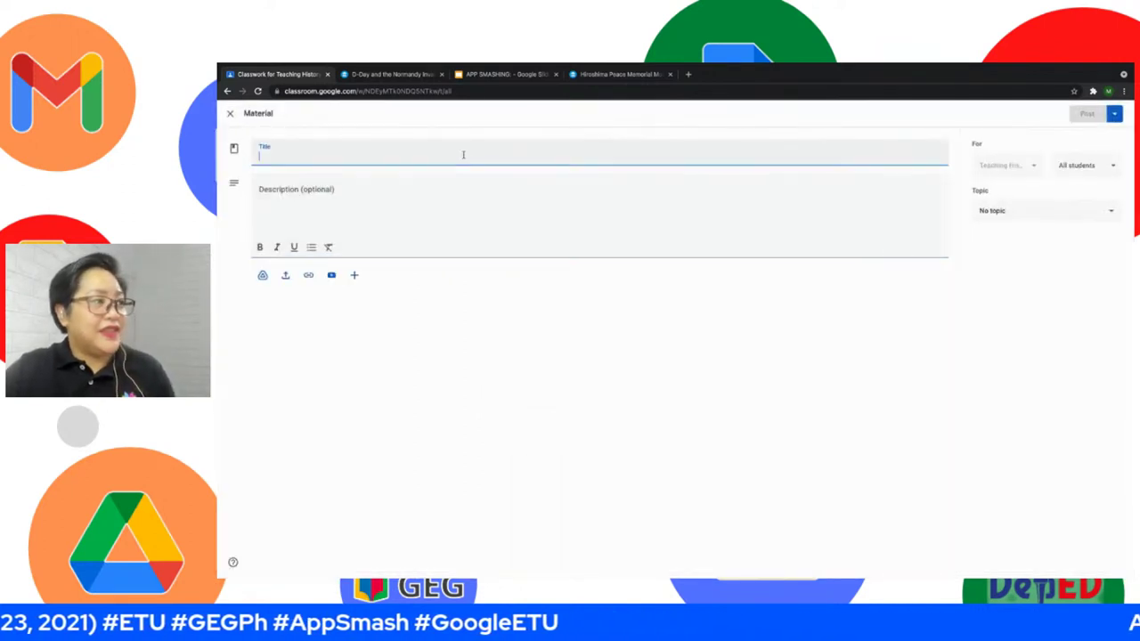
type("World War 2 M")
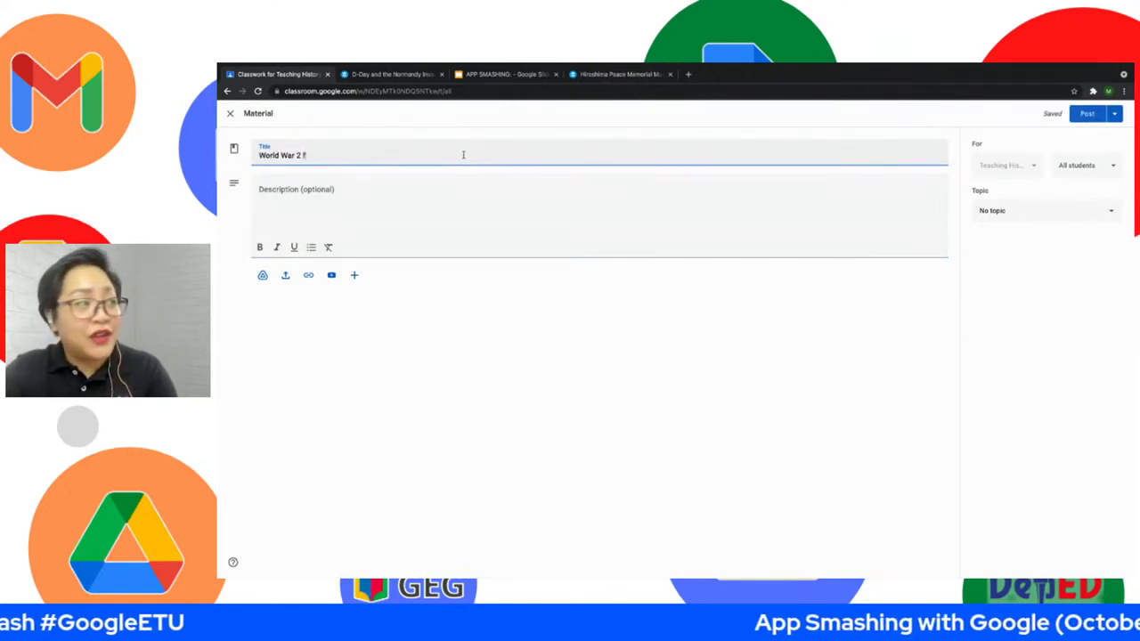
type("aterials")
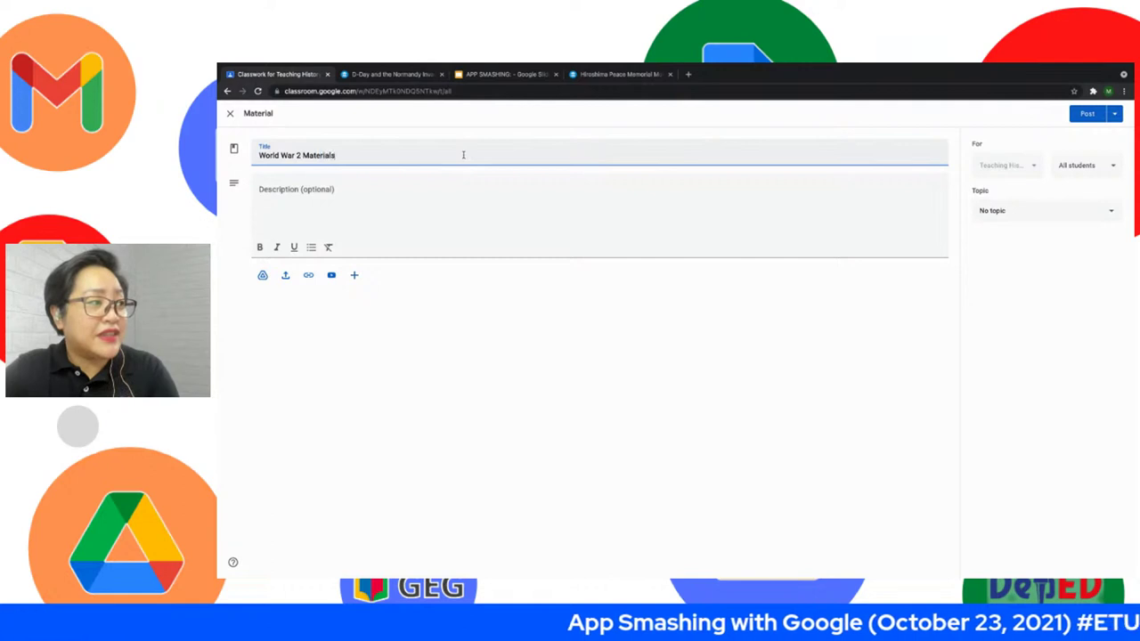
type(" for Group")
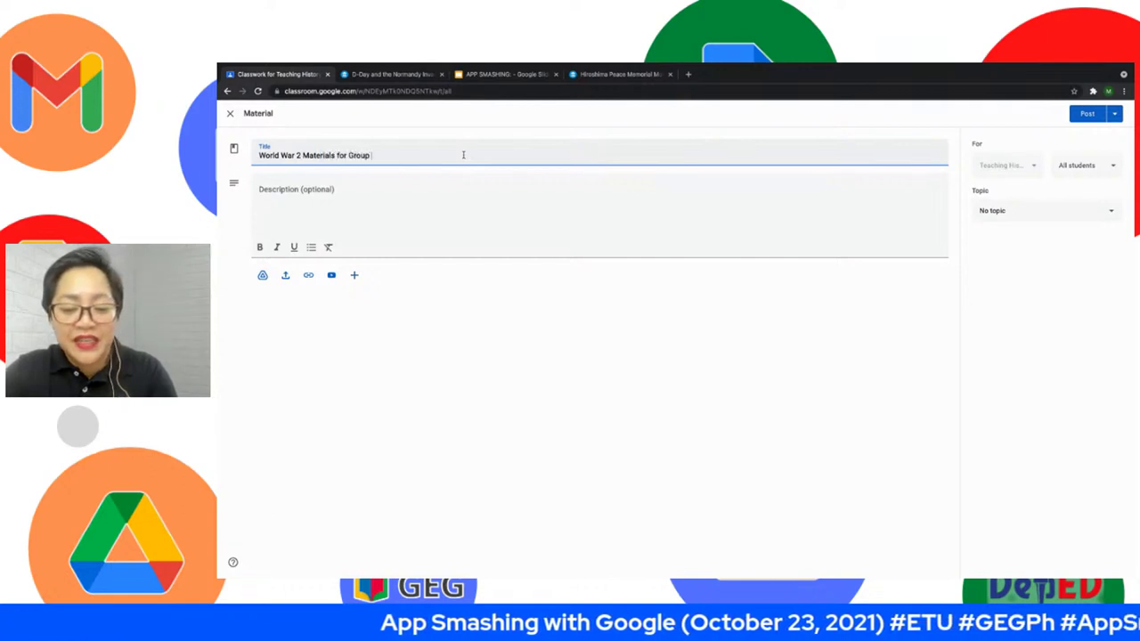
type(" C:")
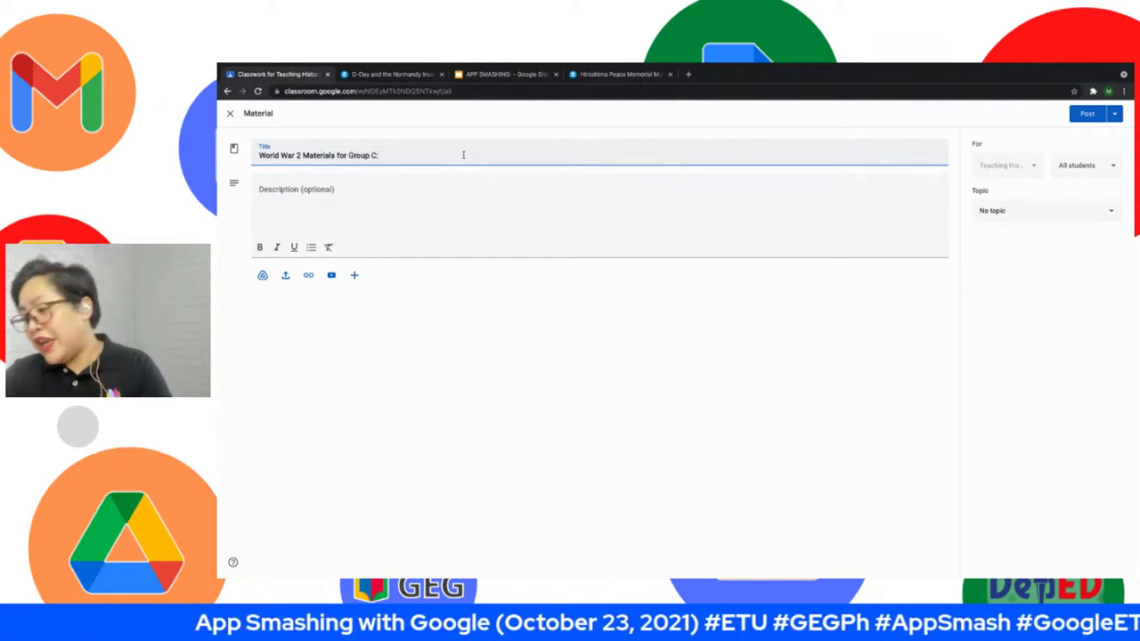
type(" Woman and")
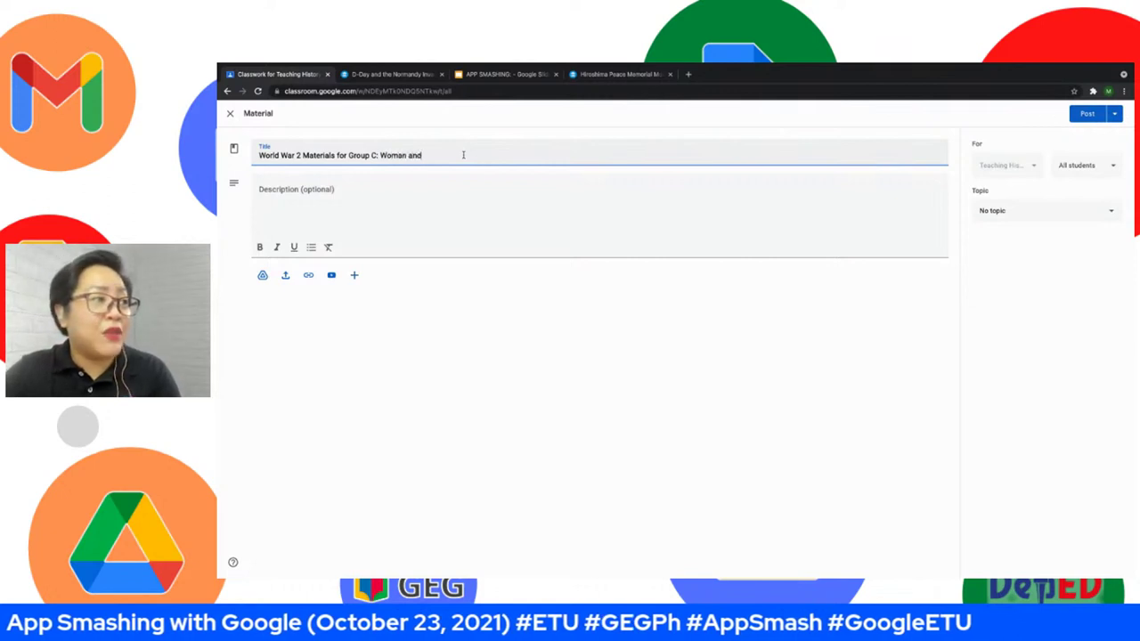
type(" War")
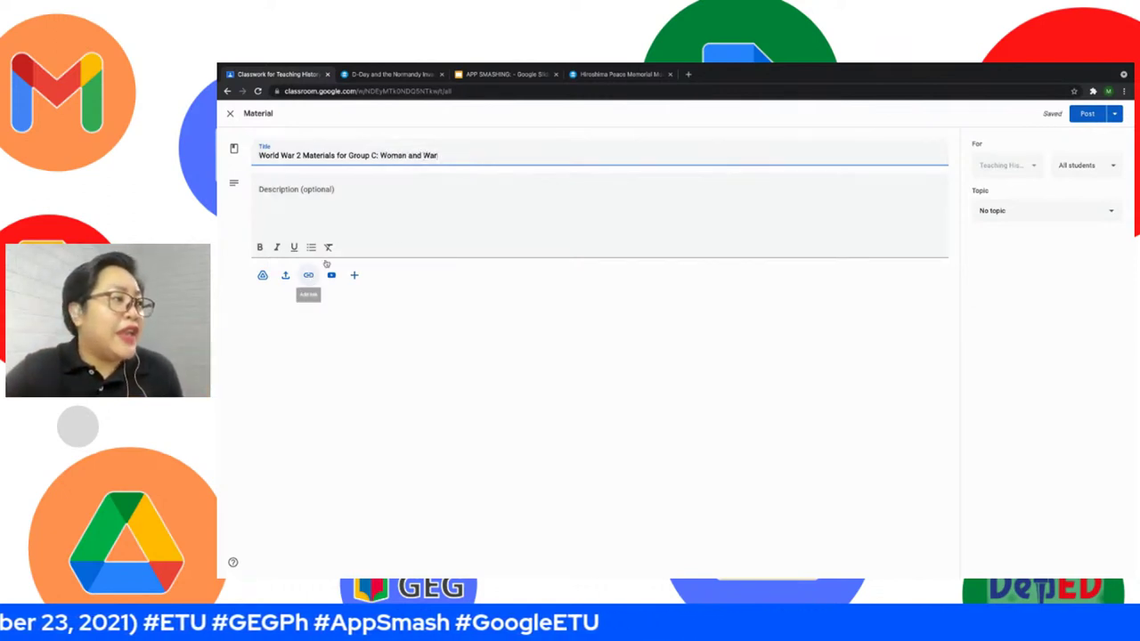
Switch to Google Arts & Culture and search from the Hiroshima museum page for "Women and War".
left_click(620, 75)
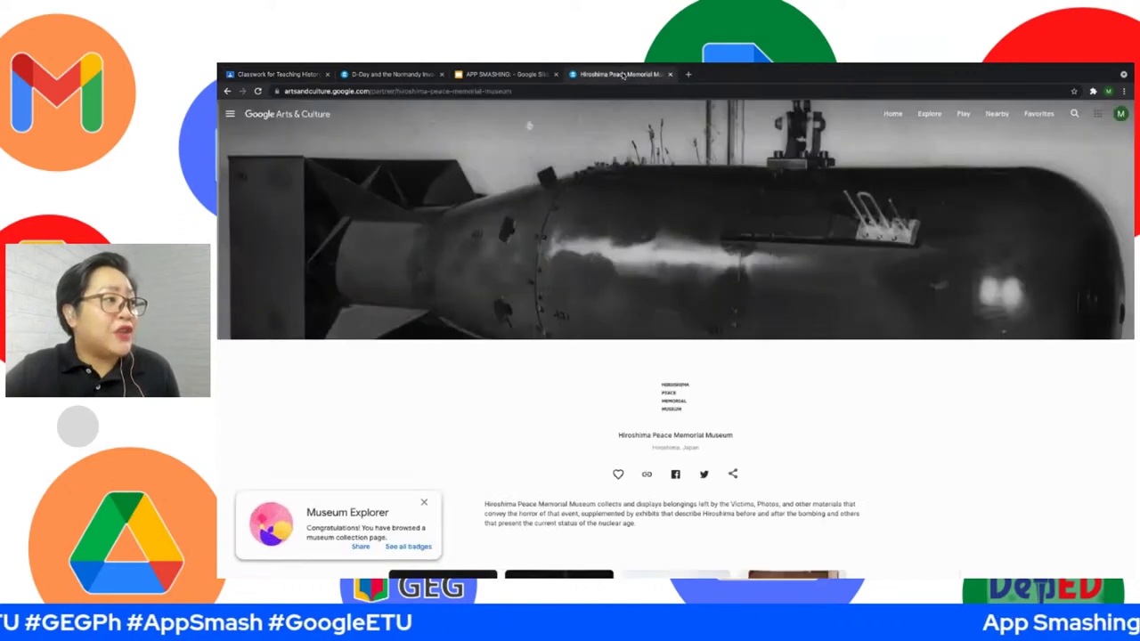
left_click(1075, 113)
type("Wo")
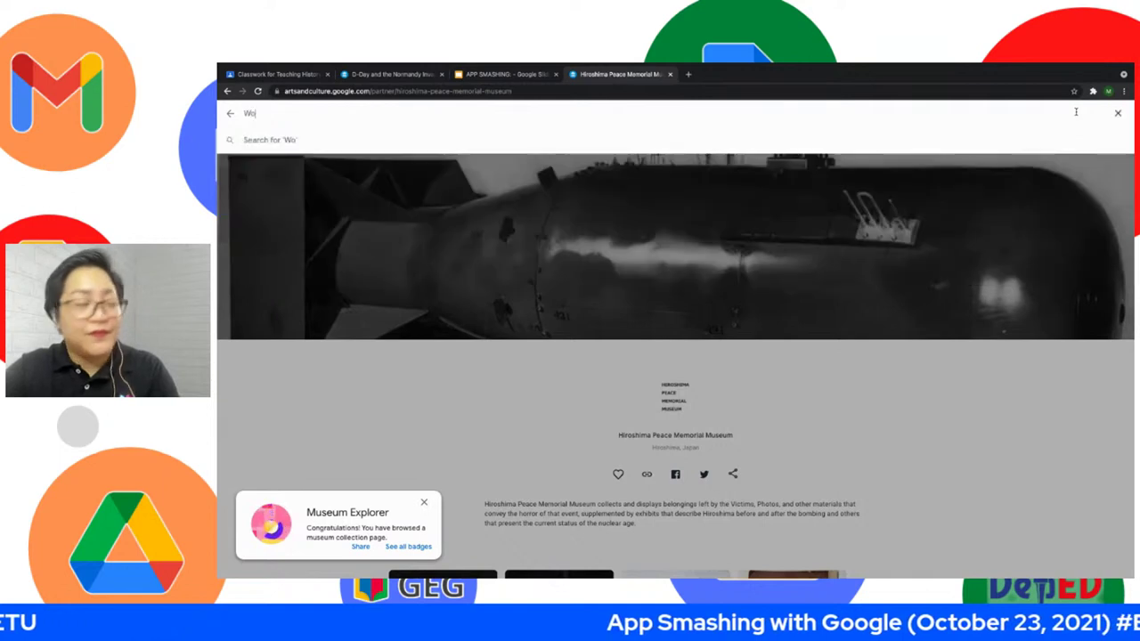
type("men and War")
key("Return")
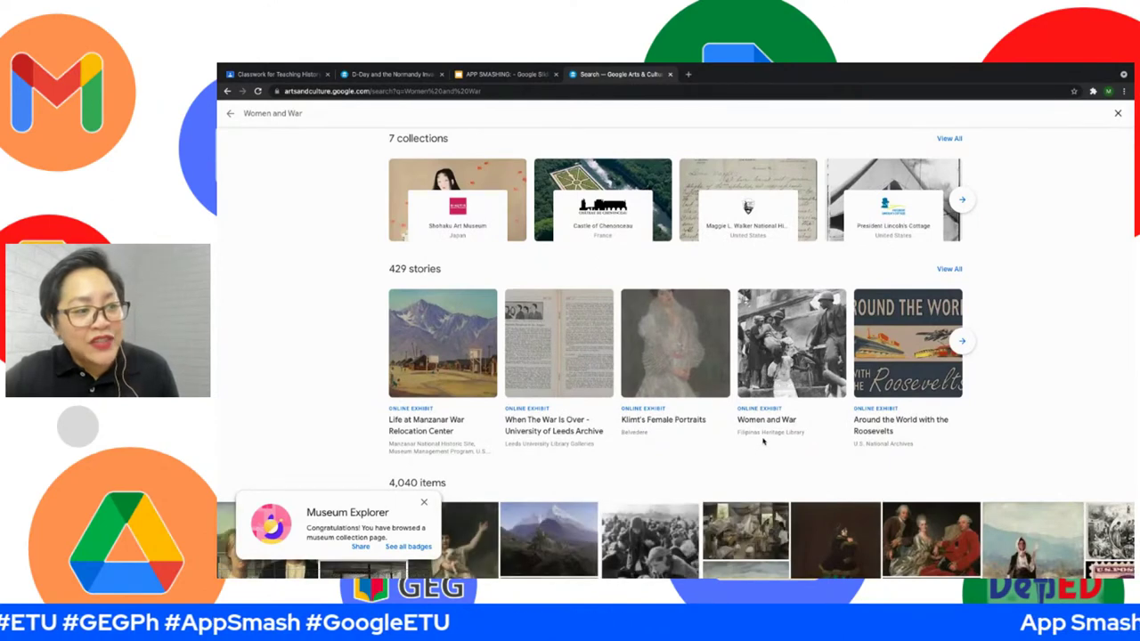
Open the Filipinas Heritage Library's "Women and War" exhibit, skim its introduction and copy the exhibit's link.
left_click(783, 383)
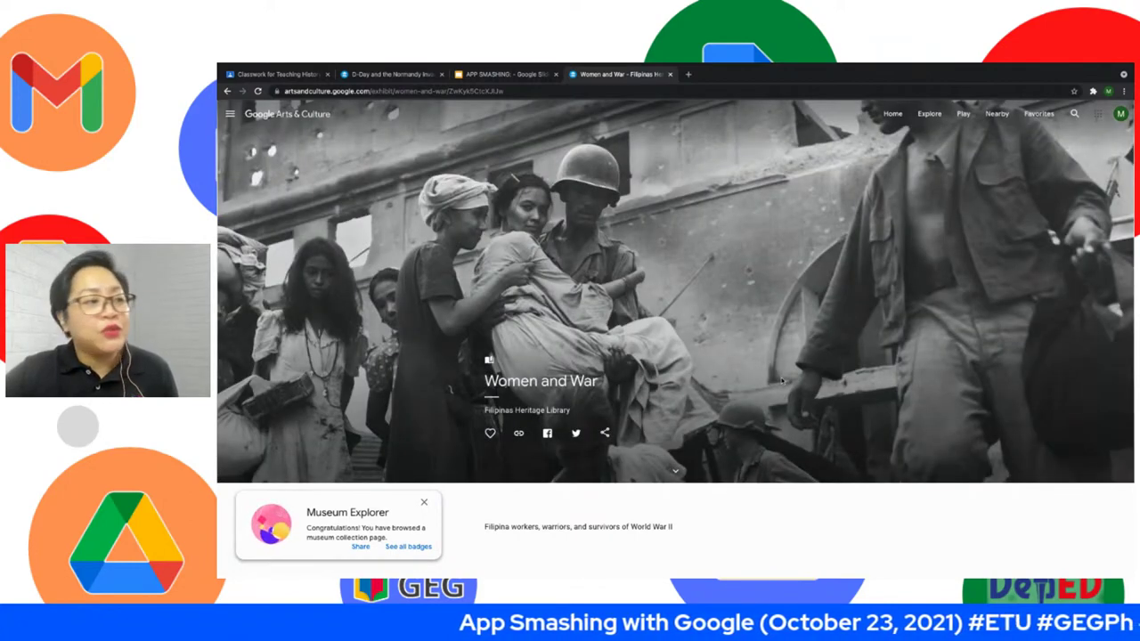
scroll(783, 383, "down", 5)
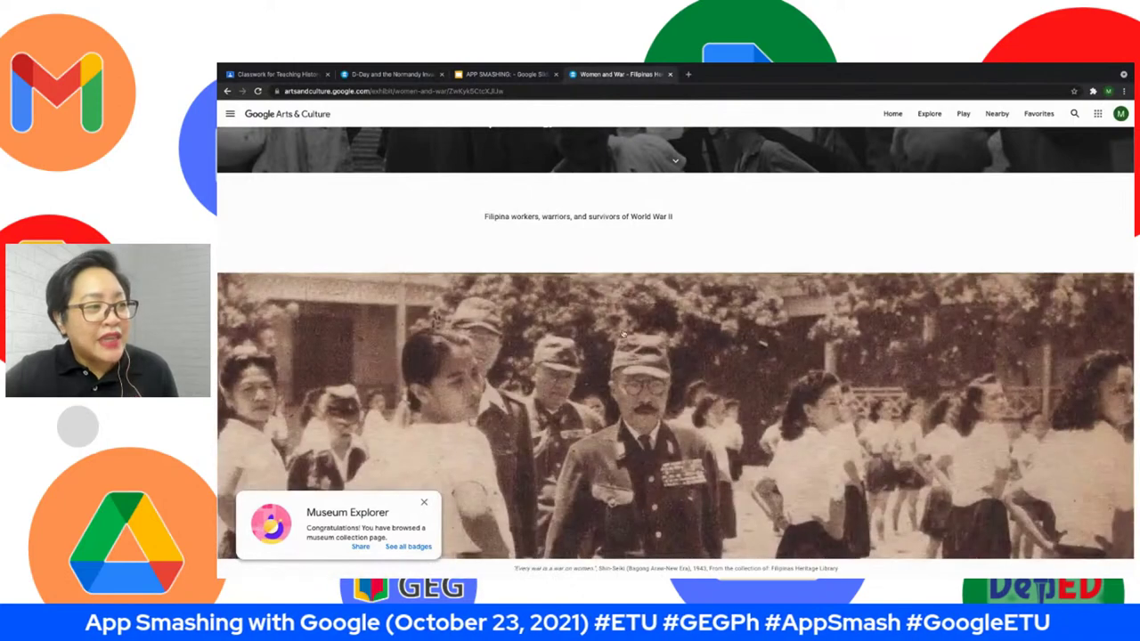
scroll(624, 333, "down", 5)
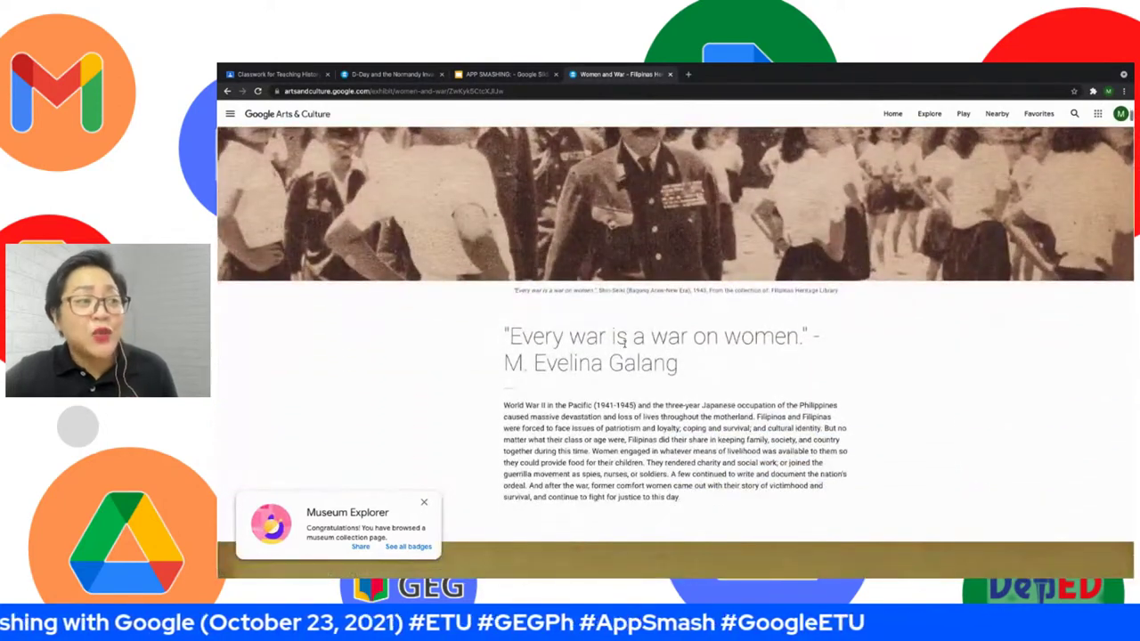
scroll(491, 365, "down", 1)
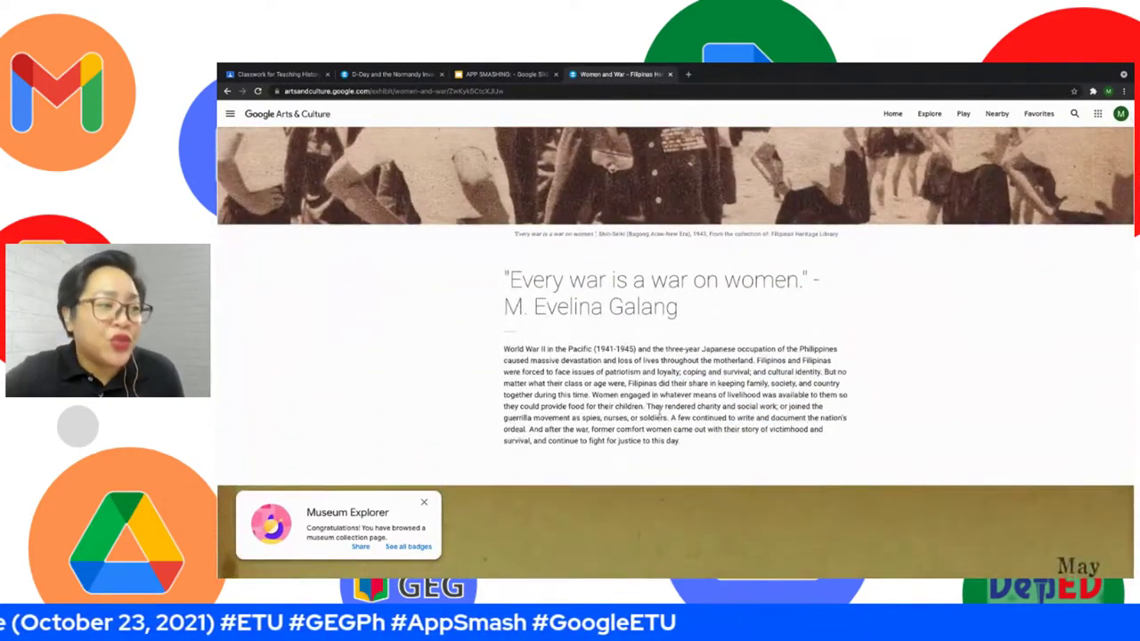
scroll(731, 359, "up", 10)
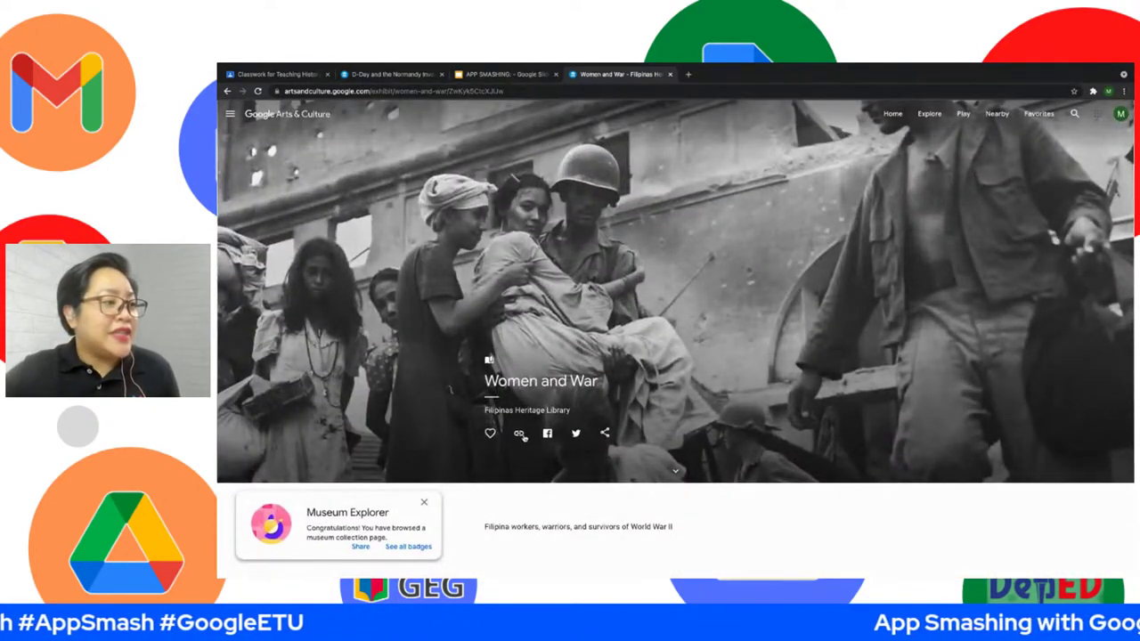
left_click(518, 433)
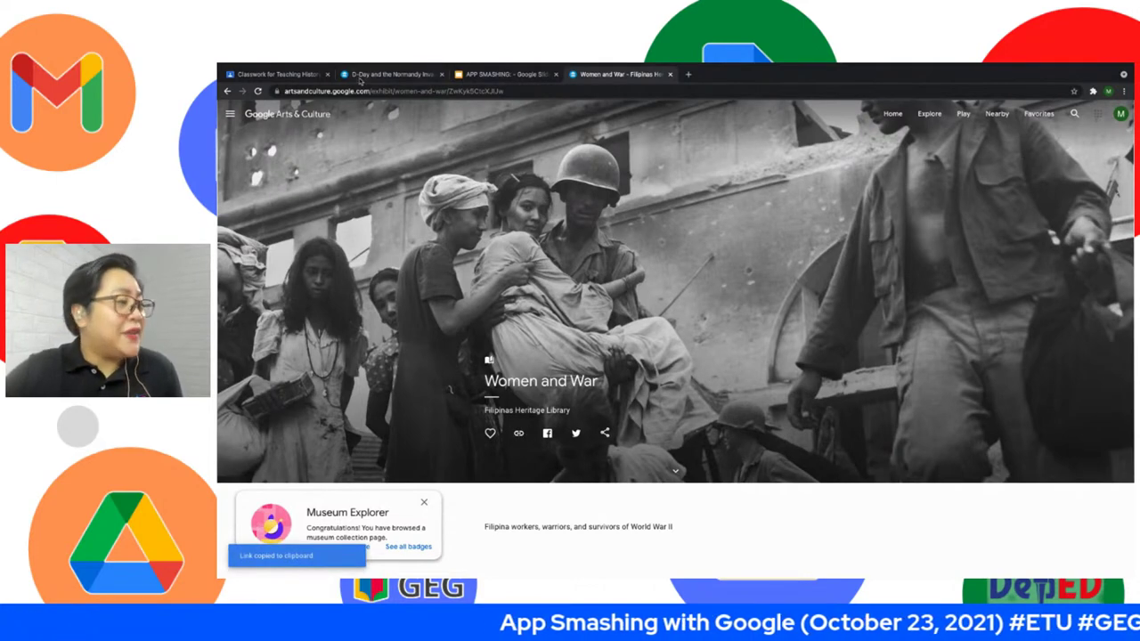
Return to Google Classroom and attach the copied "Women and War" exhibit link to the Group C material.
left_click(283, 76)
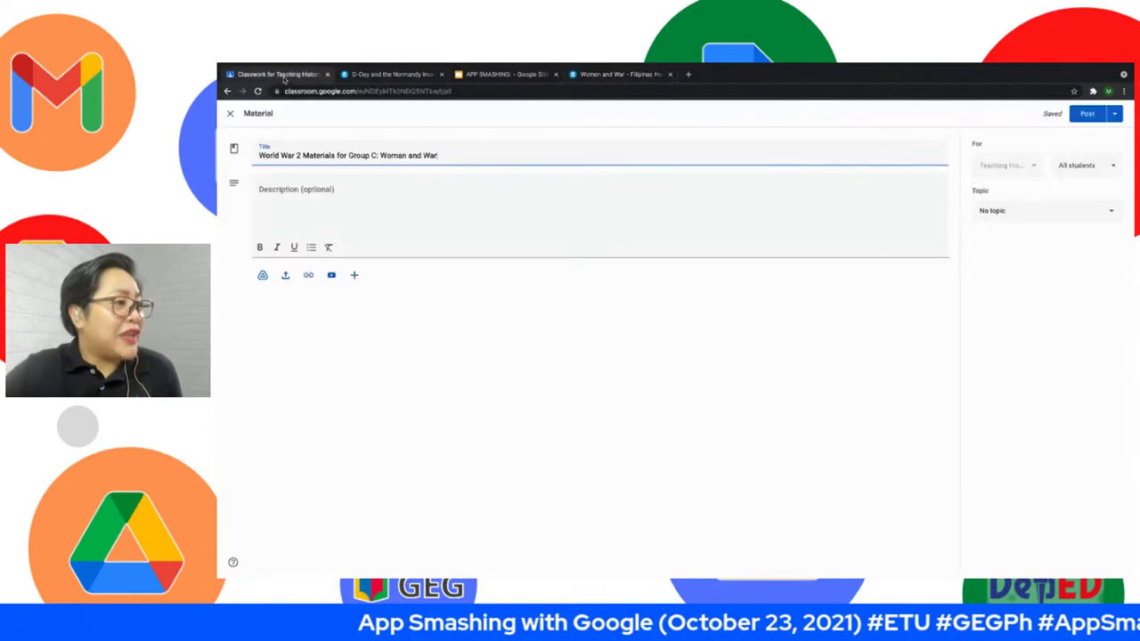
left_click(308, 275)
key("ctrl+v")
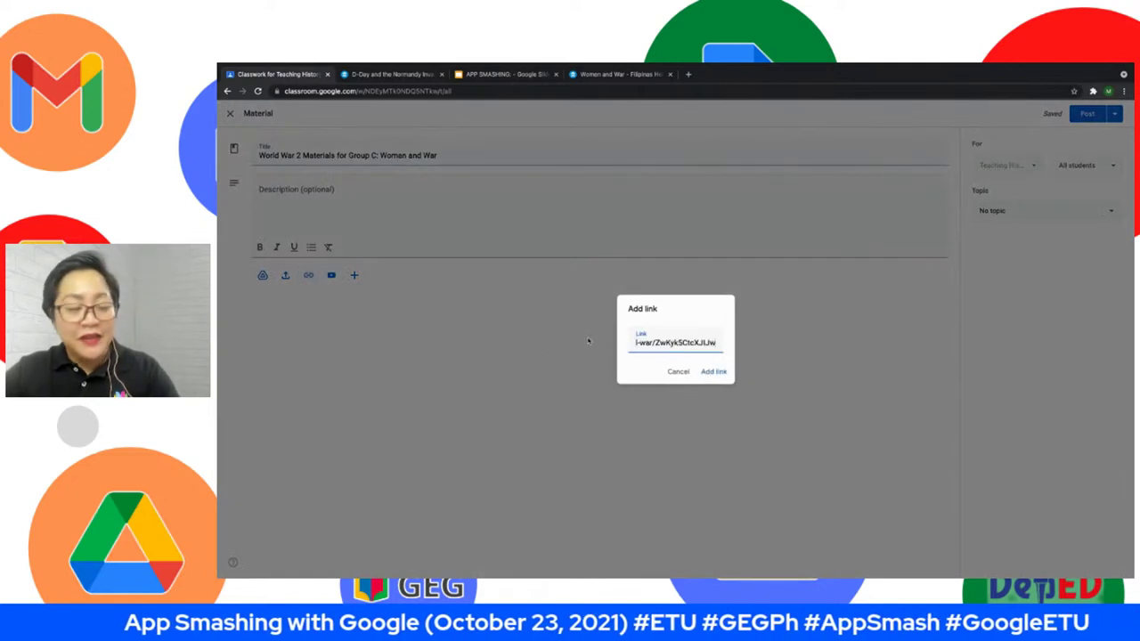
right_click(716, 371)
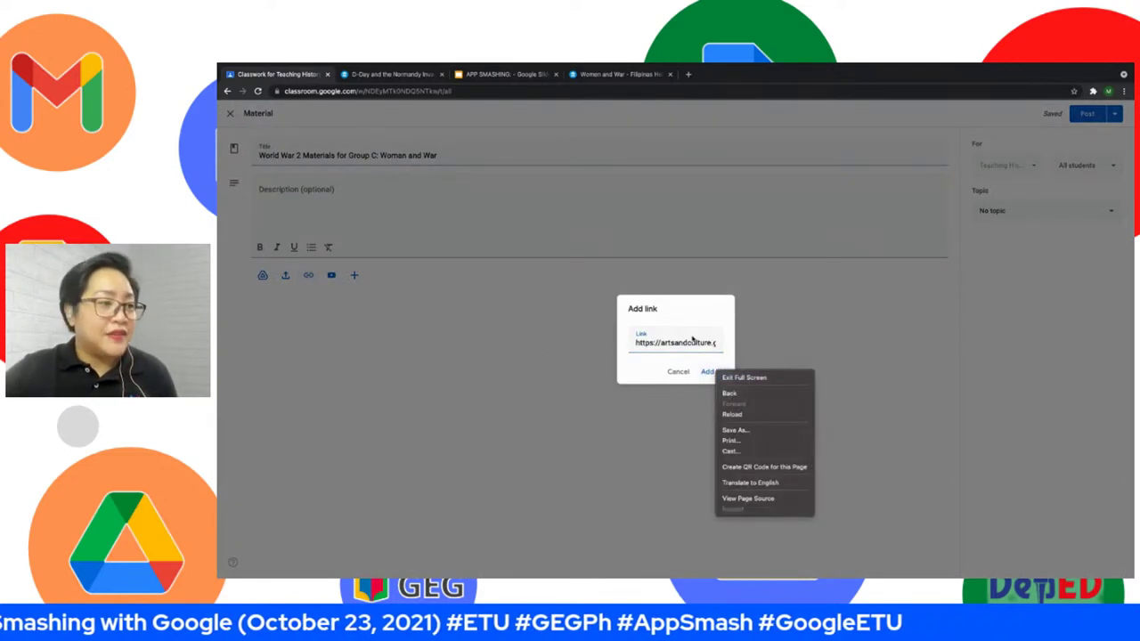
left_click(682, 316)
left_click(707, 371)
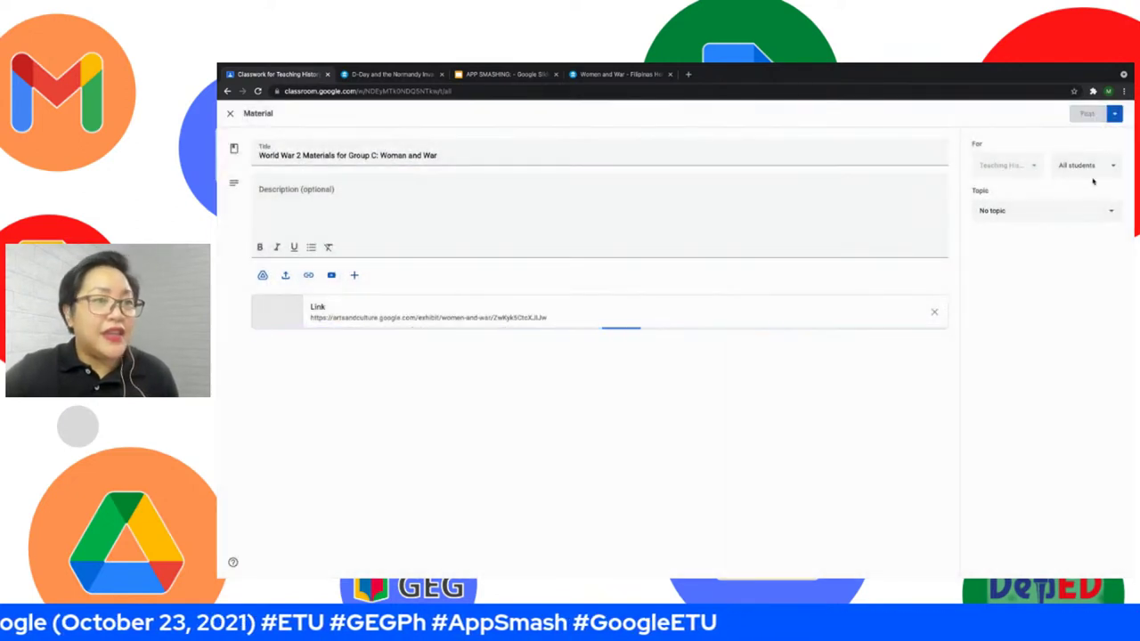
Assign the Group C material only to the five student accounts numbered 5 to 9.
left_click(1085, 166)
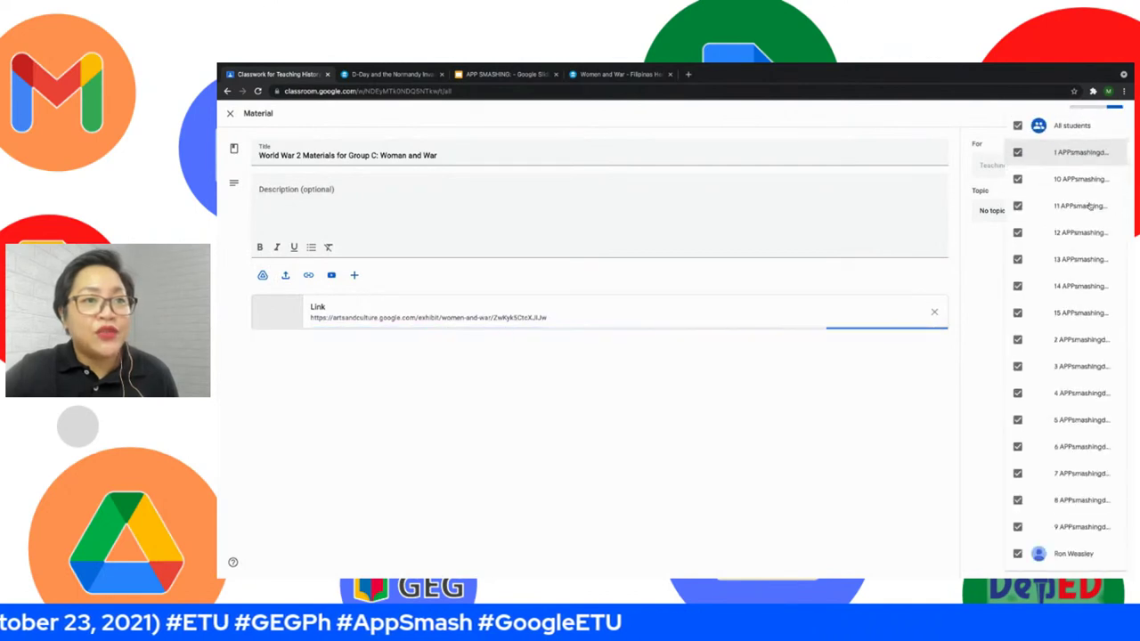
left_click(1018, 125)
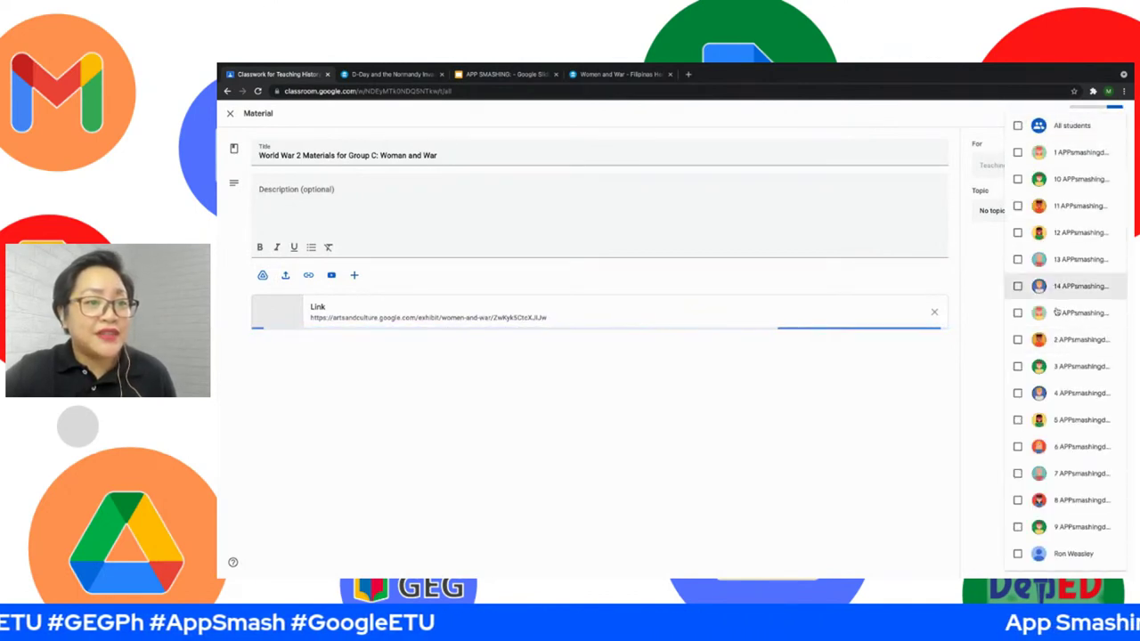
left_click(1018, 419)
left_click(1018, 447)
left_click(1018, 472)
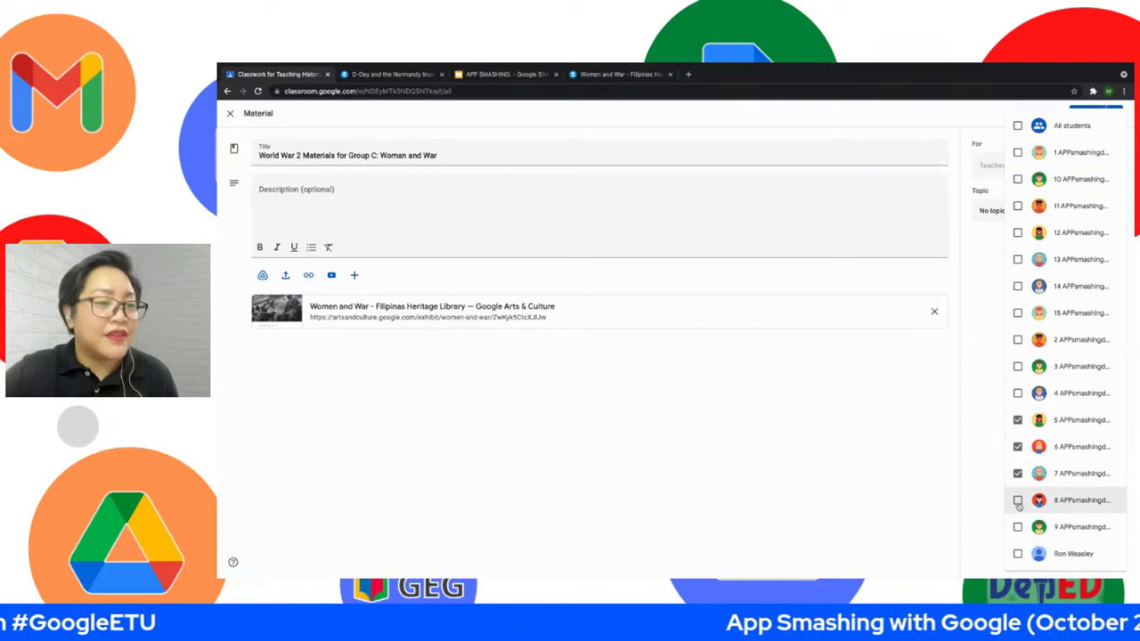
left_click(1018, 500)
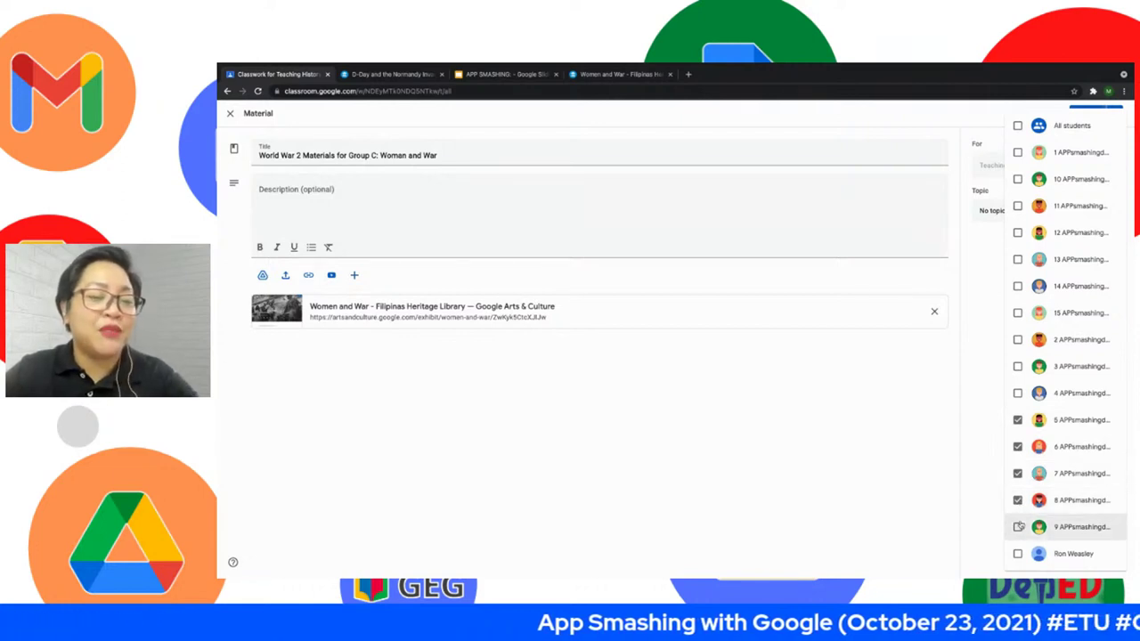
left_click(1018, 526)
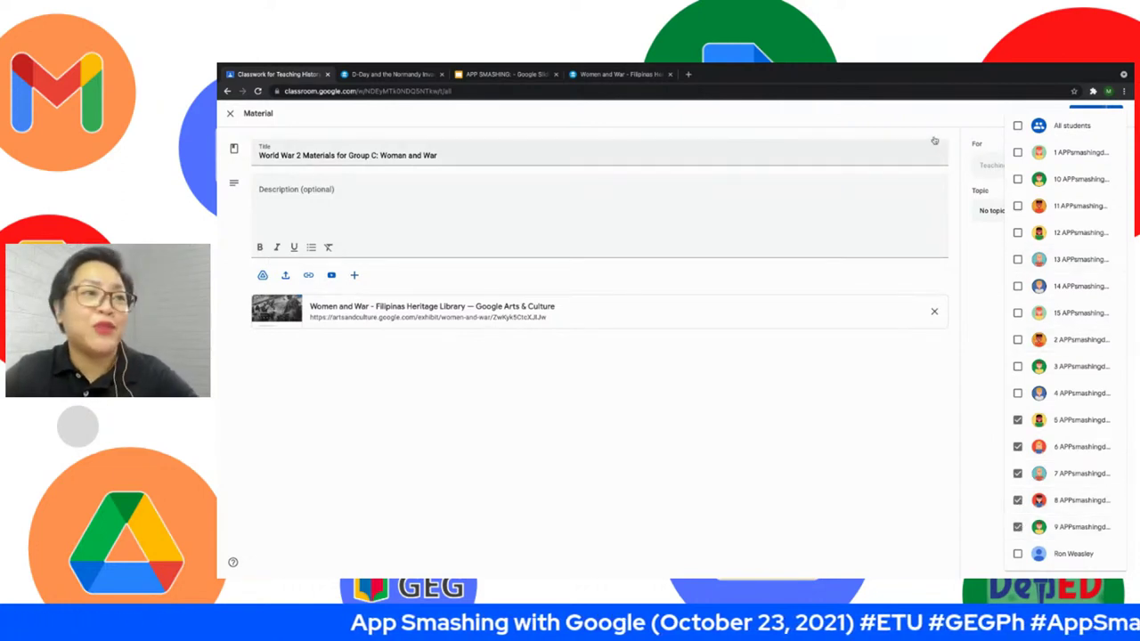
File the Group C material under the World War II topic and post it.
left_click(991, 222)
left_click(1033, 217)
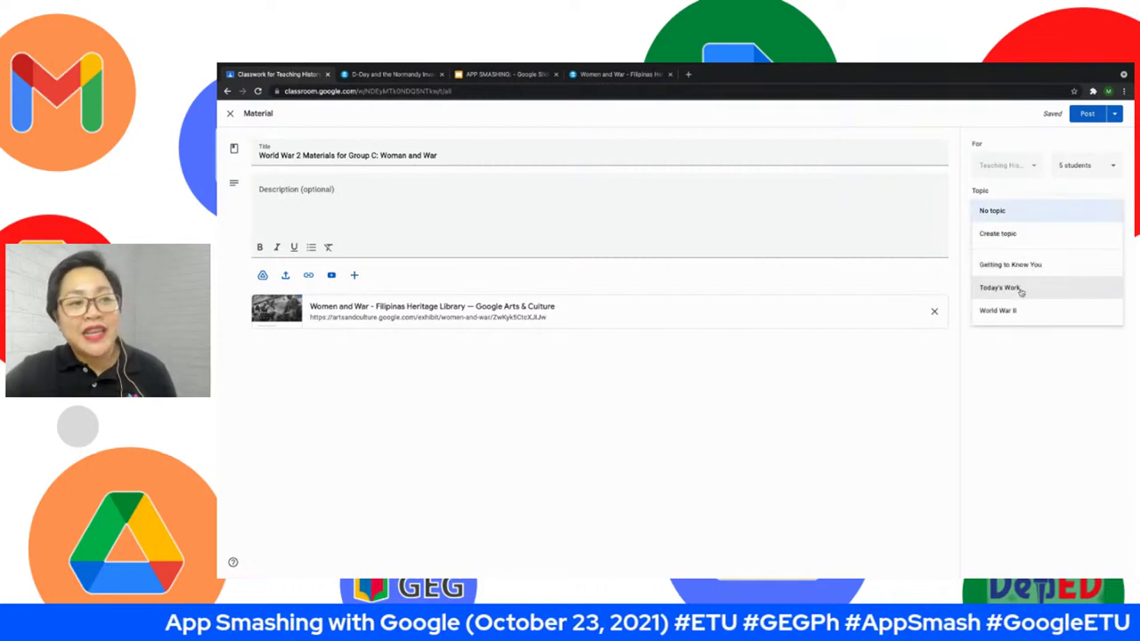
left_click(1033, 311)
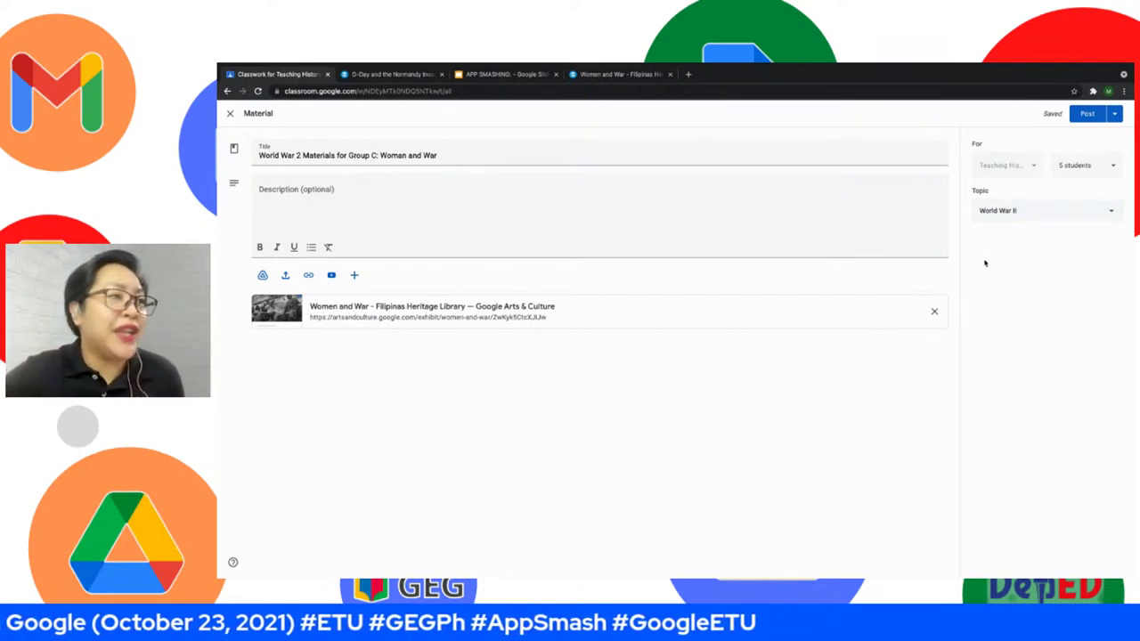
left_click(1086, 113)
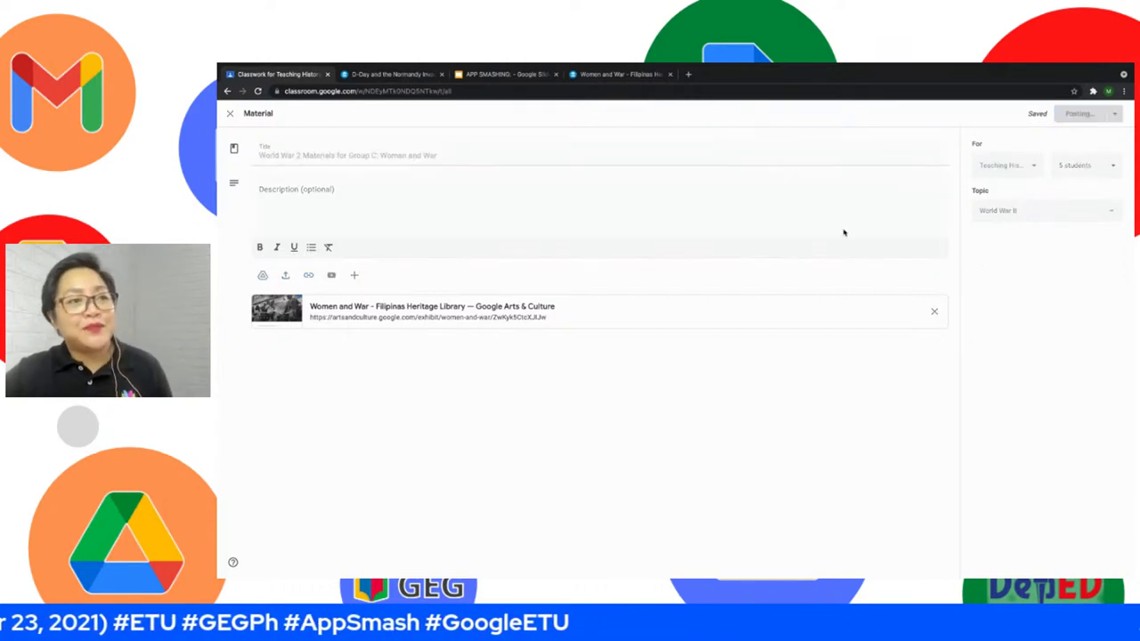
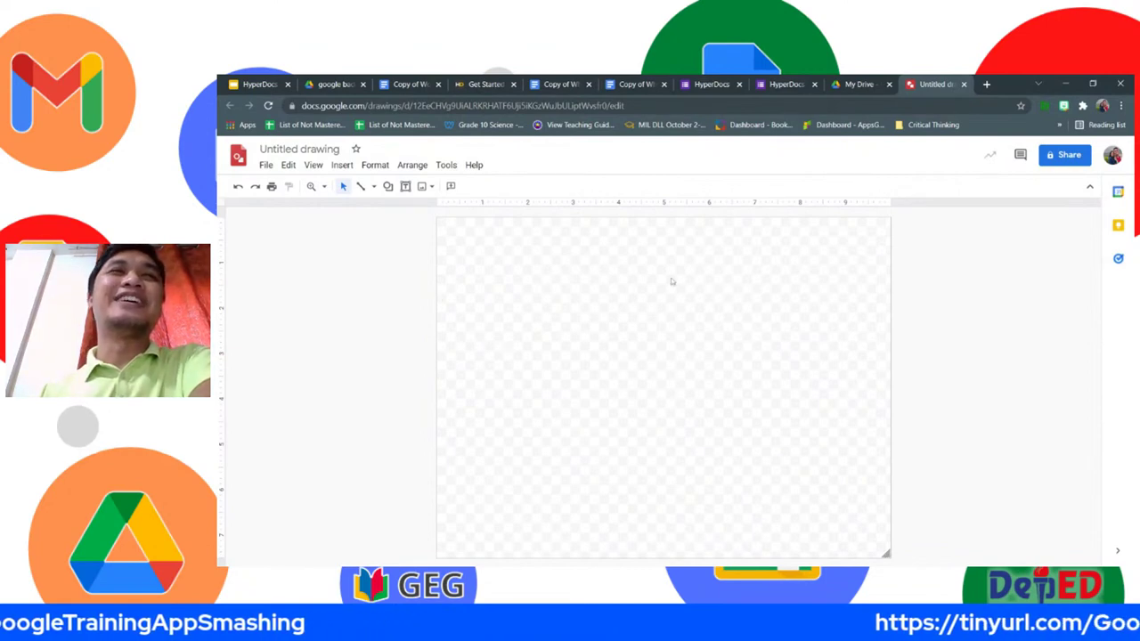
View the sample google badge 1.png, return to the untitled Google Drawings file and resize its canvas freehand to about 6.31 × 3.32 inches.
left_click(328, 86)
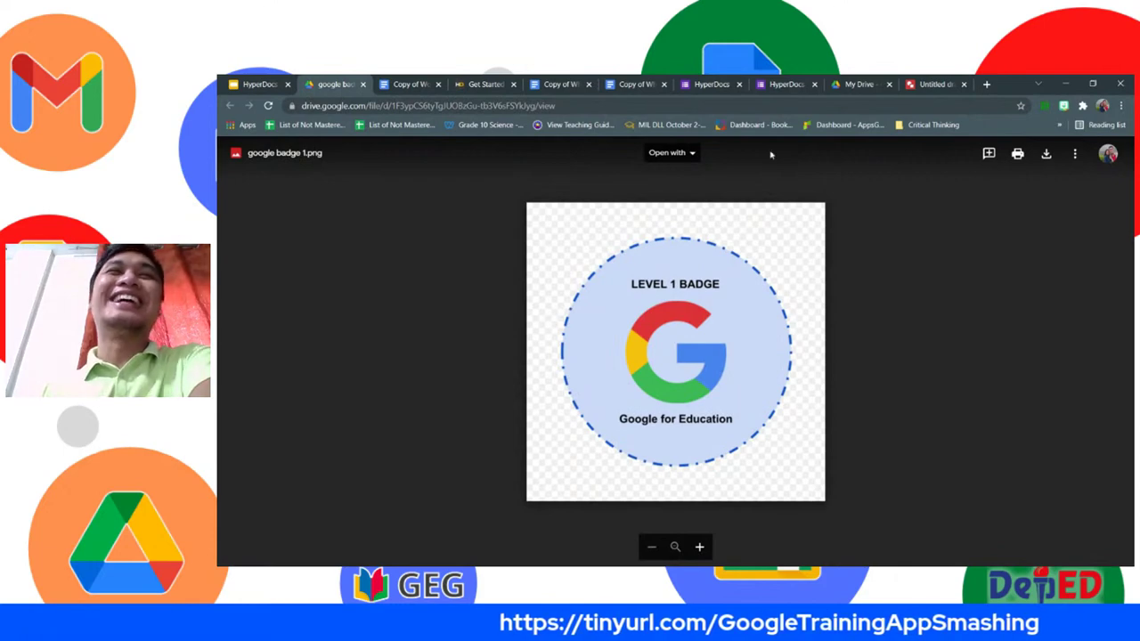
left_click(935, 84)
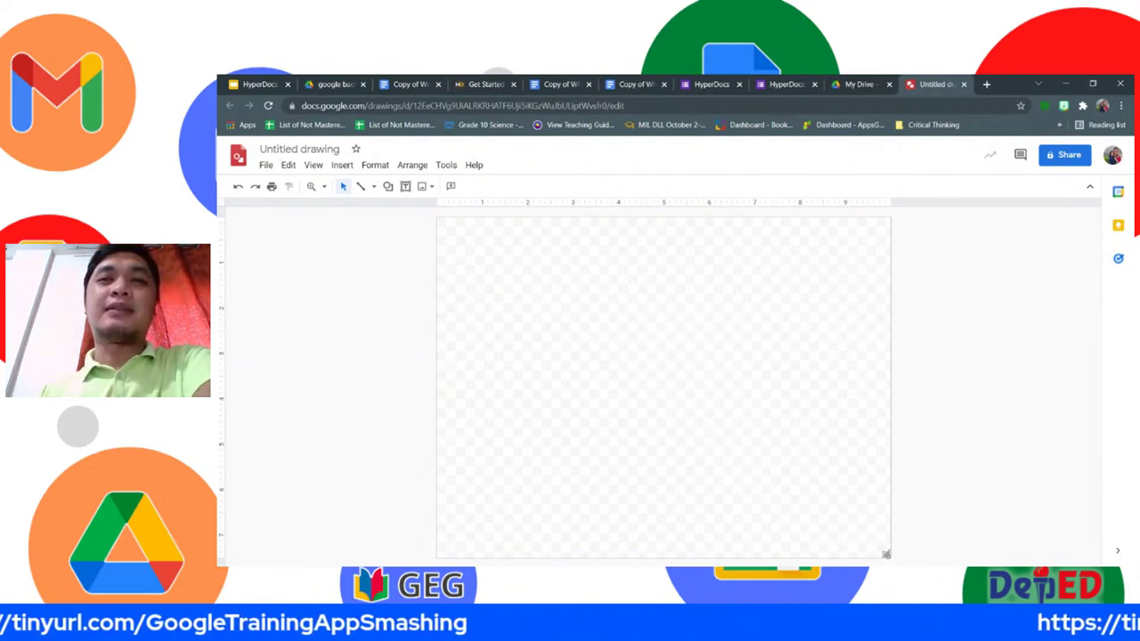
left_click_drag(887, 554, 675, 411)
left_click_drag(856, 554, 1045, 540)
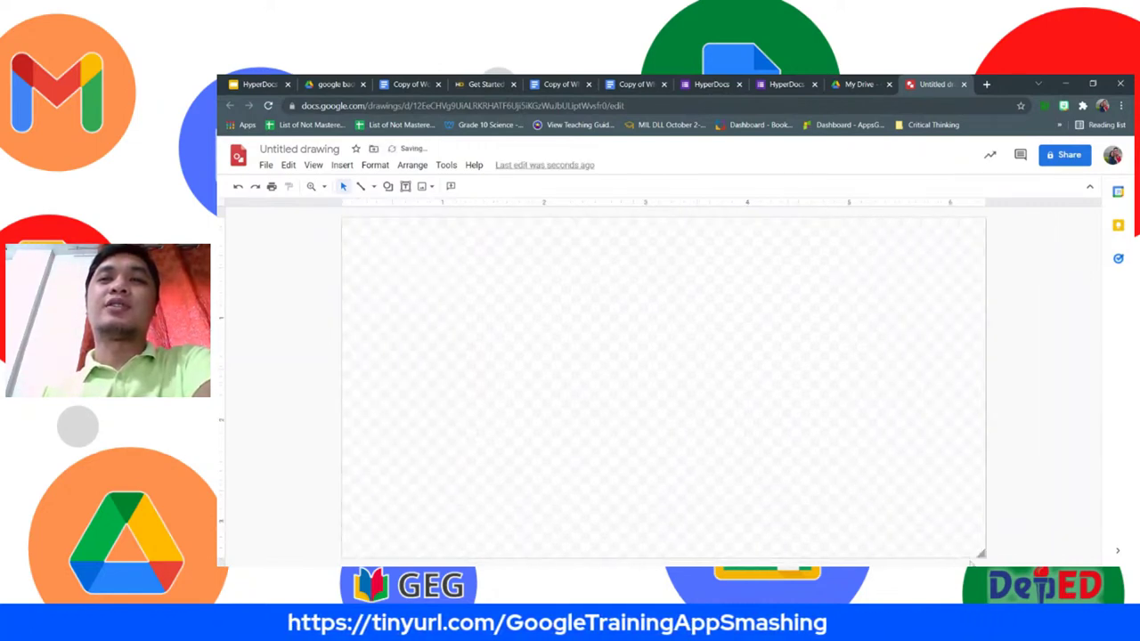
mouse_move(981, 554)
left_mouse_down()
mouse_move(954, 529)
mouse_move(983, 555)
left_mouse_up()
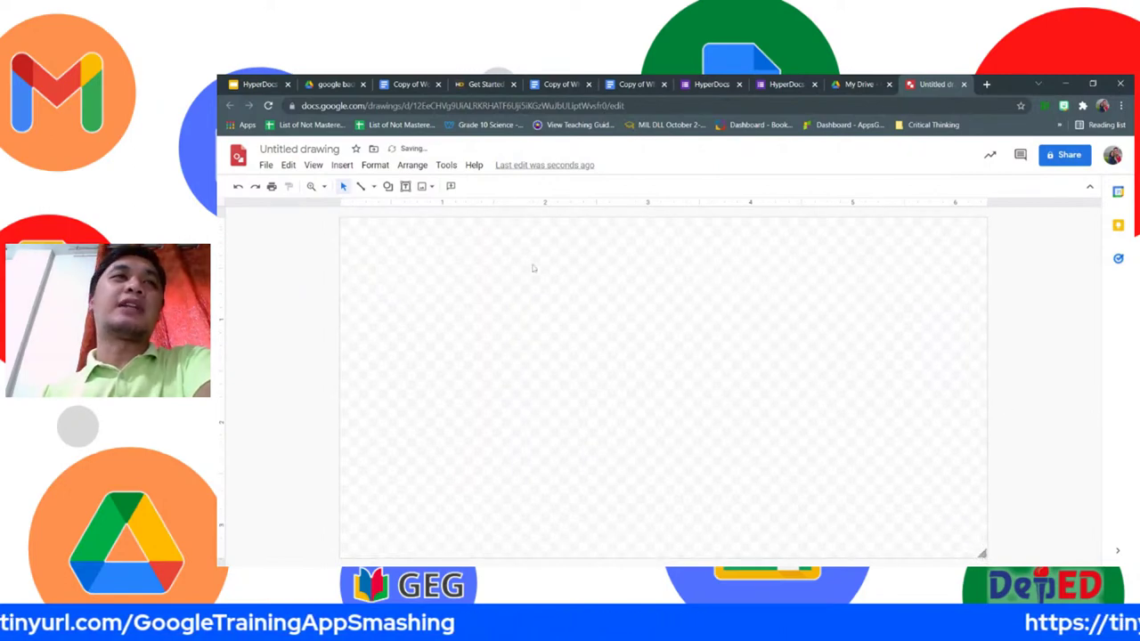
Set the drawing's custom page size to 500 × 500 pixels.
left_click(266, 165)
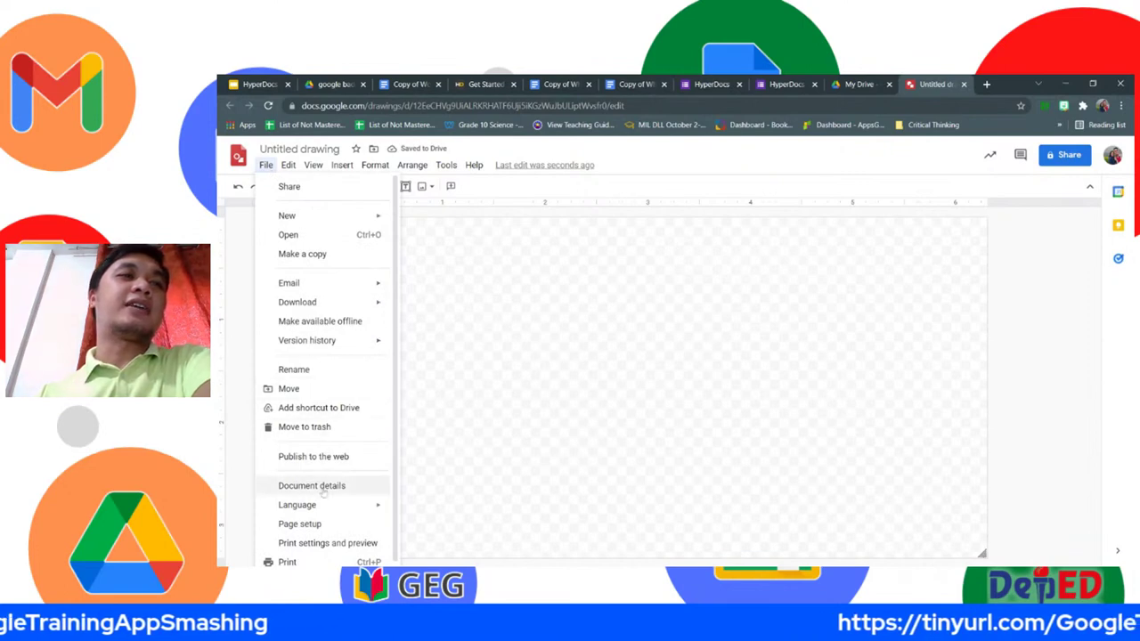
left_click(368, 525)
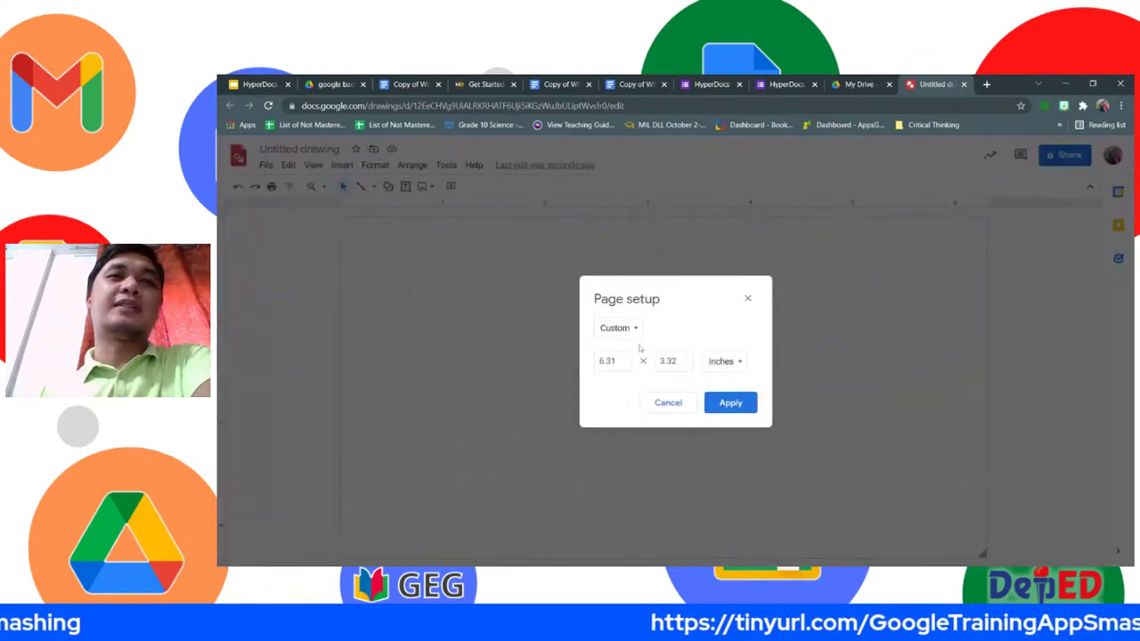
left_click(742, 364)
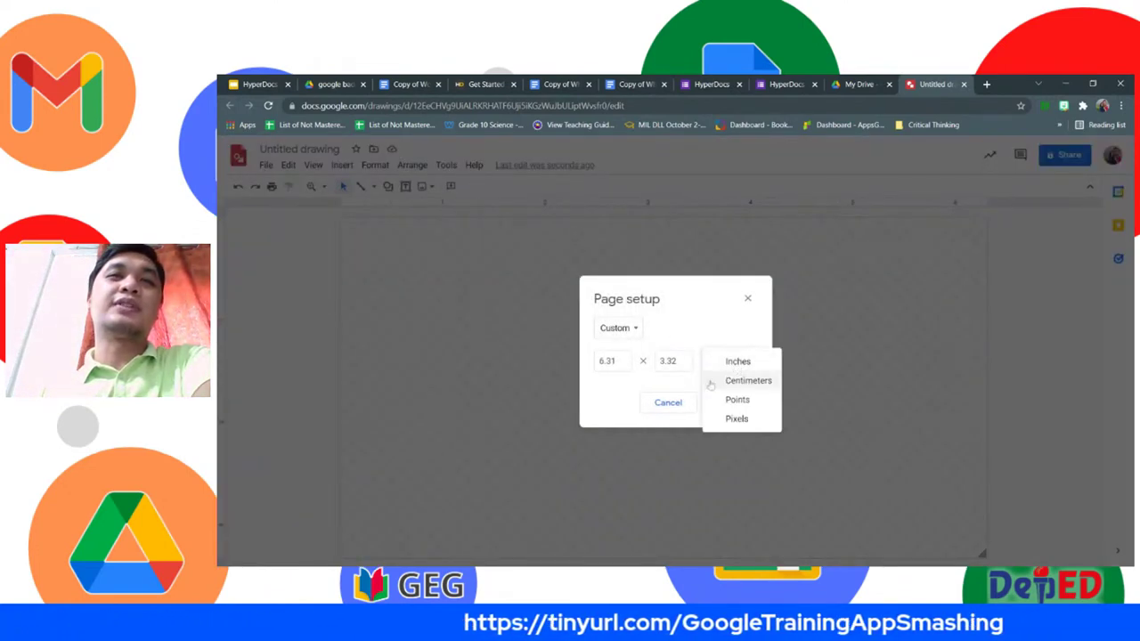
left_click(739, 421)
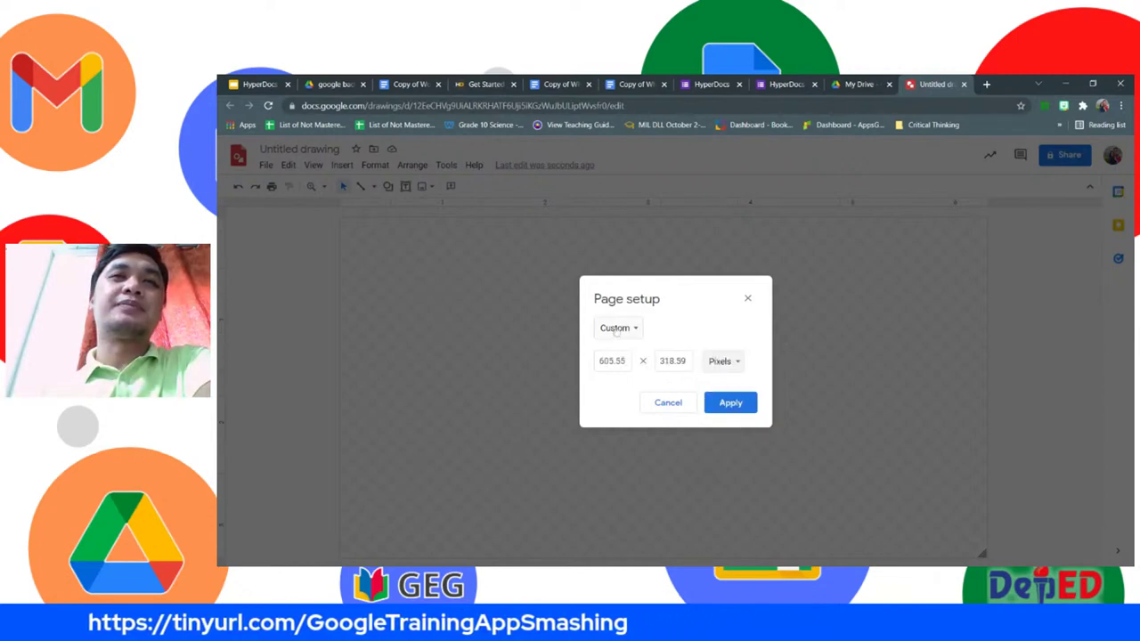
left_click(612, 361)
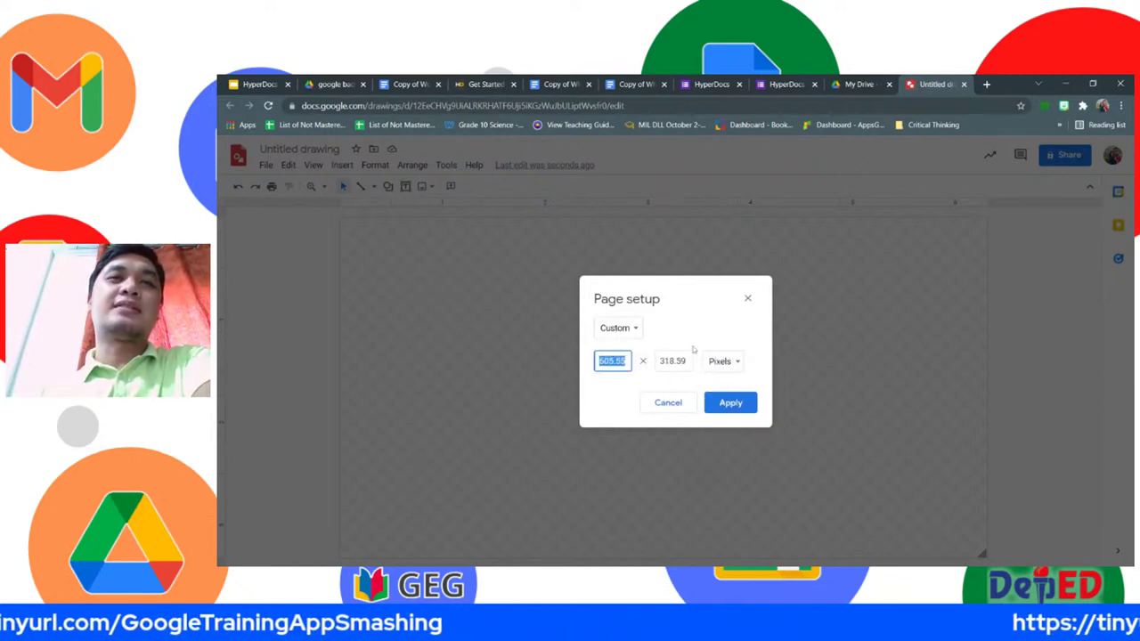
type("500")
key("Tab")
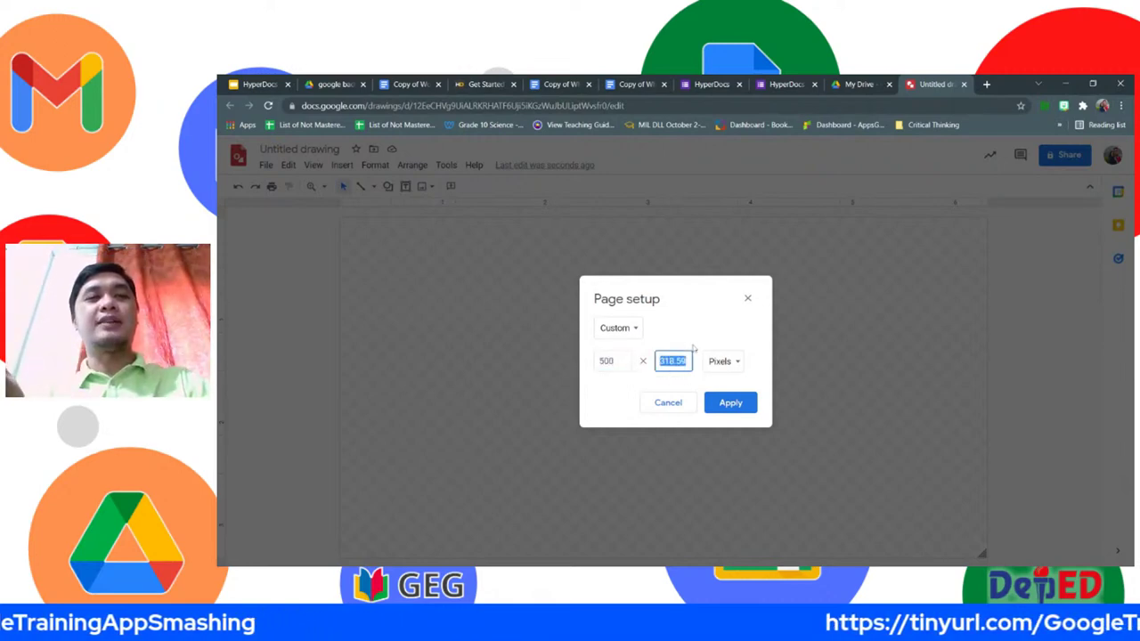
type("500")
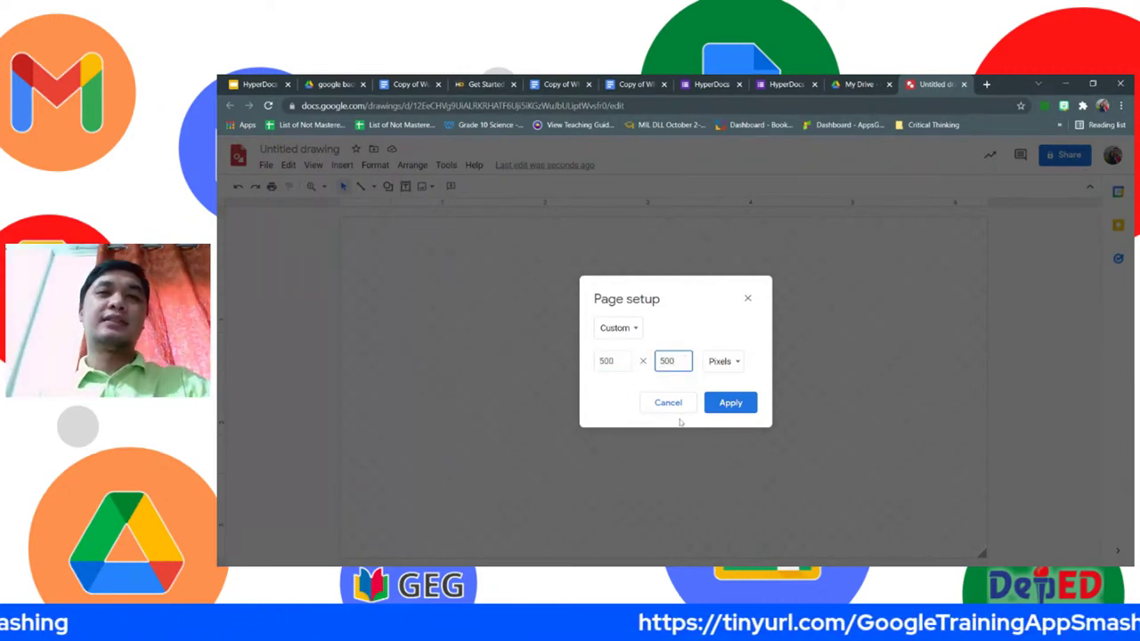
left_click(733, 405)
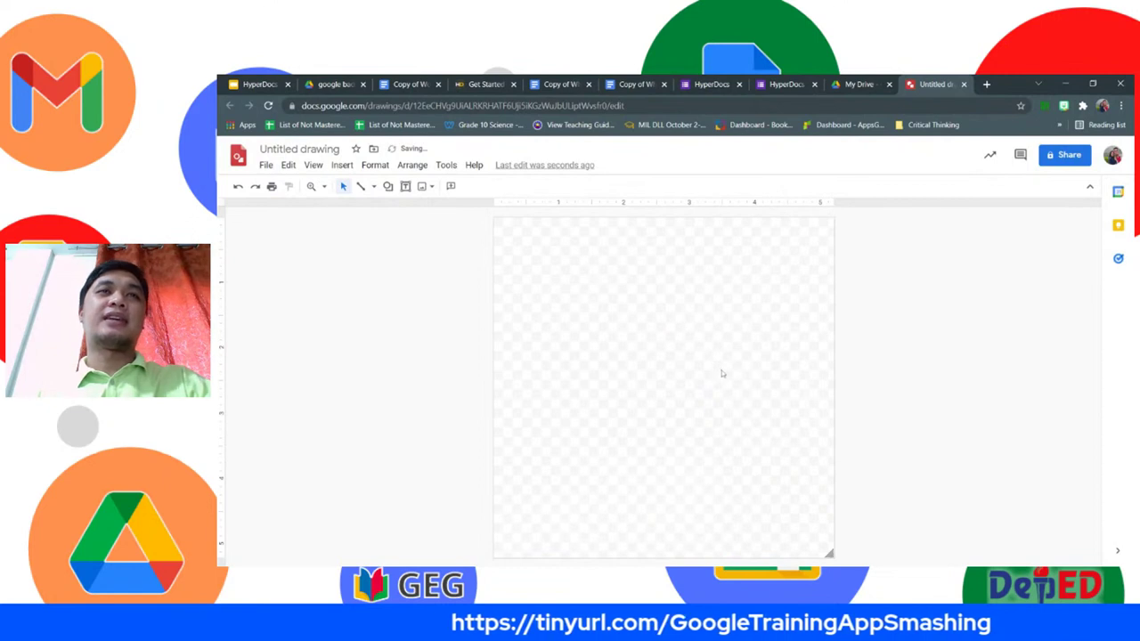
left_click(389, 186)
mouse_move(463, 210)
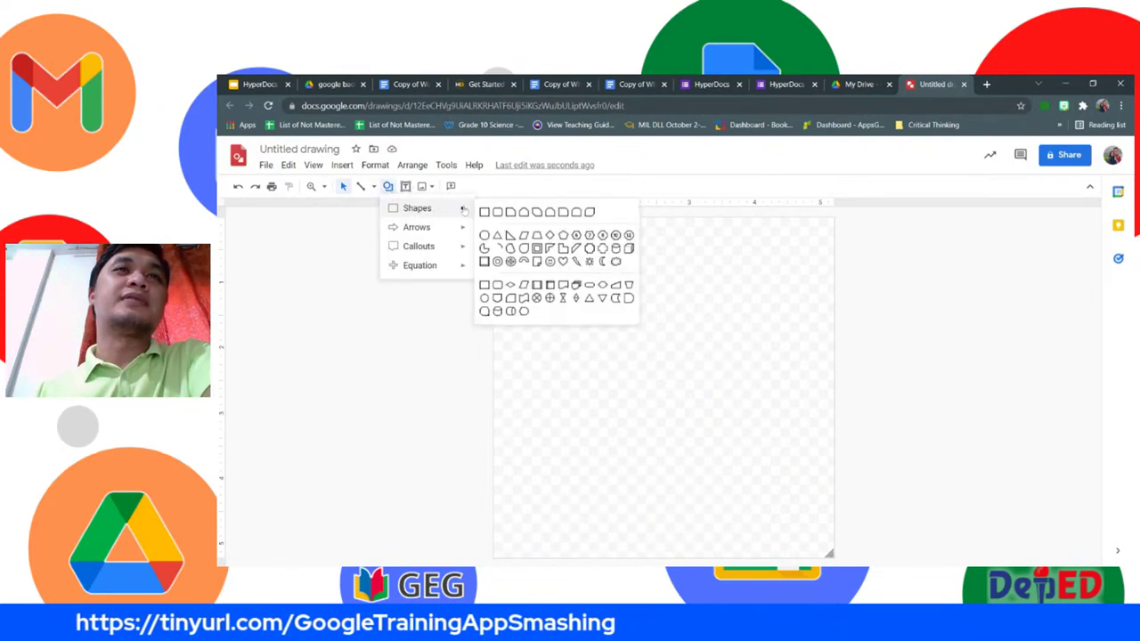
left_click(489, 243)
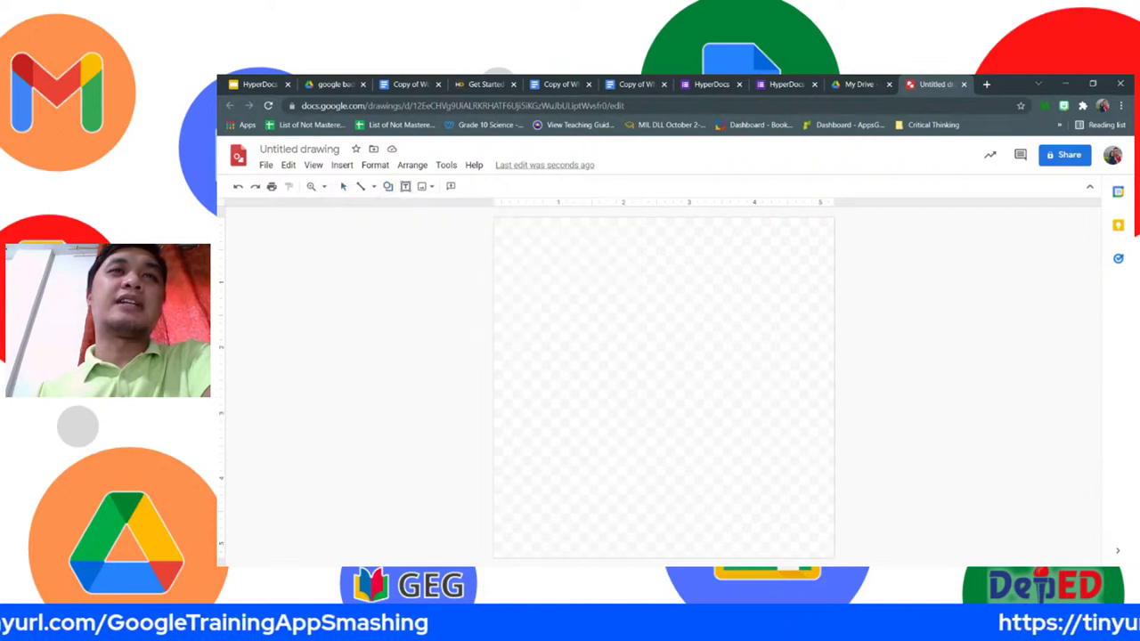
Draw a donut shape about 4 inches in diameter on the blank square canvas.
left_click(388, 187)
mouse_move(416, 227)
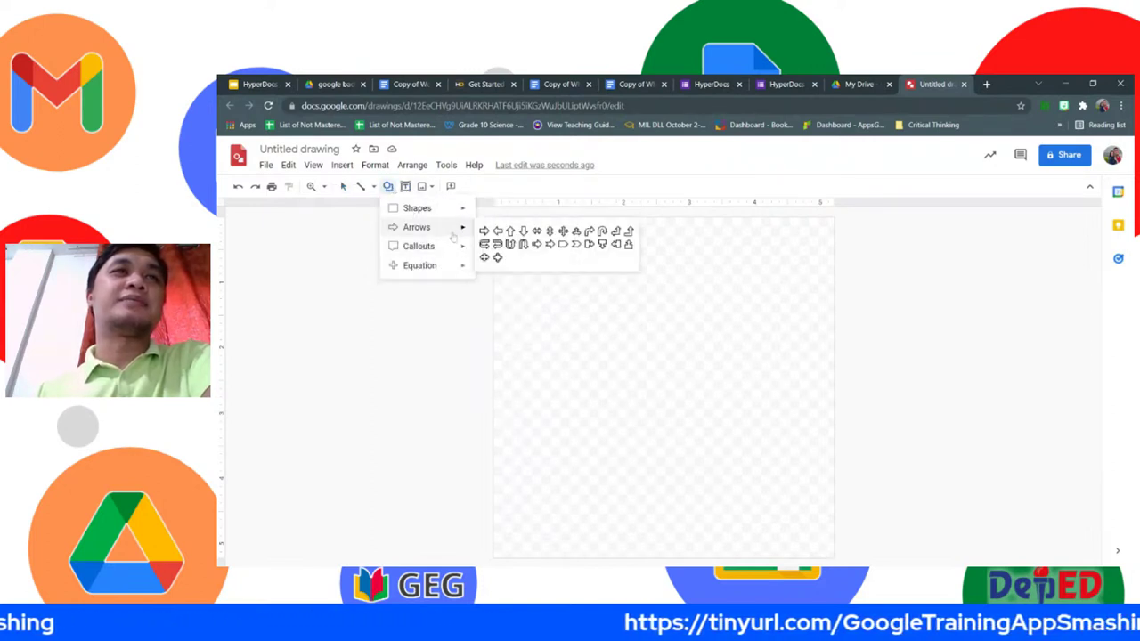
mouse_move(450, 209)
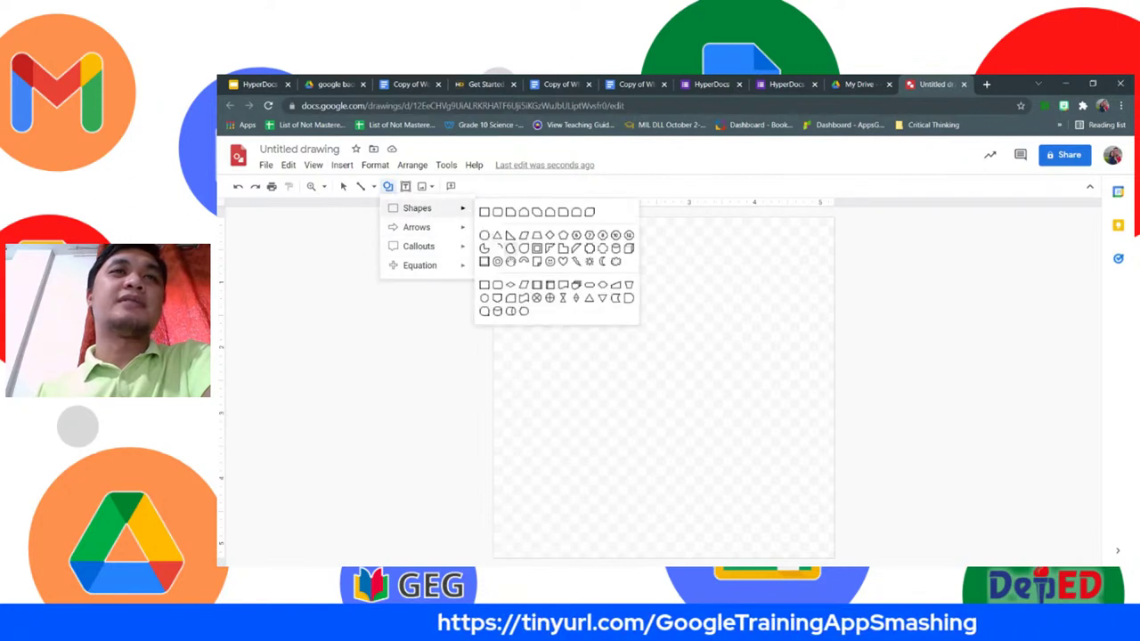
left_click(497, 261)
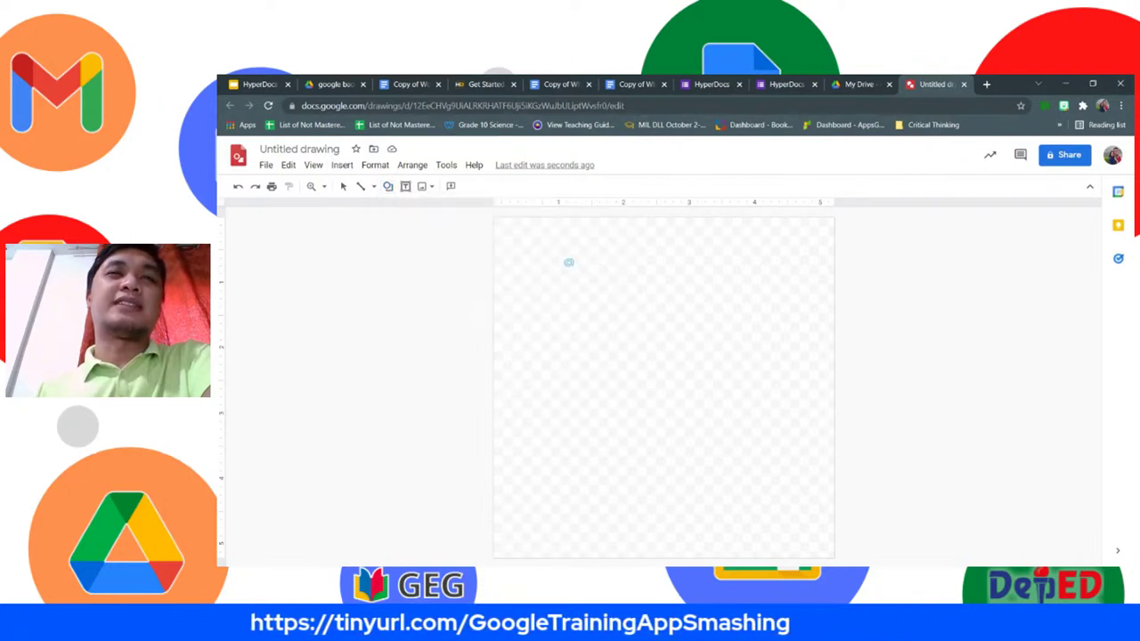
left_click_drag(564, 259, 831, 525)
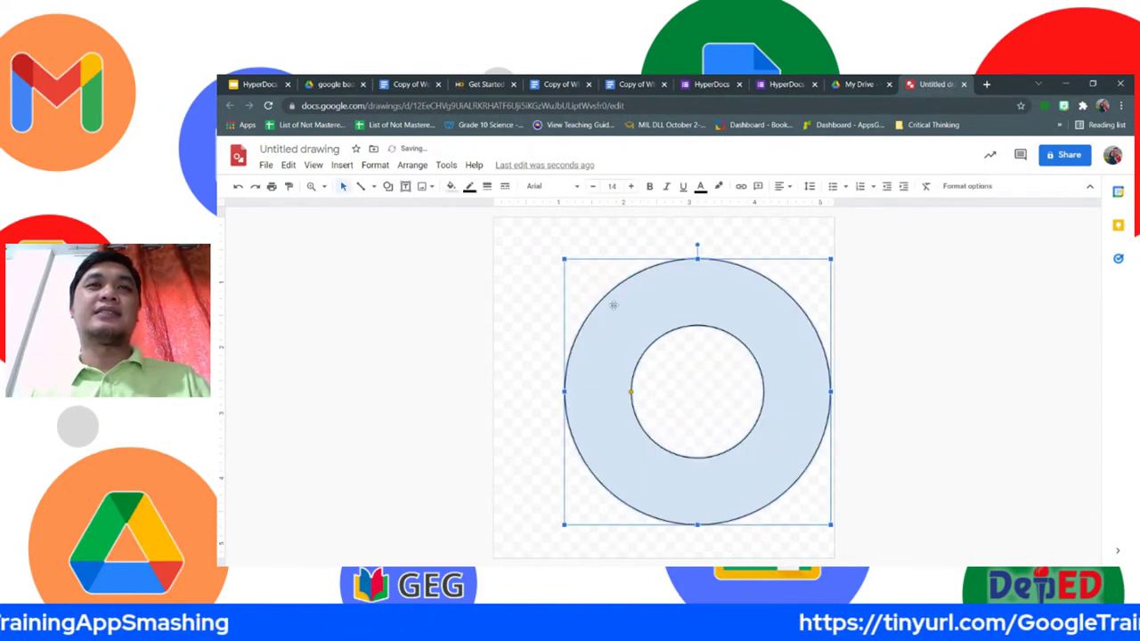
Enlarge the donut to about 4.7 inches in diameter, center it on the canvas and leave it selected.
left_click_drag(563, 259, 519, 219)
left_click_drag(704, 280, 692, 295)
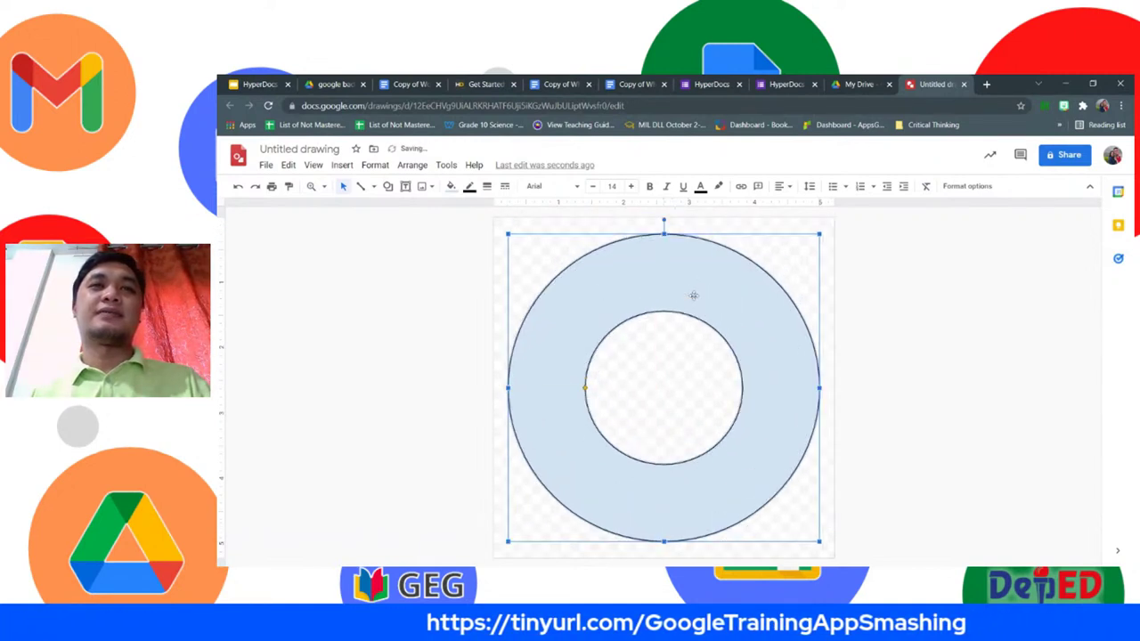
left_click(875, 348)
left_click(738, 304)
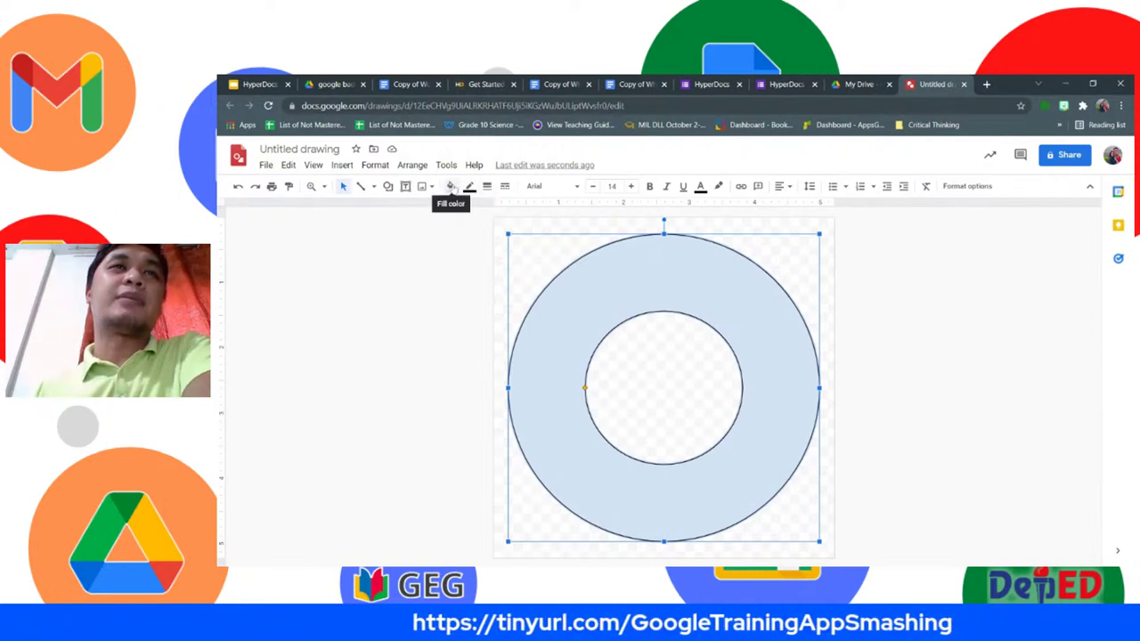
Try a light magenta fill on the donut shape and settle on dark yellow as its fill colour.
left_click(452, 187)
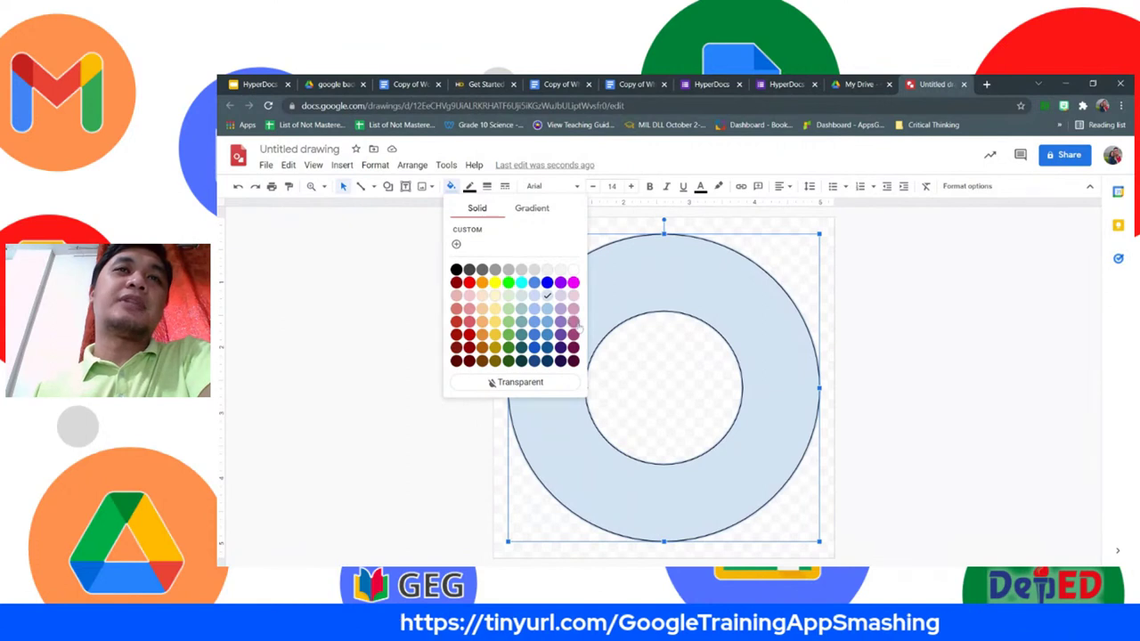
left_click(574, 322)
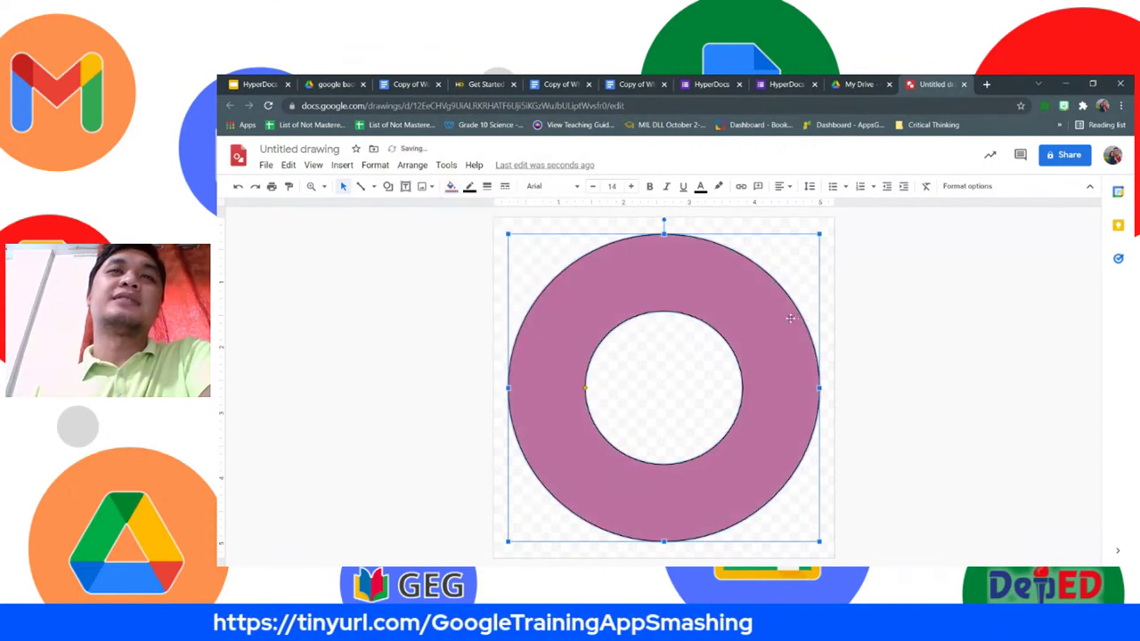
left_click(452, 187)
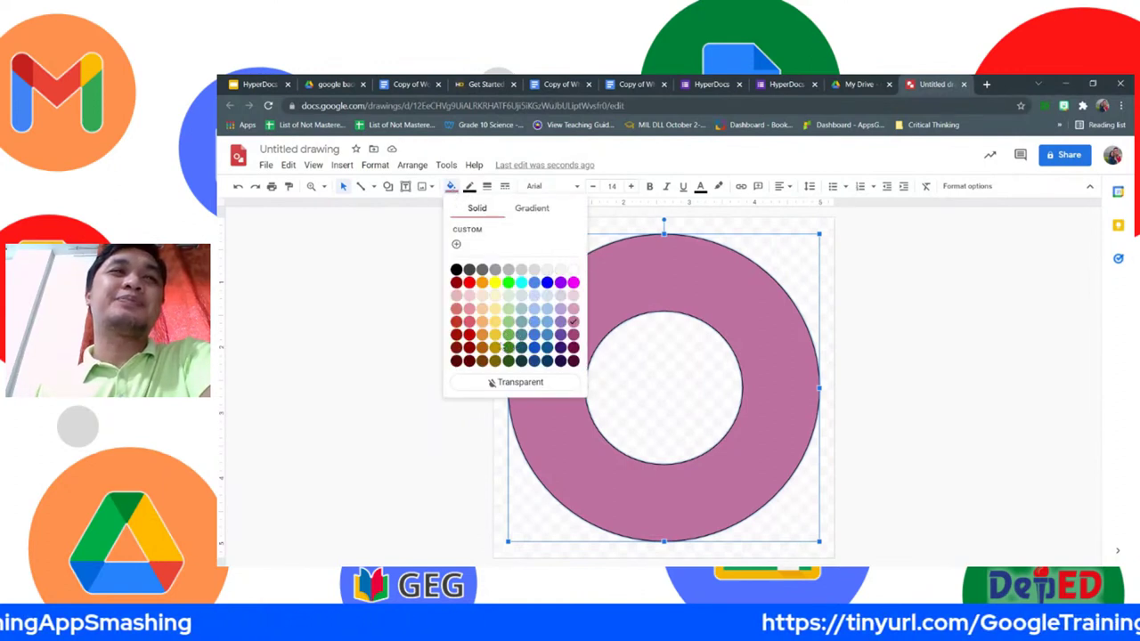
left_click(494, 335)
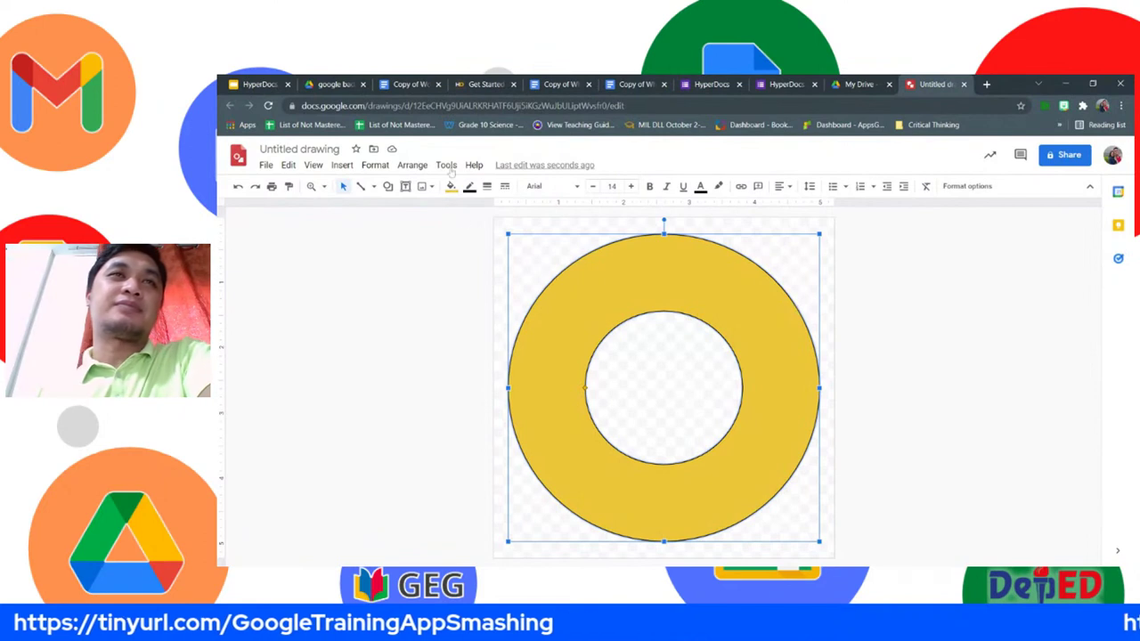
Try a transparent border on the donut shape and set the border colour back to black.
left_click(471, 188)
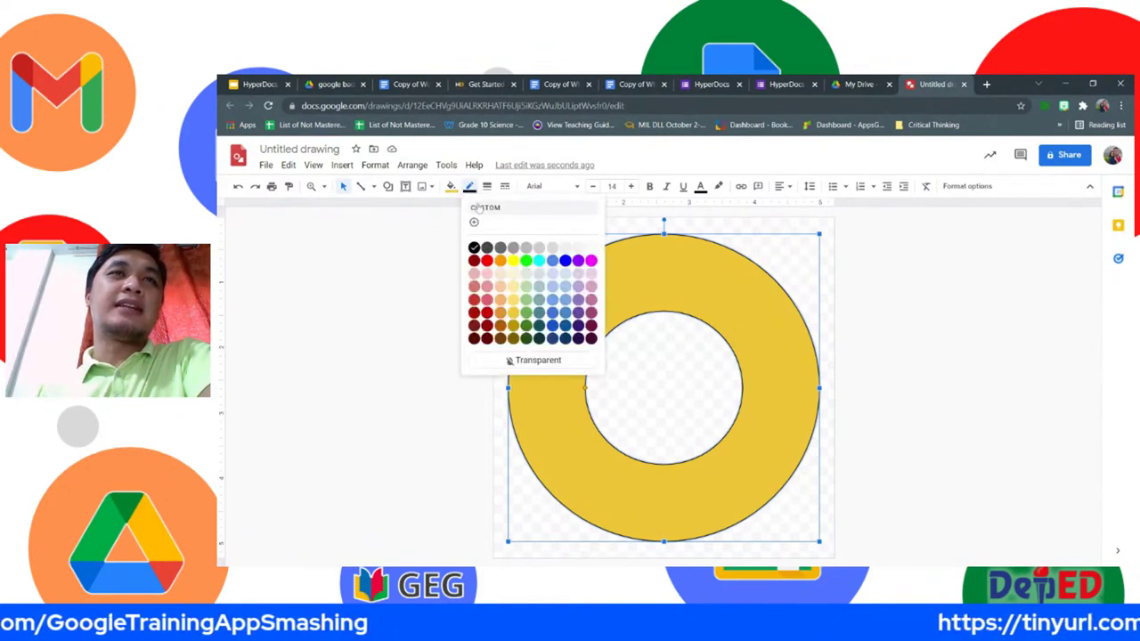
left_click(544, 360)
left_click(879, 306)
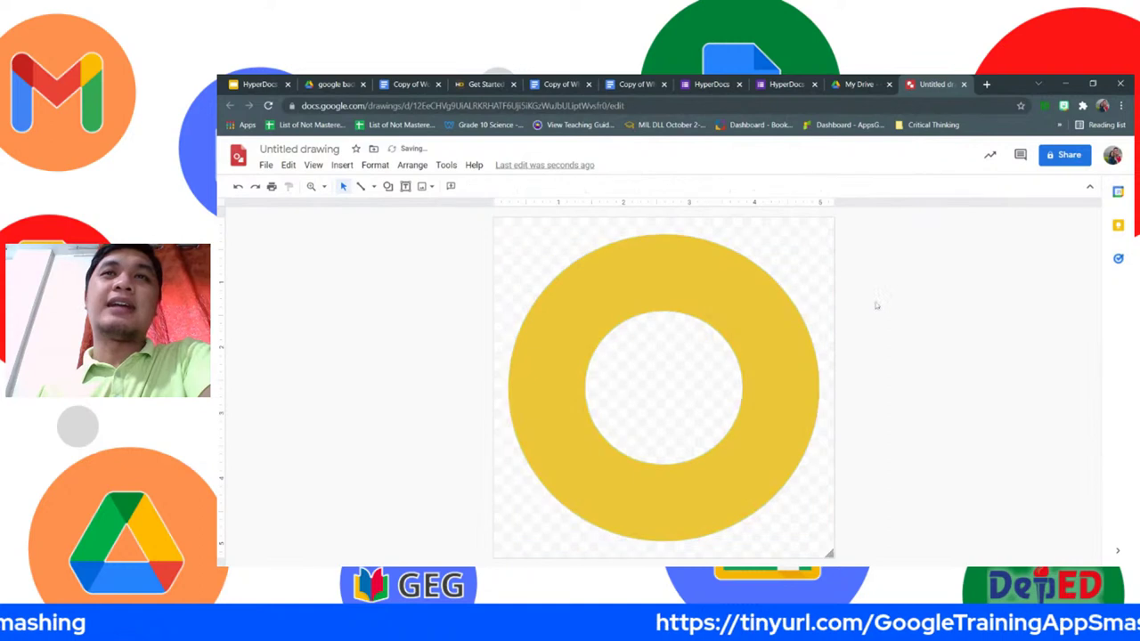
left_click(600, 282)
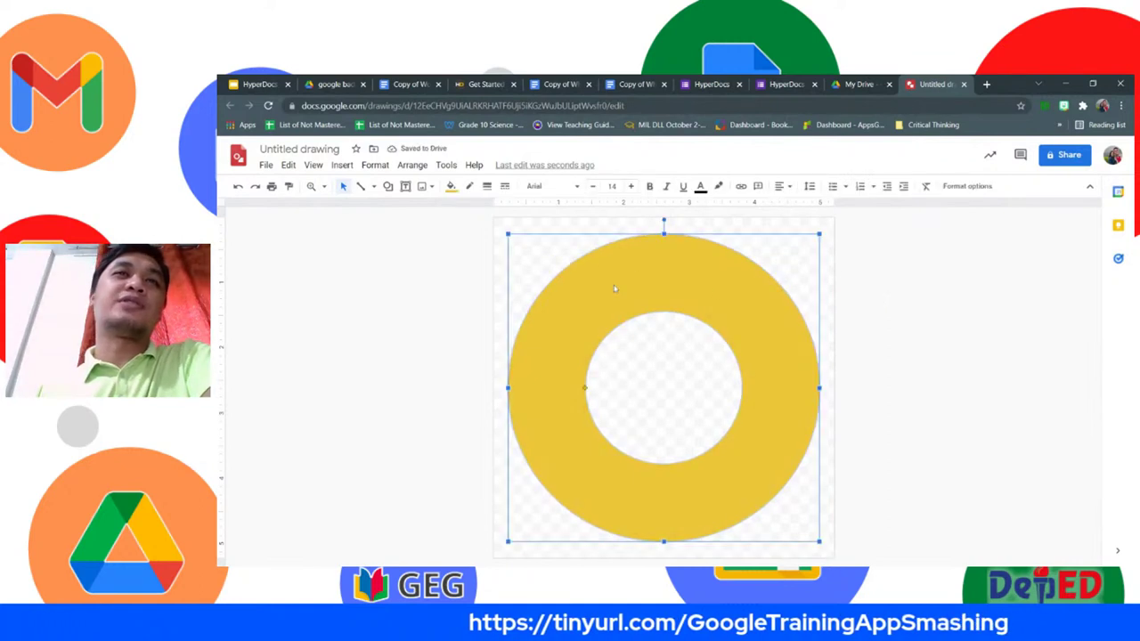
left_click(471, 187)
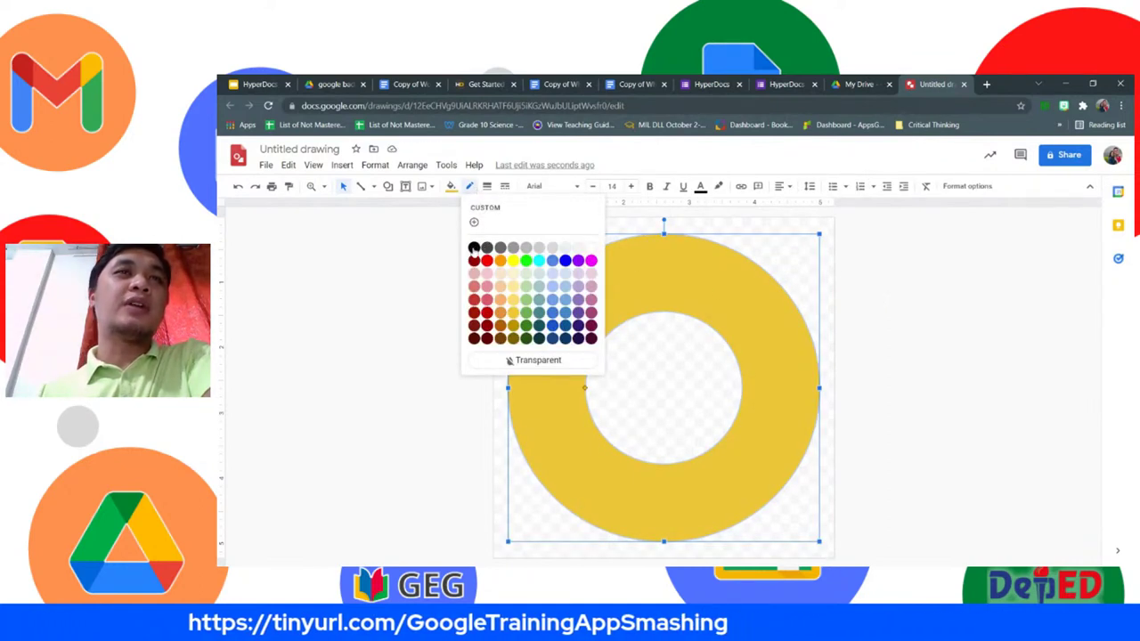
left_click(474, 248)
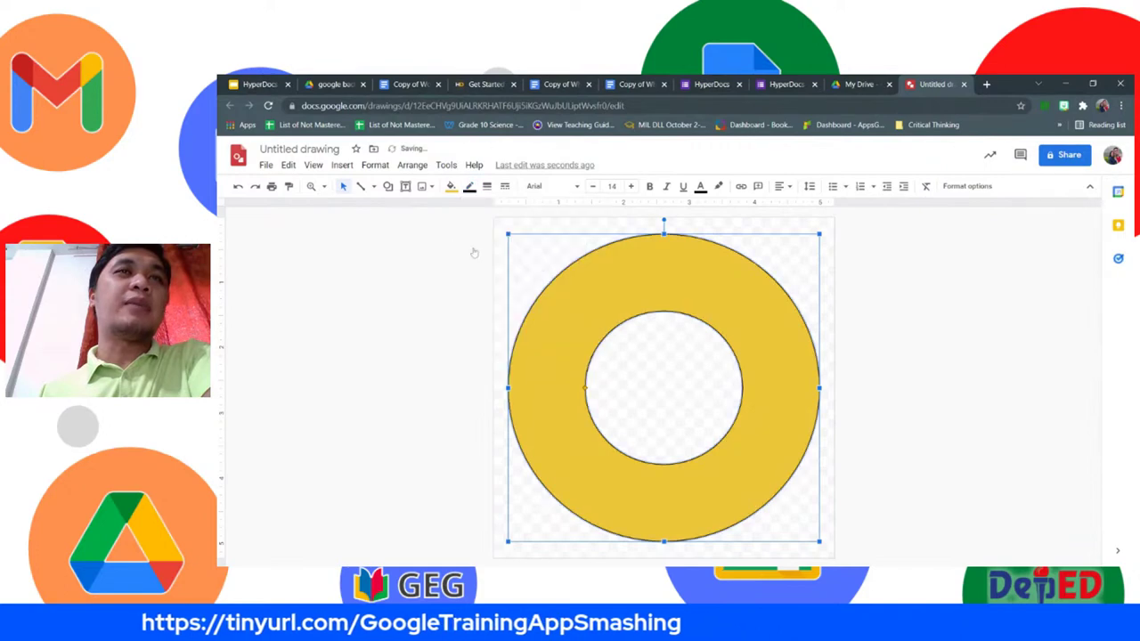
Set the donut shape's border weight to 4px.
left_click(486, 186)
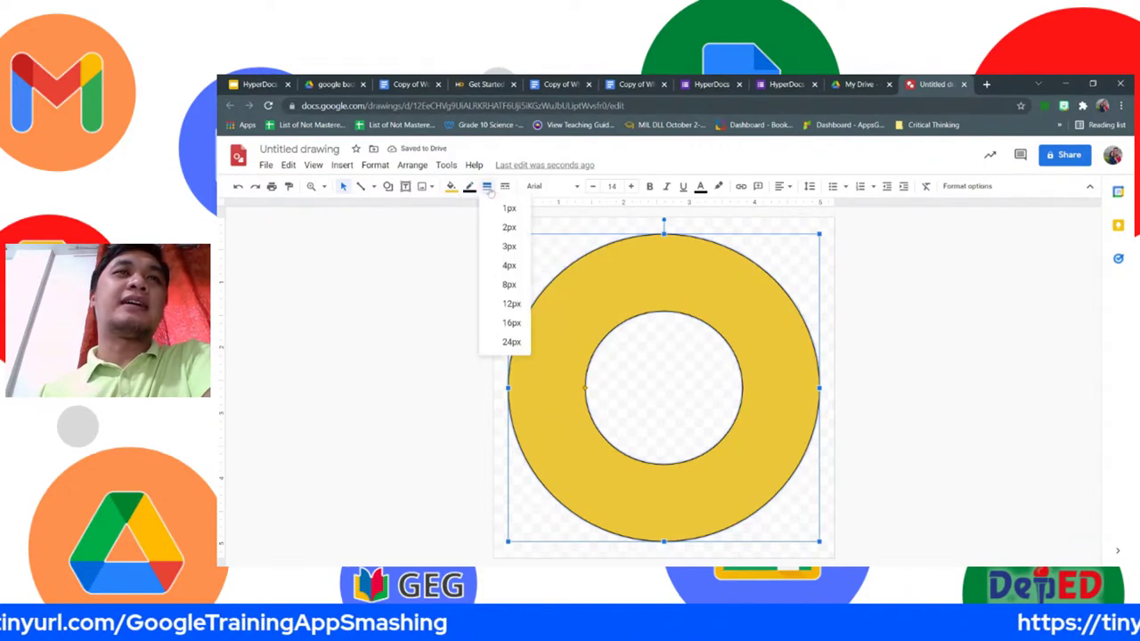
left_click(506, 266)
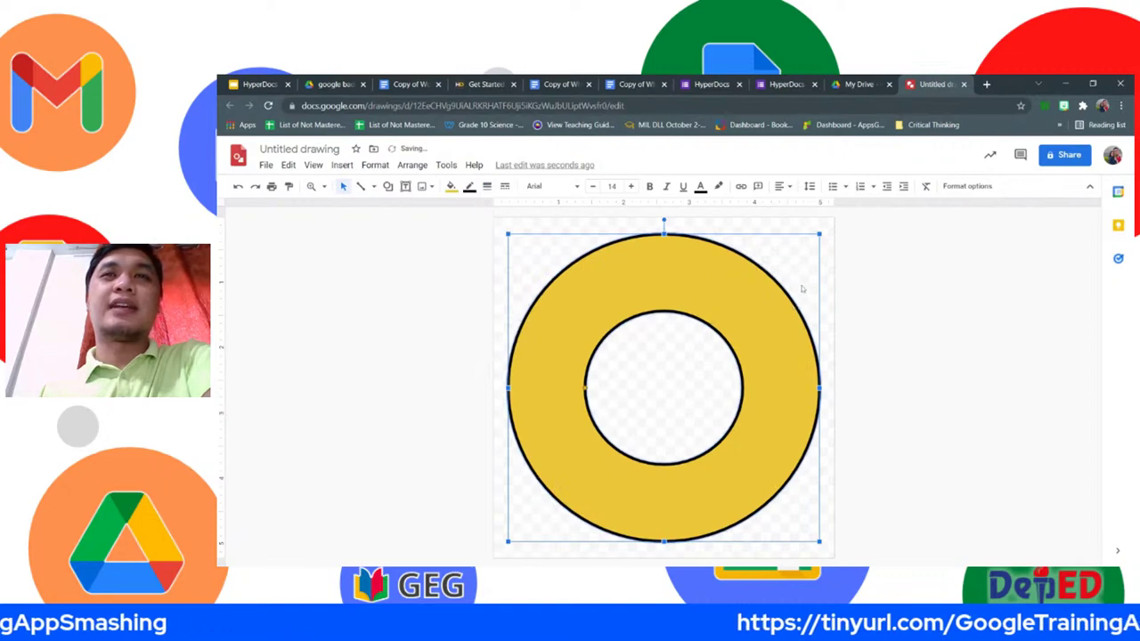
left_click(488, 186)
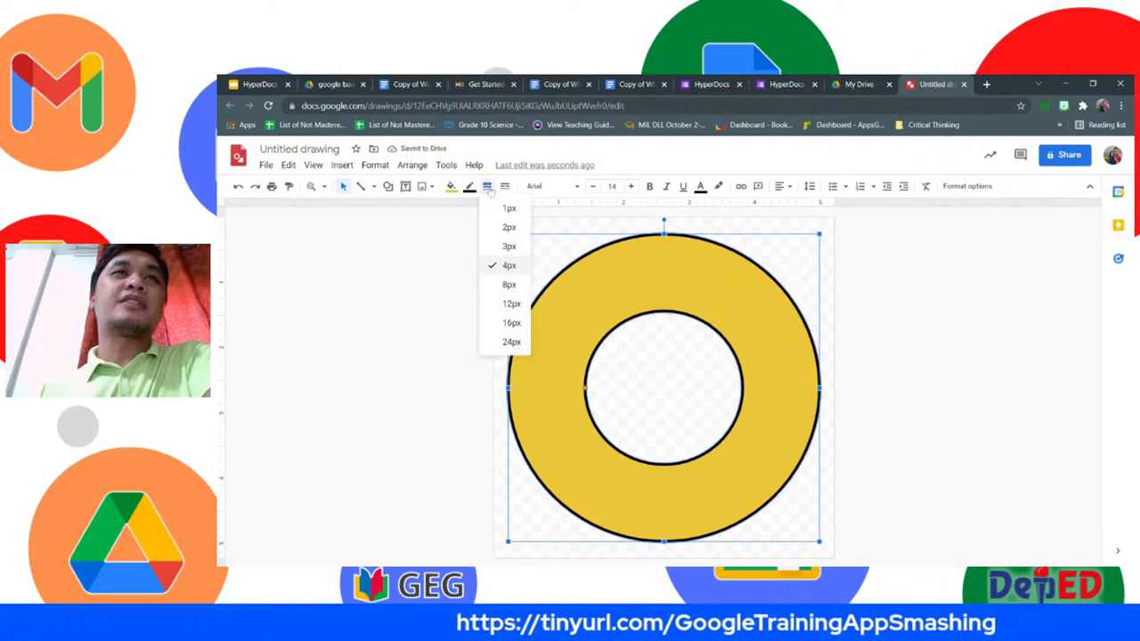
left_click(509, 266)
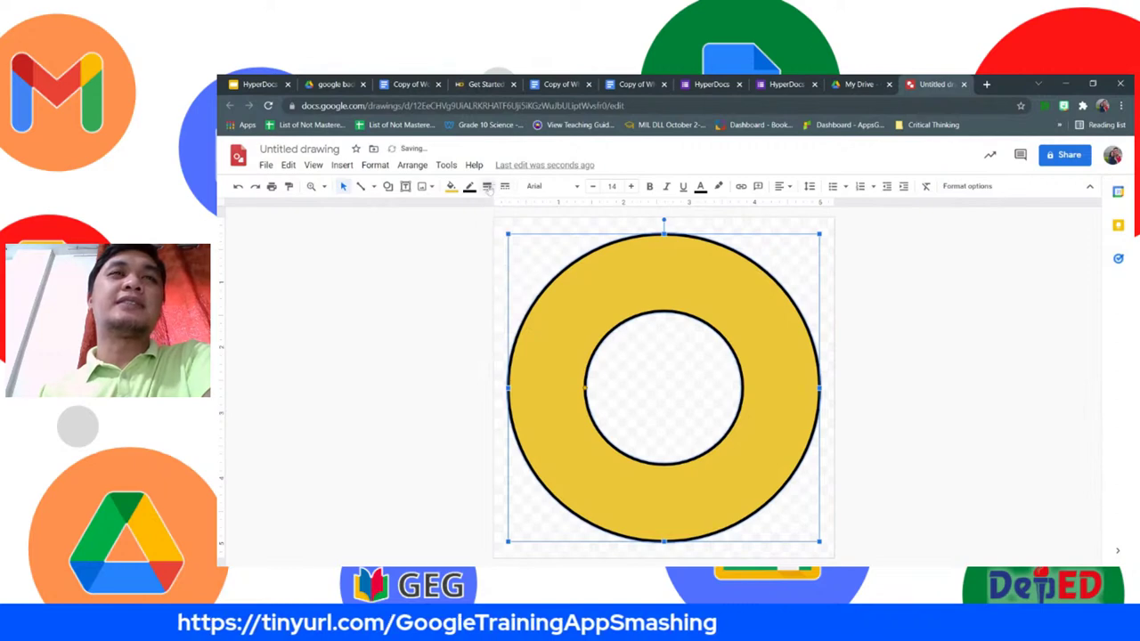
Check the border style of the google badge 1.png sample and give the donut shape a dotted border.
left_click(506, 188)
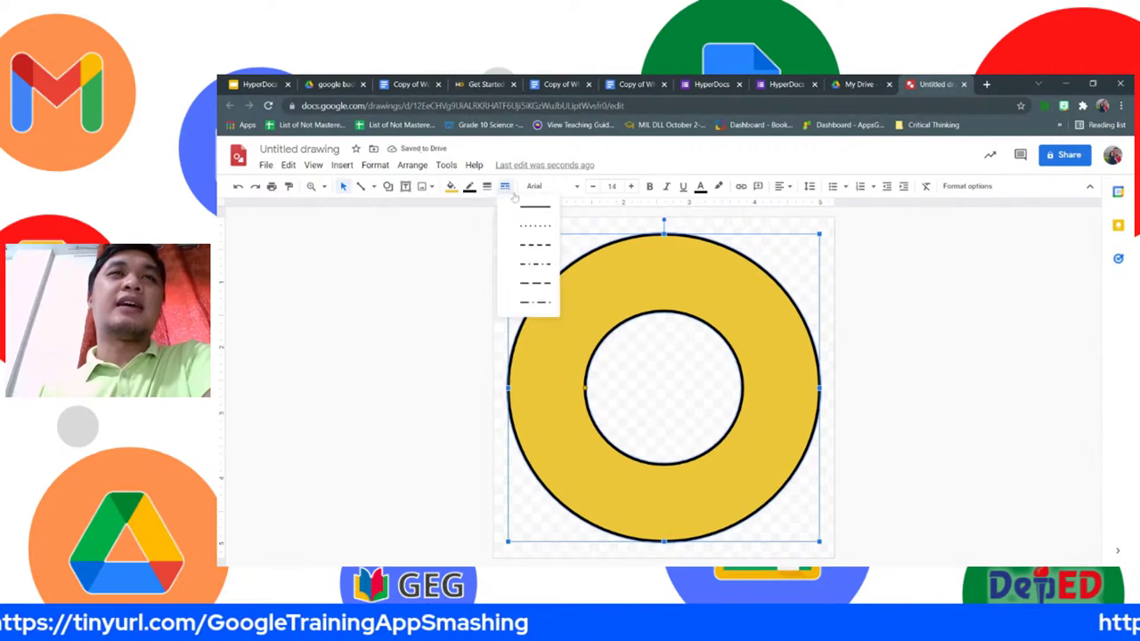
left_click(323, 84)
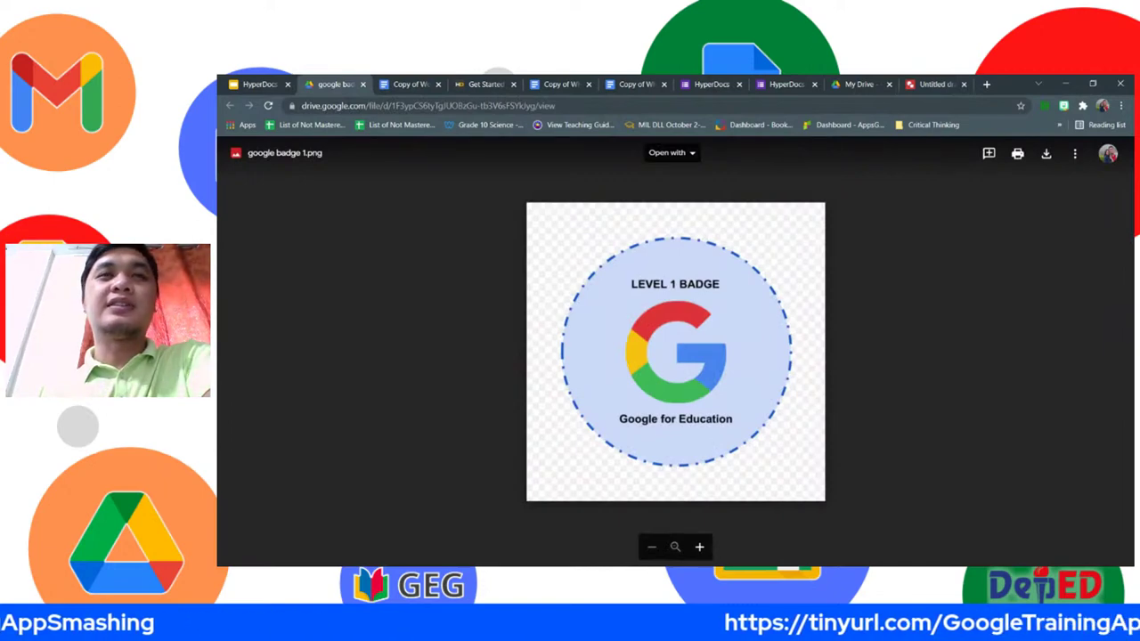
left_click(922, 84)
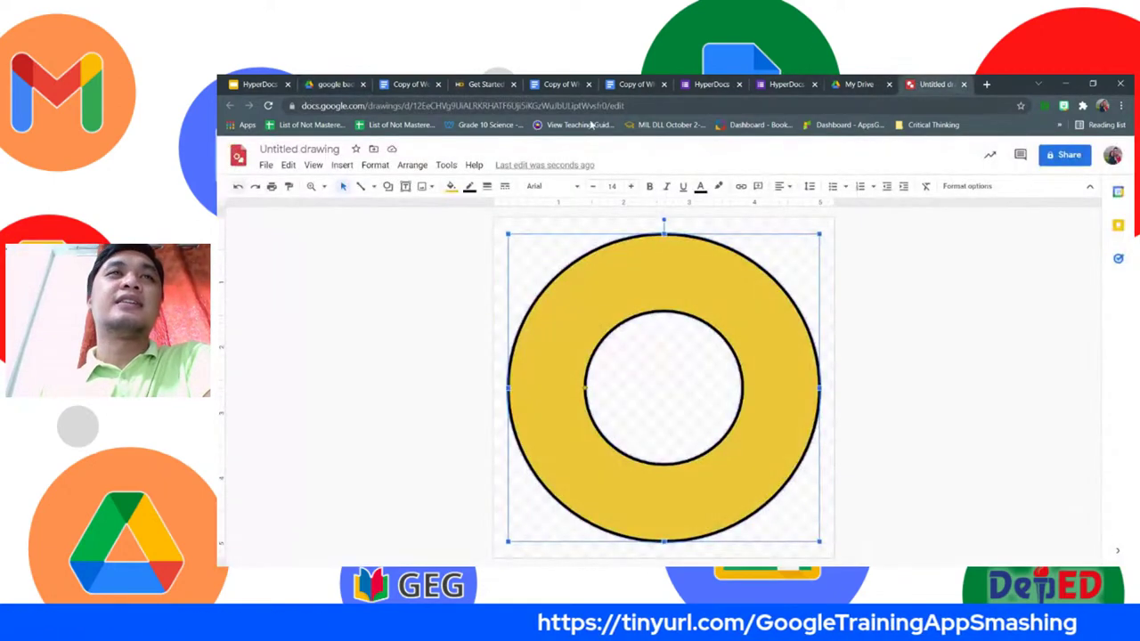
left_click(504, 186)
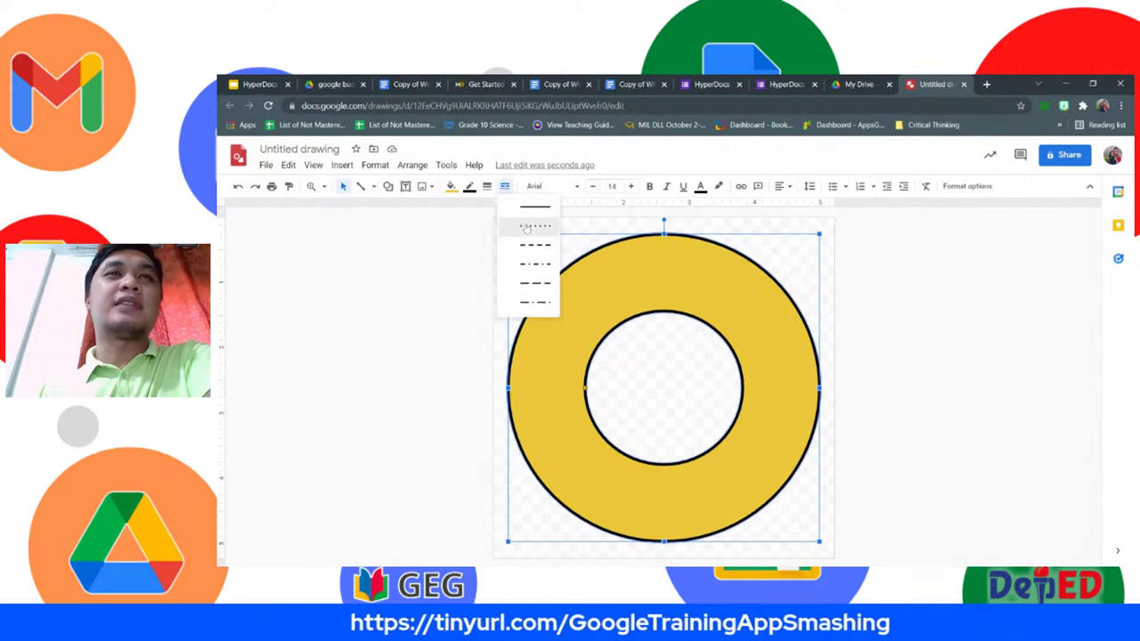
left_click(529, 232)
left_click(903, 355)
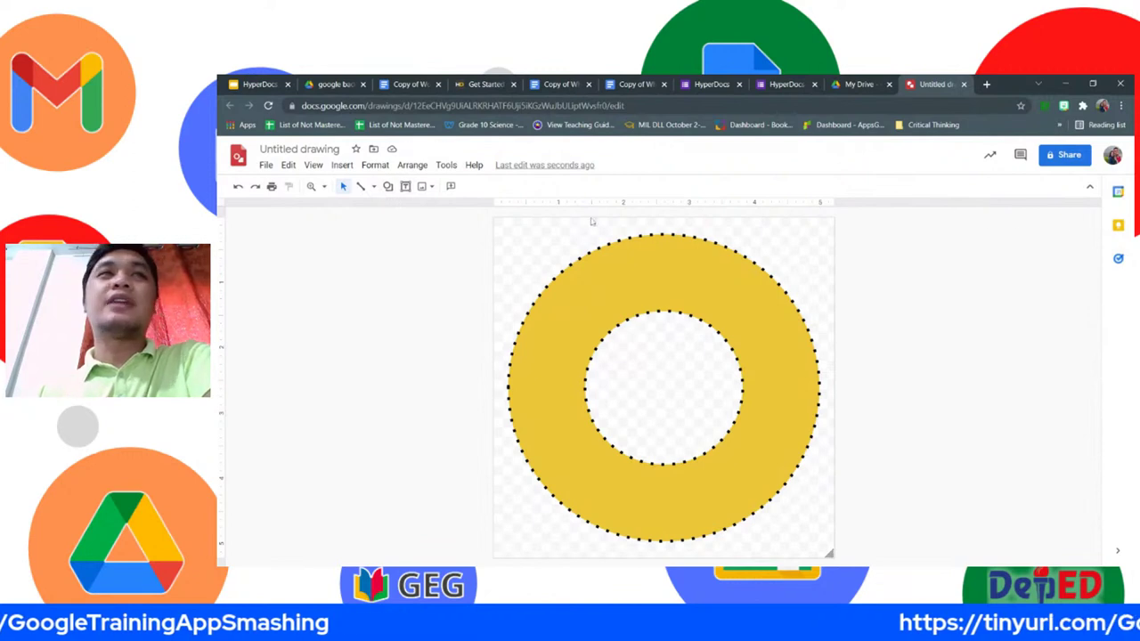
Search the web for "google logo" images to insert into the drawing.
left_click(288, 165)
mouse_move(342, 166)
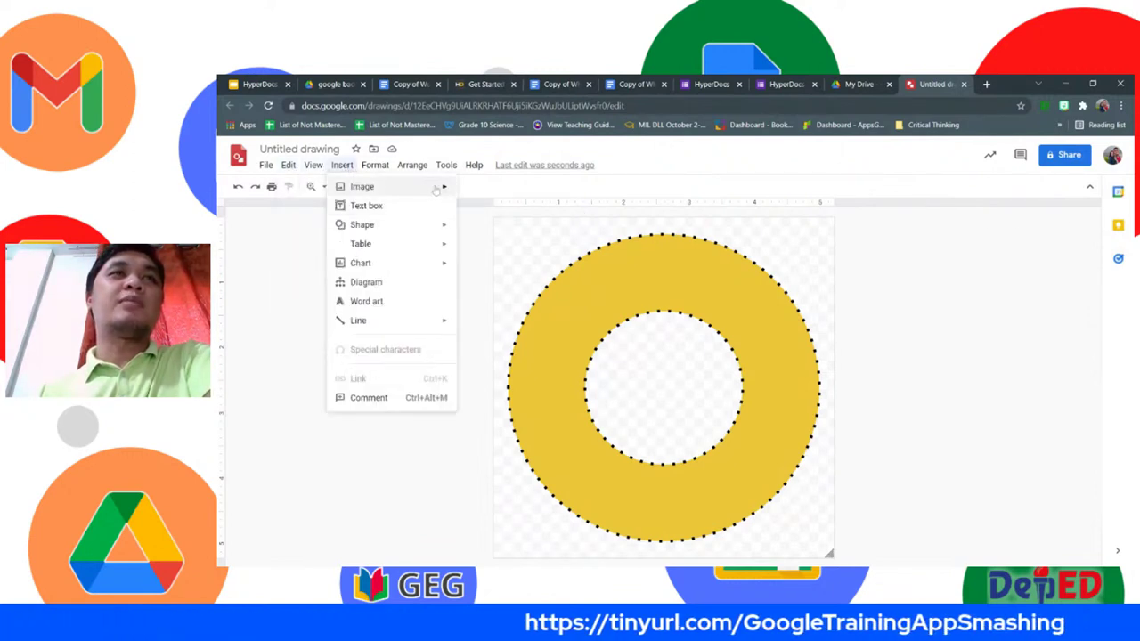
mouse_move(437, 188)
left_click(512, 208)
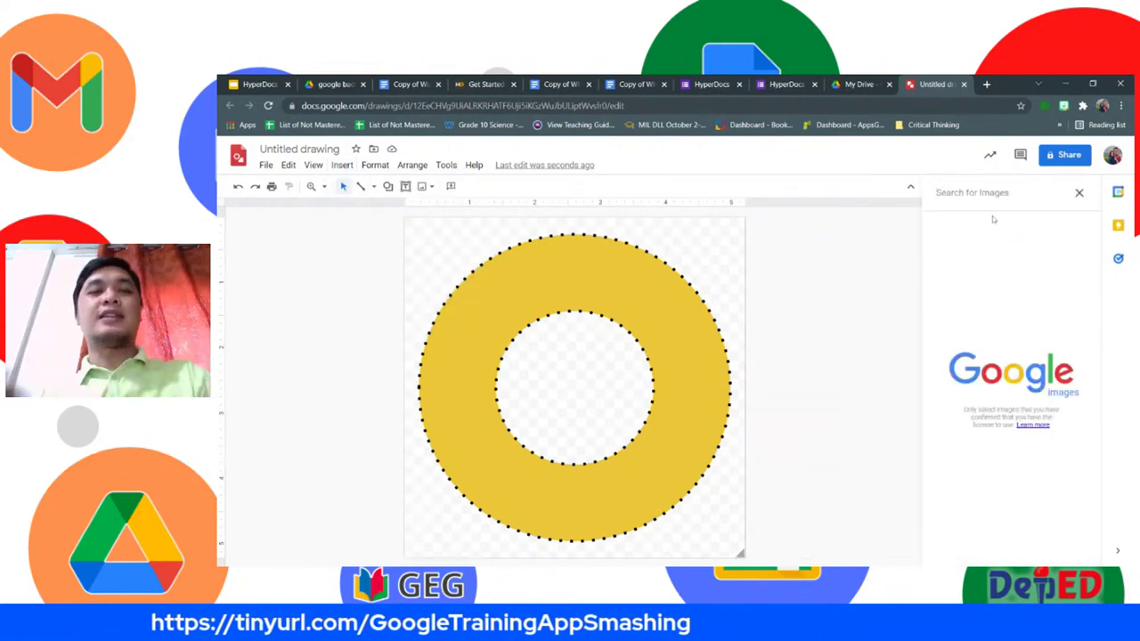
type("google logo")
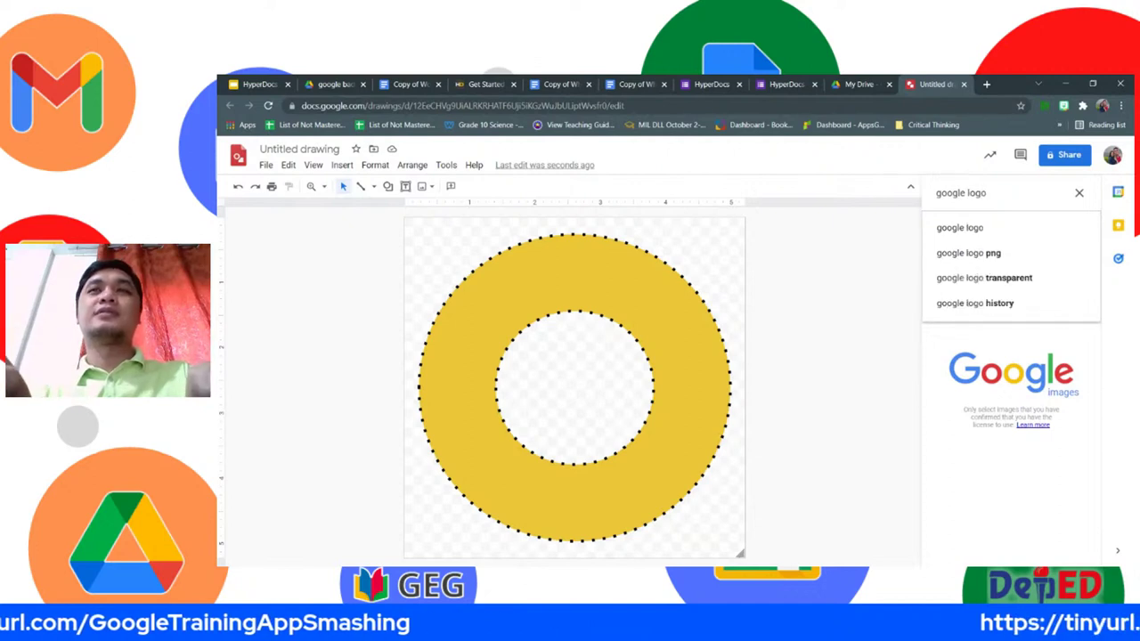
key("Return")
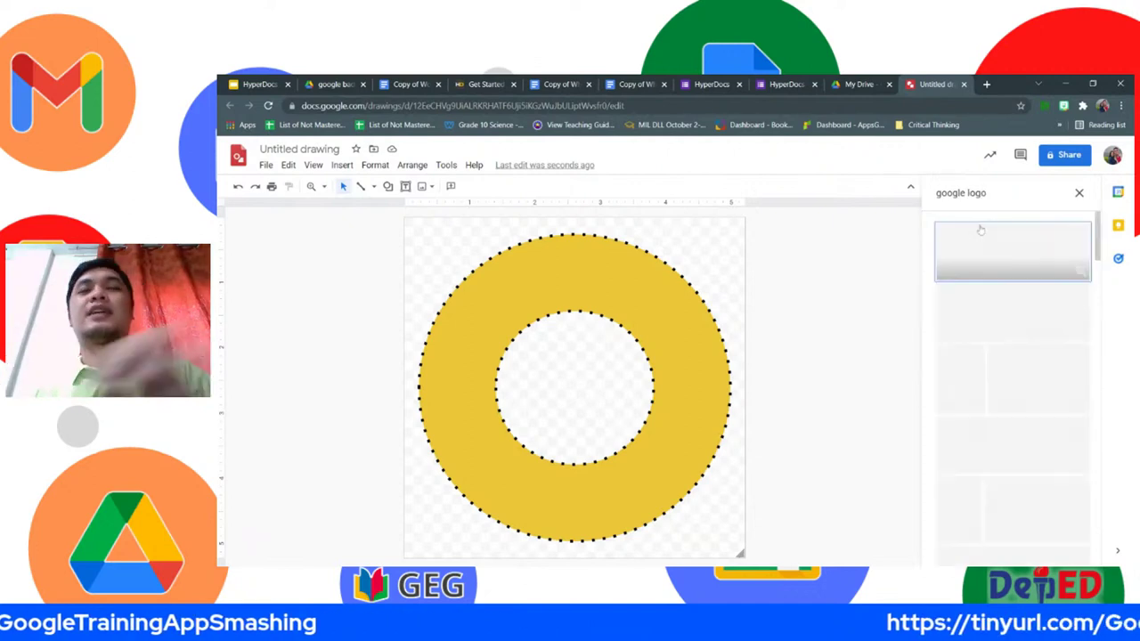
Insert the shaded multicolour Google G logo from the image results into the drawing.
scroll(1020, 277, "down", 3)
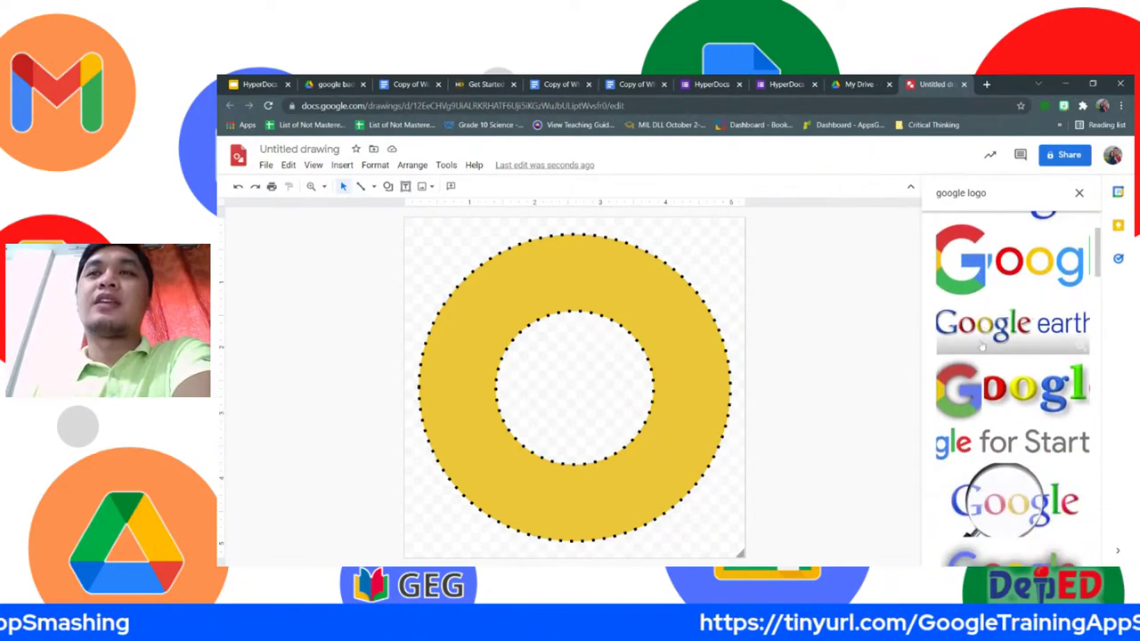
scroll(958, 310, "up", 1)
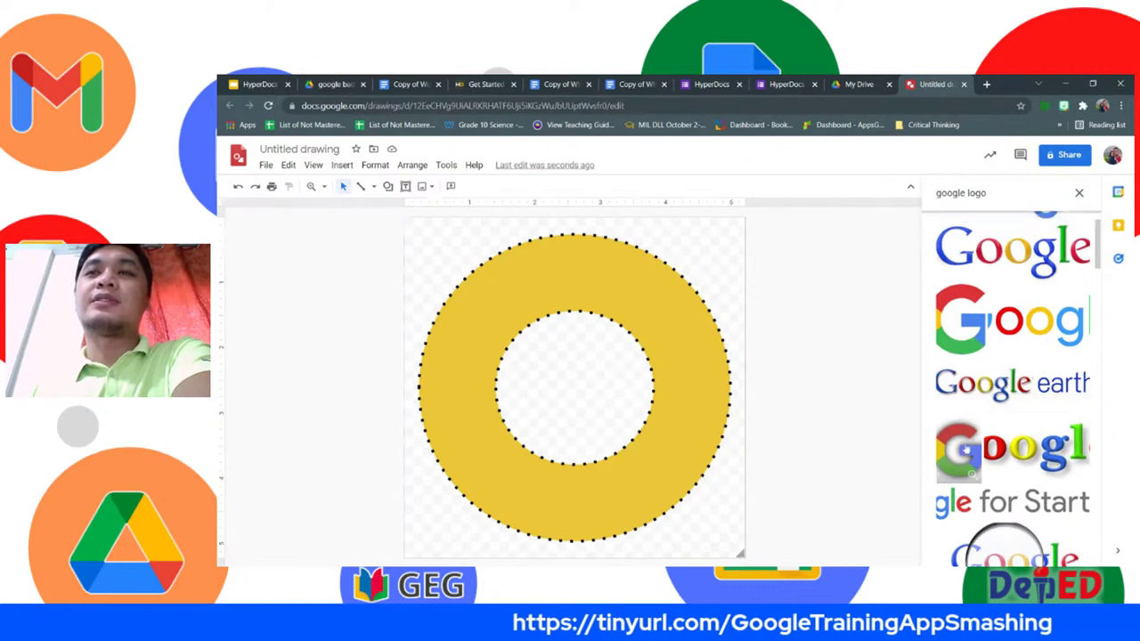
left_click(966, 450)
left_click(1069, 554)
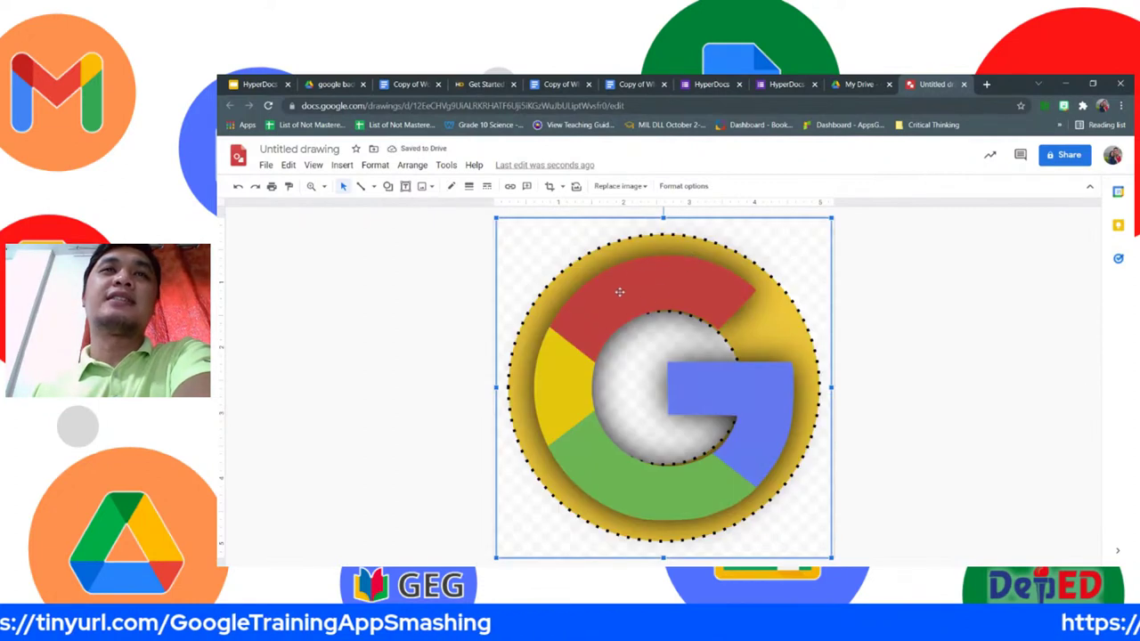
Shrink the Google G logo and centre it inside the donut's inner hole, leaving it deselected.
left_click_drag(806, 234, 667, 337)
left_click_drag(581, 492, 658, 434)
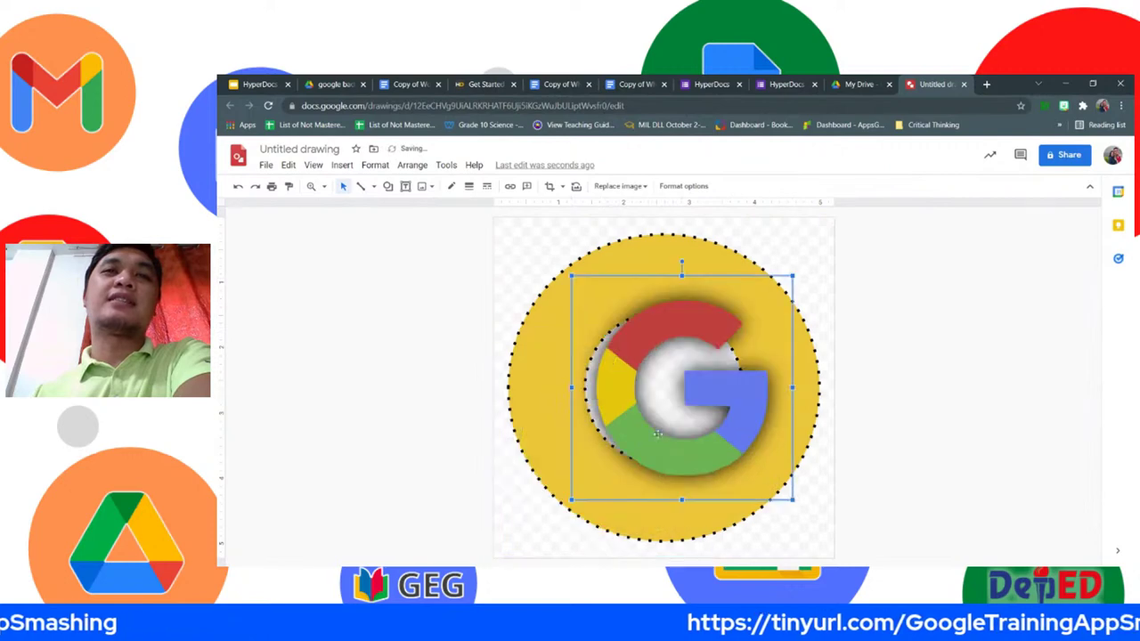
left_click_drag(793, 277, 740, 329)
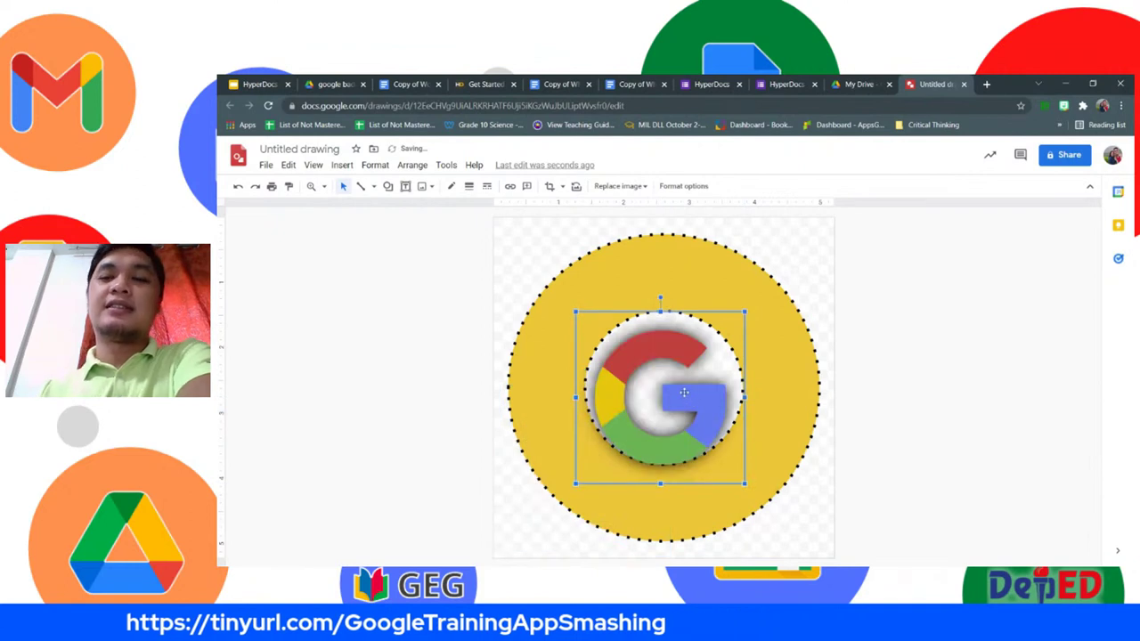
key("Right")
key("Right")
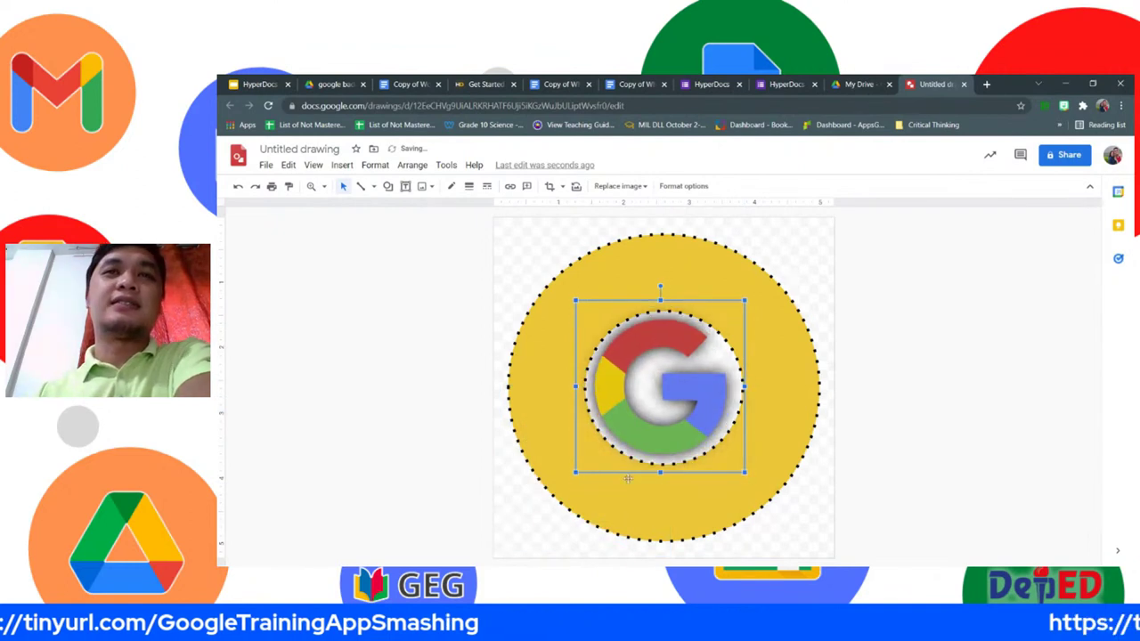
key("Right")
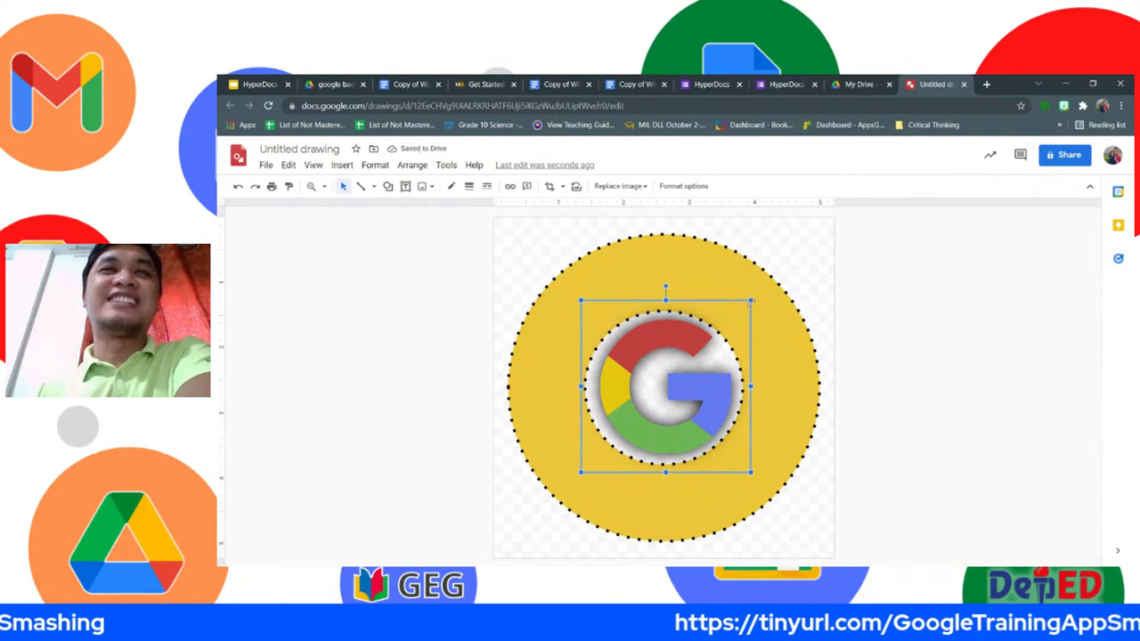
left_click_drag(751, 301, 740, 311)
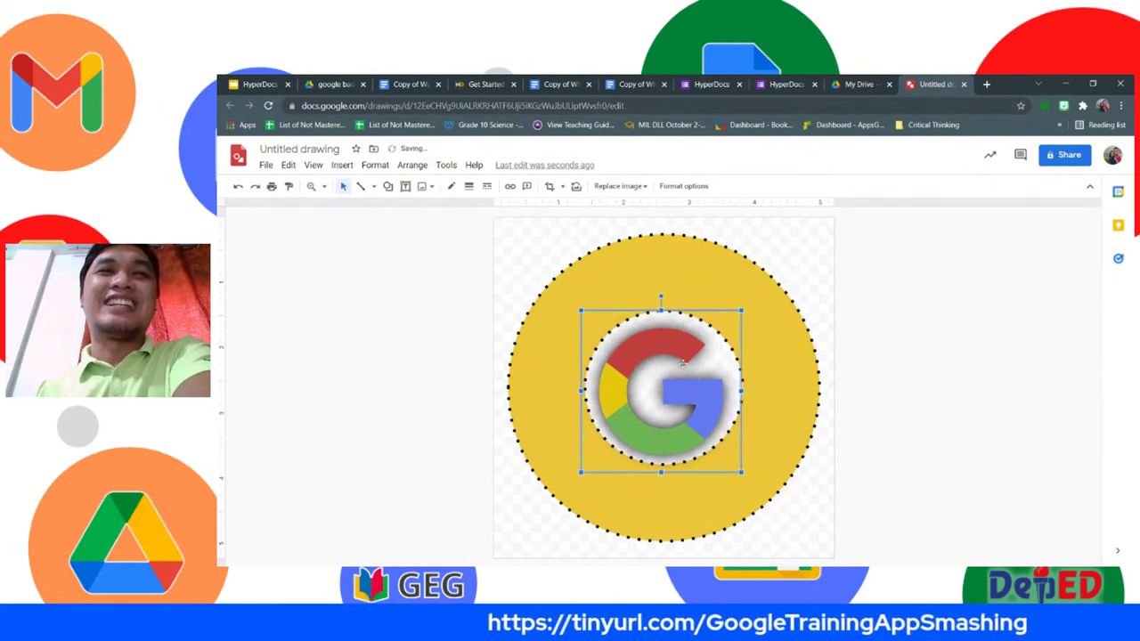
key("Right")
key("Up")
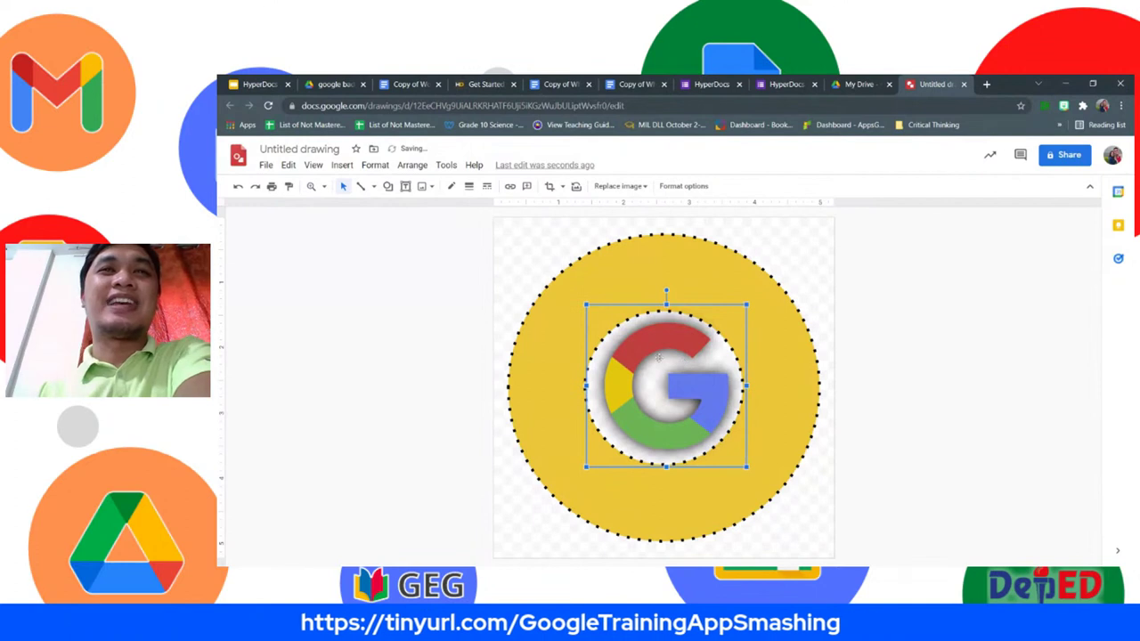
left_click(830, 376)
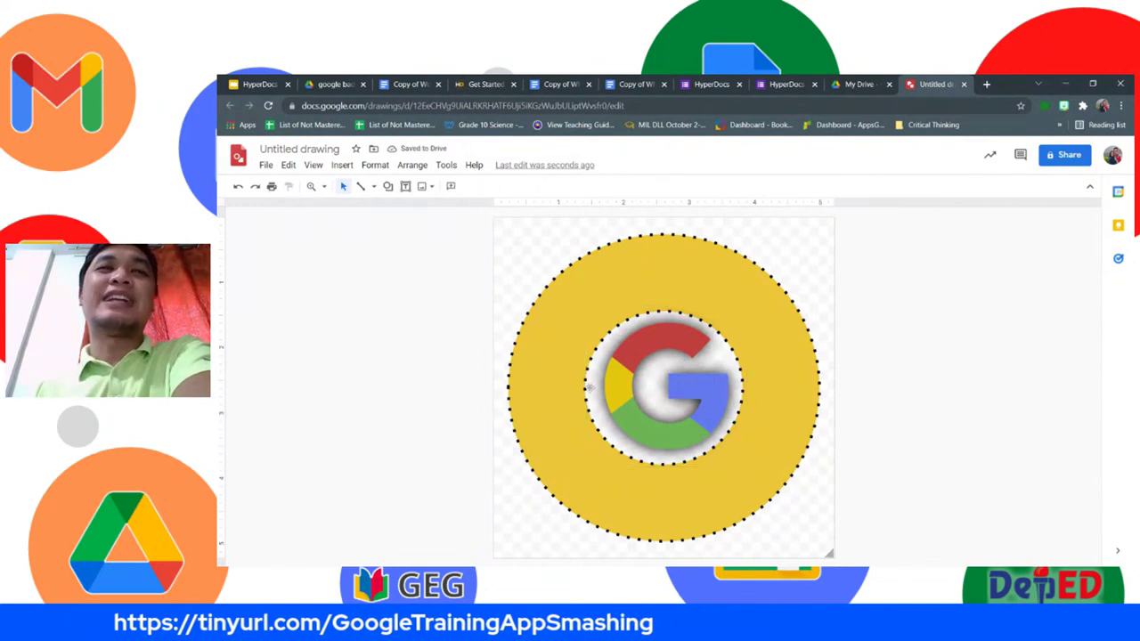
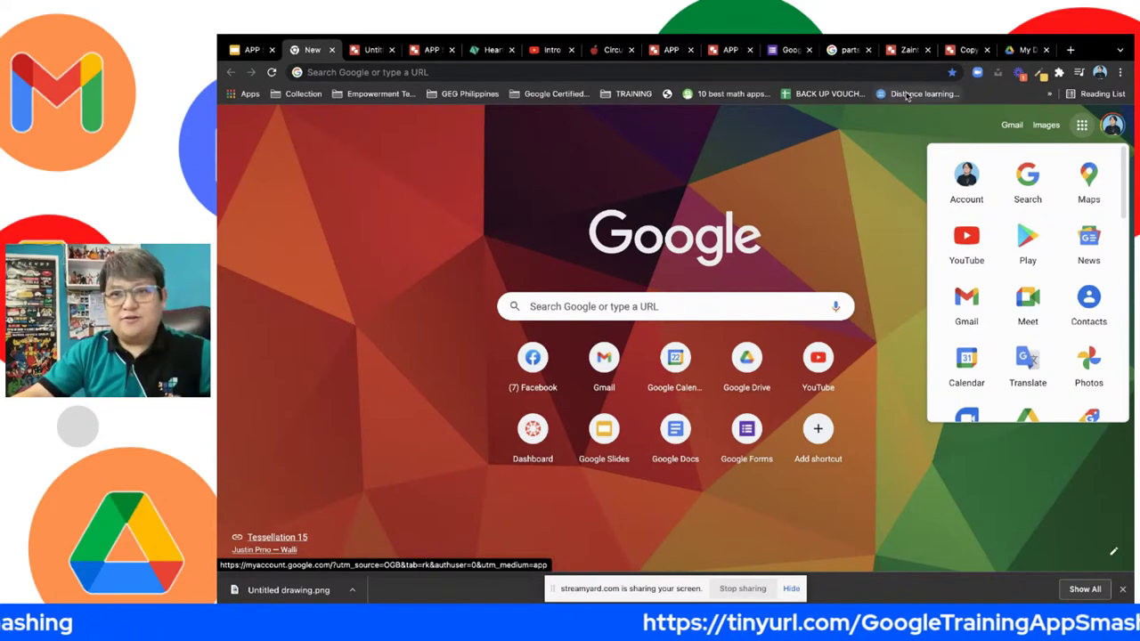
Create a new Google Drawings file from Google Drive and shrink its canvas to about 6.4 by 5.3 inches.
left_click(1023, 50)
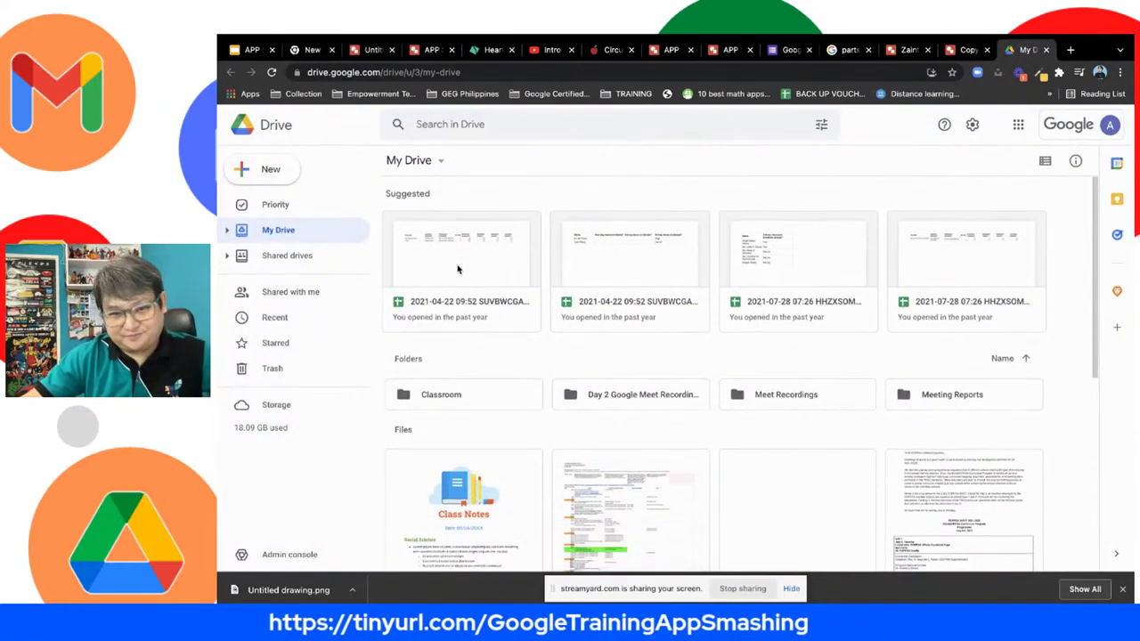
scroll(455, 267, "down", 1)
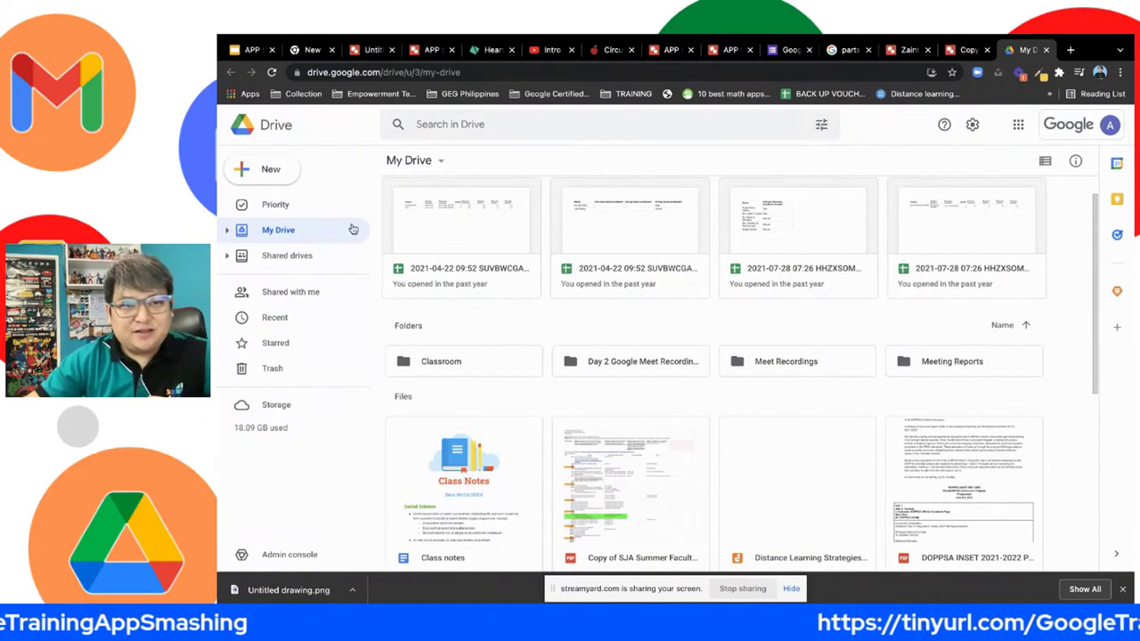
left_click(263, 174)
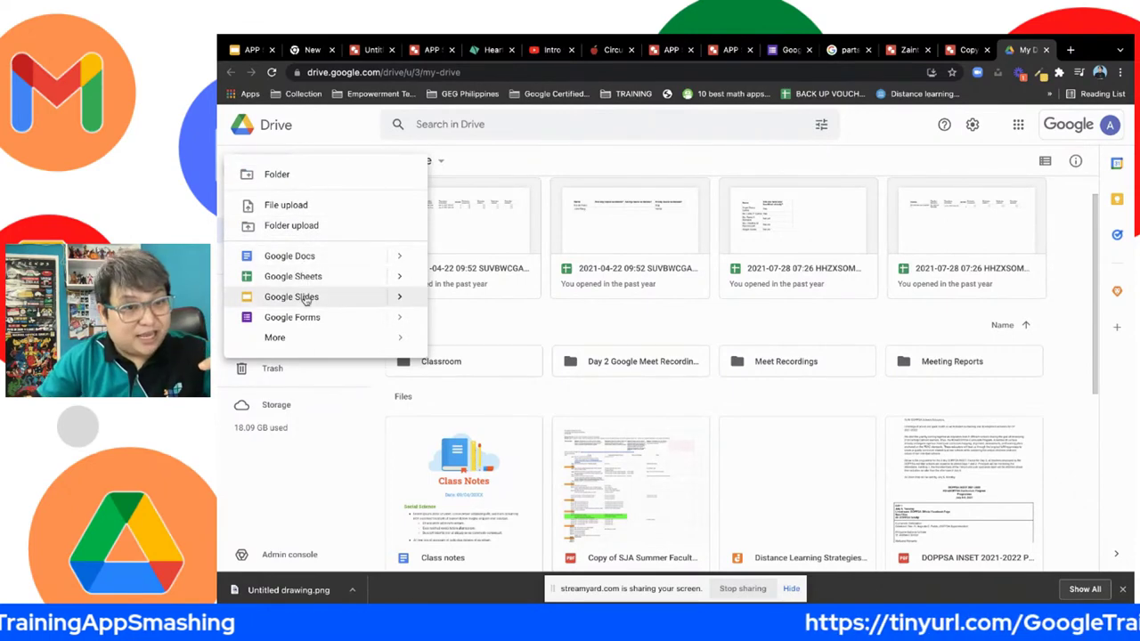
mouse_move(310, 340)
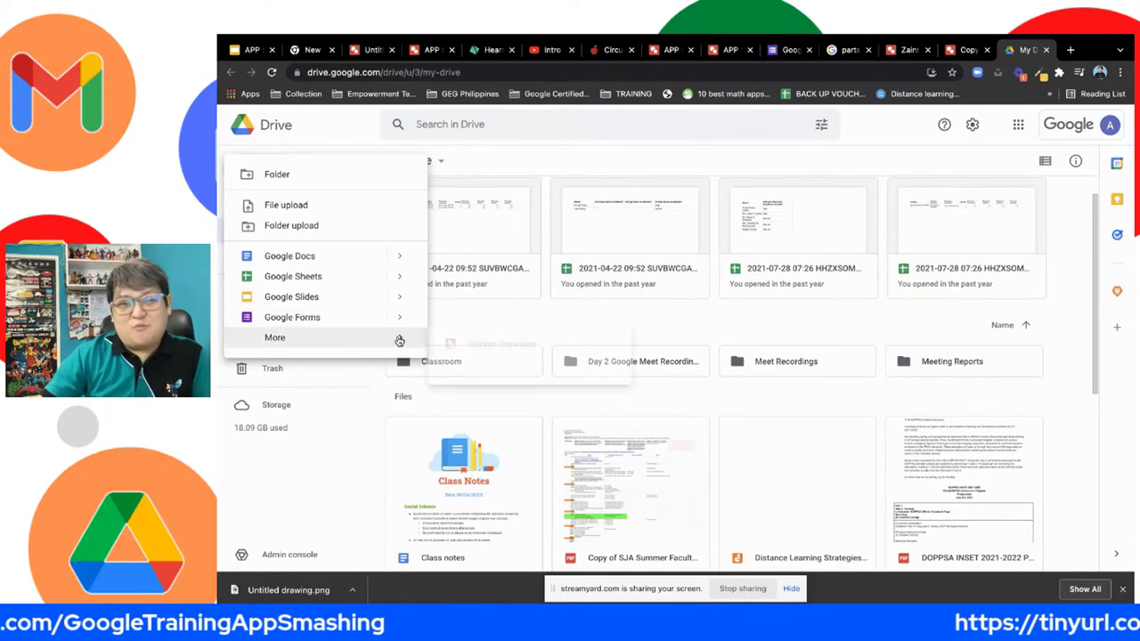
mouse_move(394, 338)
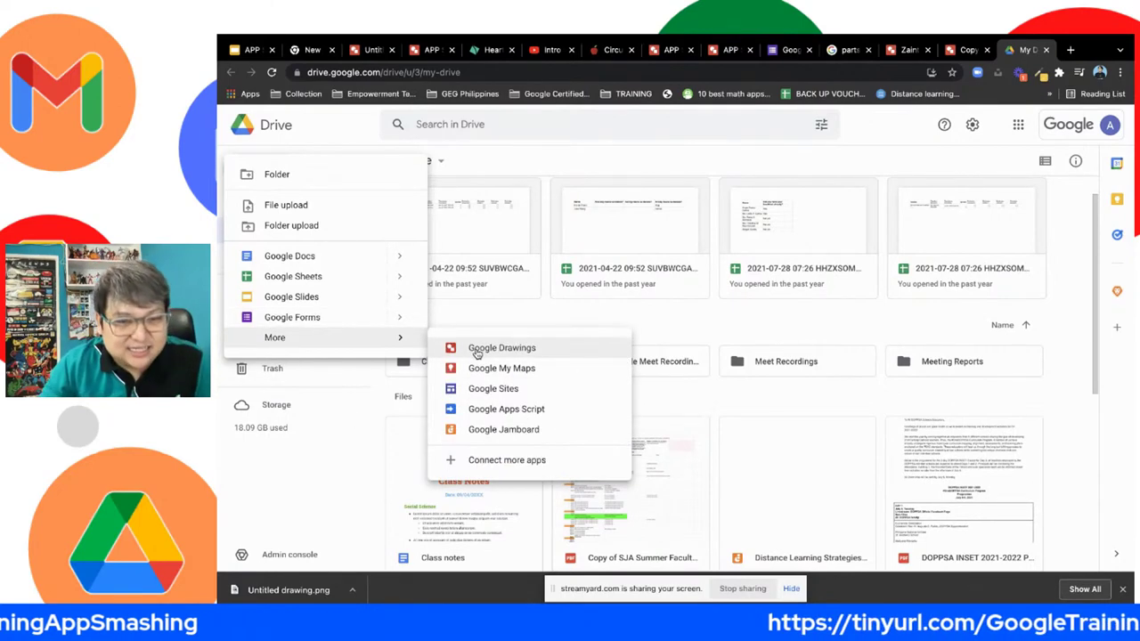
left_click(499, 349)
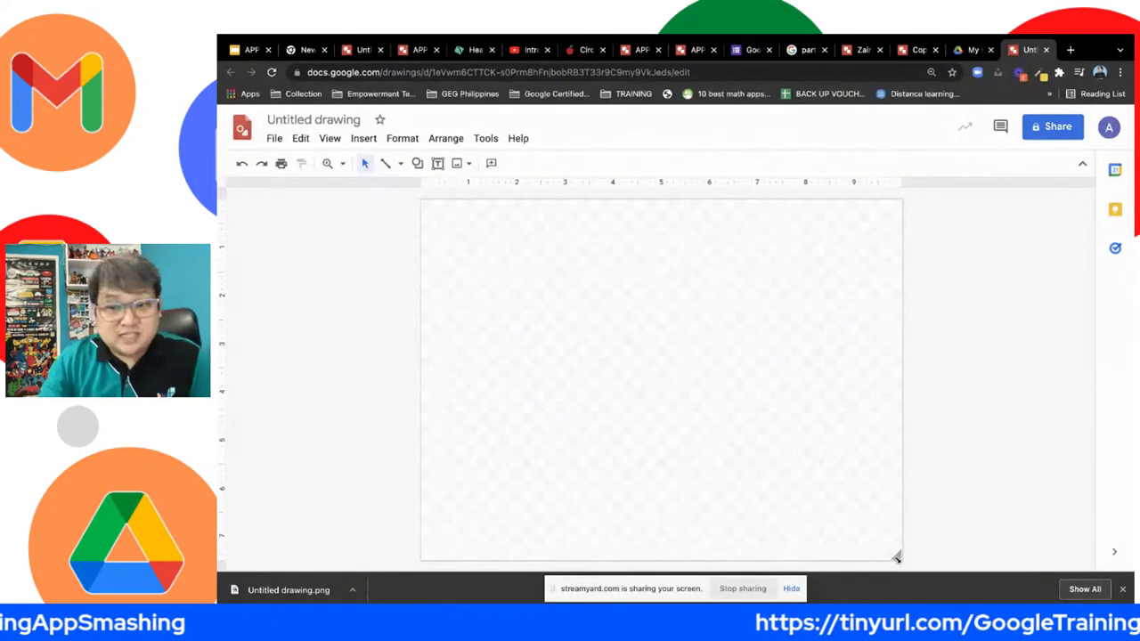
left_click_drag(896, 555, 730, 455)
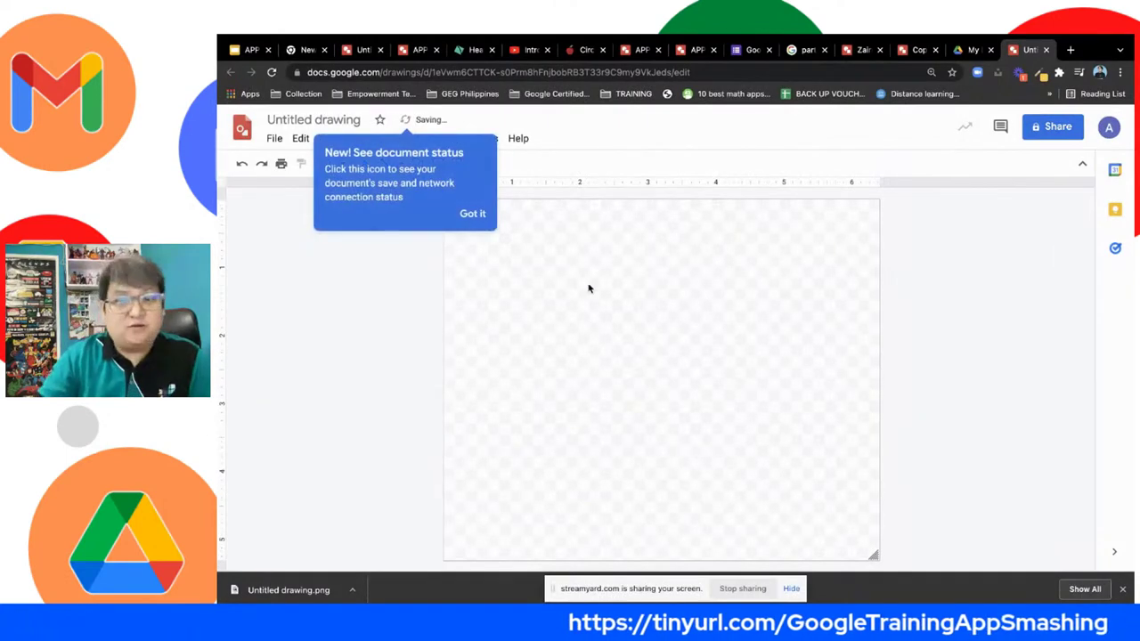
left_click(479, 214)
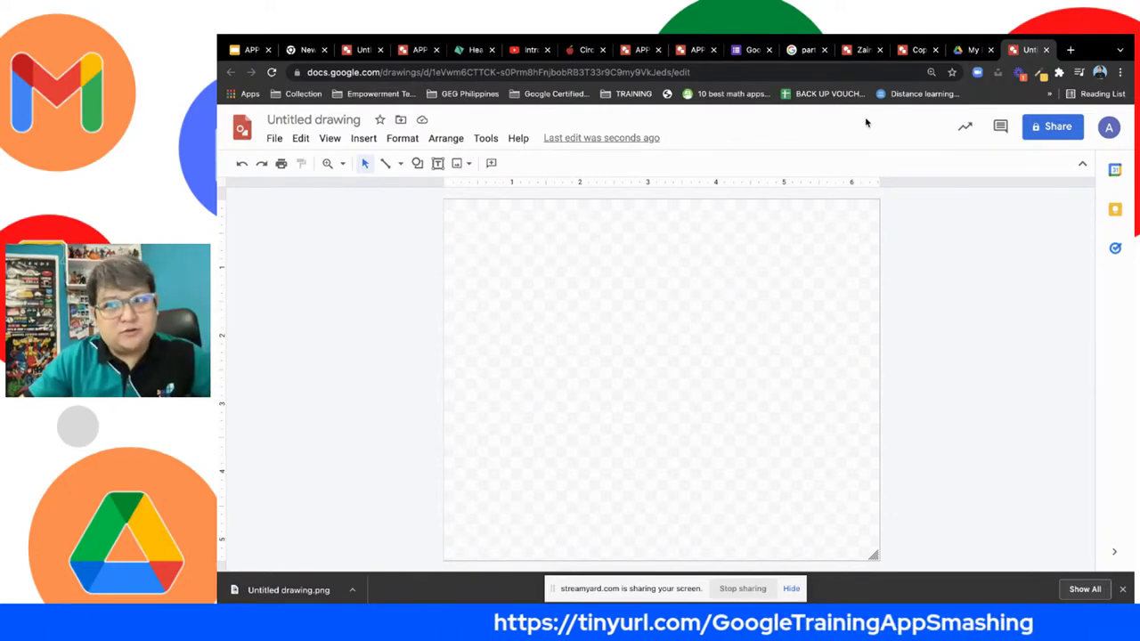
Try to open Google Drawings in a new browser tab at drawing.withgoogle.com and drawings.withgoogle.com.
left_click(1070, 50)
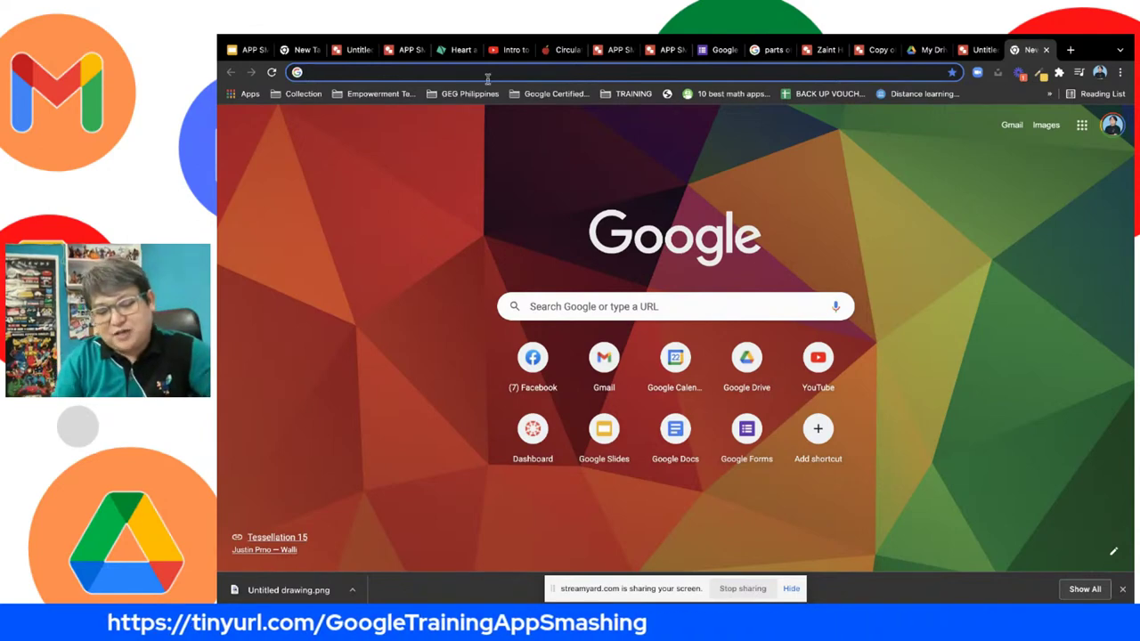
type("drawi")
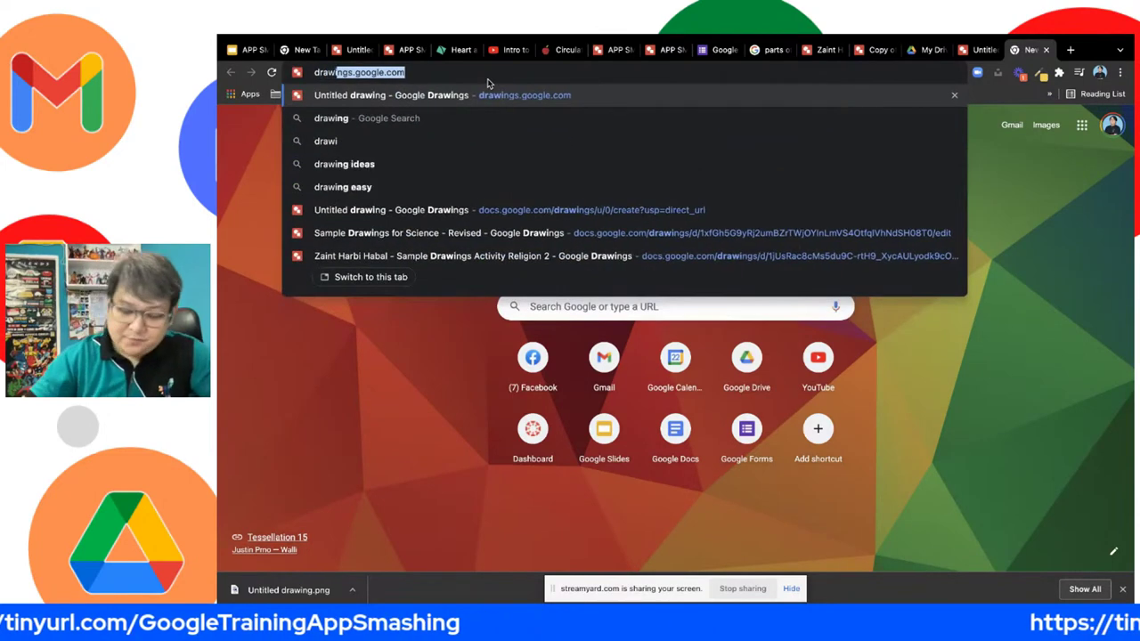
type("ng.w")
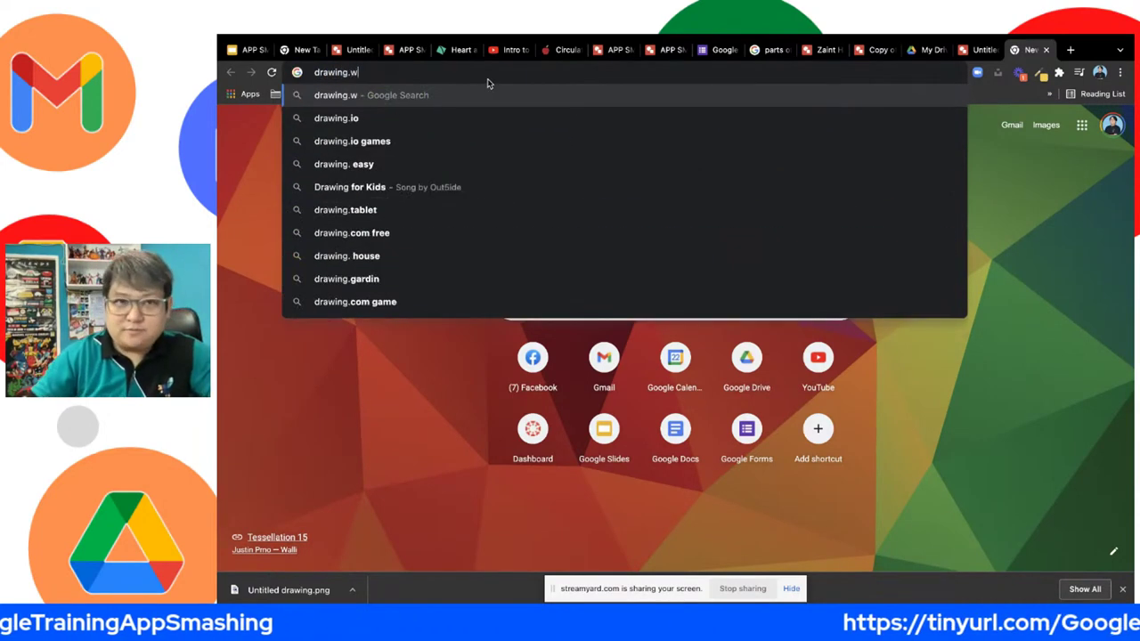
type("ithgoogle.com")
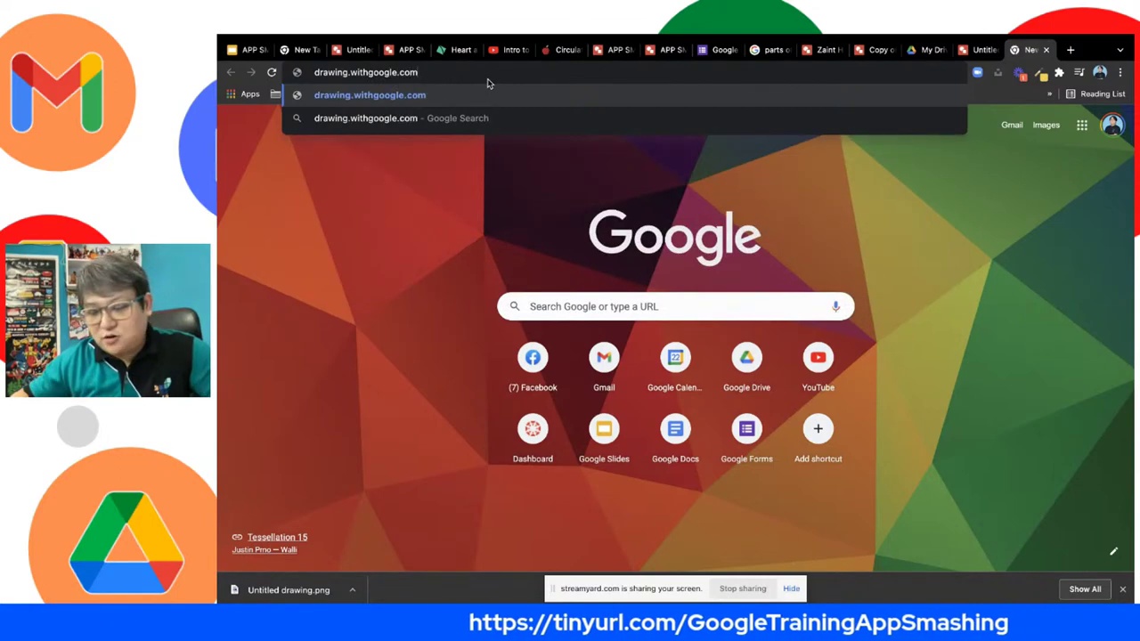
key("Return")
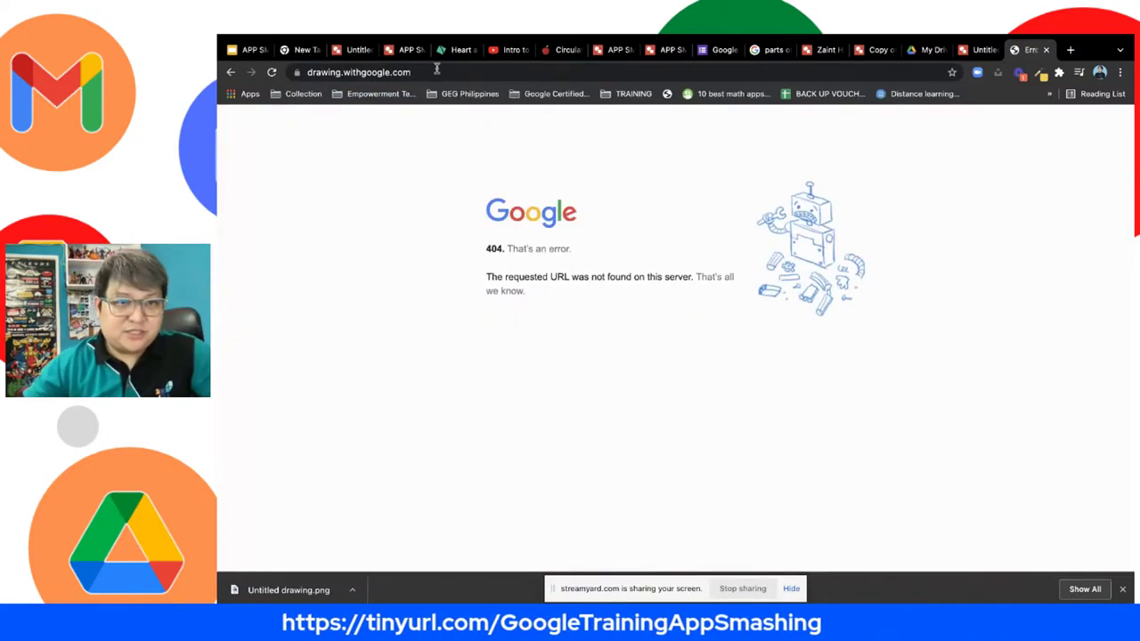
left_click(392, 72)
left_click(342, 73)
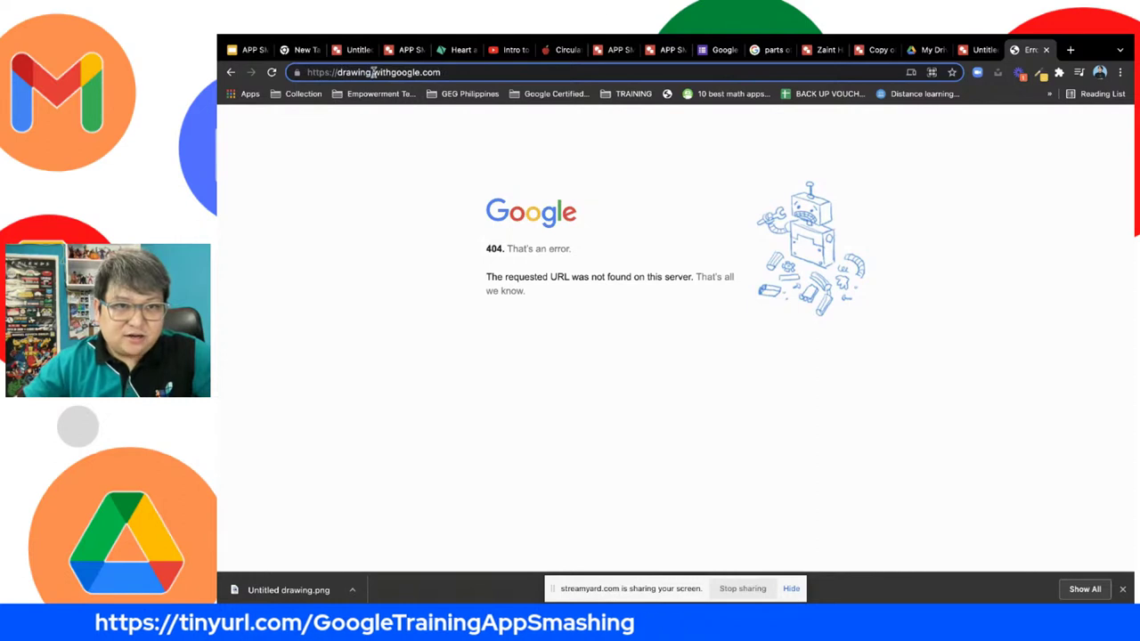
left_click(374, 73)
type("s")
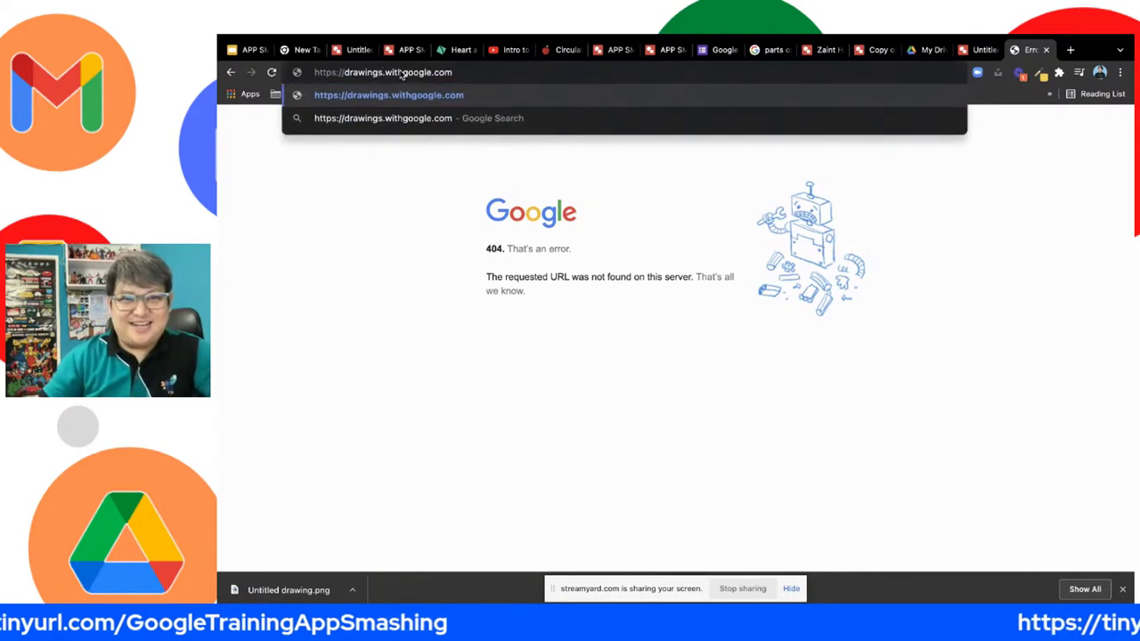
key("Return")
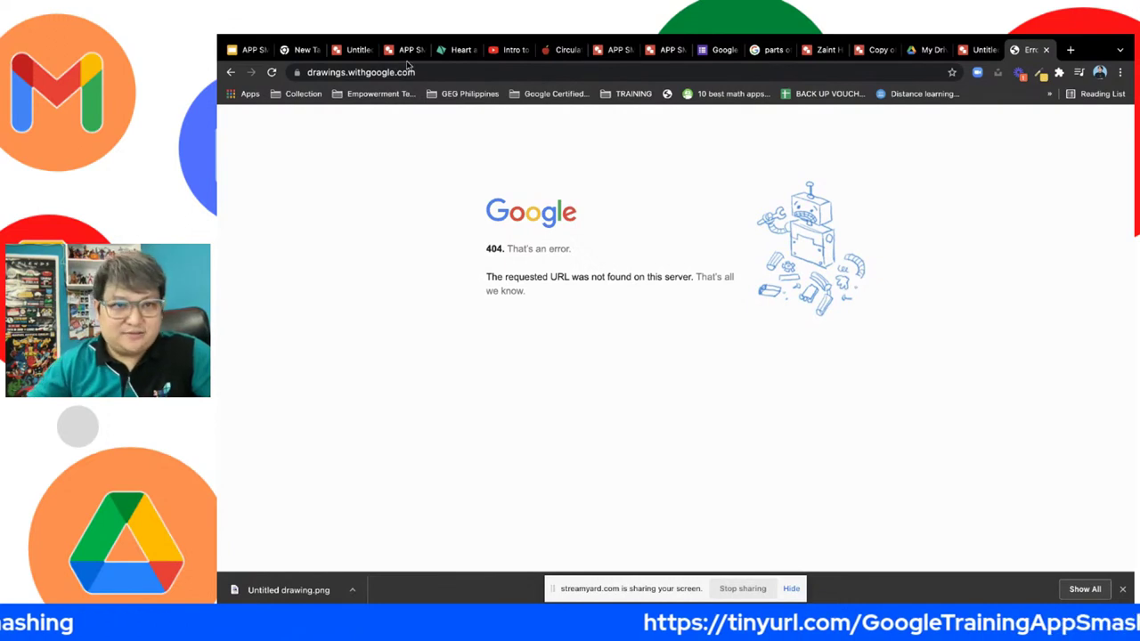
Open a new blank drawing through the address drawings.google.com.
left_click(412, 73)
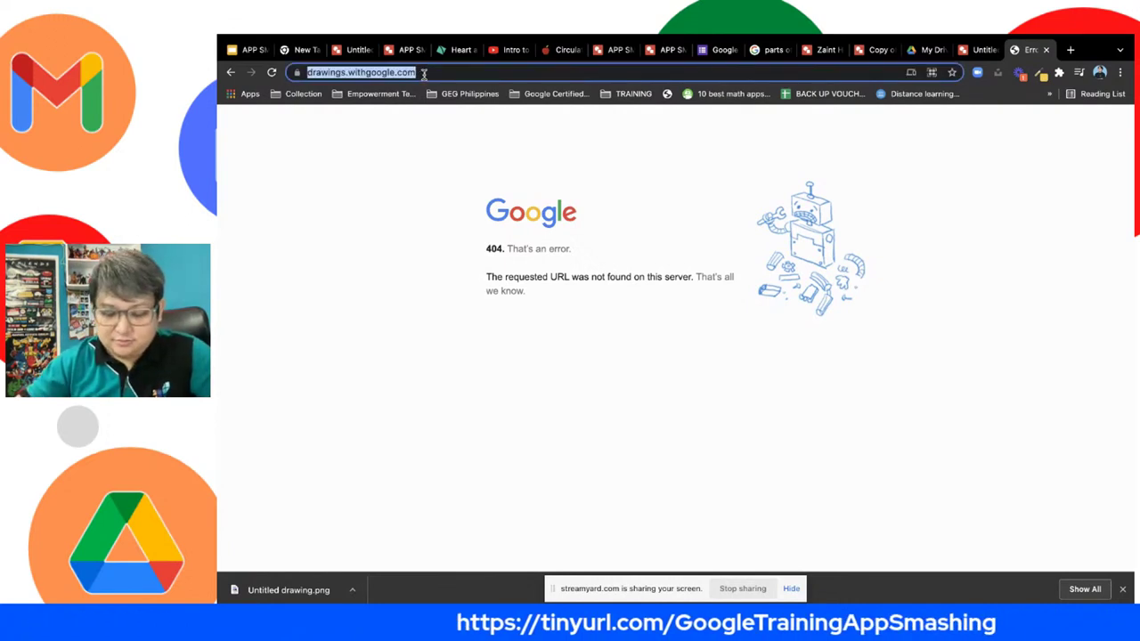
type("drawin")
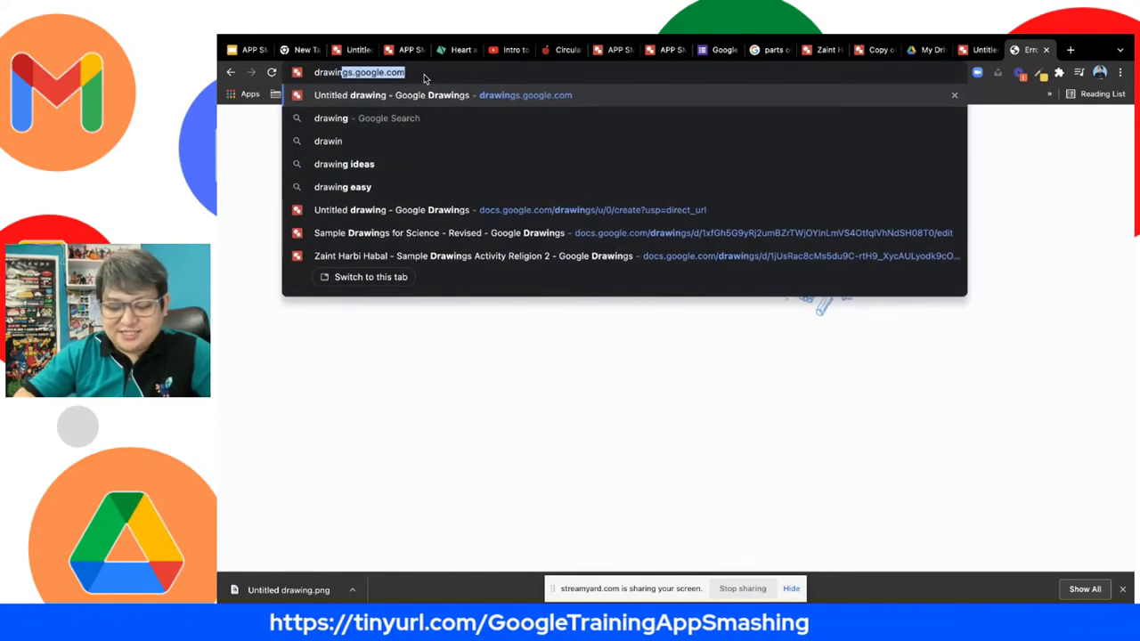
type("gs.googl")
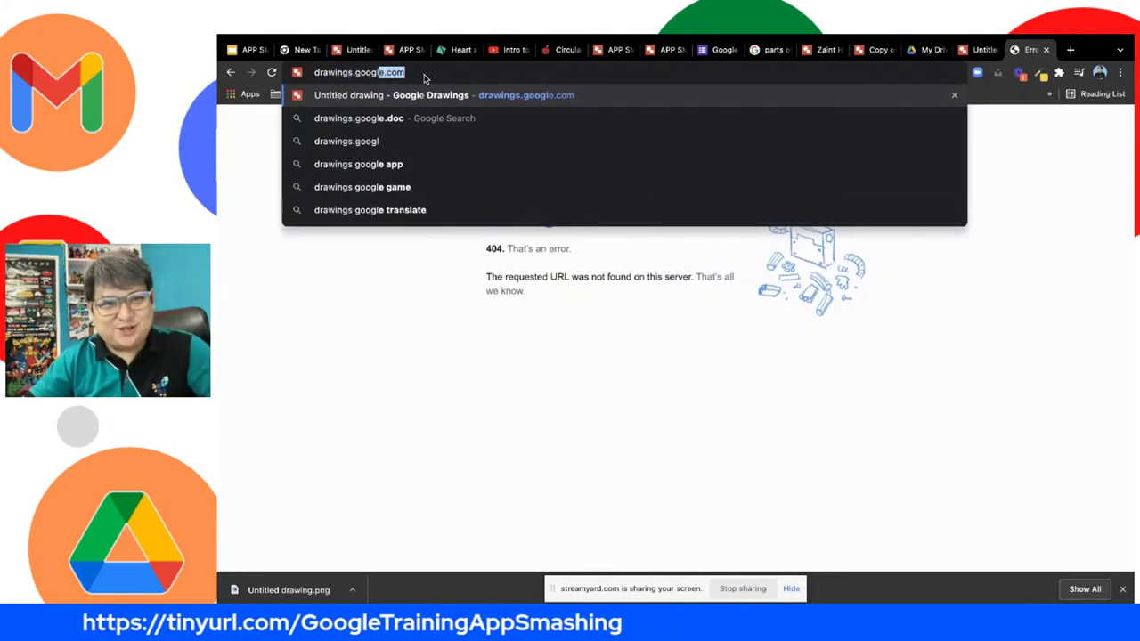
type("e.com")
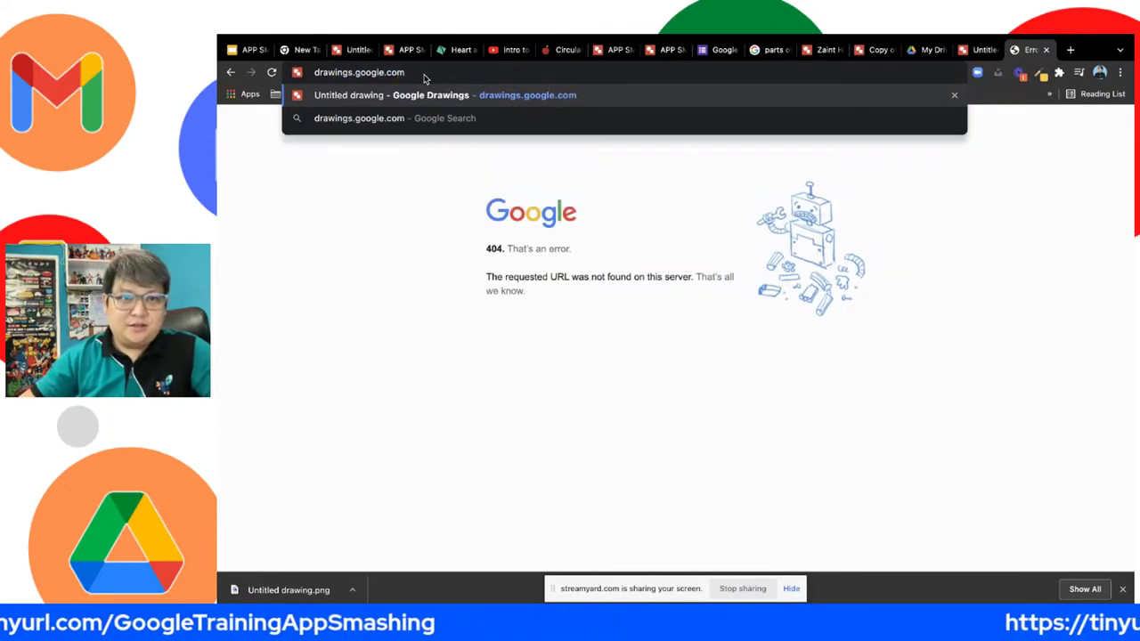
key("Return")
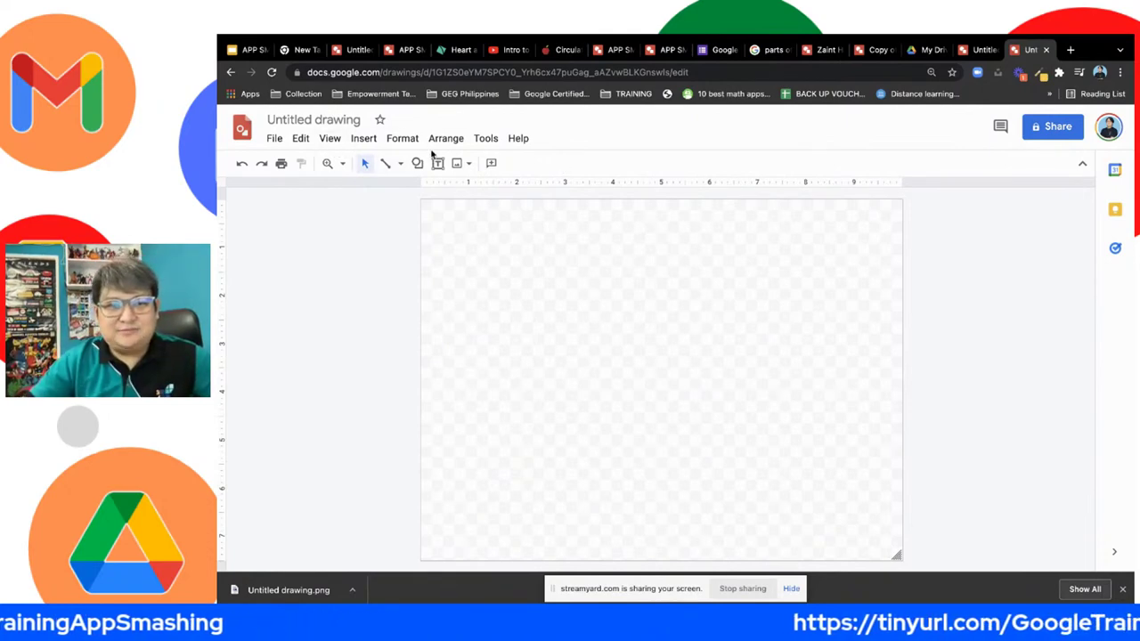
Draw a circle about 3.4 inches wide with the Oval shape, left of the canvas centre, and leave it deselected.
left_click(274, 139)
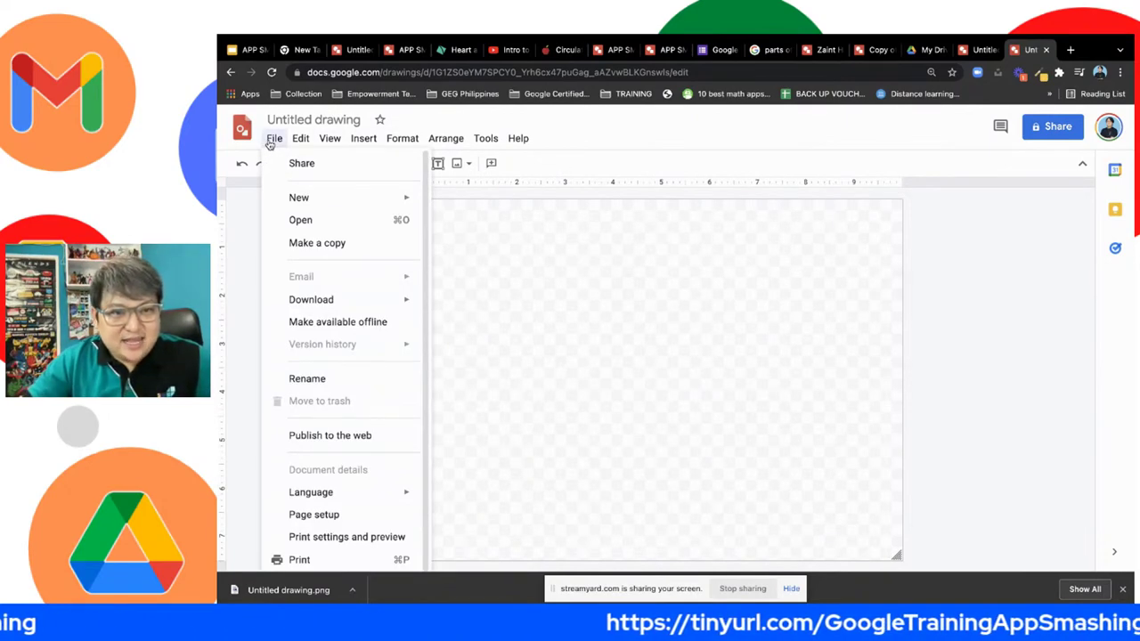
left_click(356, 142)
left_click(355, 143)
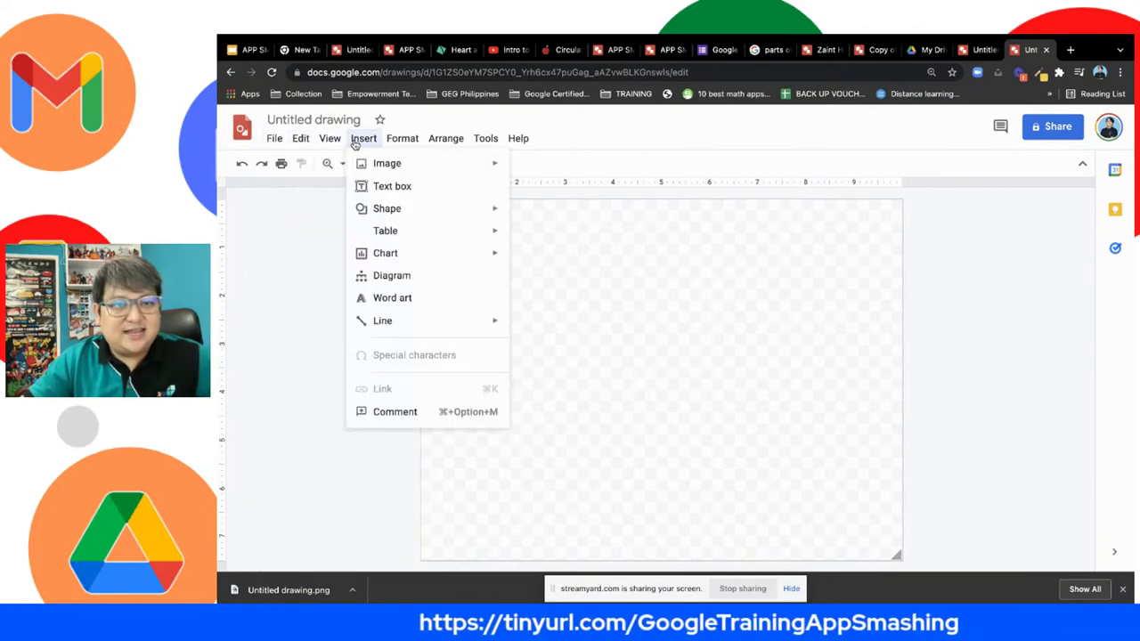
mouse_move(375, 167)
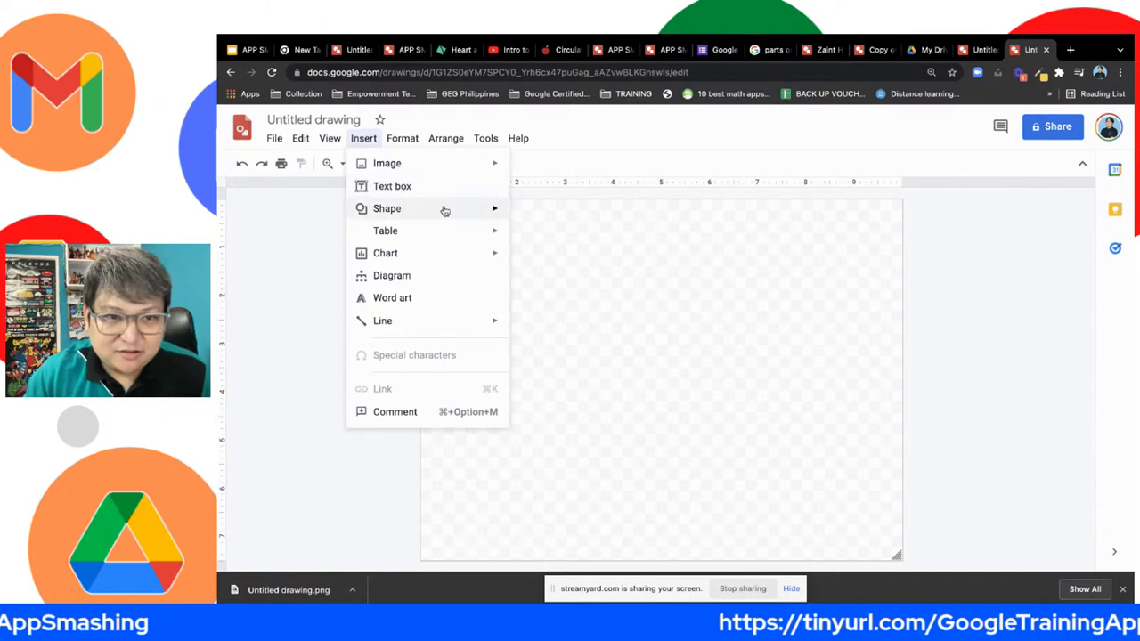
mouse_move(445, 210)
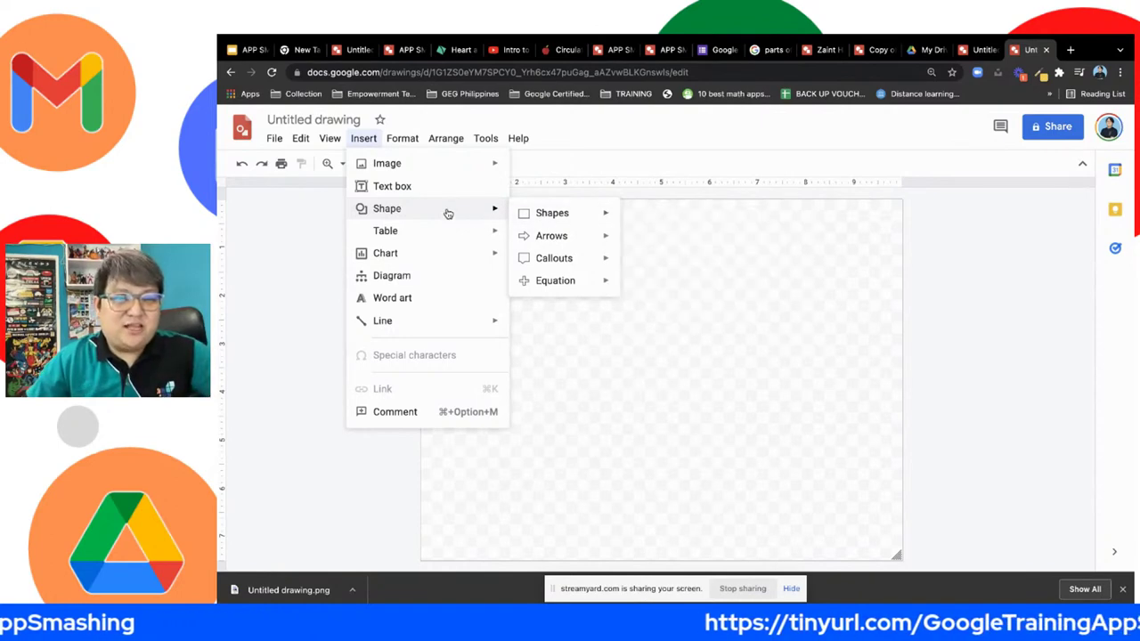
mouse_move(609, 219)
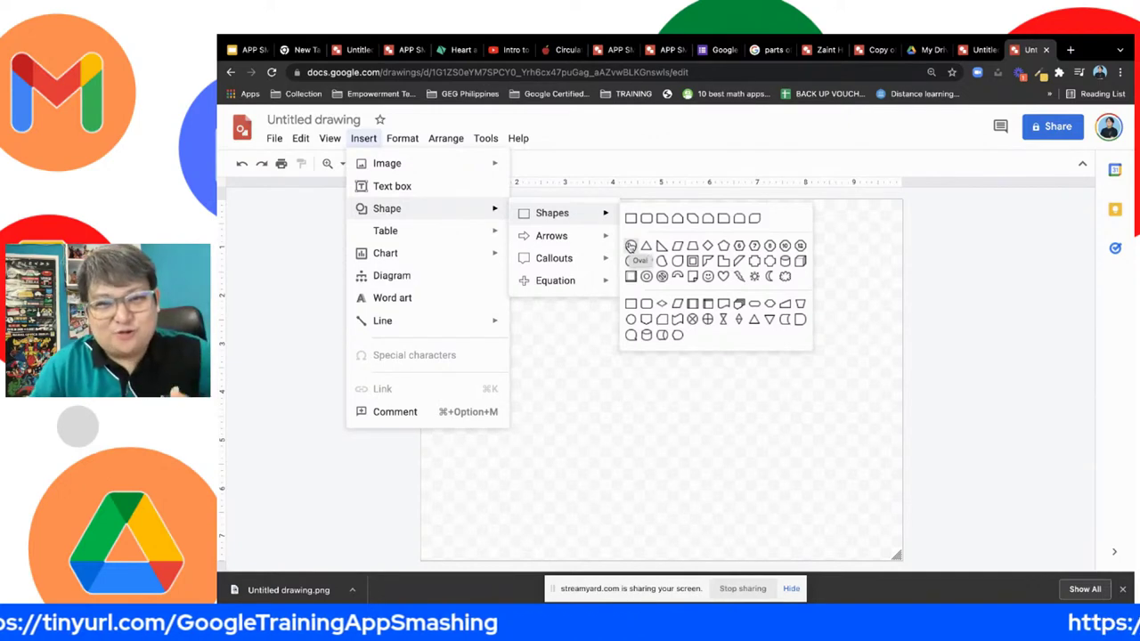
left_click(631, 246)
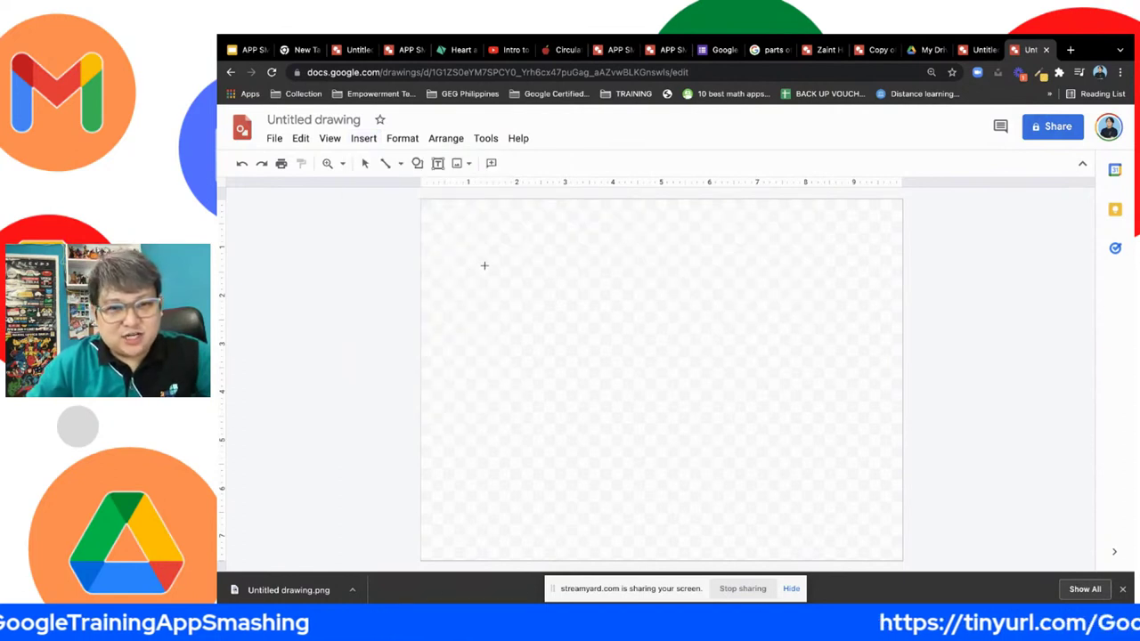
left_click_drag(484, 265, 648, 426)
left_click(677, 300)
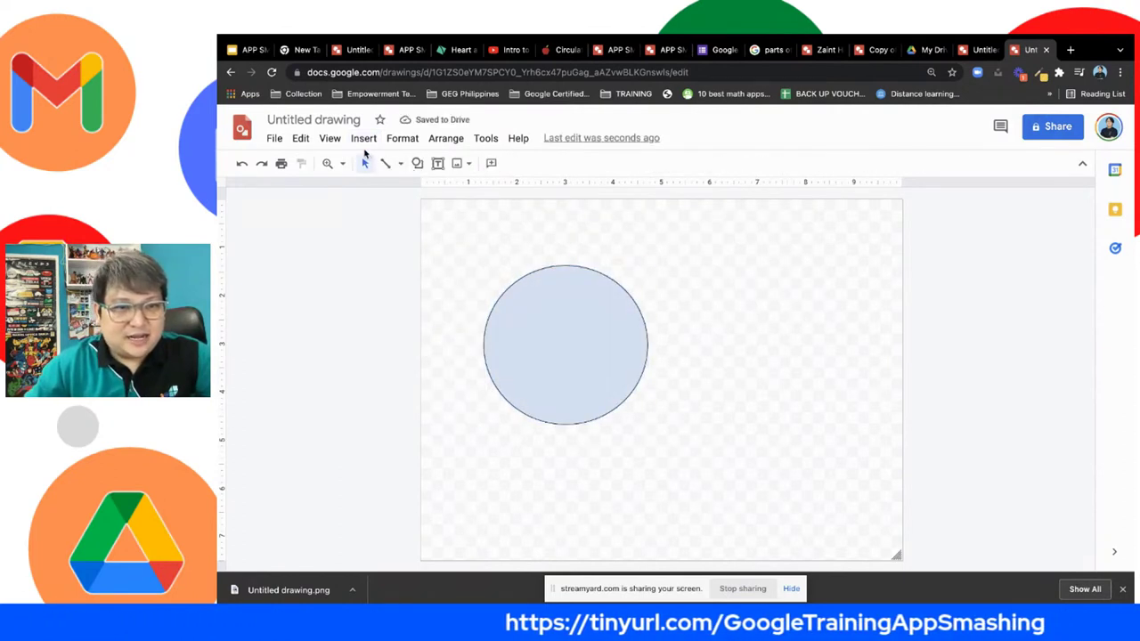
Draw a wave-shaped flowchart banner about 4.8 by 1.2 inches across the circle's lower edge and nudge it slightly right.
left_click(363, 138)
mouse_move(406, 163)
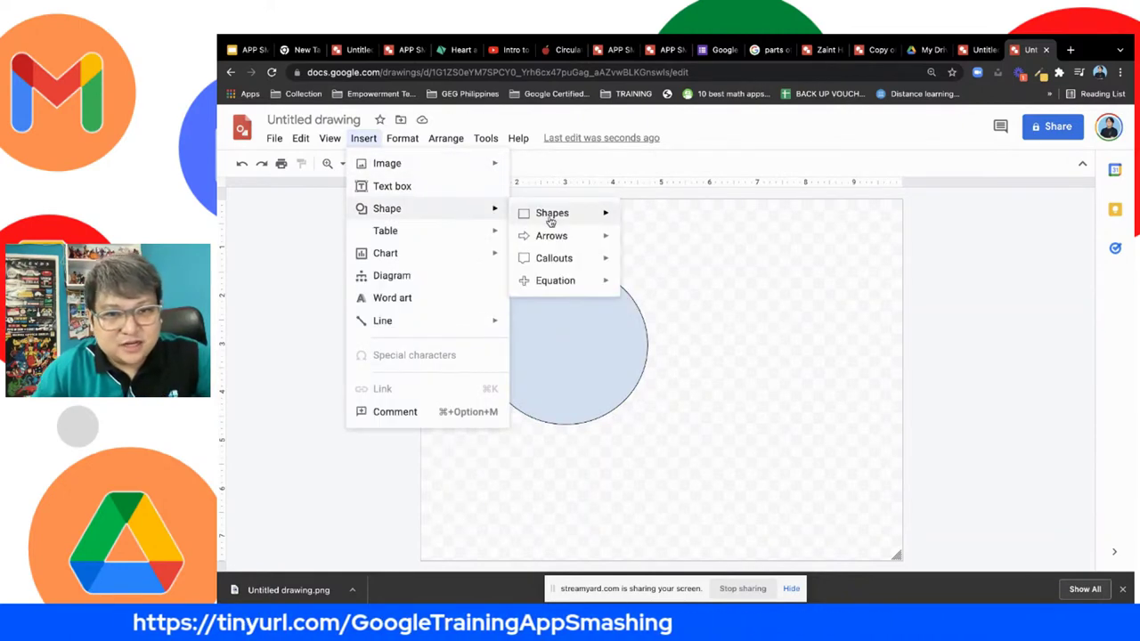
mouse_move(568, 221)
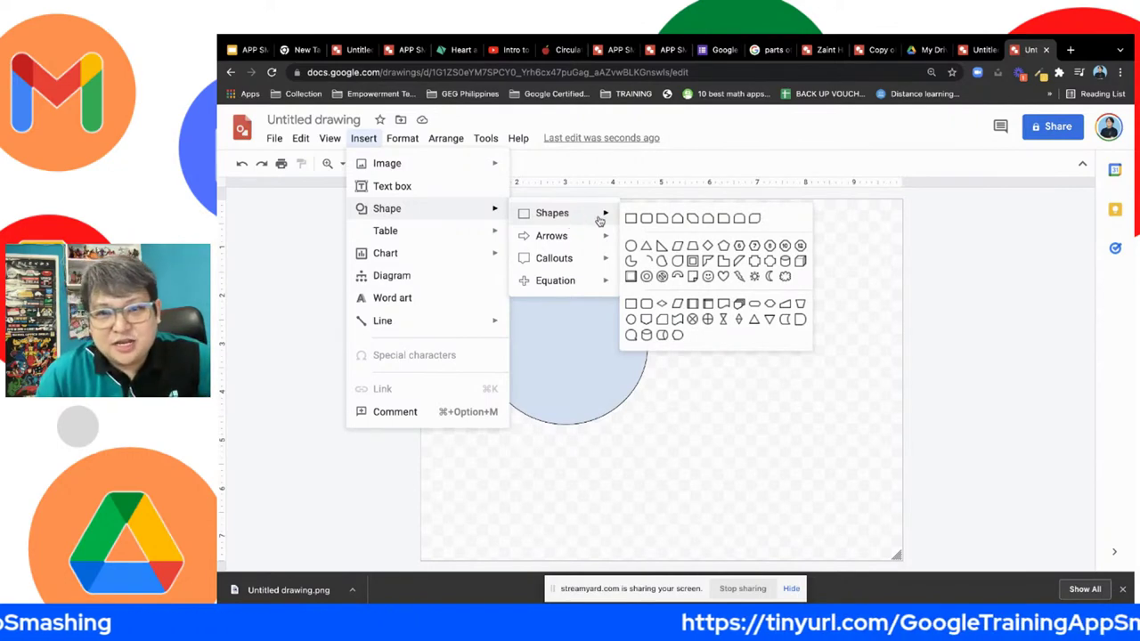
left_click(677, 320)
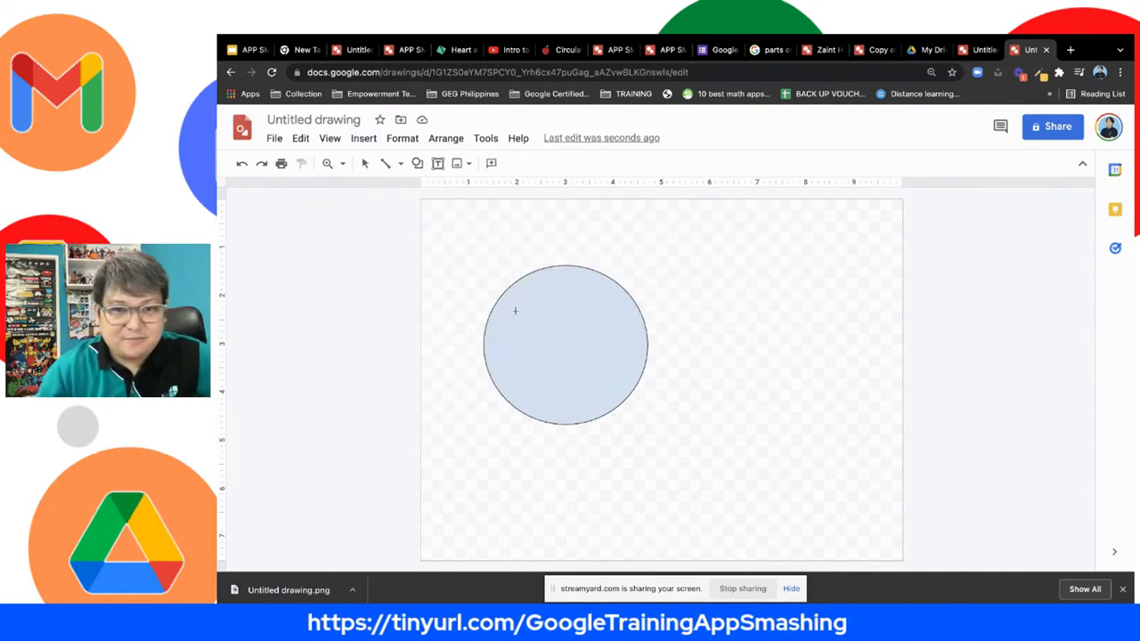
left_click_drag(452, 398, 682, 455)
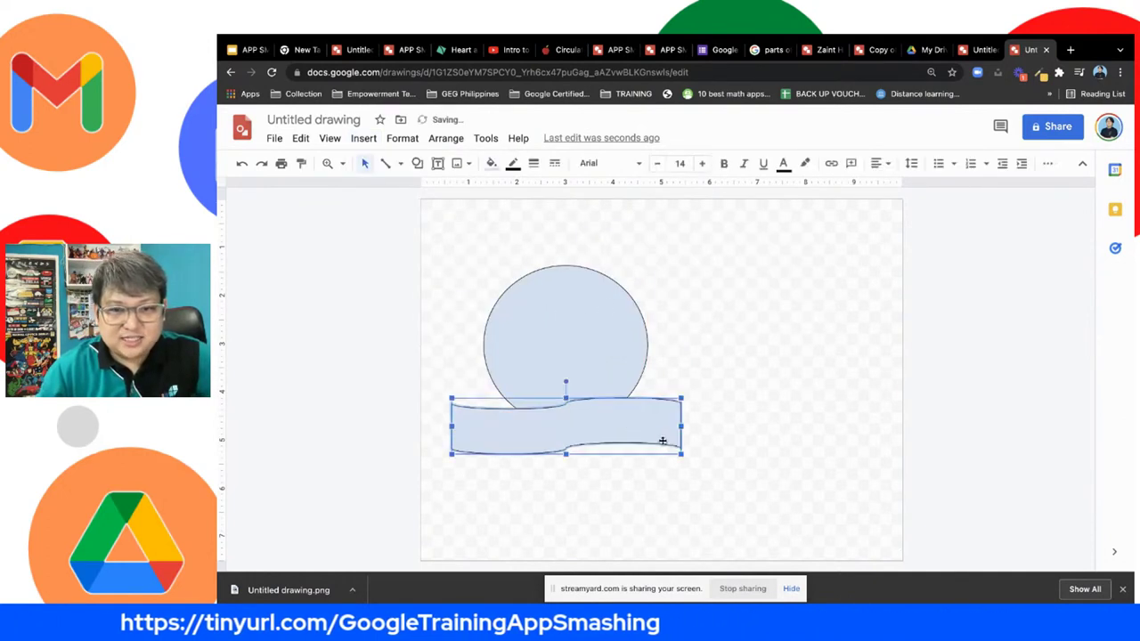
left_click_drag(633, 425, 644, 418)
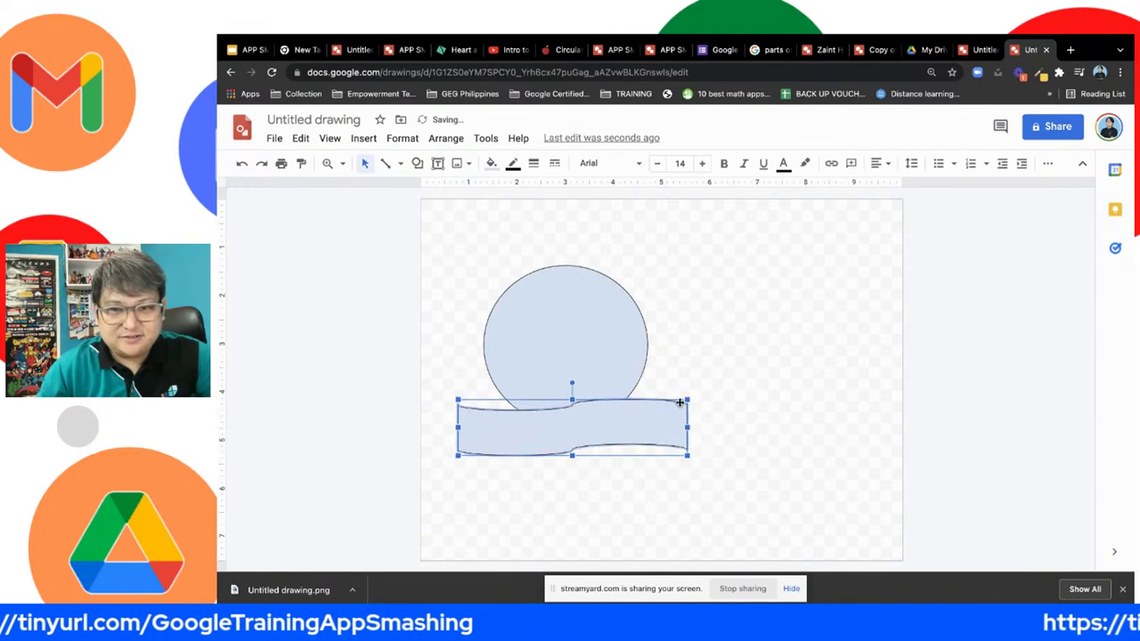
Shrink the wave-shaped banner to about 4.2 by 0.9 inches over the circle's lower edge.
left_click(679, 402)
left_click(644, 422)
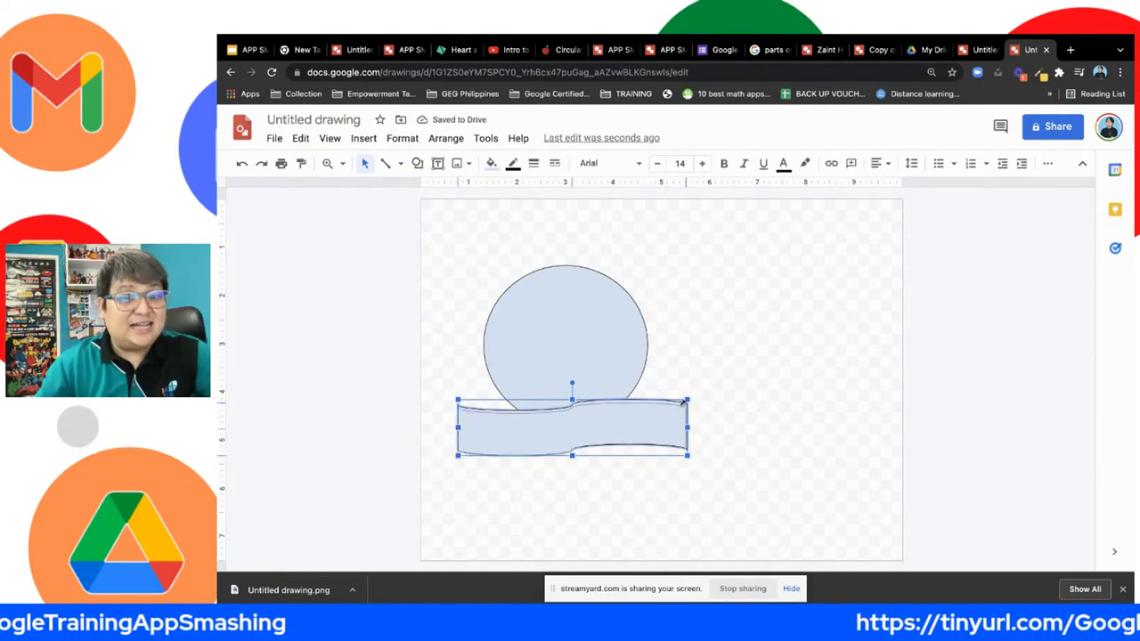
left_click_drag(684, 402, 655, 415)
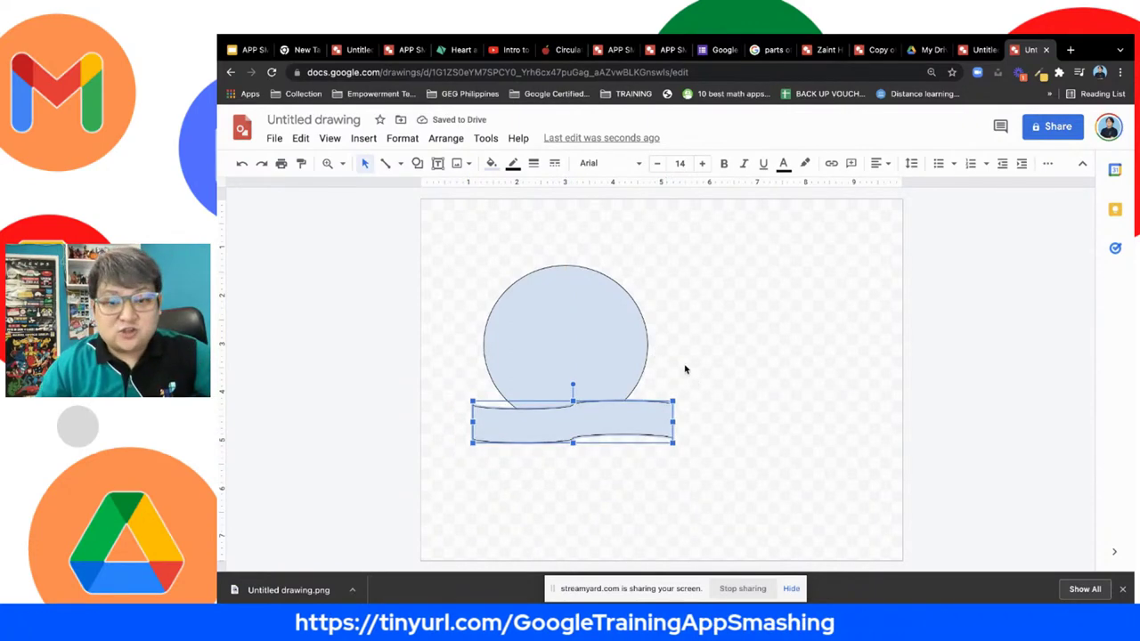
Enlarge the wave-shaped banner slightly to about 4.3 by 1.1 inches and leave it deselected.
left_click(685, 369)
mouse_move(649, 419)
left_mouse_down()
mouse_move(638, 420)
mouse_move(655, 415)
left_mouse_up()
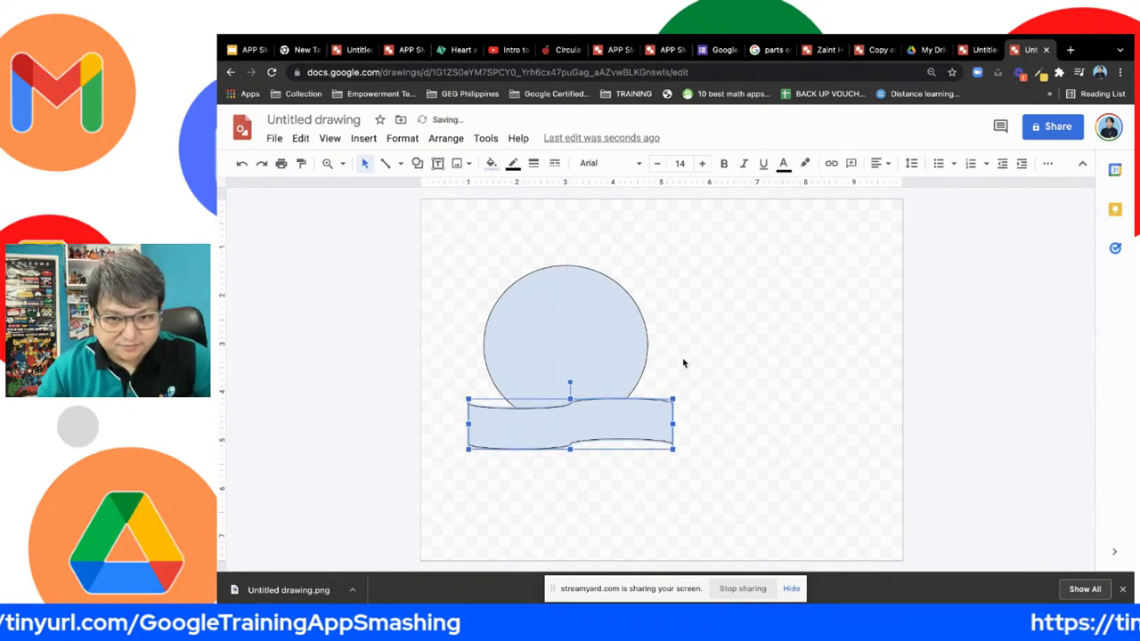
left_click(684, 363)
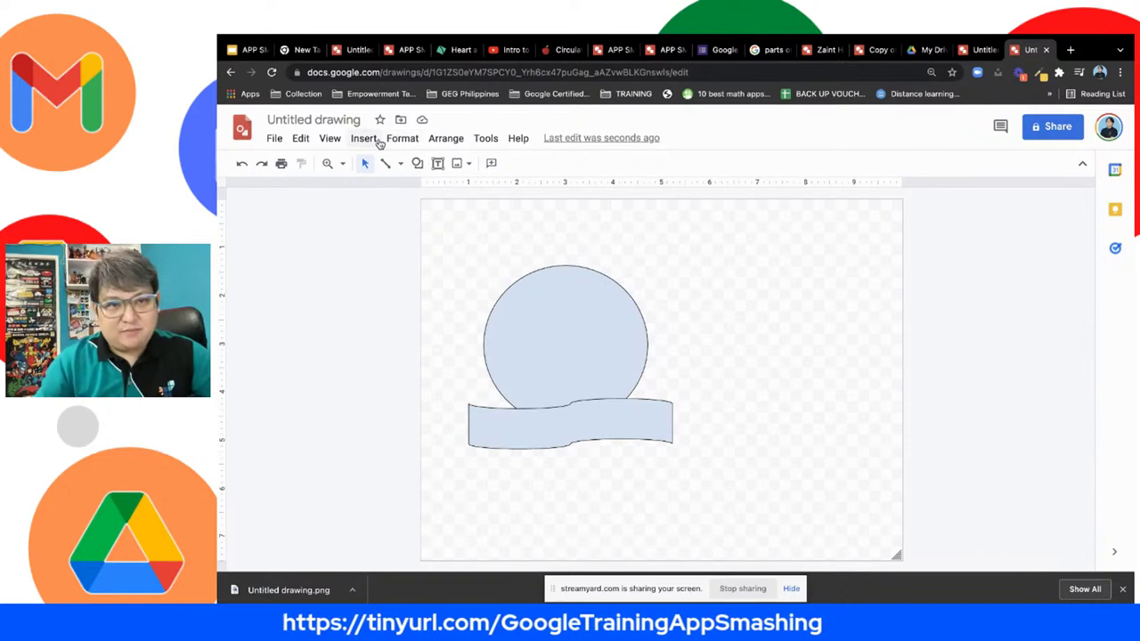
Search the web for trophy images to insert into the drawing.
left_click(374, 141)
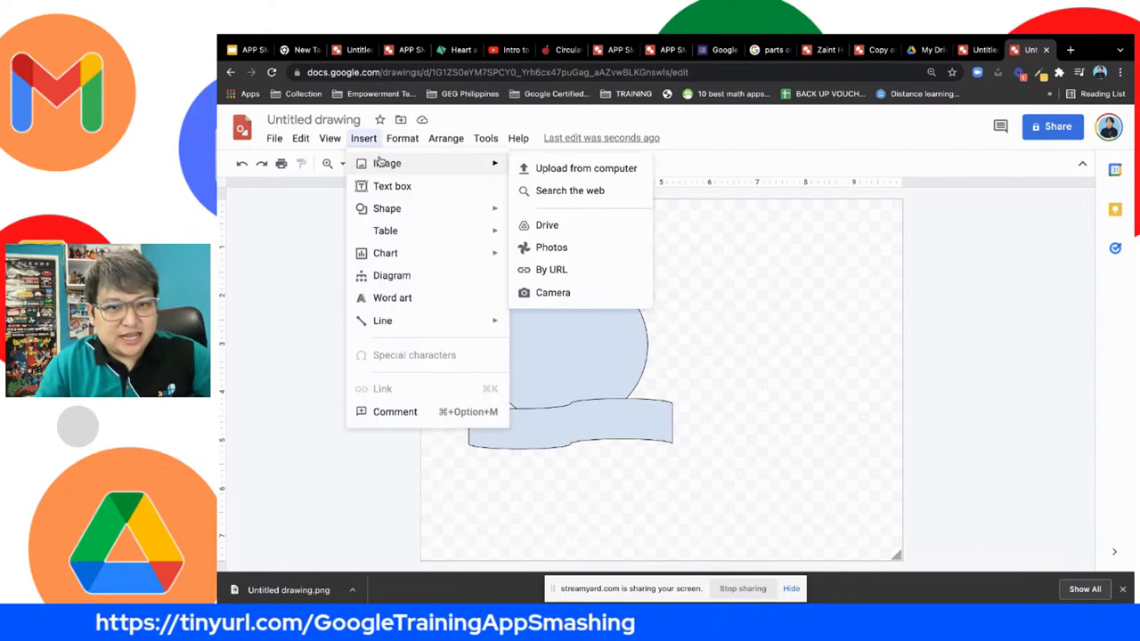
left_click(544, 190)
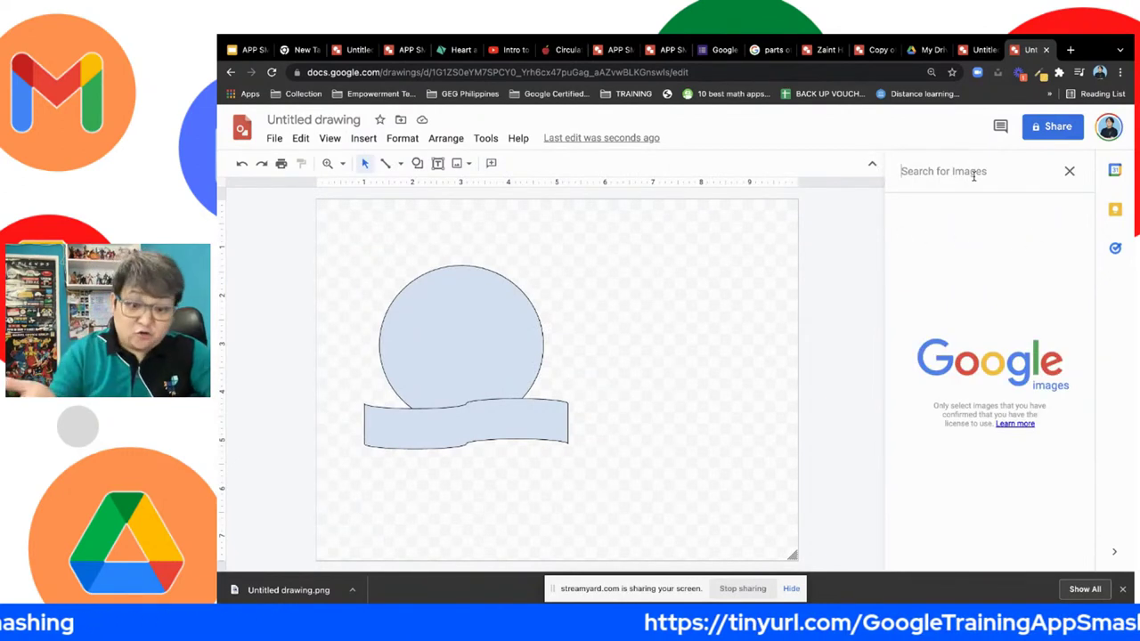
type("trophy")
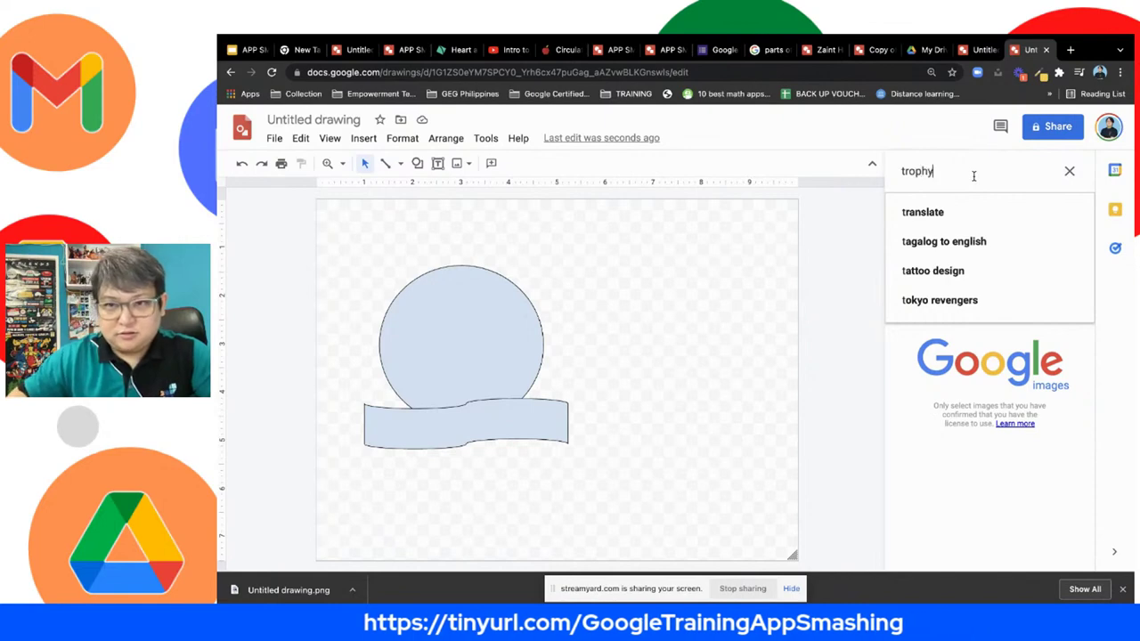
key("Return")
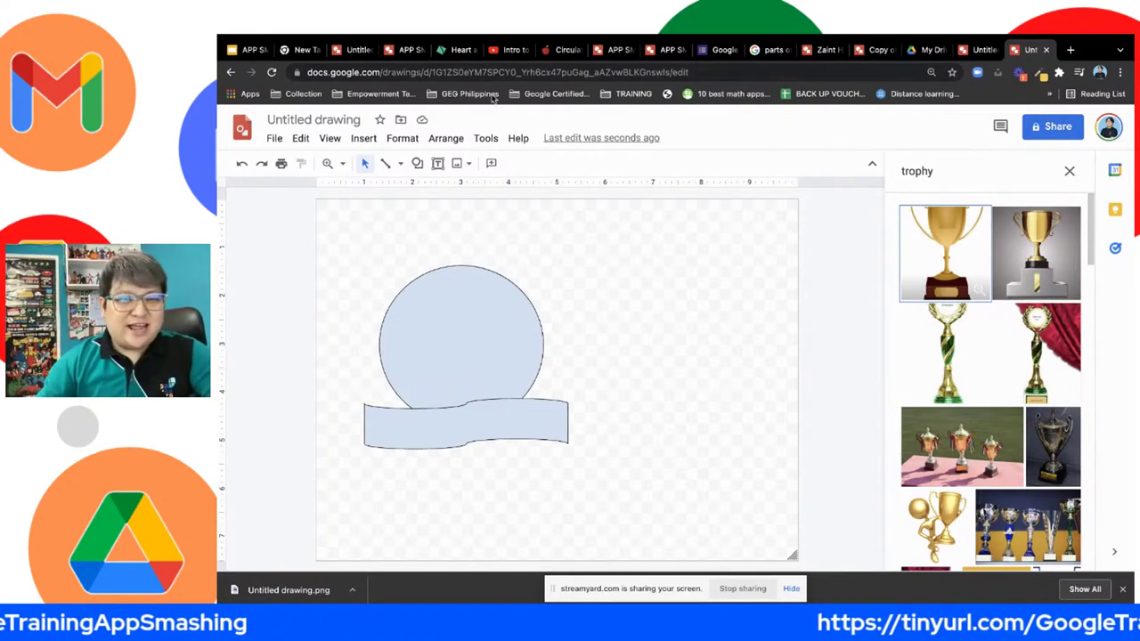
Insert the gold trophy with the dark red base from the first search result and move it over the circle.
left_click(362, 141)
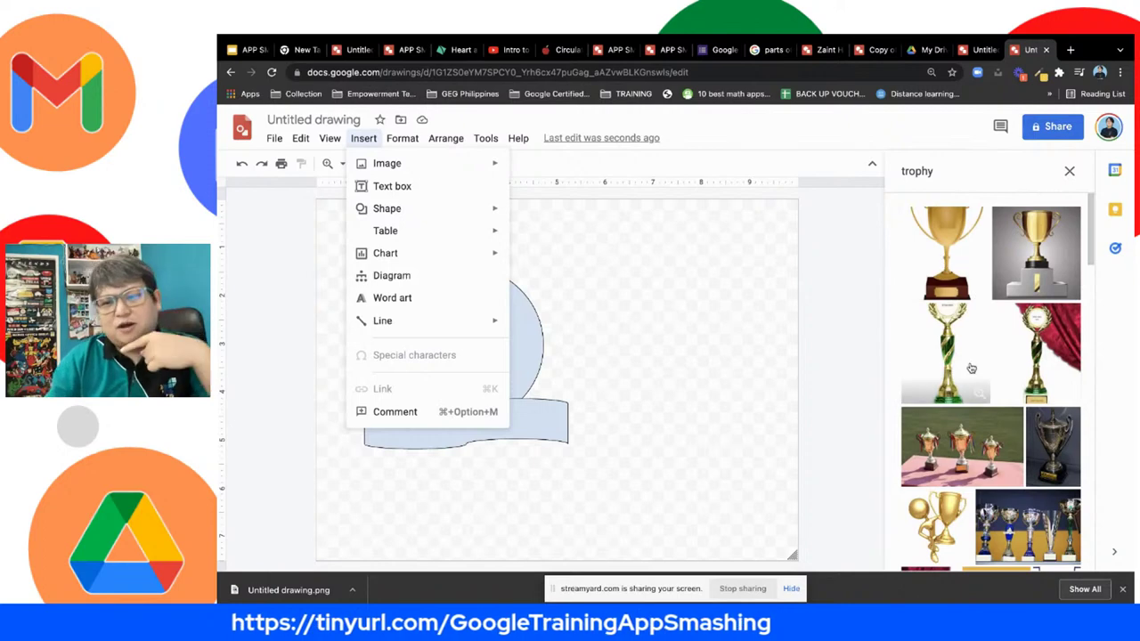
scroll(973, 395, "down", 5)
scroll(972, 395, "down", 5)
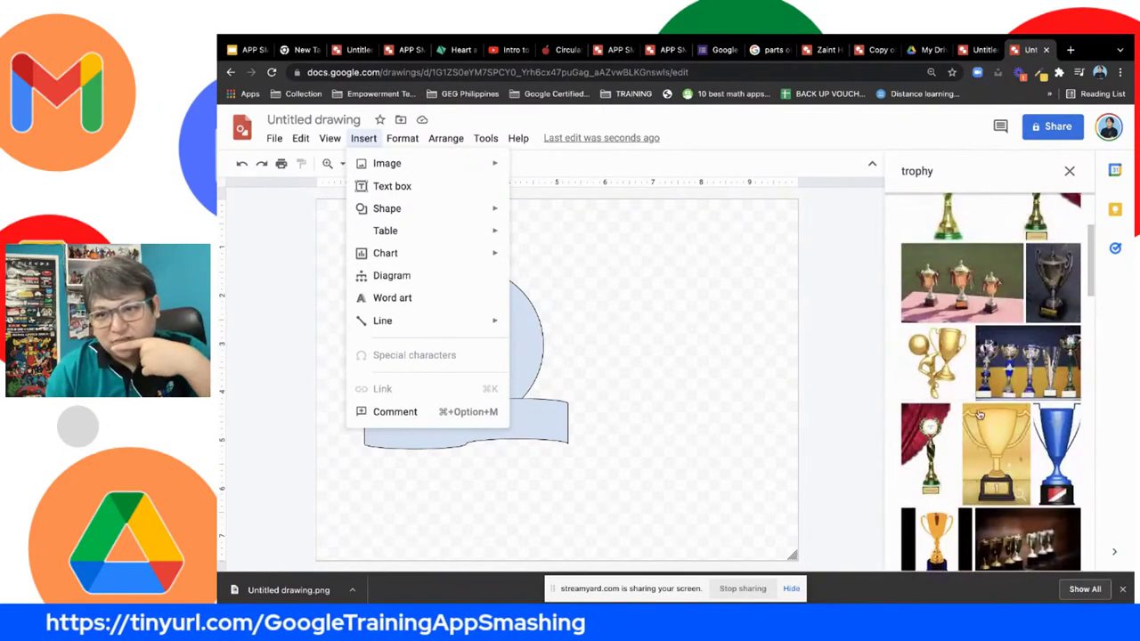
scroll(980, 391, "up", 4)
scroll(984, 387, "up", 10)
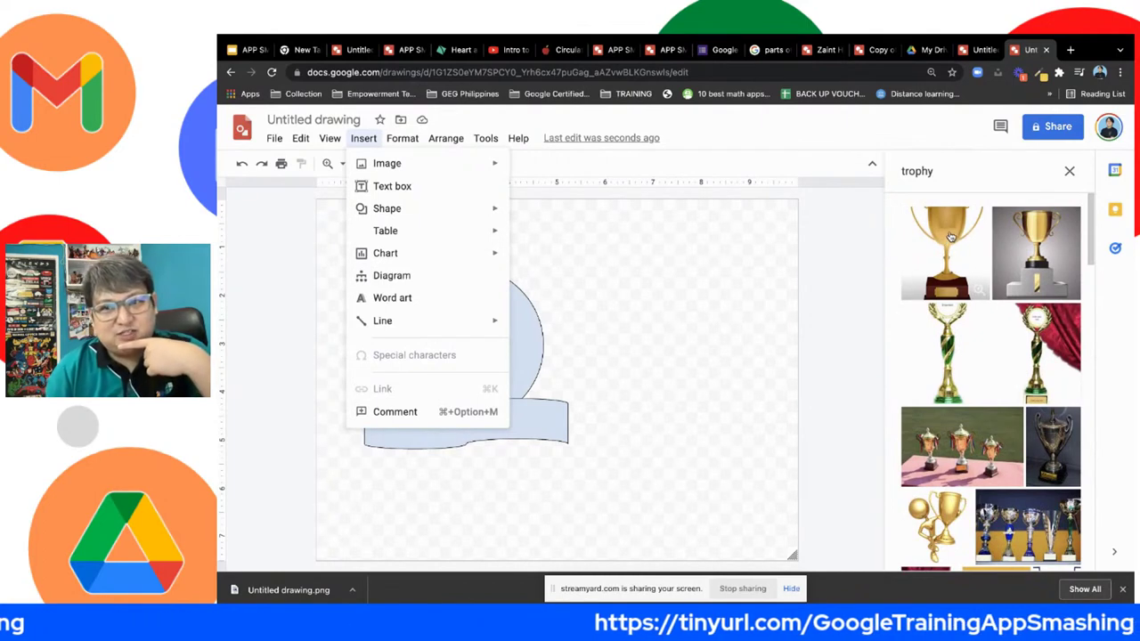
left_click_drag(948, 238, 422, 297)
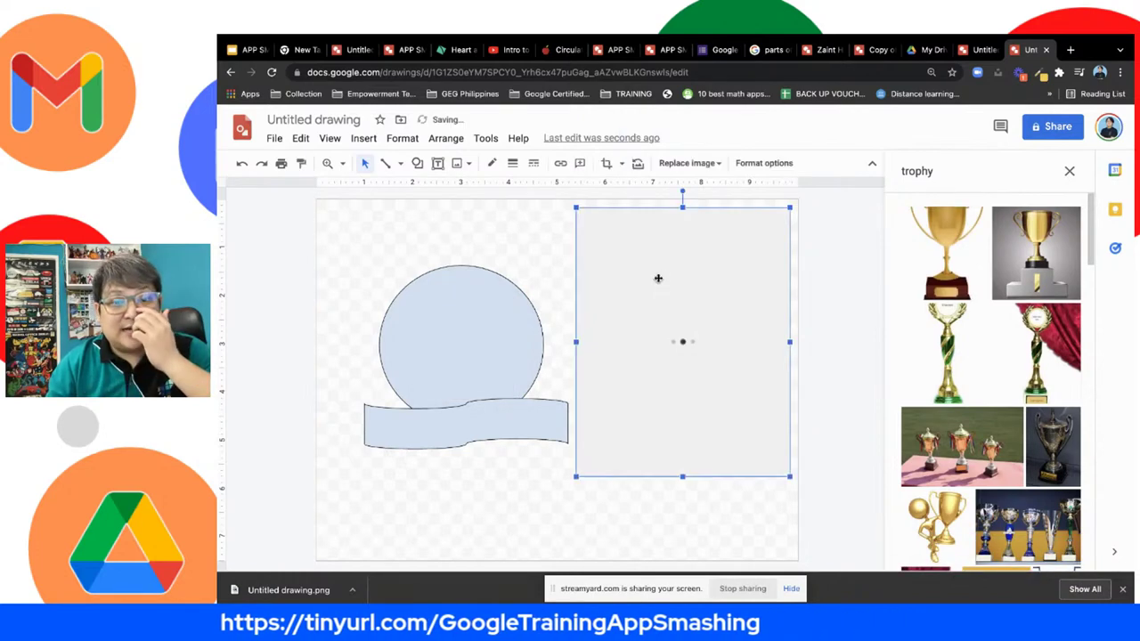
left_click_drag(696, 285, 528, 313)
scroll(1015, 339, "down", 3)
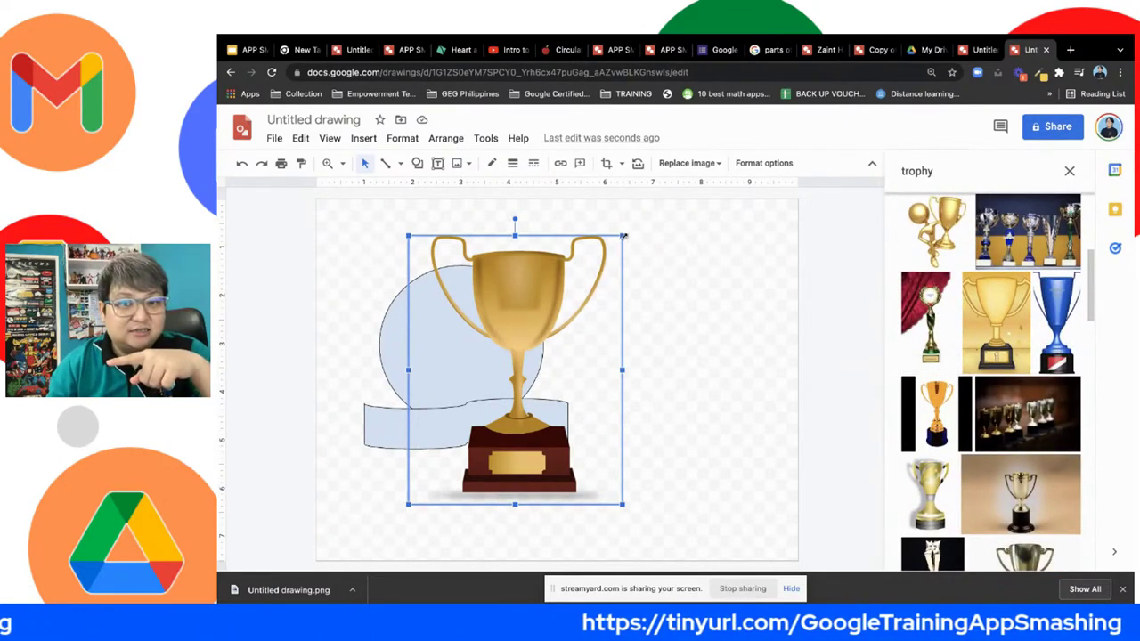
Shrink the trophy image to about 2.1 by 2.6 inches and centre it inside the circle.
left_click_drag(624, 235, 505, 318)
left_click_drag(456, 366, 466, 335)
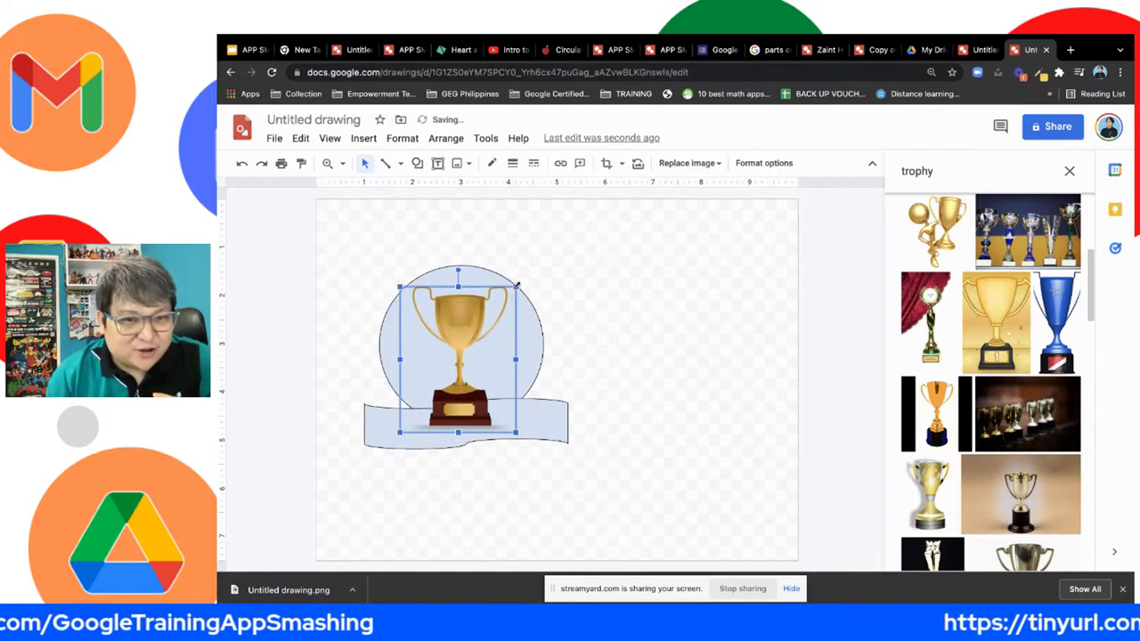
left_click_drag(516, 285, 501, 305)
left_click_drag(467, 345, 478, 329)
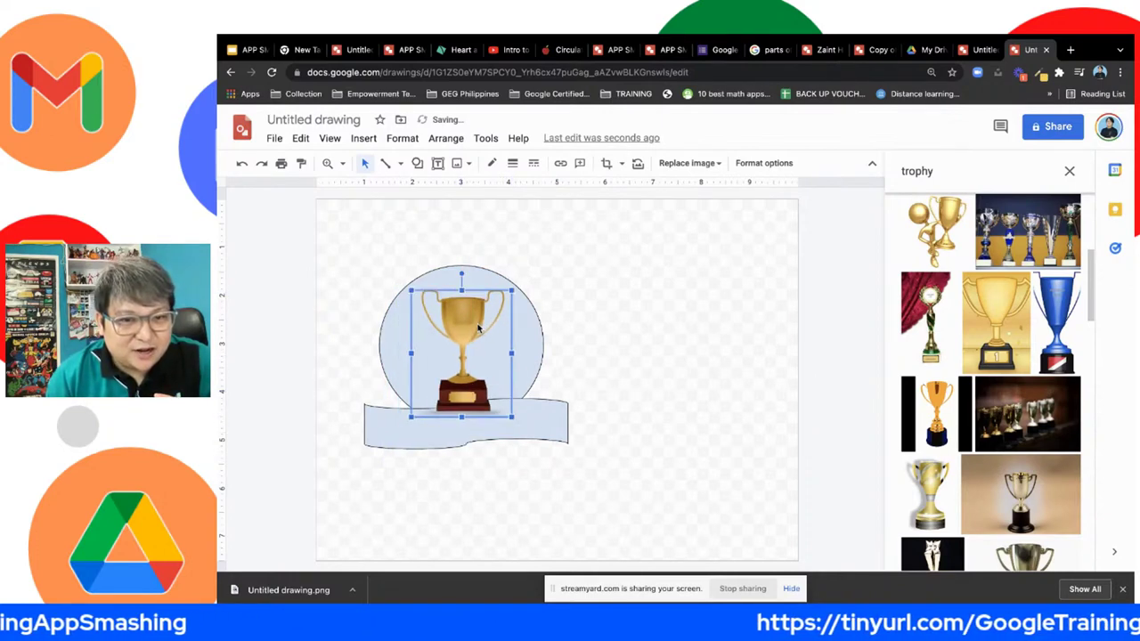
Bring the banner to the front so it overlaps the trophy's base, and nudge it slightly up and left.
left_click(536, 401)
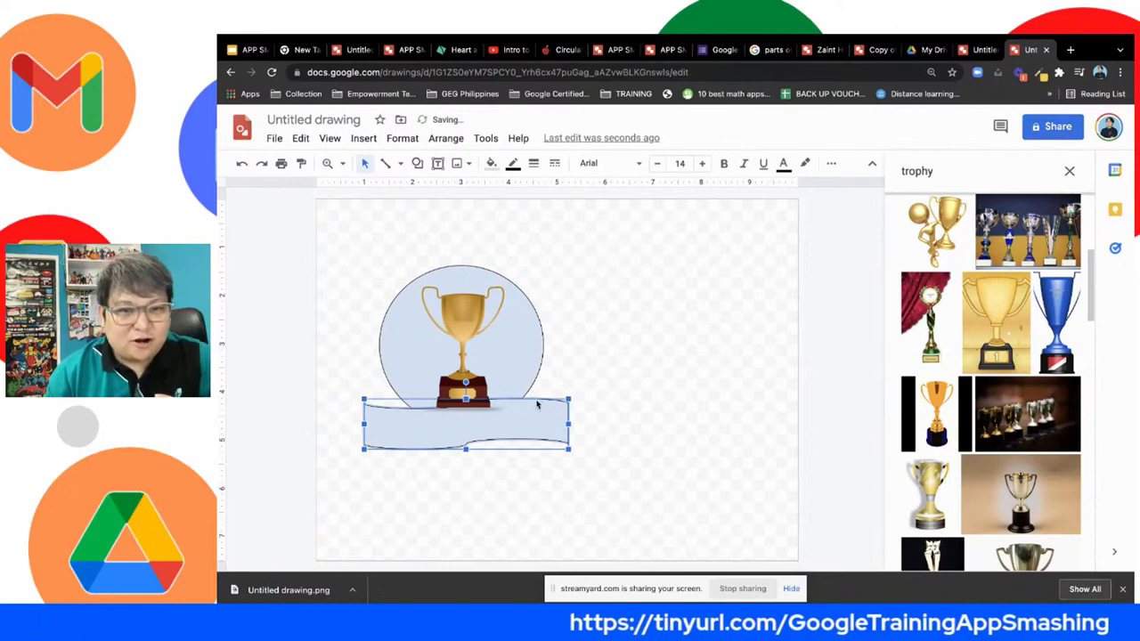
right_click(537, 410)
mouse_move(637, 381)
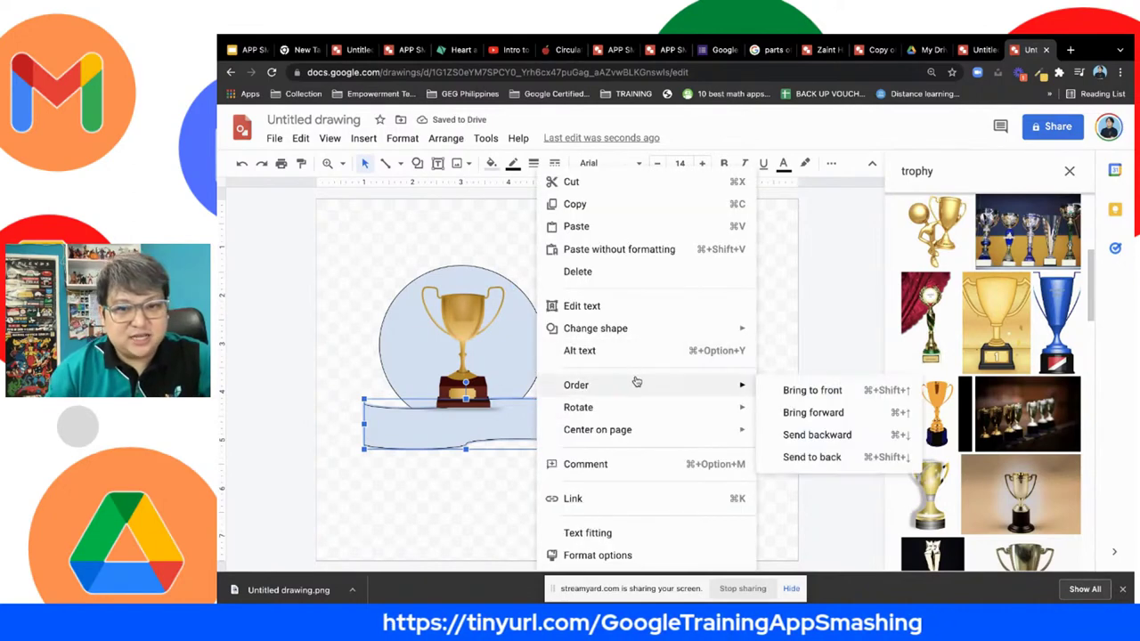
left_click(781, 391)
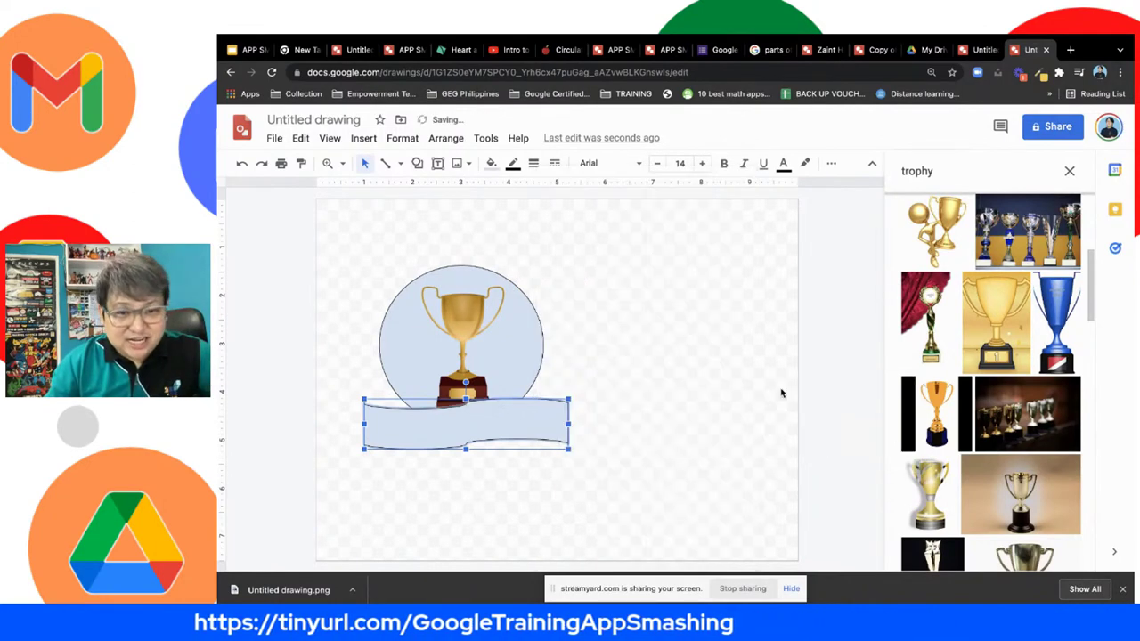
left_click_drag(519, 421, 515, 417)
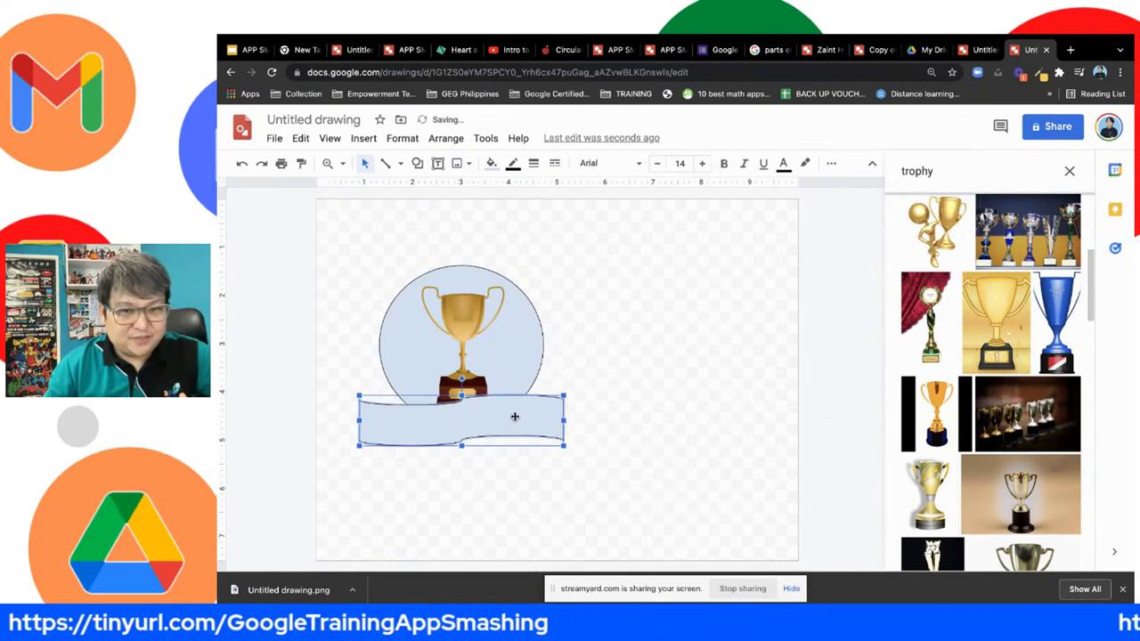
Add the text "EARLY - BIRD AWARDEE" inside the banner.
double_click(511, 418)
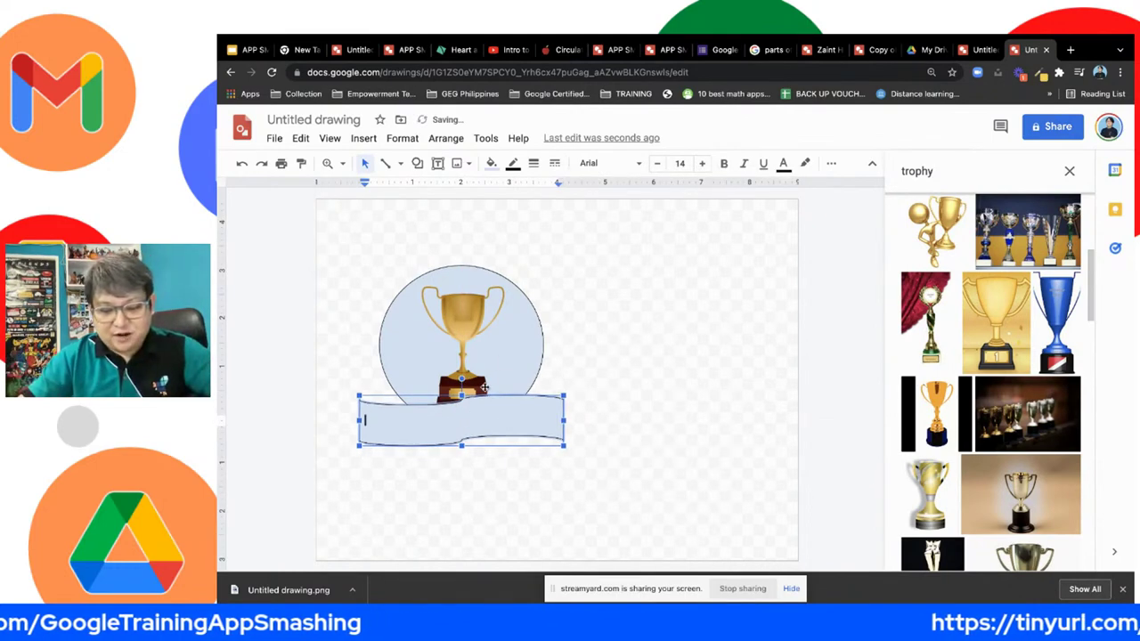
type("B")
type("EAR")
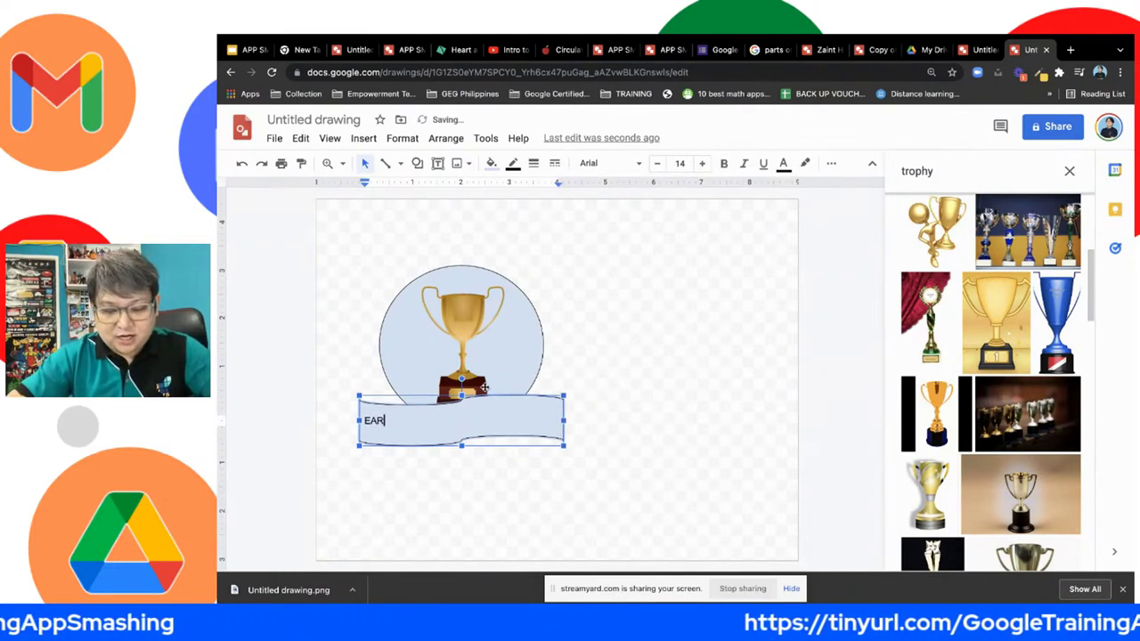
type("LY BIRD")
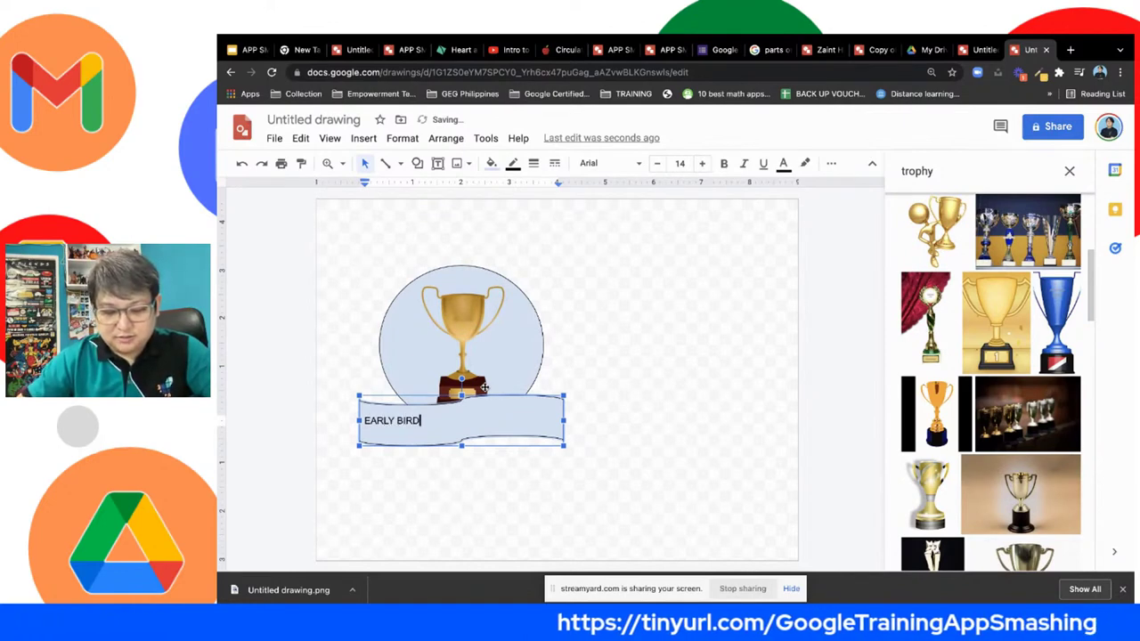
type(" AWAR")
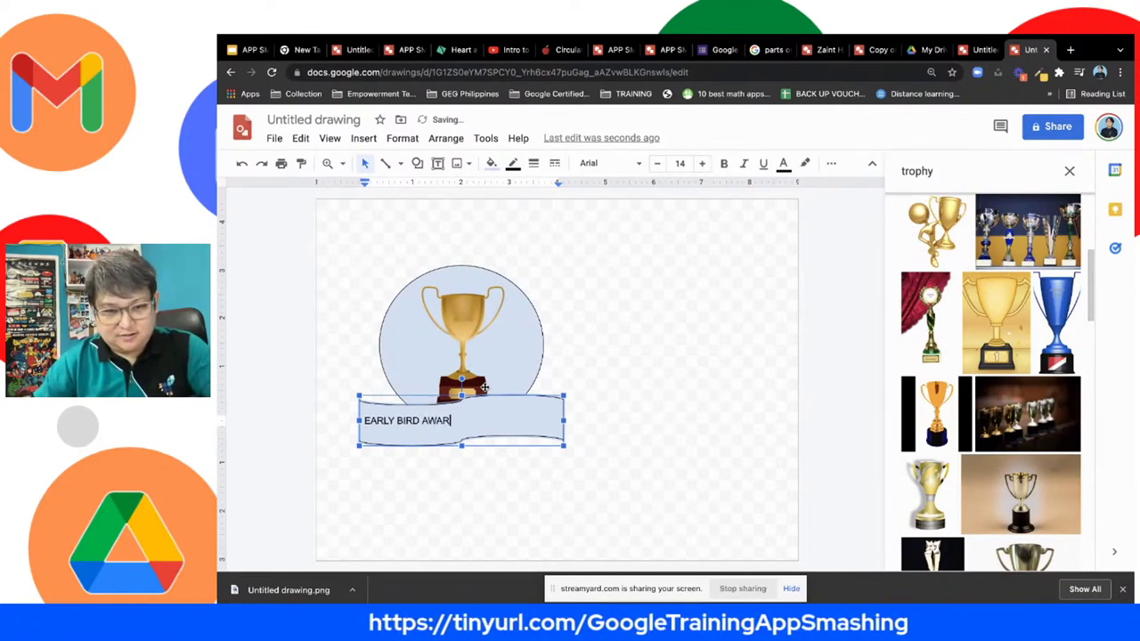
type("DEE")
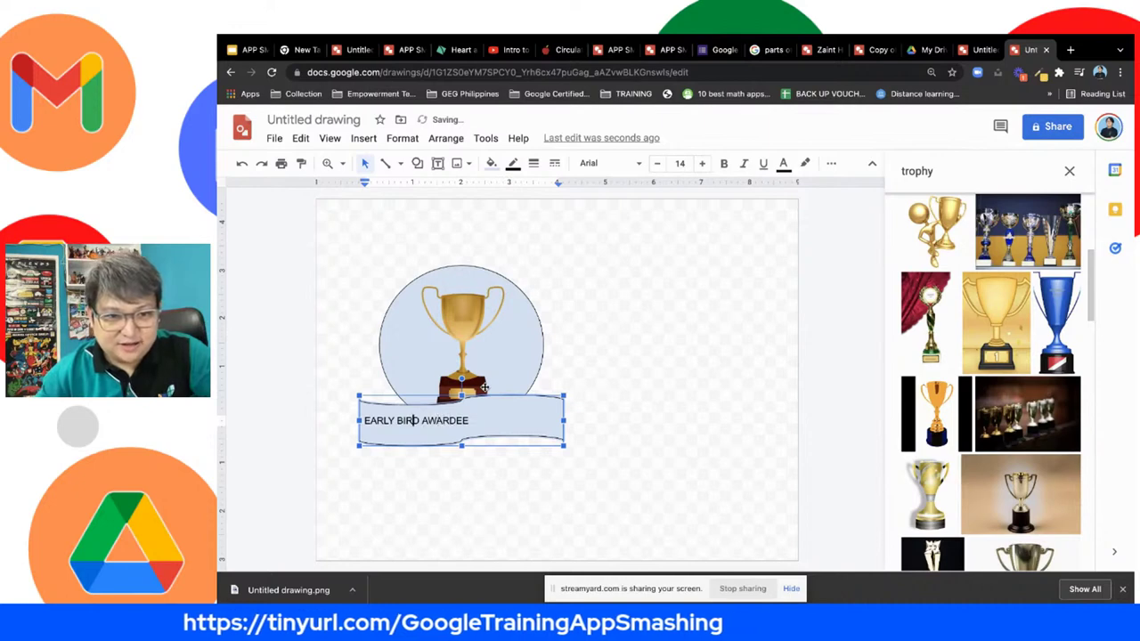
key("Left")
key("BackSpace")
type("-")
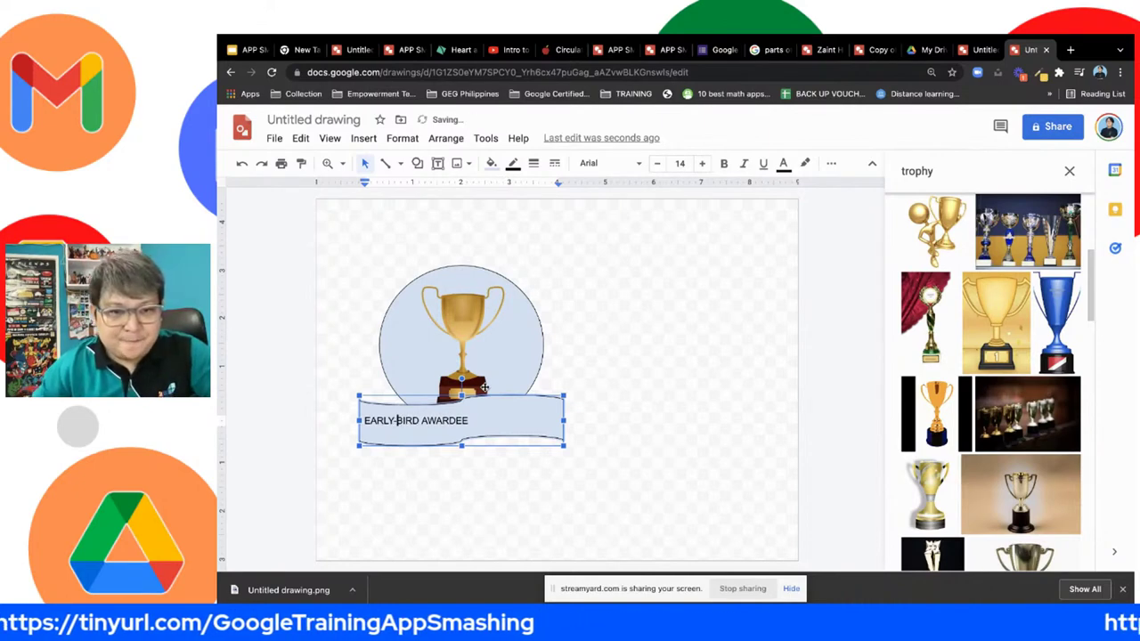
type(" -")
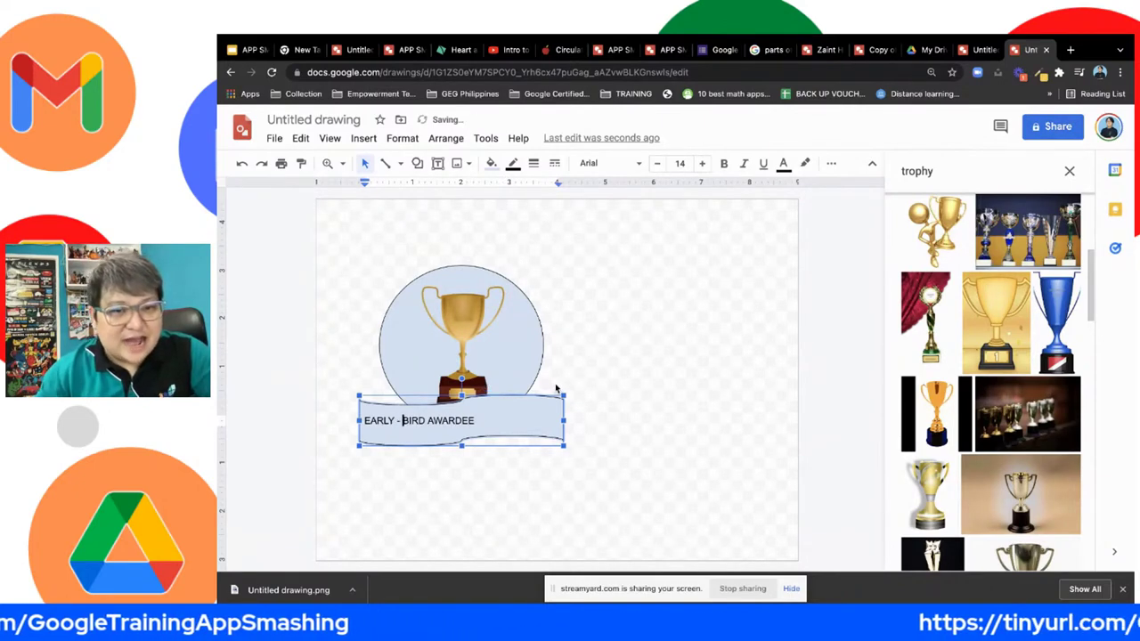
Set the whole banner text to font size 21 and make it bold.
left_click_drag(489, 422, 362, 422)
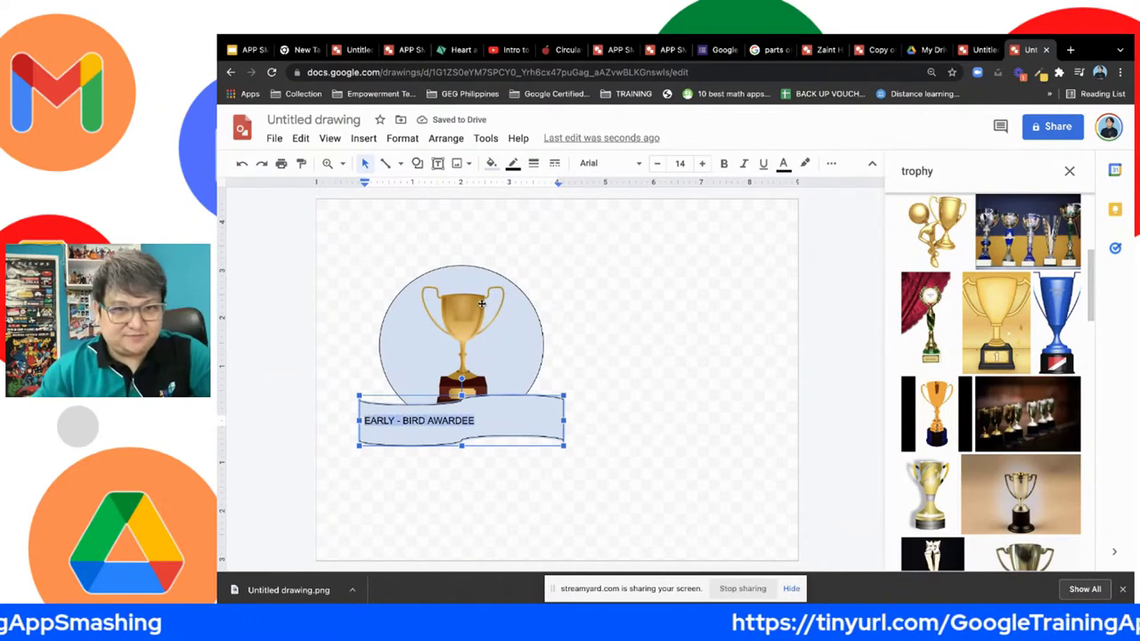
left_click(702, 164)
left_click(702, 164)
left_click(702, 164)
left_click(702, 163)
left_click(702, 164)
left_click(702, 163)
left_click(702, 164)
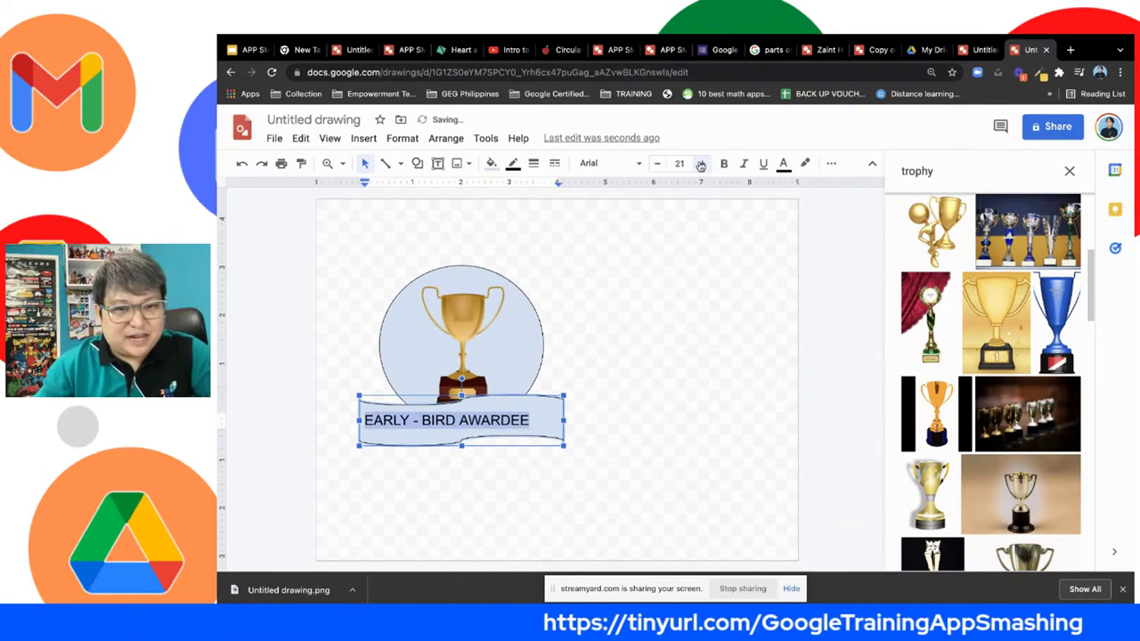
left_click(723, 164)
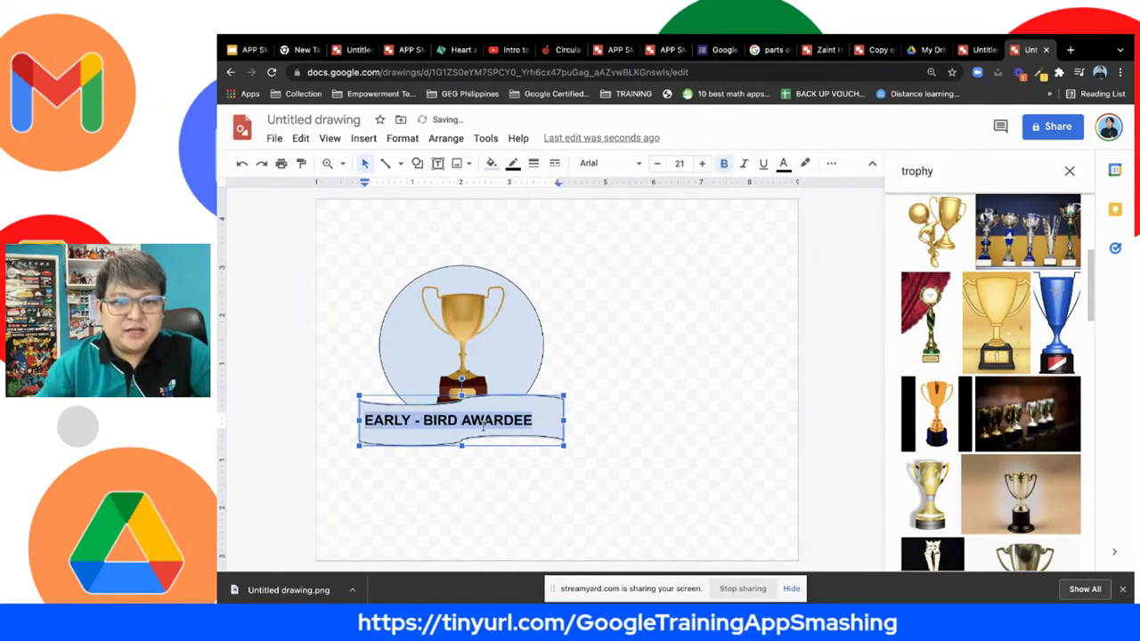
Centre-align the banner text horizontally and deselect the banner.
left_click(485, 421)
left_click_drag(364, 421, 533, 421)
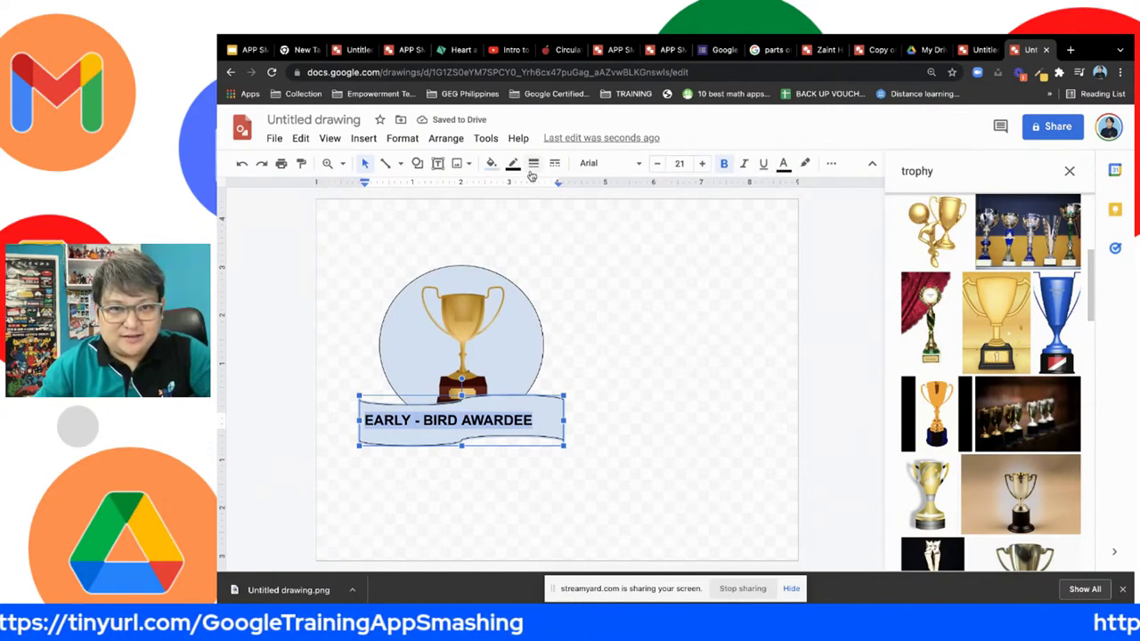
left_click(831, 164)
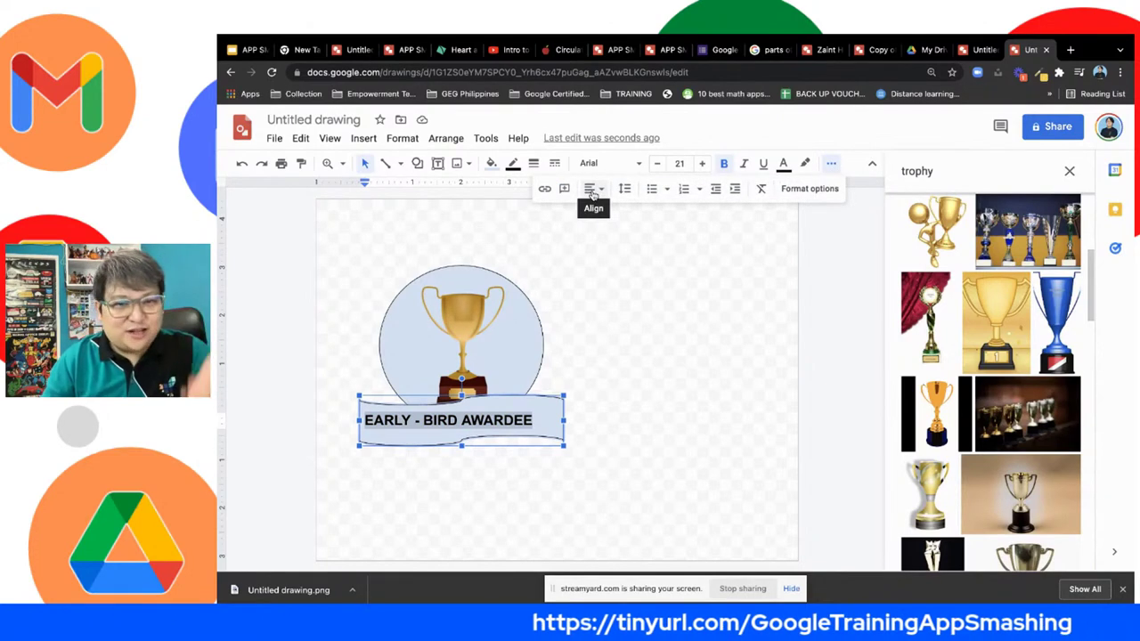
left_click(593, 192)
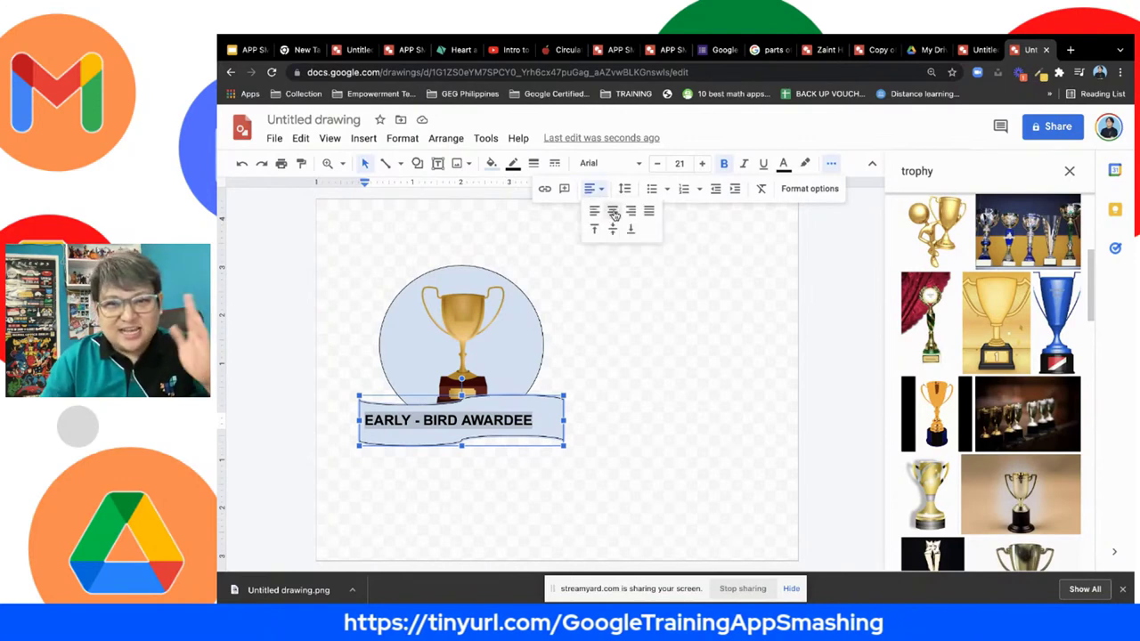
left_click(613, 214)
left_click(627, 360)
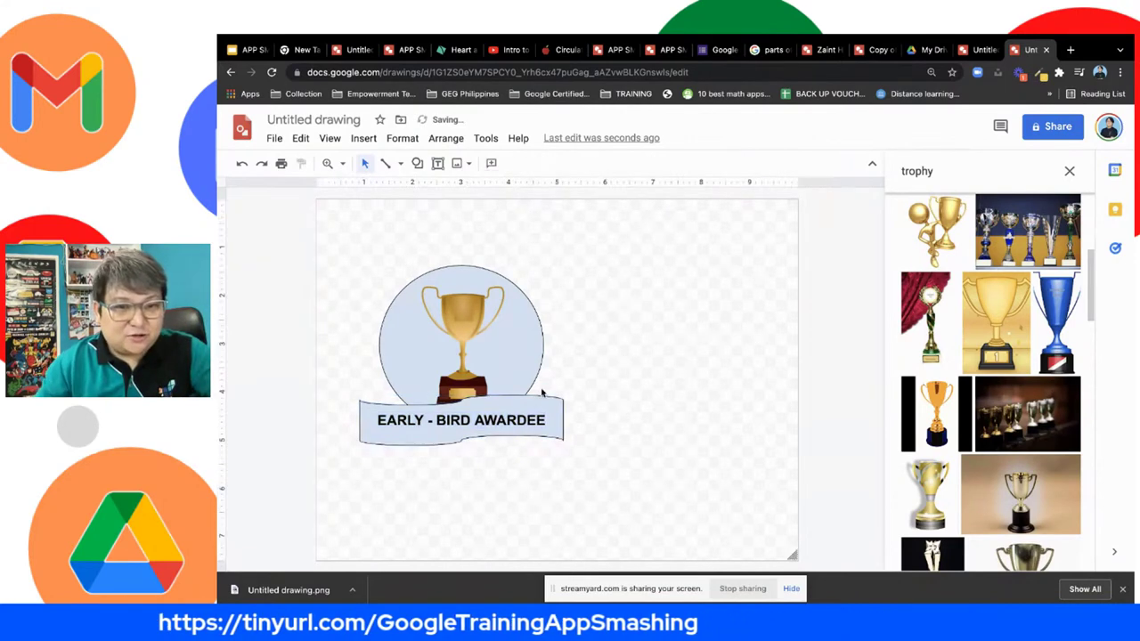
Shrink the banner to about 4 by 0.8 inches and fill it with solid red.
left_click(511, 413)
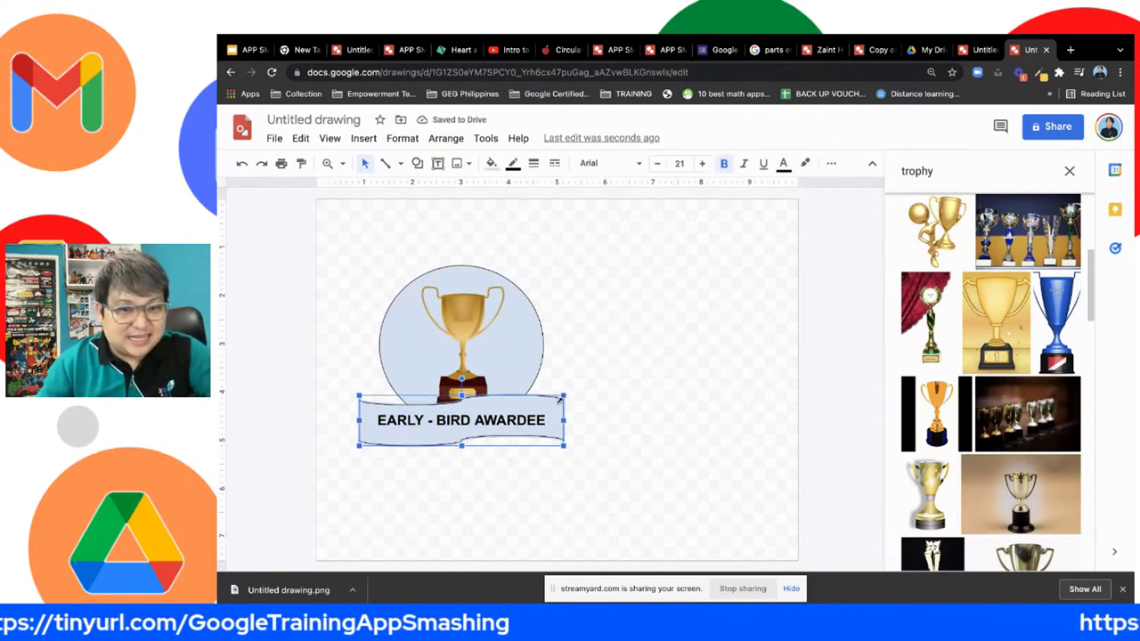
left_click_drag(561, 399, 531, 404)
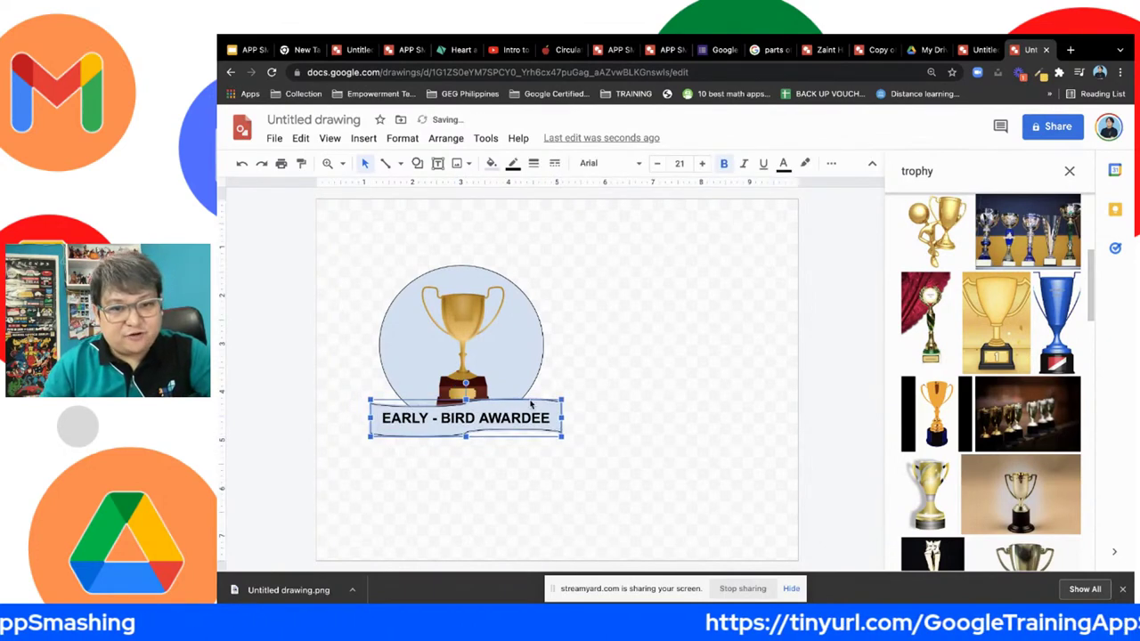
left_click(492, 164)
left_click(514, 277)
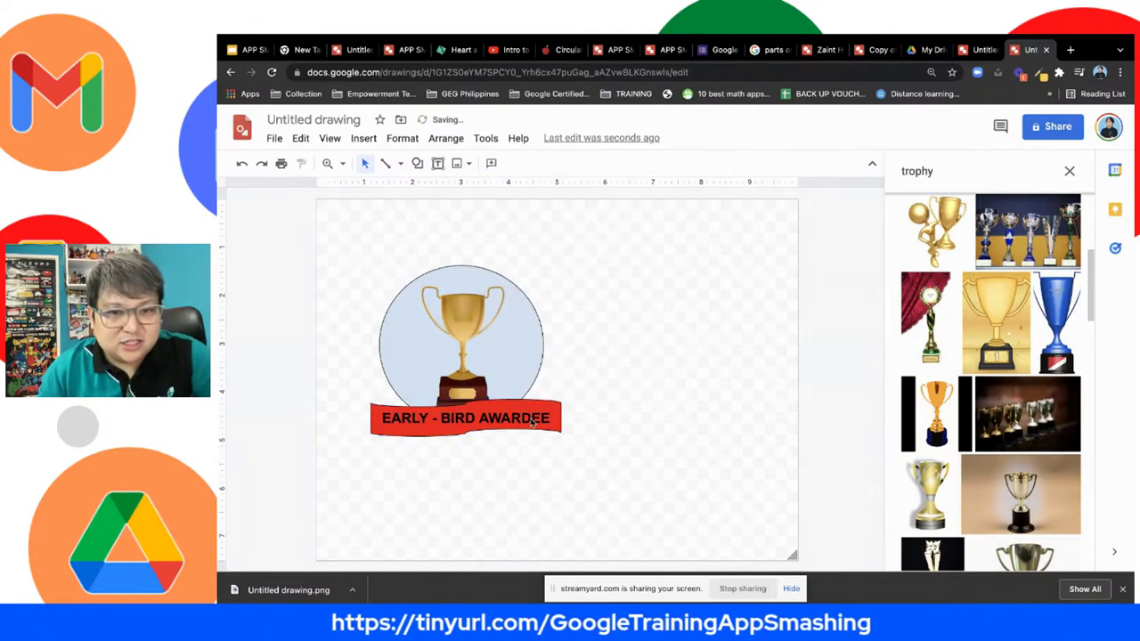
Change the EARLY - BIRD AWARDEE banner's fill to solid orange and nudge it to sit centred across the circle's bottom edge.
left_click(491, 164)
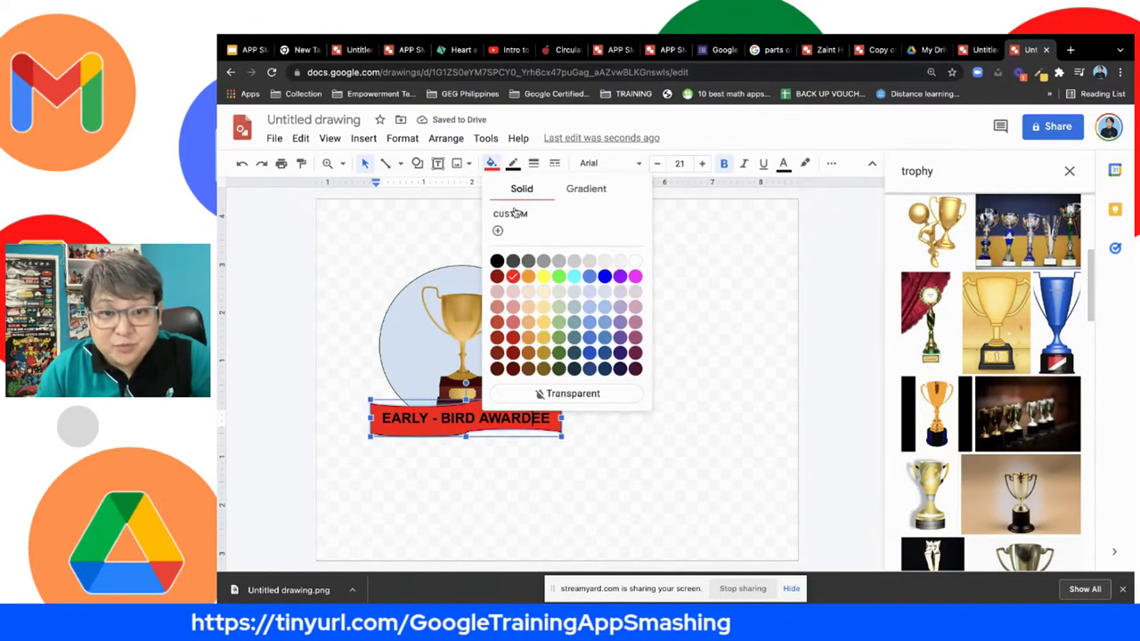
left_click(527, 275)
left_click_drag(538, 401, 533, 406)
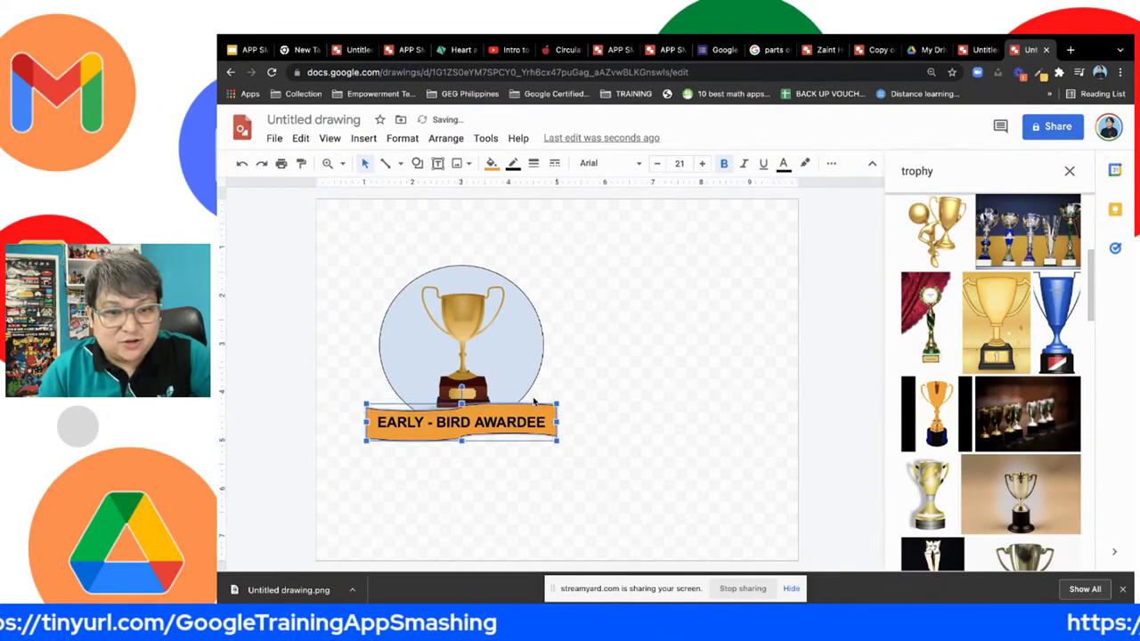
left_click(528, 341)
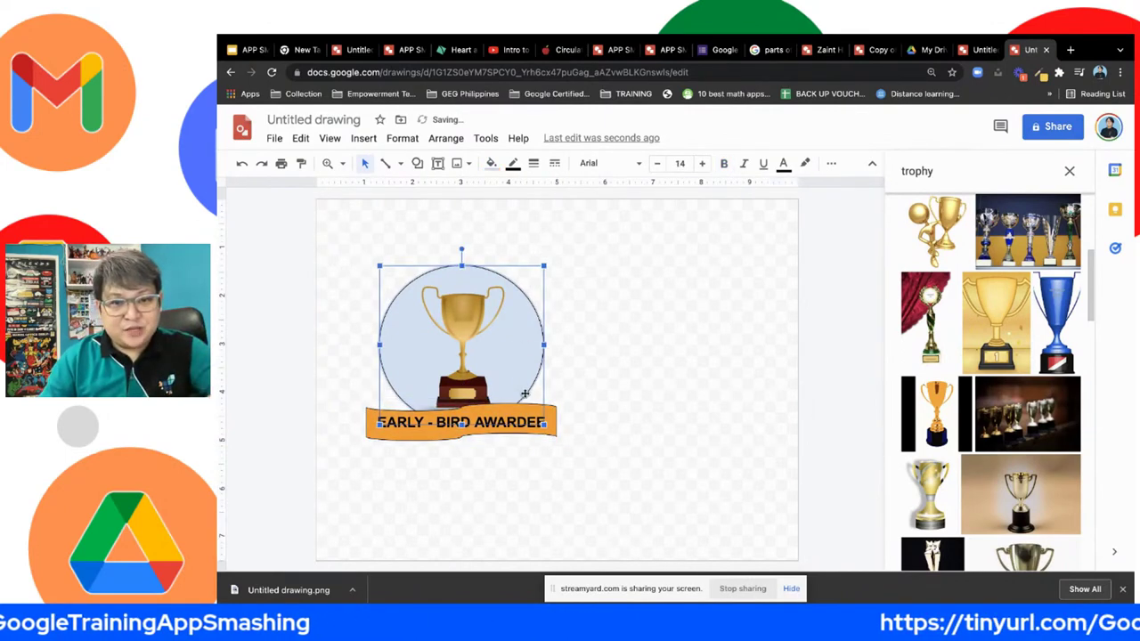
left_click(560, 412)
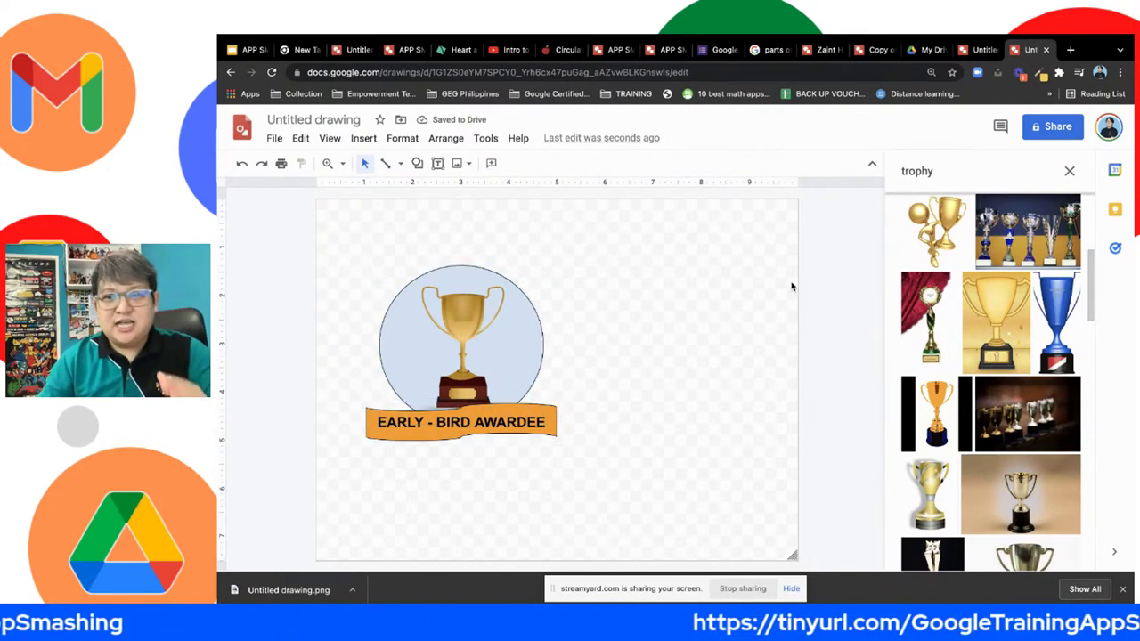
Search the web images for "laurel" and place the round green wreath over the badge.
left_click(969, 173)
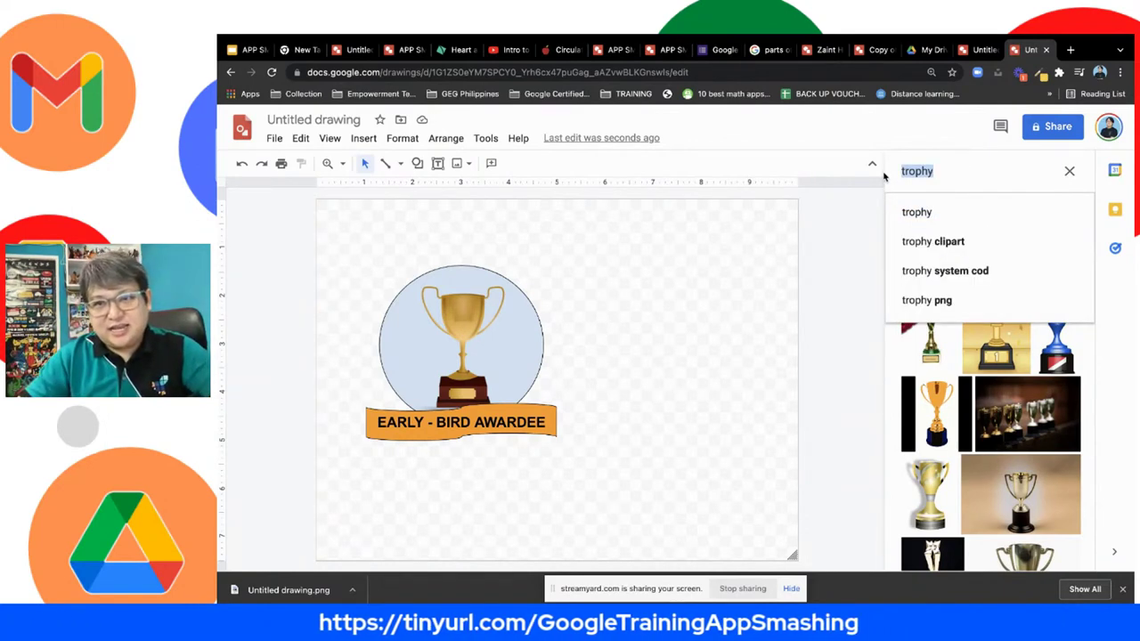
type("laurel")
key("Return")
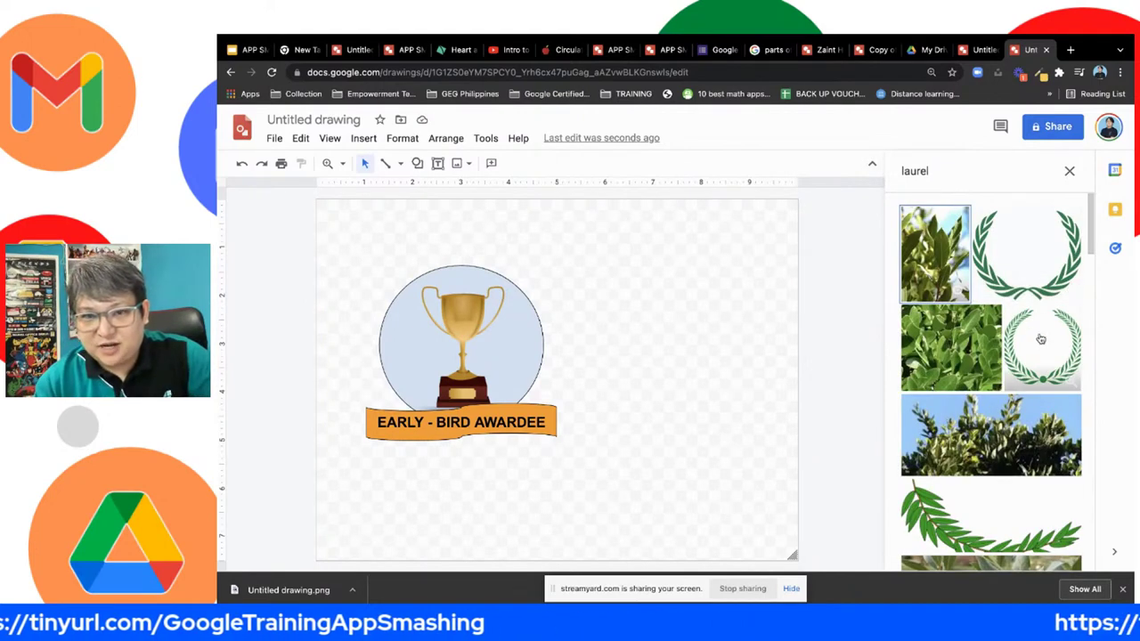
left_click_drag(1044, 321, 524, 304)
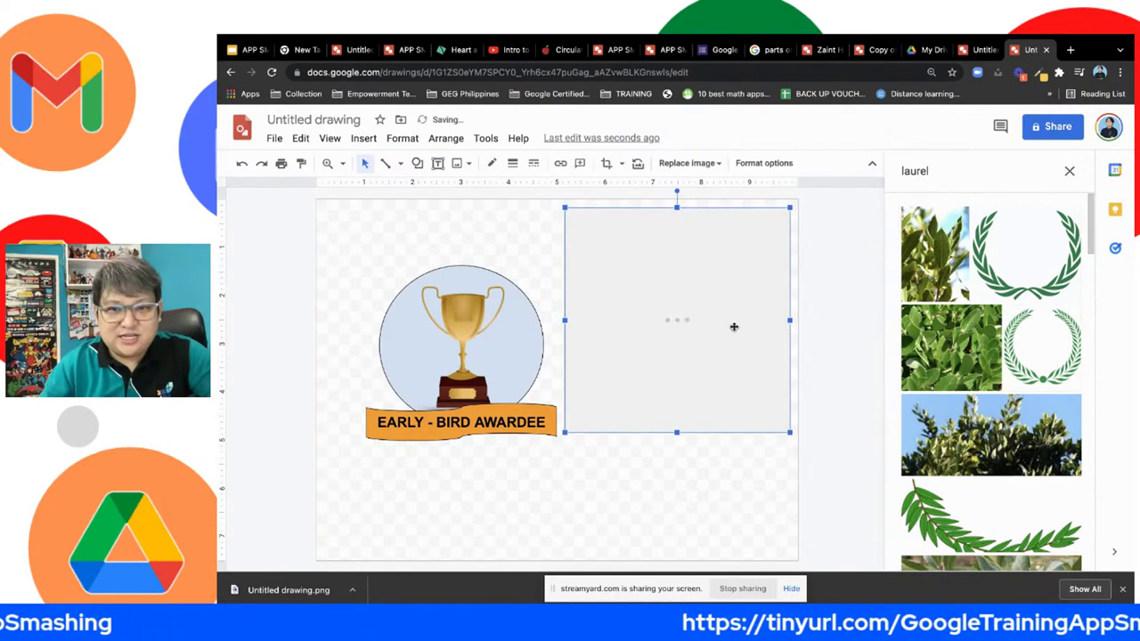
left_click_drag(753, 306, 546, 340)
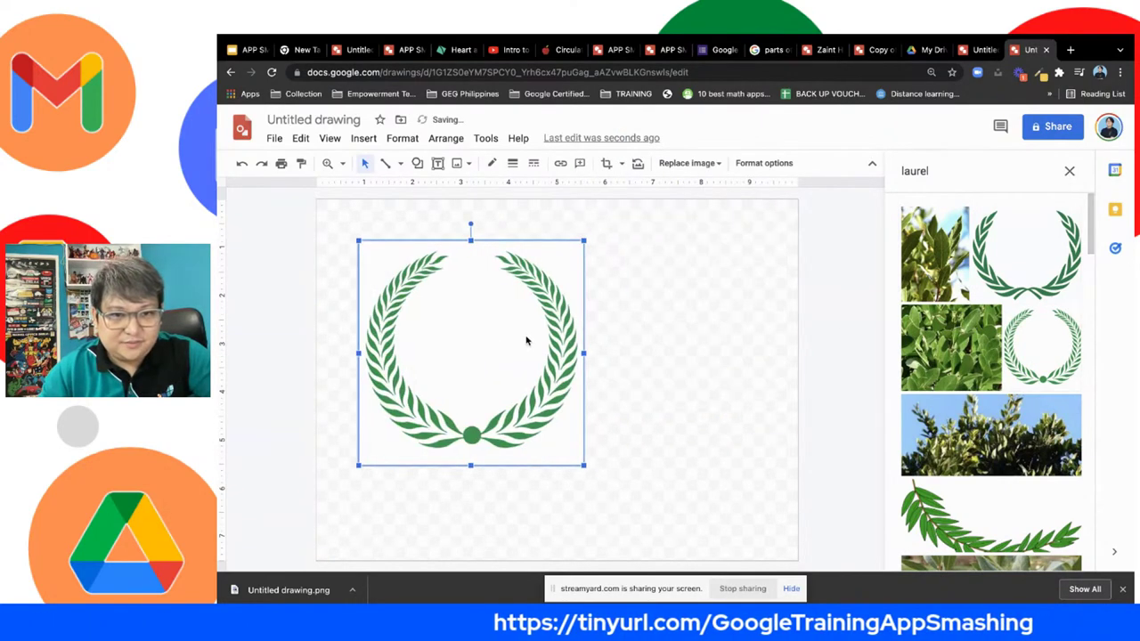
Send the laurel wreath to the back and centre it around the circle.
right_click(525, 341)
mouse_move(588, 332)
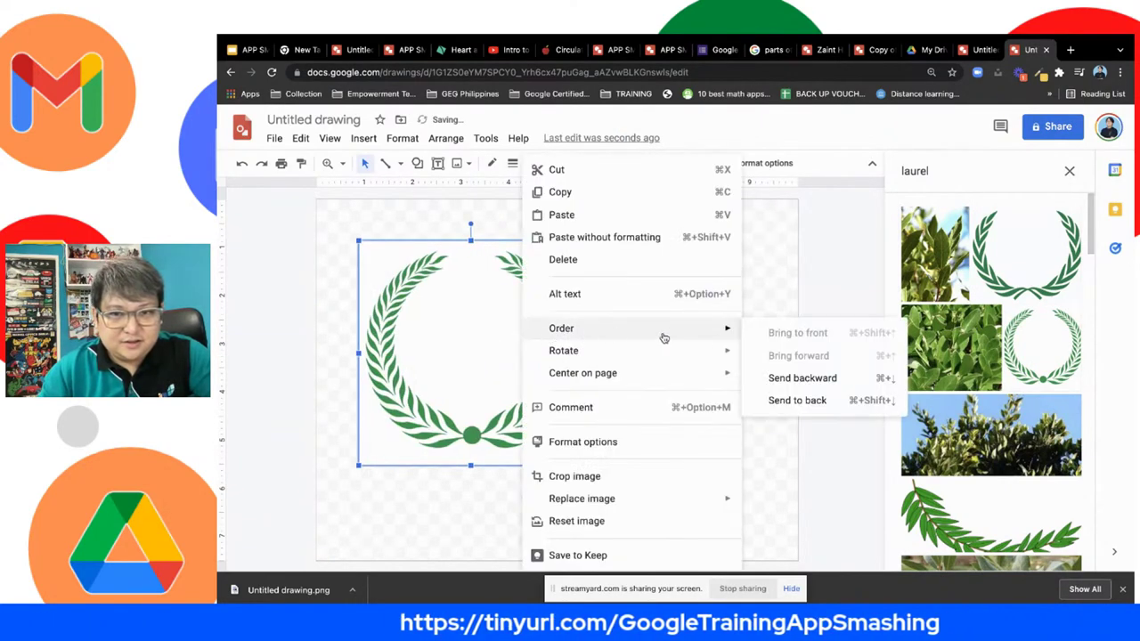
left_click(789, 400)
left_click_drag(579, 340, 558, 342)
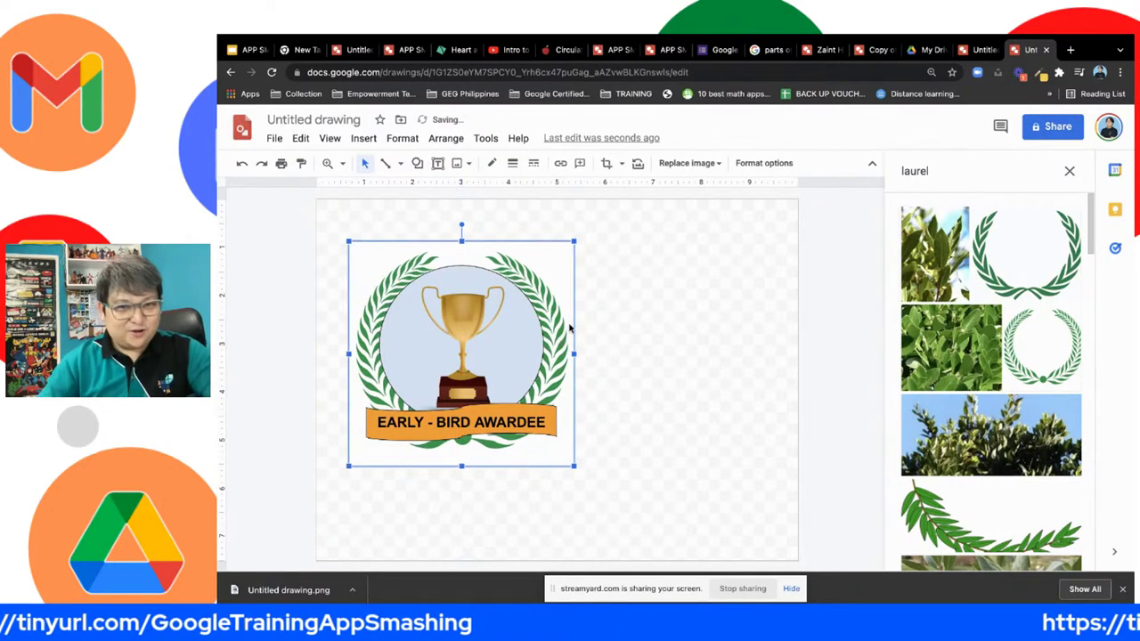
left_click(617, 296)
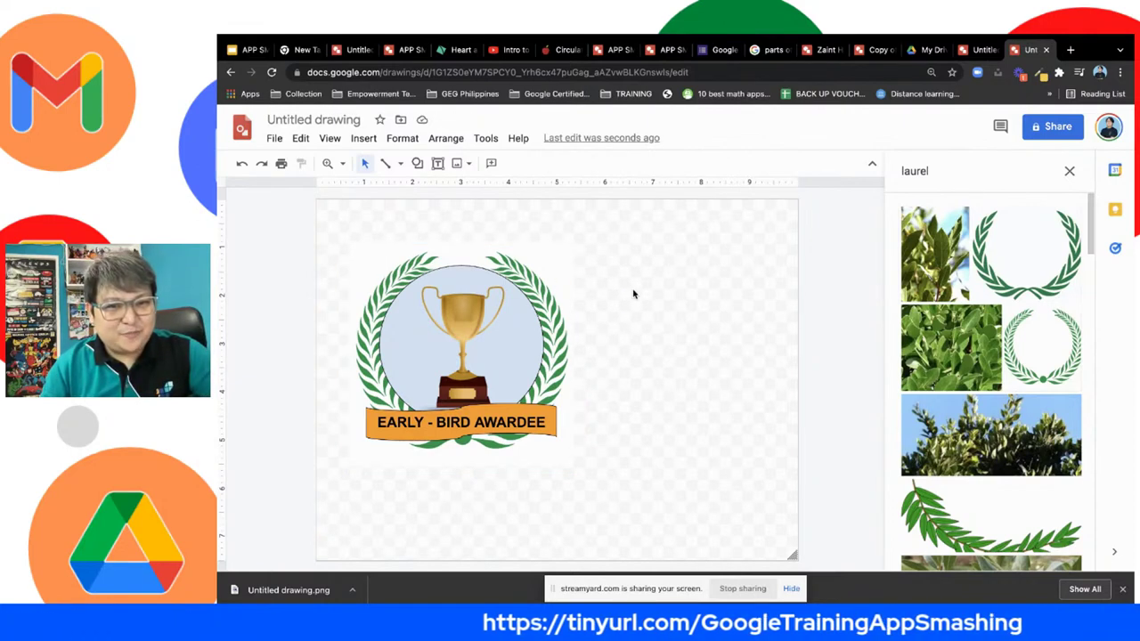
Move the complete badge to the canvas's upper-left corner and shrink the canvas to fit tightly around it.
left_click_drag(636, 287, 400, 458)
left_click_drag(480, 377, 454, 341)
left_click(628, 357)
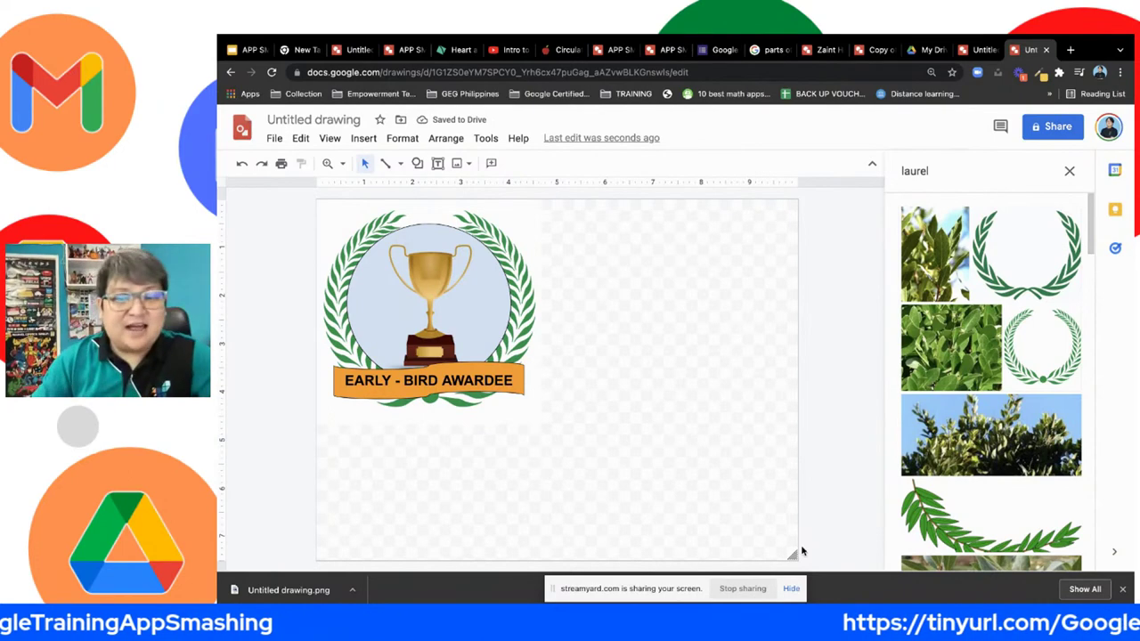
left_click_drag(794, 553, 539, 425)
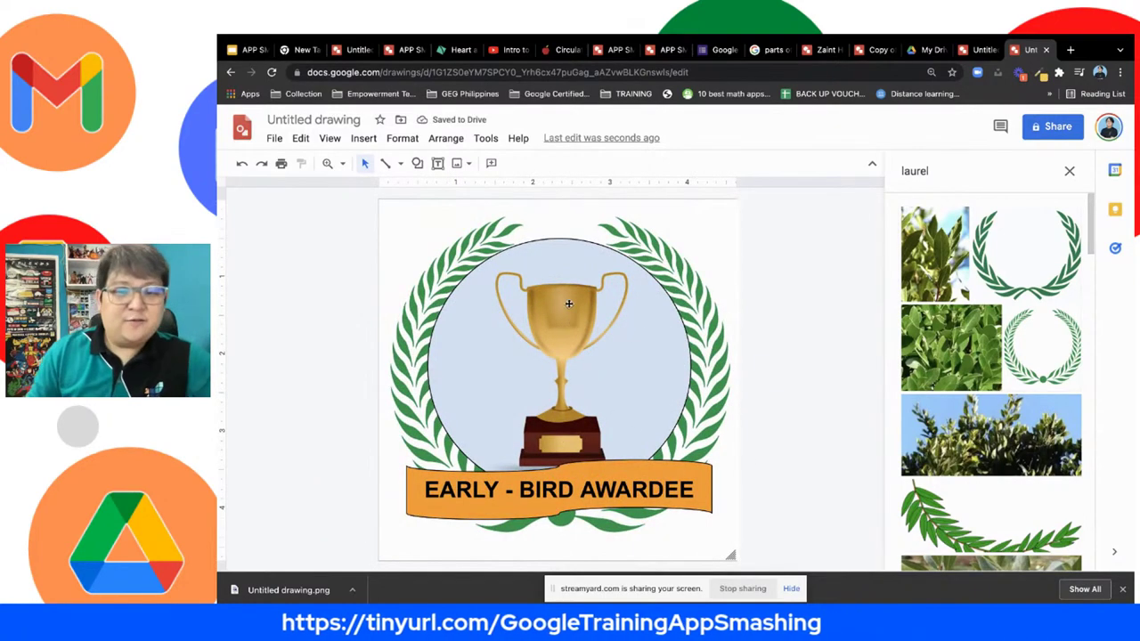
Download the finished badge drawing as a PNG image.
left_click(274, 139)
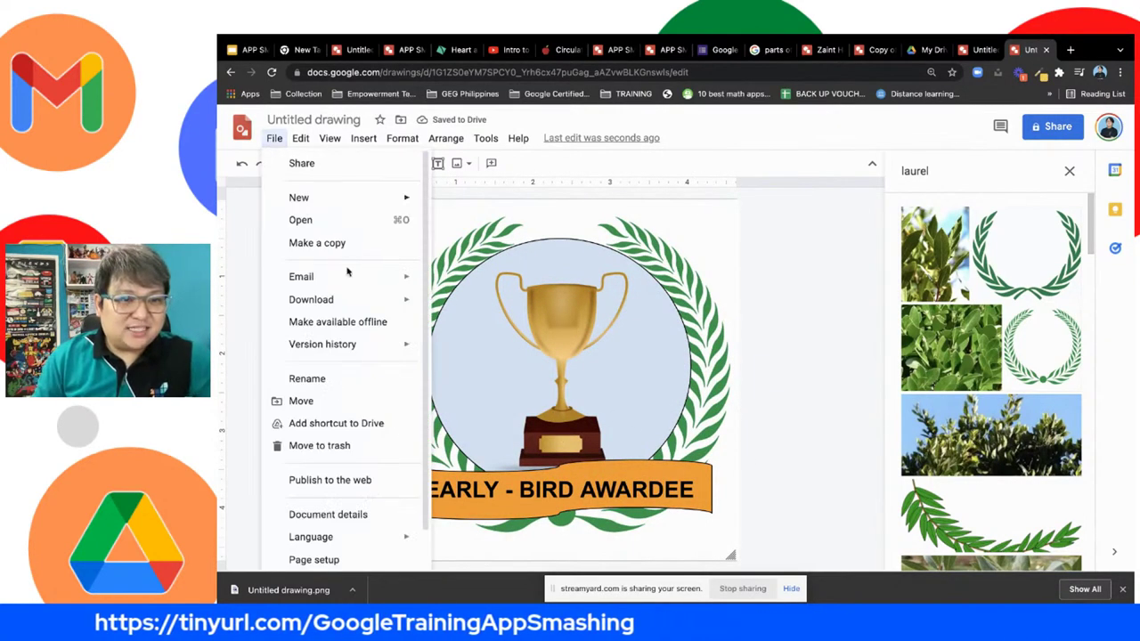
mouse_move(357, 306)
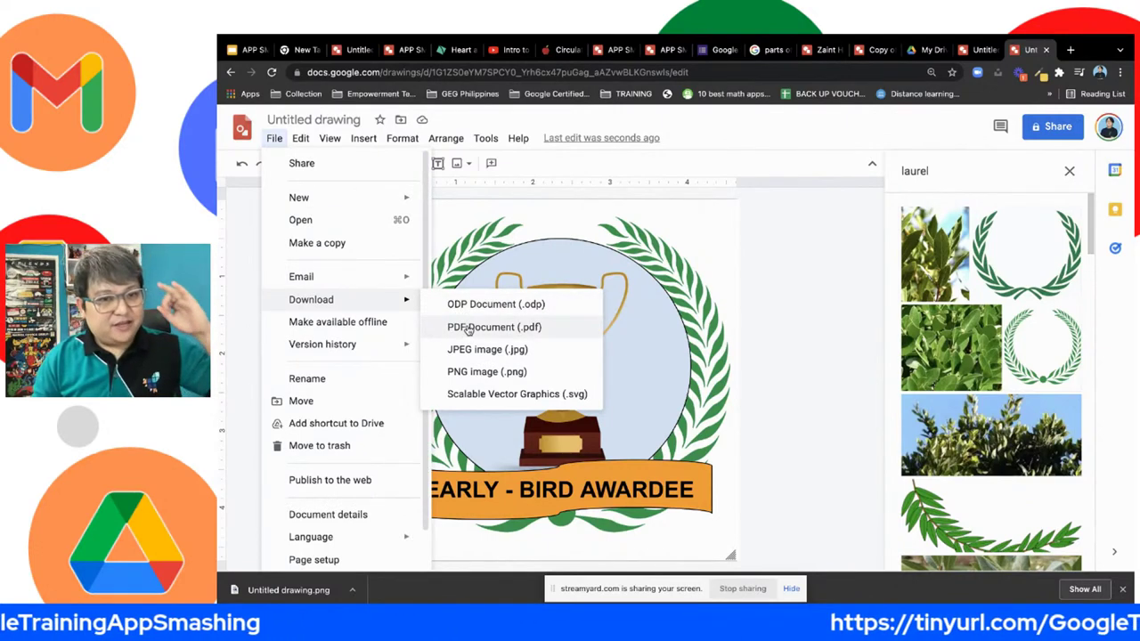
left_click(479, 372)
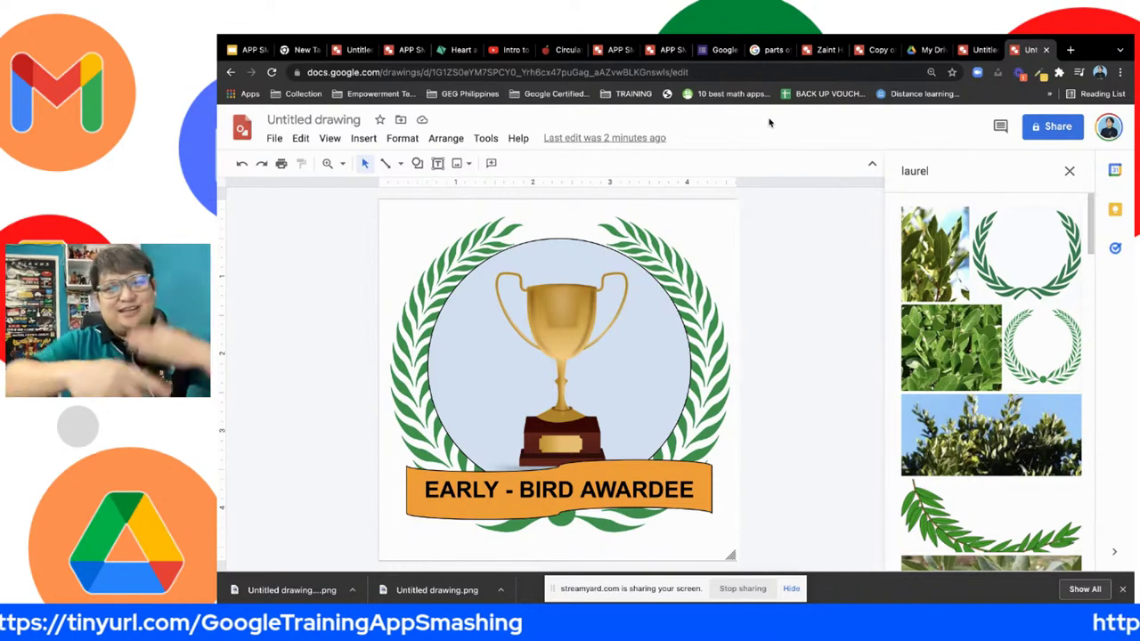
Open a new blank drawing from drawings.google.com in a new browser tab, and switch to the APP SMASHING presentation.
left_click(1072, 51)
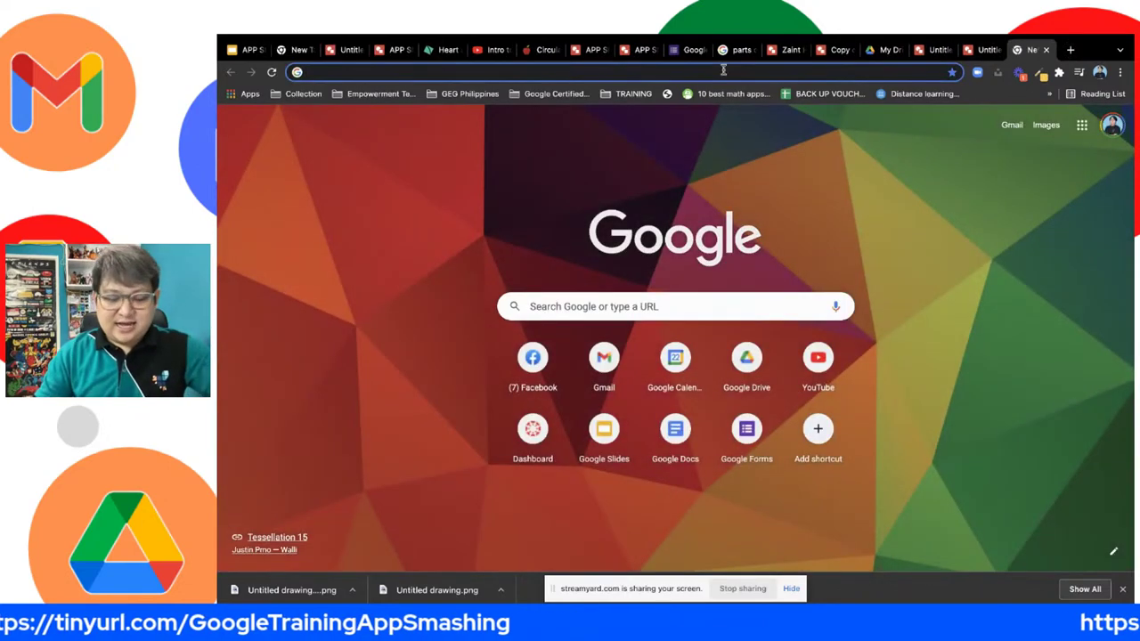
type("dra")
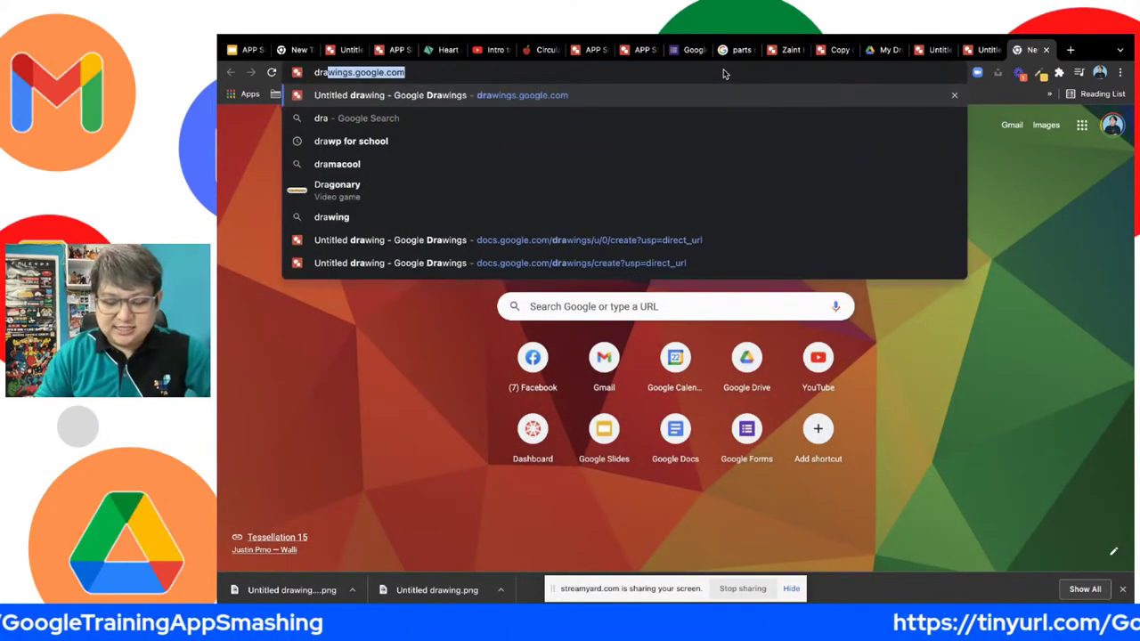
type("wings.google.com")
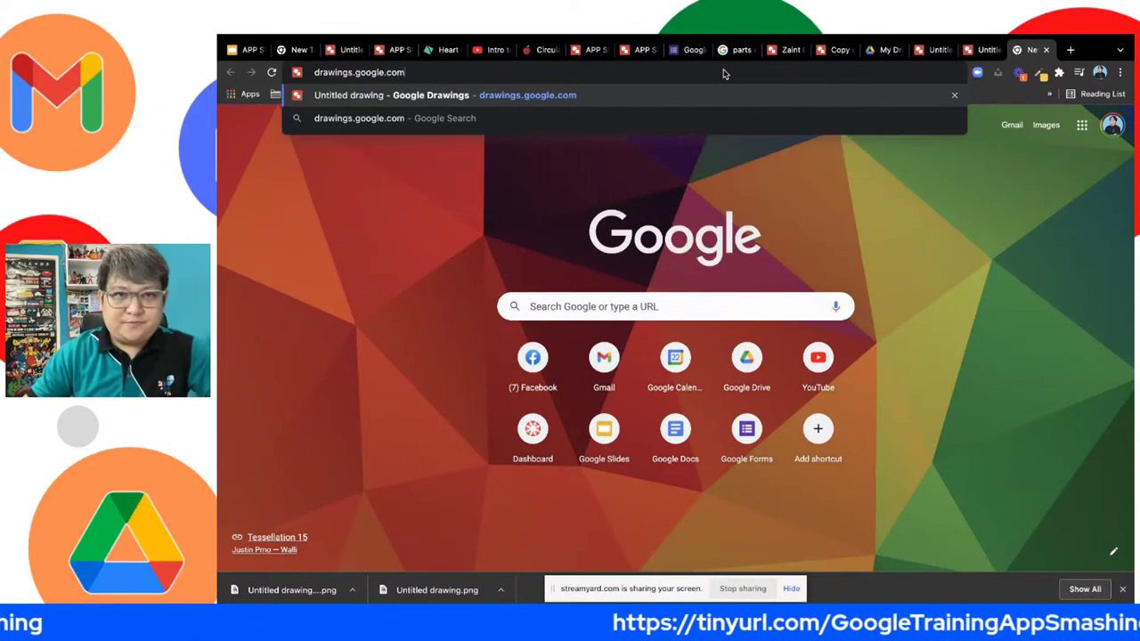
key("Return")
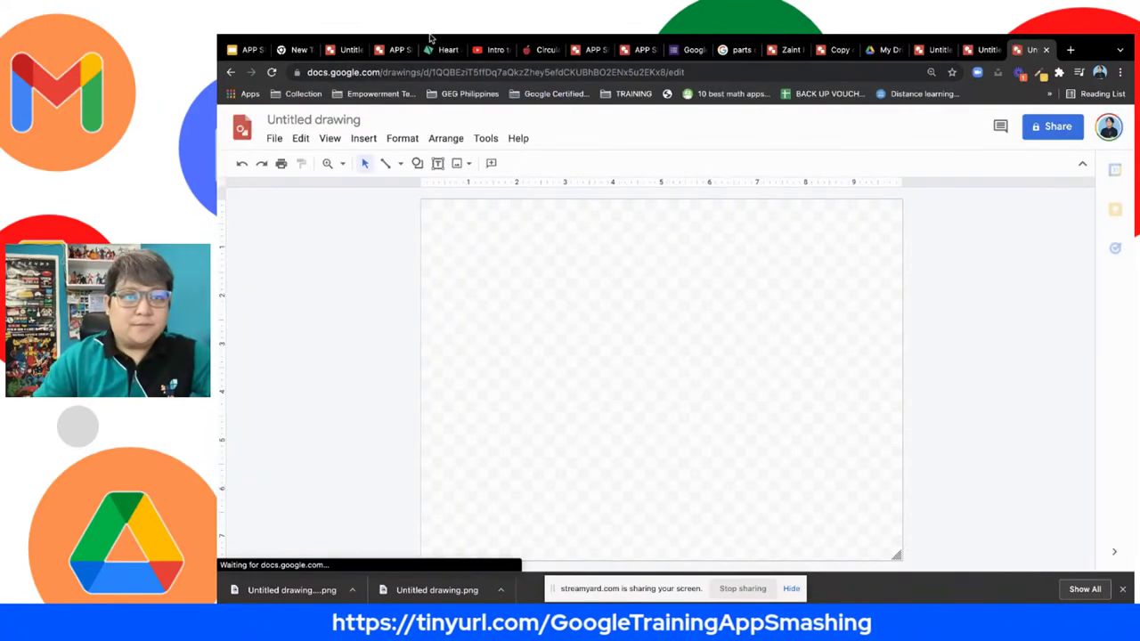
left_click(248, 49)
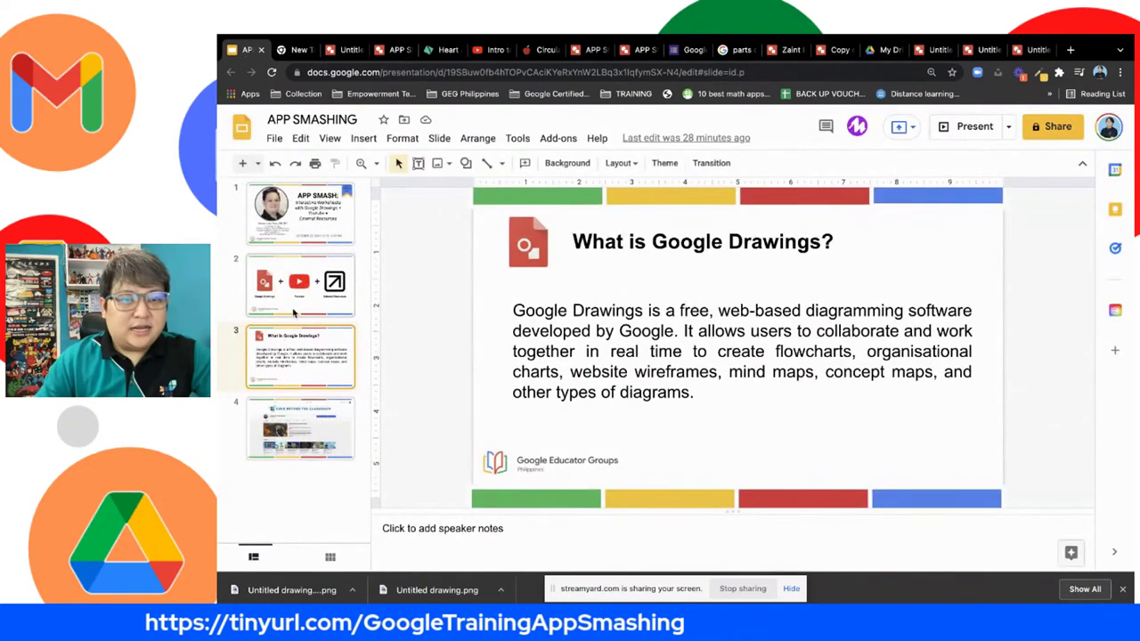
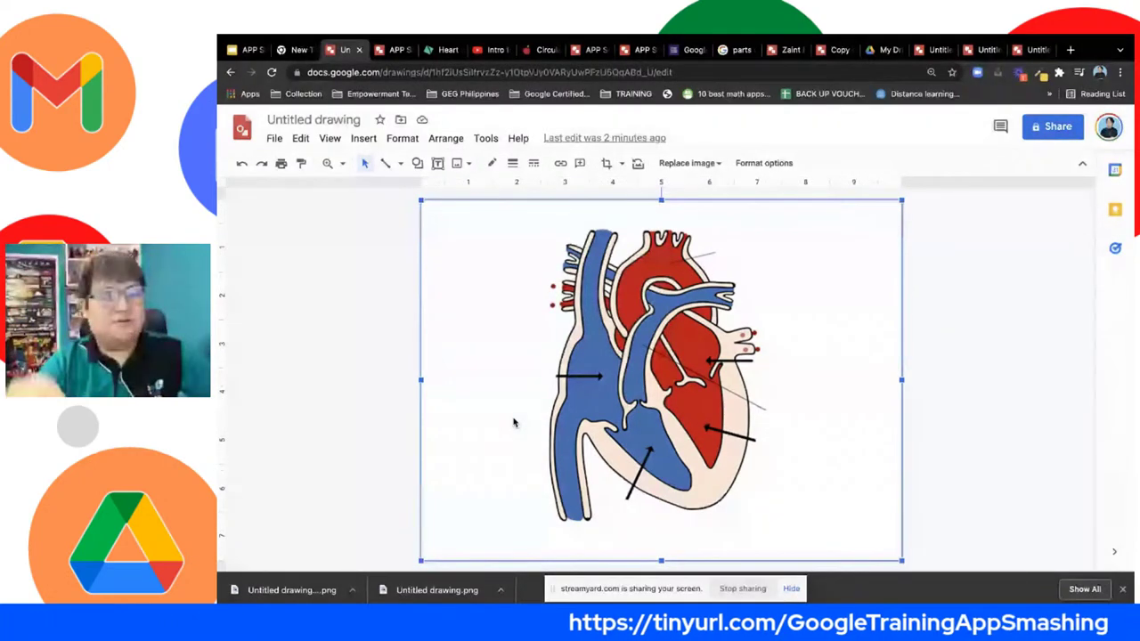
Download the heart diagram drawing as a PNG image.
left_click(407, 305)
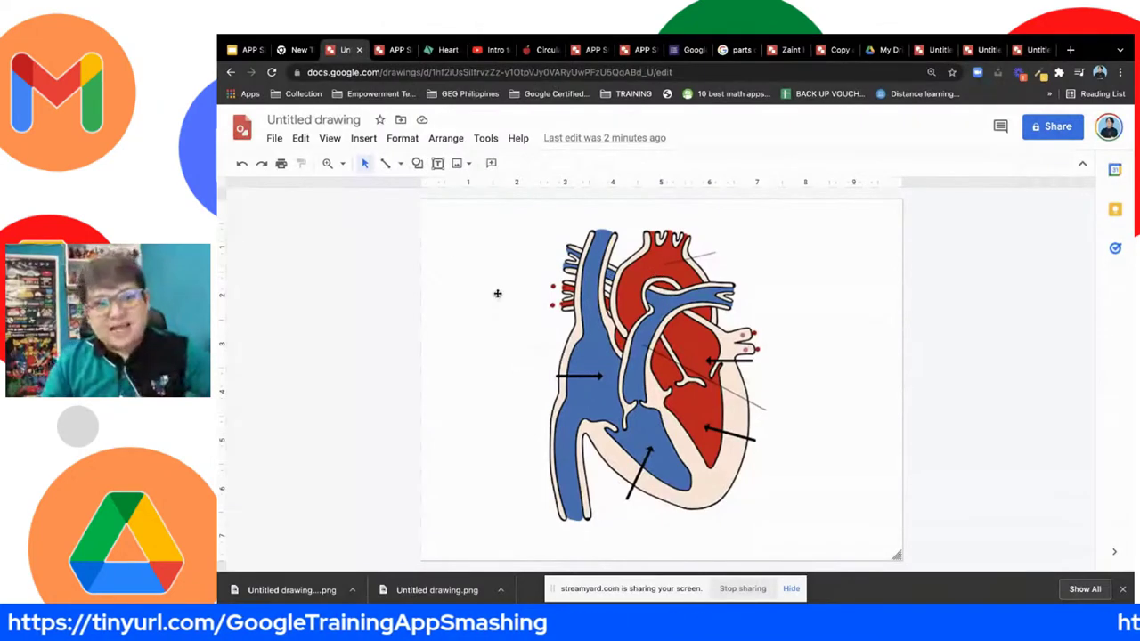
left_click(273, 141)
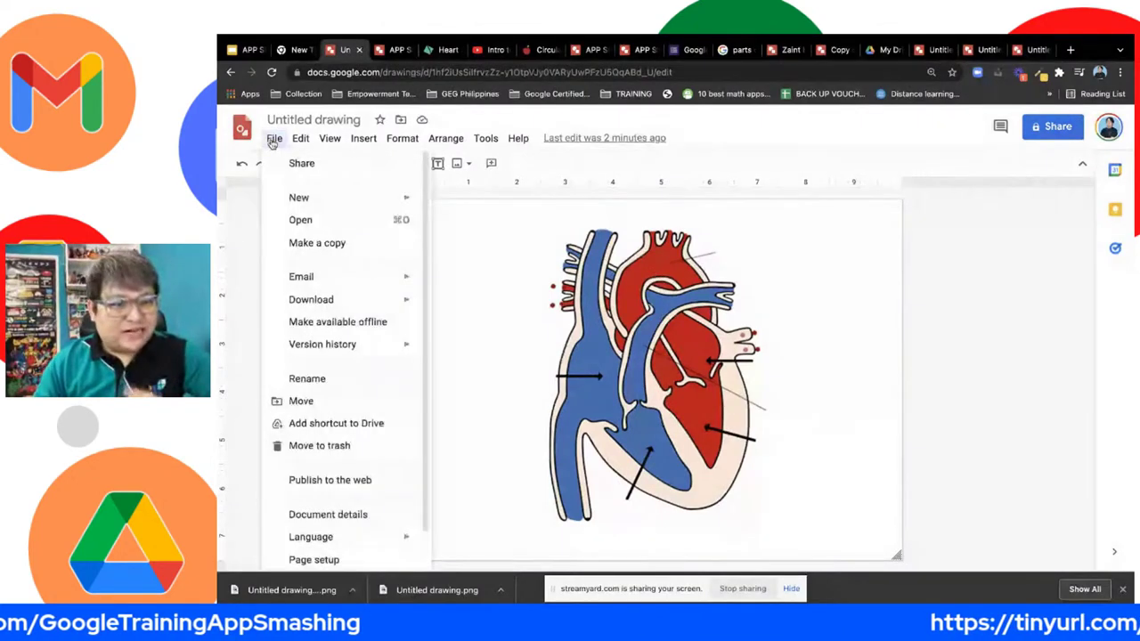
mouse_move(339, 300)
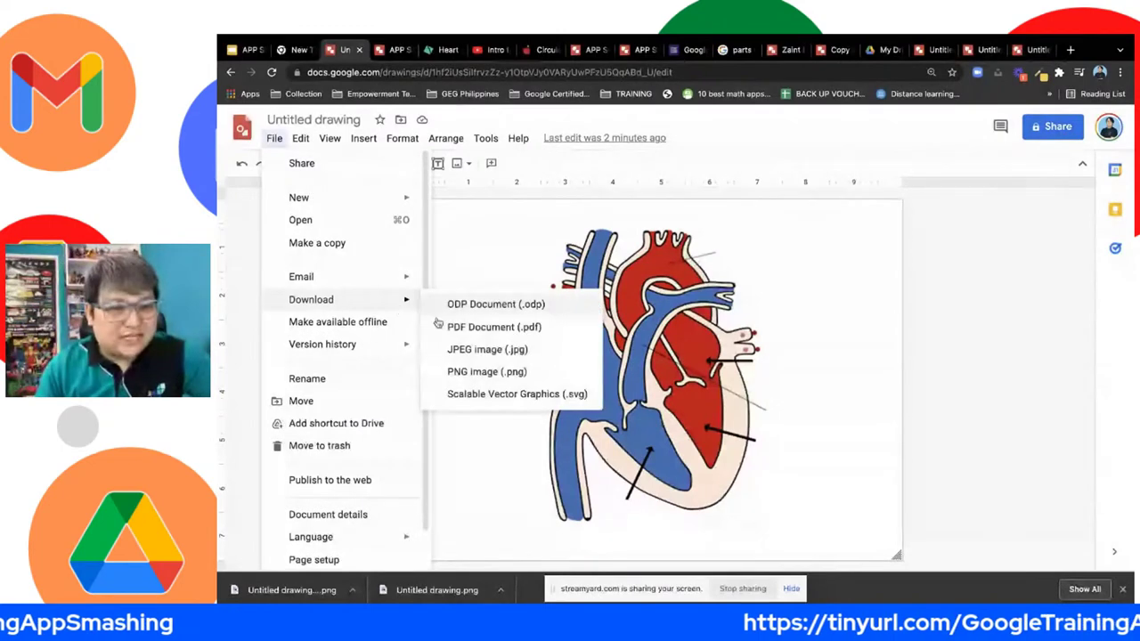
left_click(469, 372)
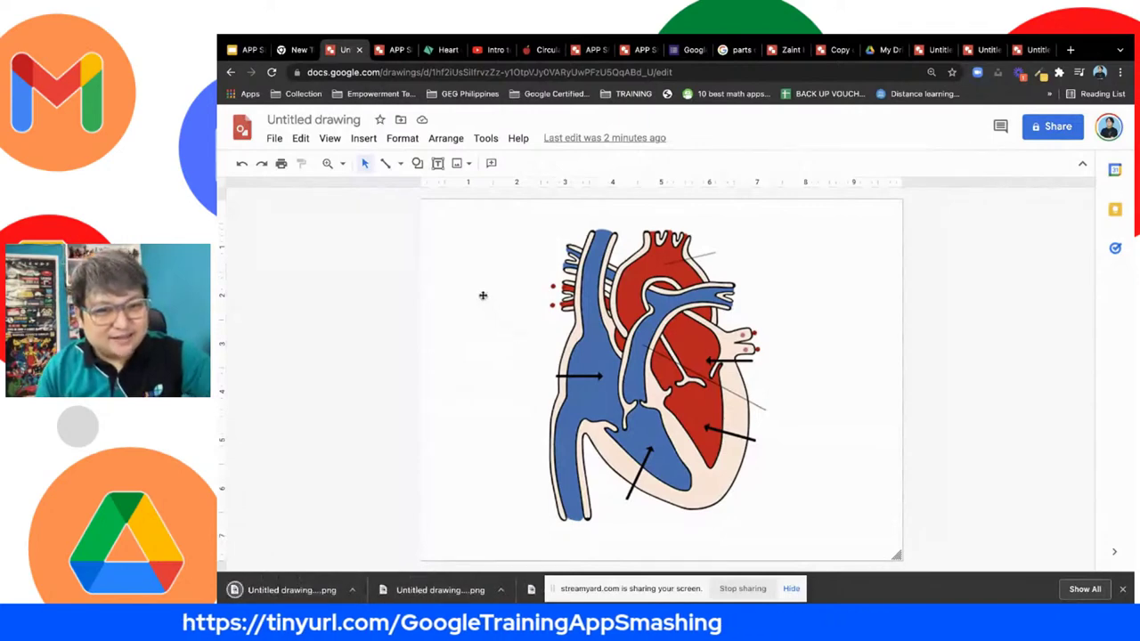
Move the white cover box off the AORTA label and put it back over the label.
left_click(439, 282)
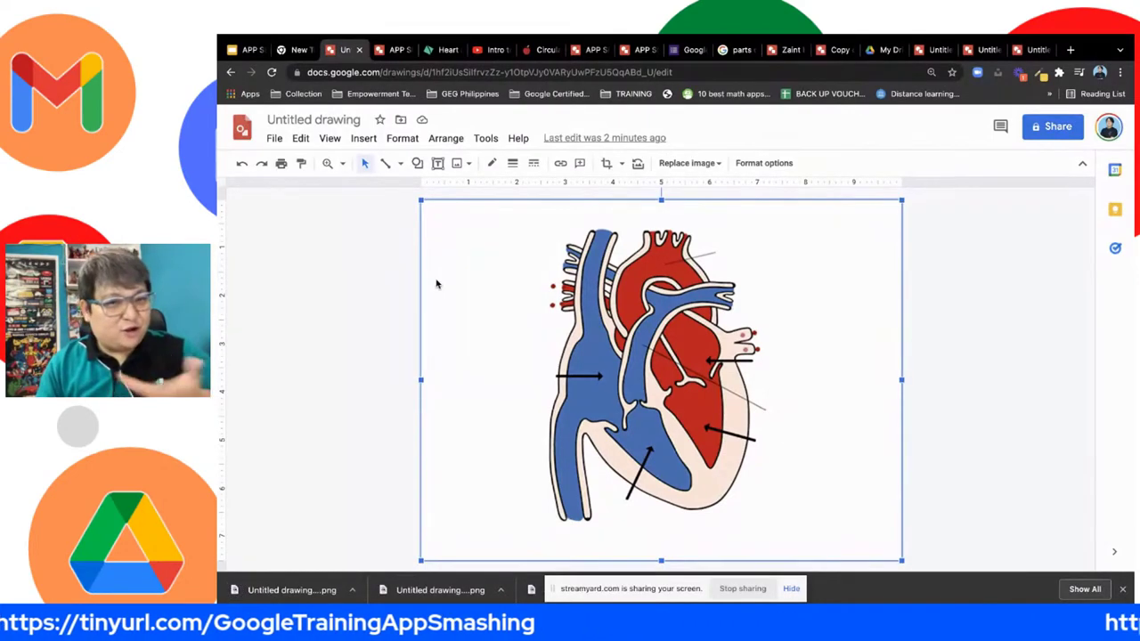
left_click_drag(715, 235, 805, 240)
left_click(771, 309)
left_click(739, 252)
type("AORTA")
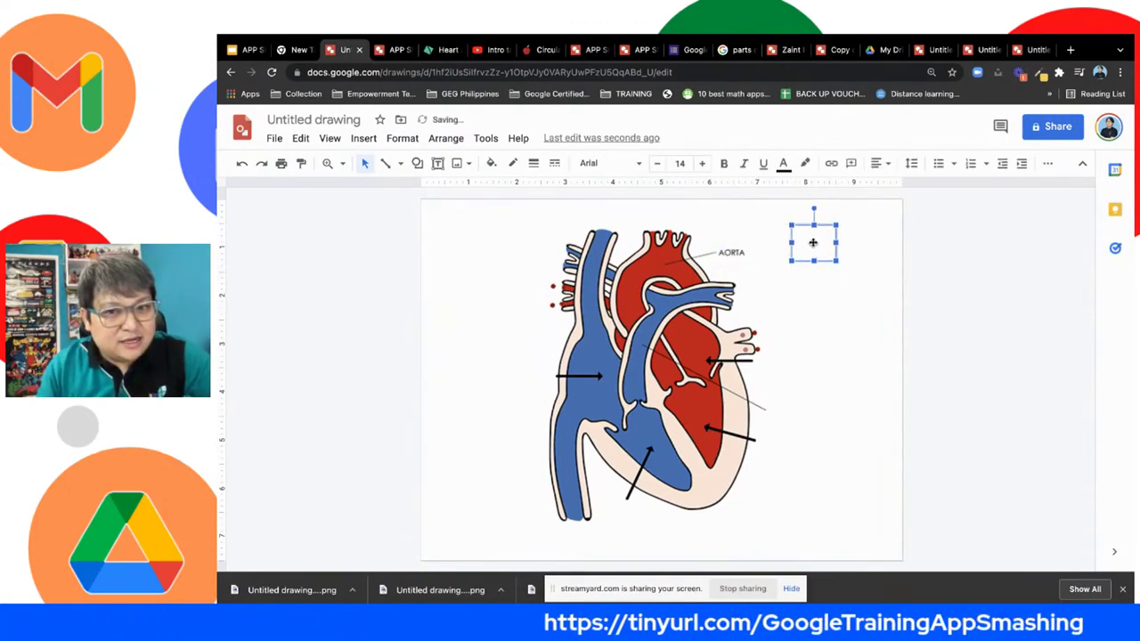
left_click_drag(728, 252, 741, 252)
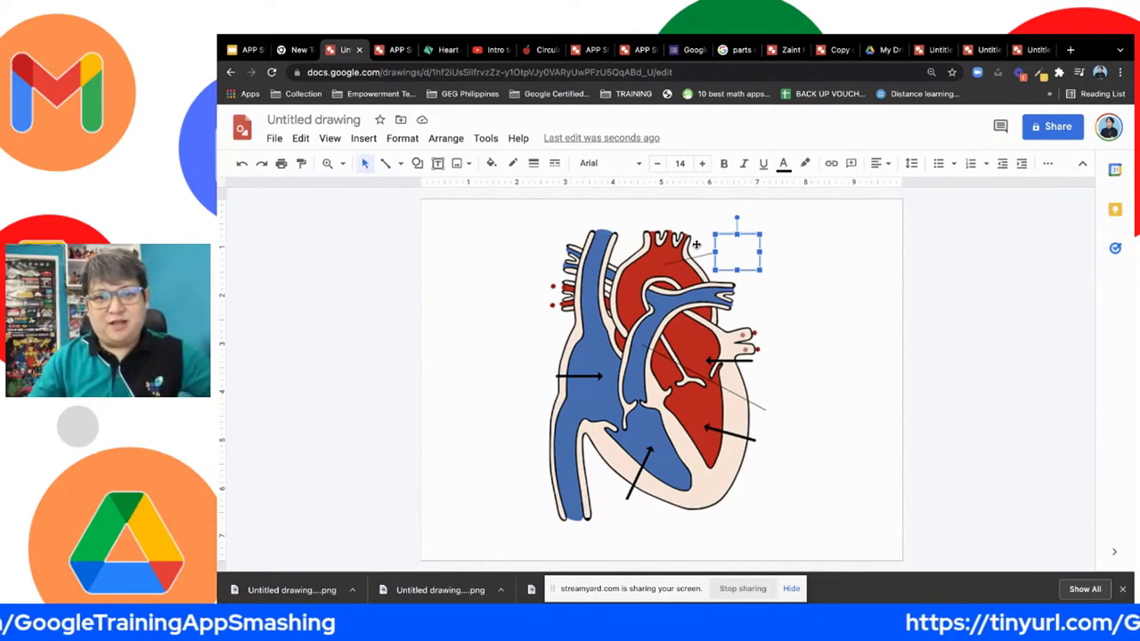
Select every object in the heart drawing and delete them all to empty the canvas.
left_click(458, 275)
left_click(359, 252)
left_click_drag(330, 244, 960, 433)
key("Delete")
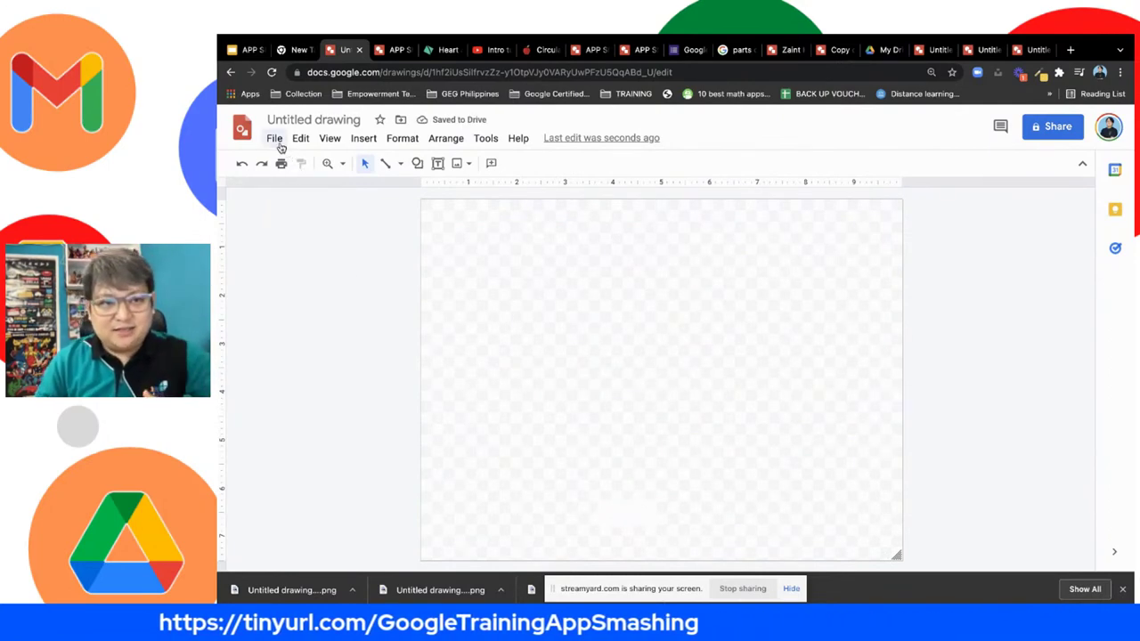
Insert the heart image Untitled drawing.png from the Downloads folder and scale it to fill the canvas.
left_click(277, 141)
left_click(364, 139)
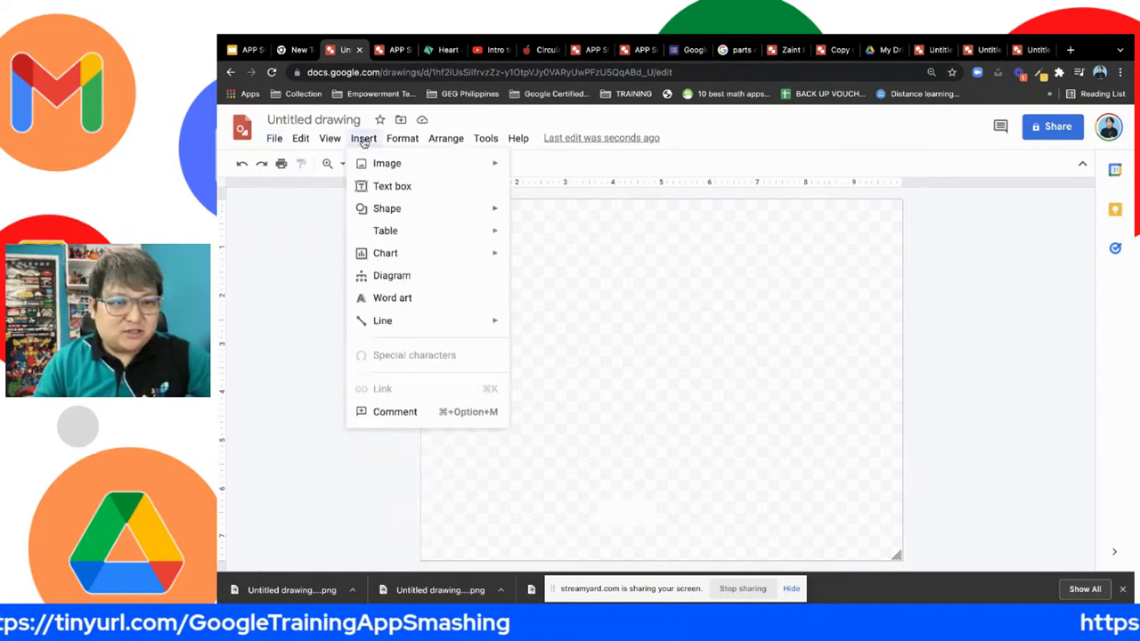
mouse_move(391, 167)
left_click(553, 172)
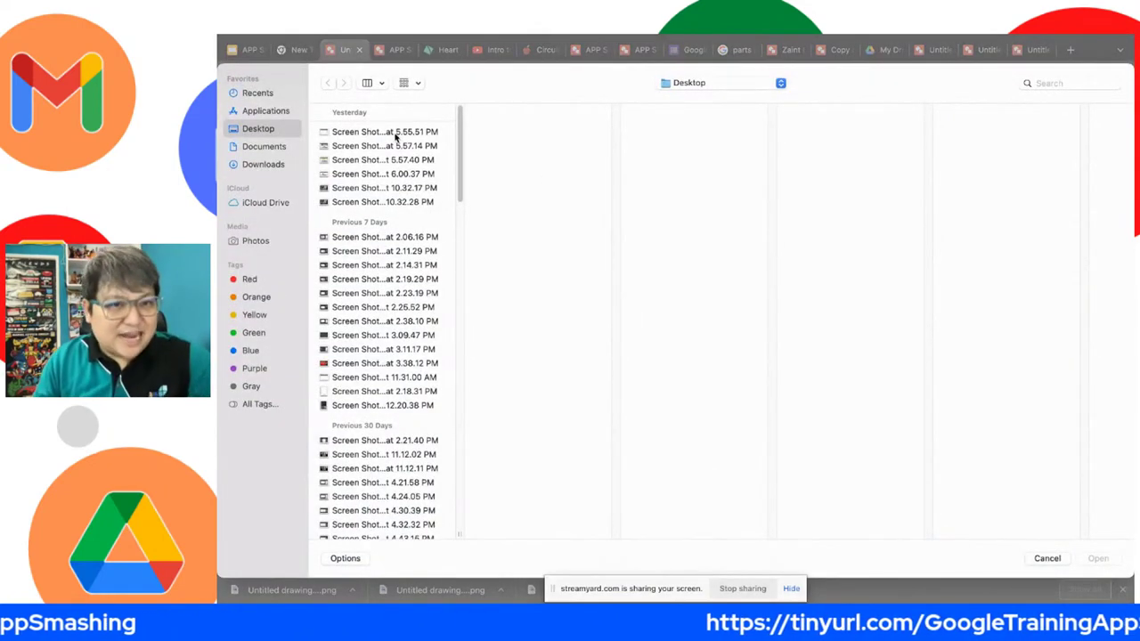
left_click(283, 166)
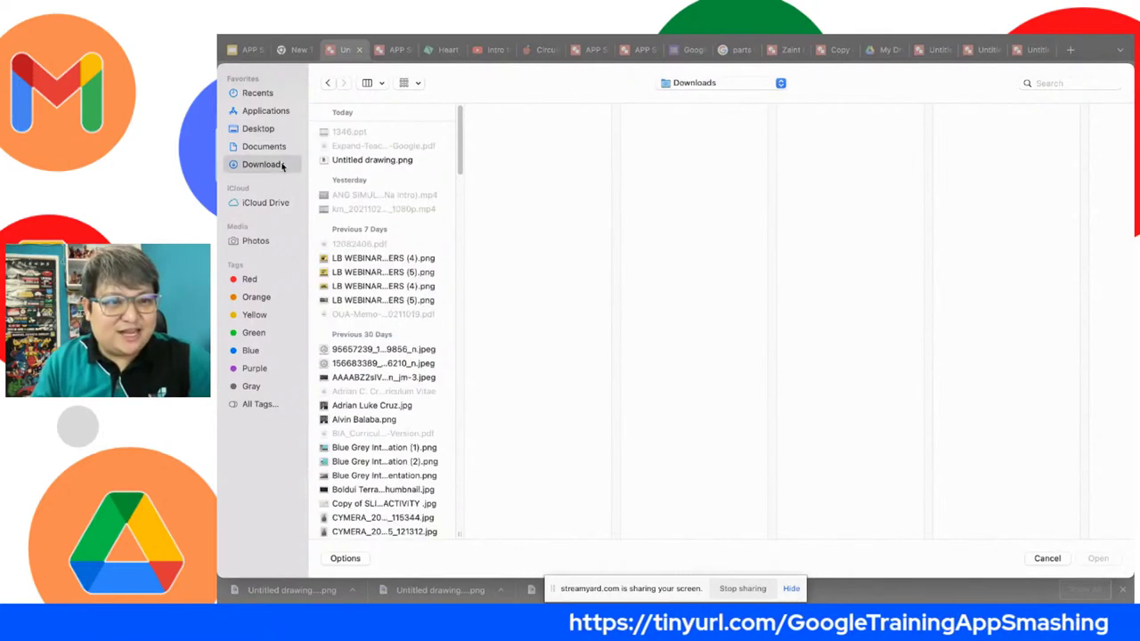
left_click(397, 161)
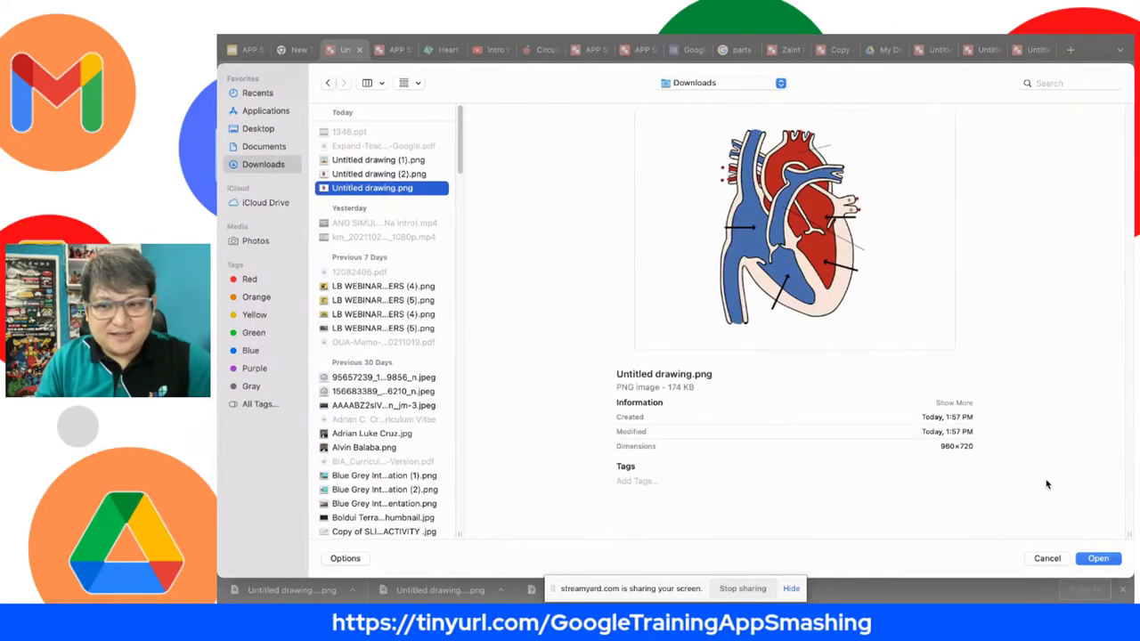
left_click(1097, 559)
mouse_move(574, 294)
left_mouse_down()
mouse_move(600, 298)
mouse_move(527, 282)
left_mouse_up()
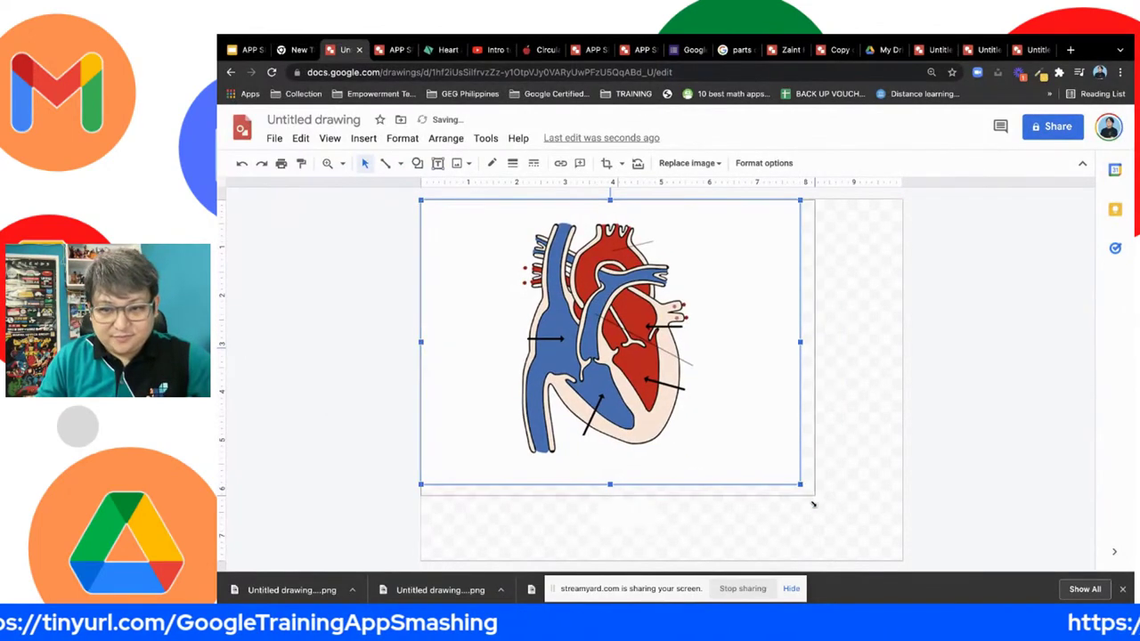
left_click_drag(864, 546, 900, 559)
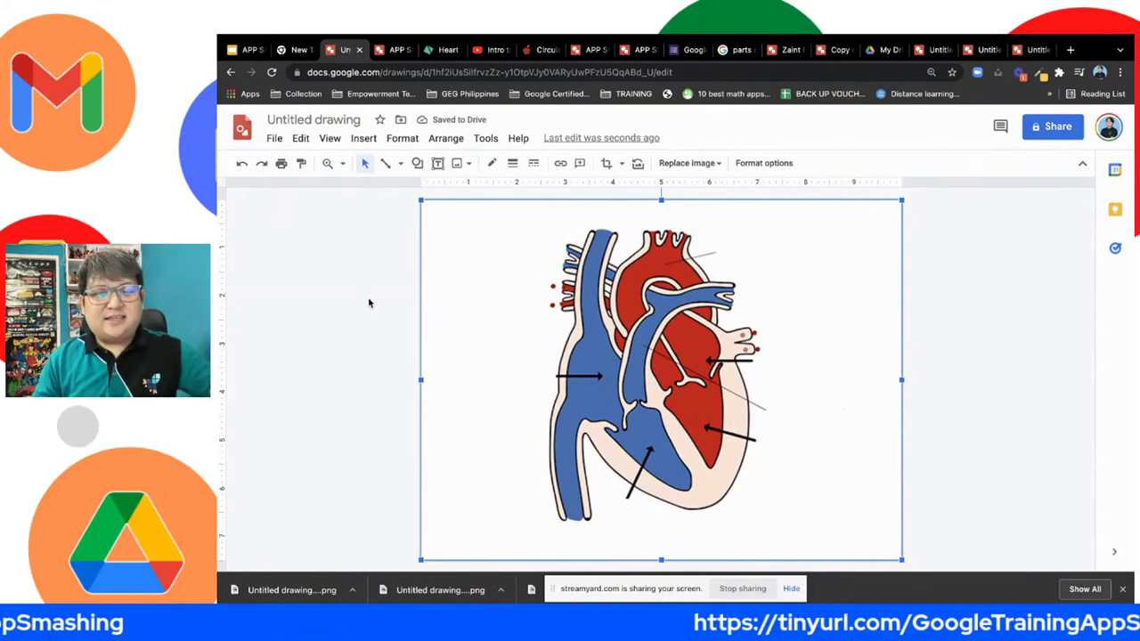
Scale the heart image down off the canvas edges and reduce the canvas to about 8.8 by 6.4 inches.
left_click_drag(540, 310, 569, 313)
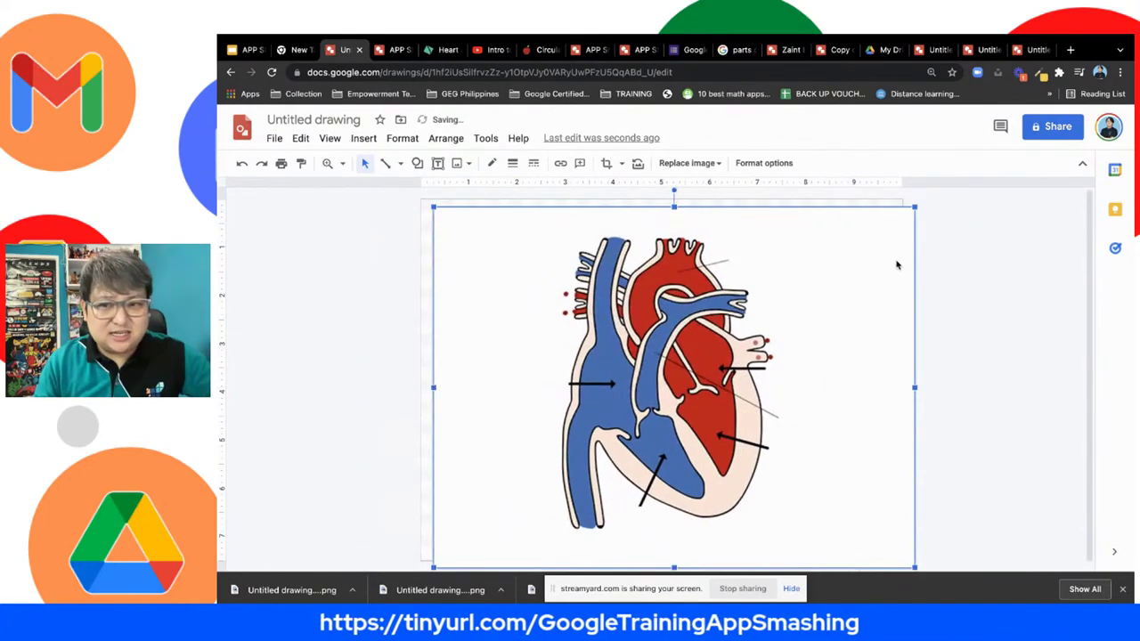
left_click_drag(913, 208, 784, 249)
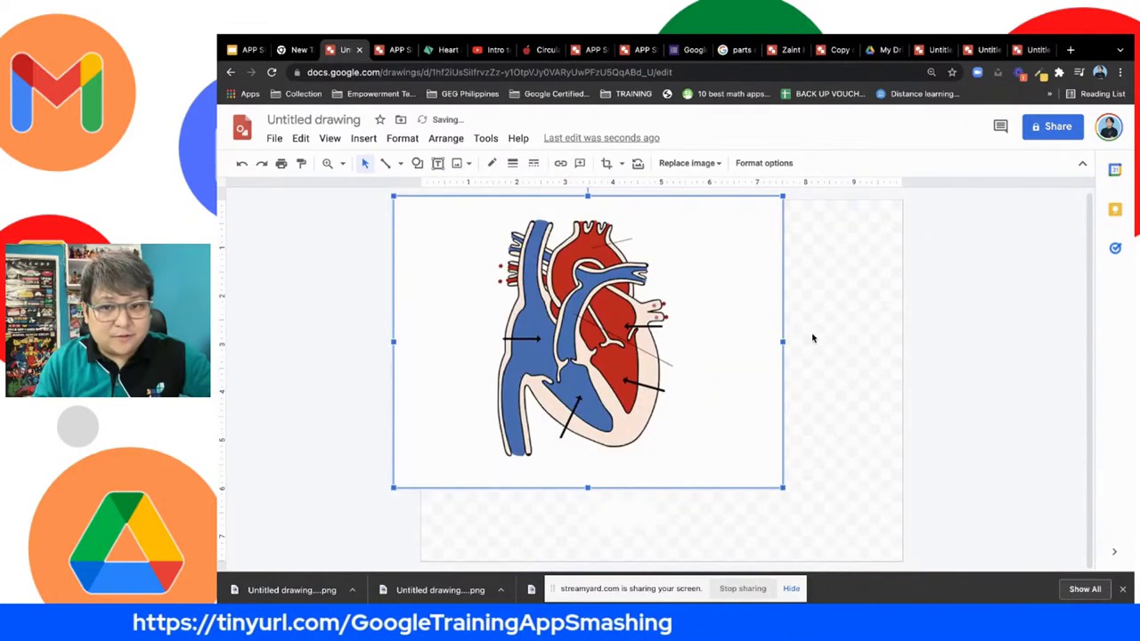
left_click(875, 513)
left_click_drag(897, 555, 845, 504)
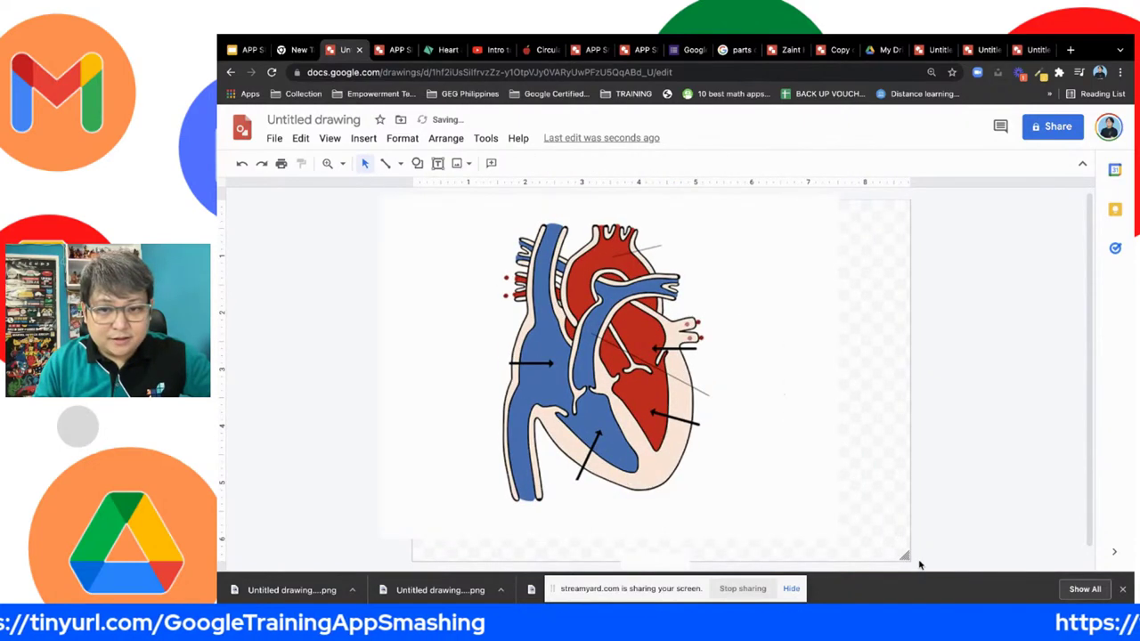
left_click_drag(909, 560, 905, 559)
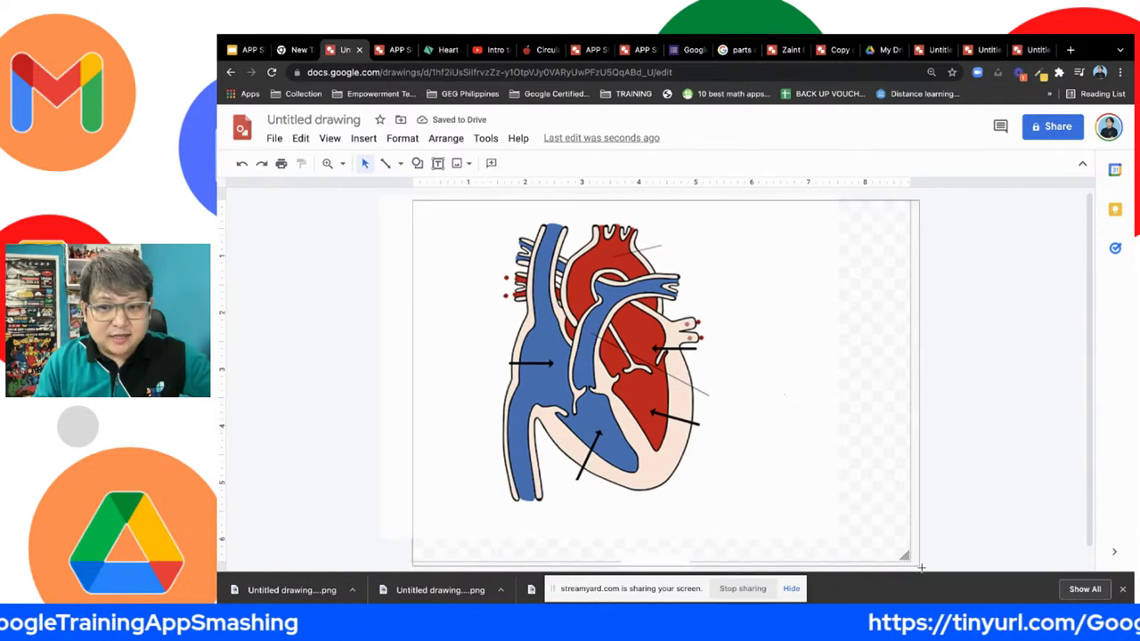
Align the heart image with the canvas's upper-left corner and enlarge it to cover the full canvas width.
left_click(642, 407)
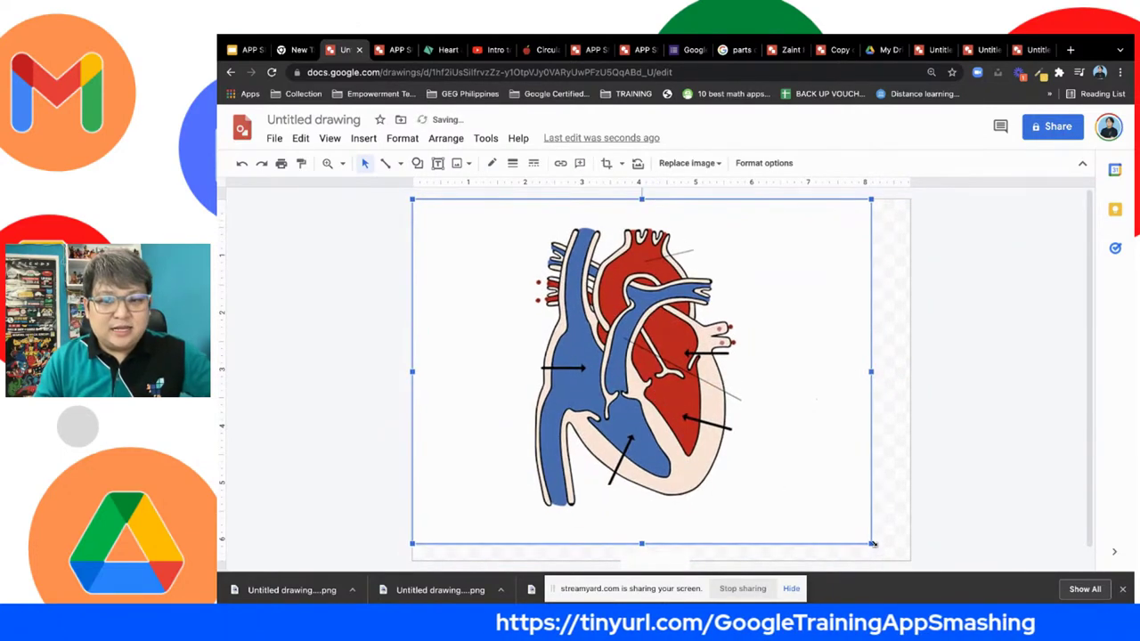
left_click_drag(873, 543, 910, 574)
left_click(853, 450)
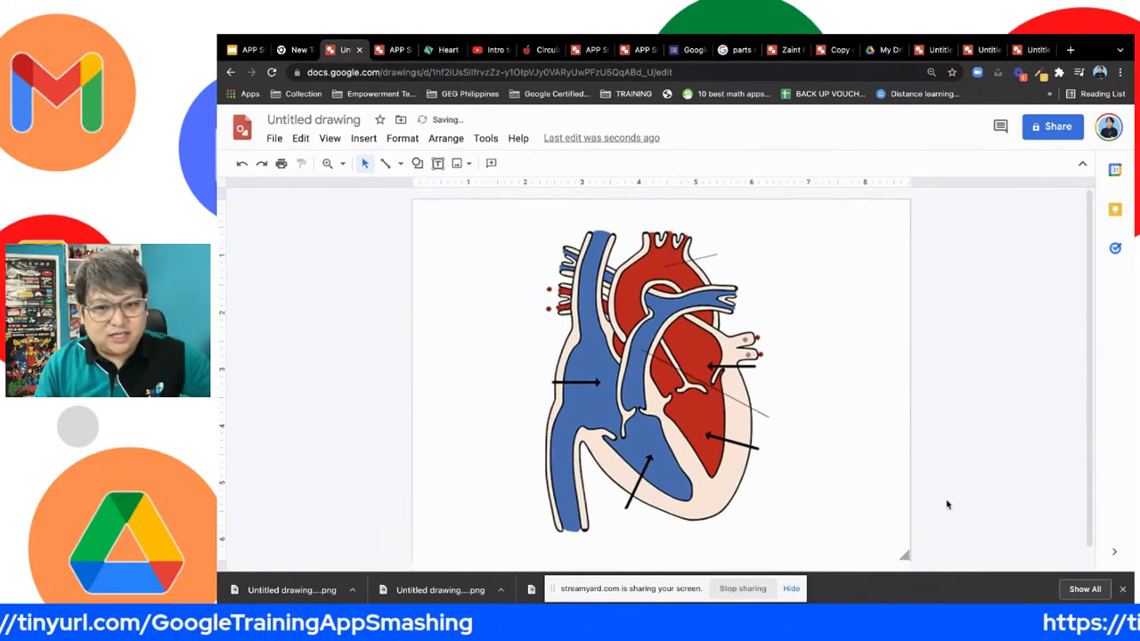
Crop the lower edge of the heart image so it ends at the bottom of the canvas.
left_click(549, 412)
scroll(559, 432, "down", 1)
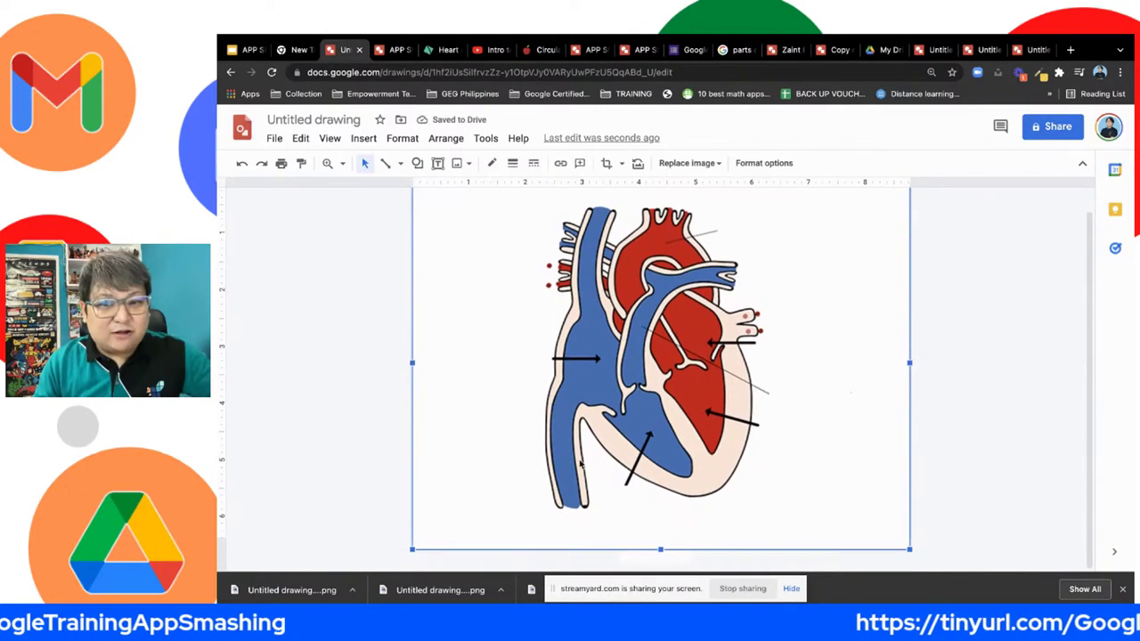
double_click(658, 526)
mouse_move(660, 550)
left_mouse_down()
mouse_move(662, 515)
mouse_move(665, 539)
left_mouse_up()
key("Escape")
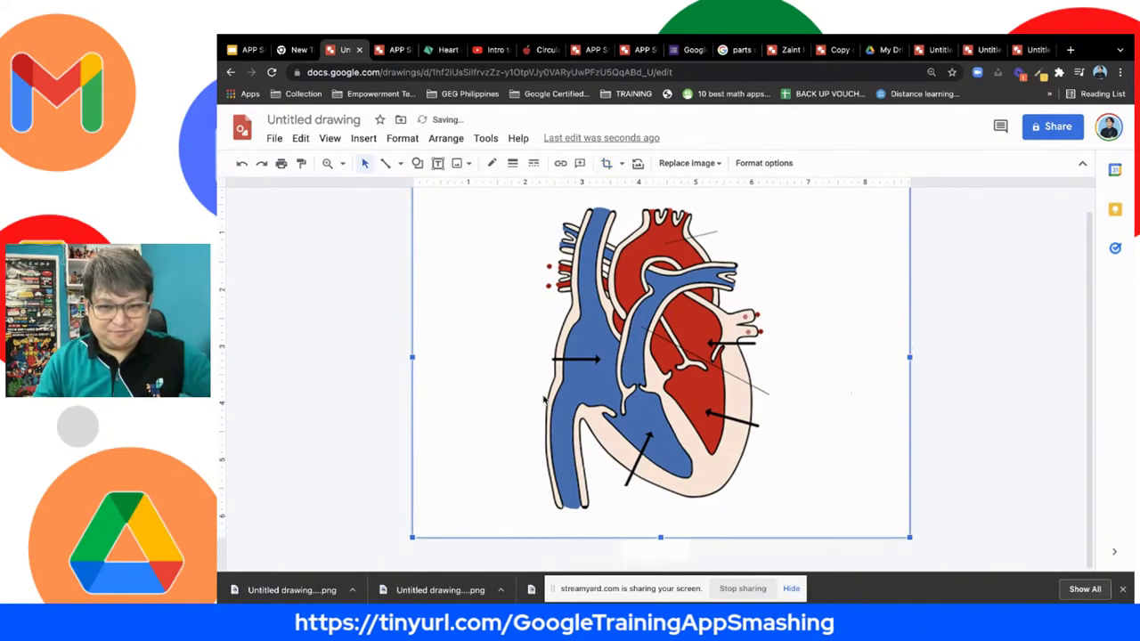
scroll(539, 392, "up", 1)
key("Escape")
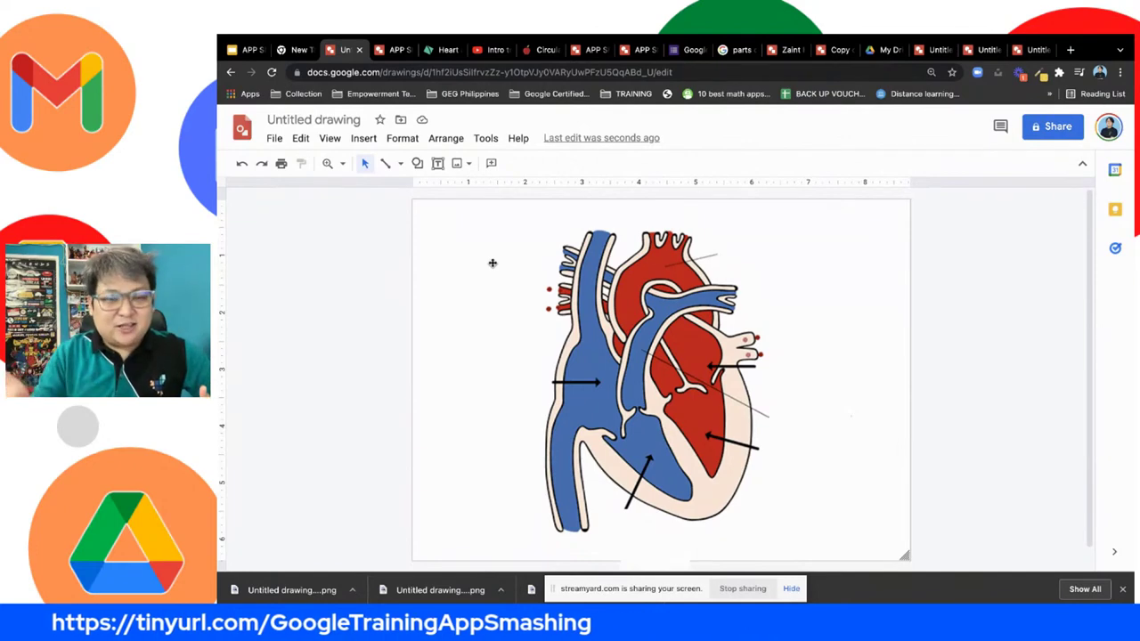
Draw a rectangle beside the canvas, stretched to the canvas height, and enter DIRECTIONS in it.
left_click(366, 140)
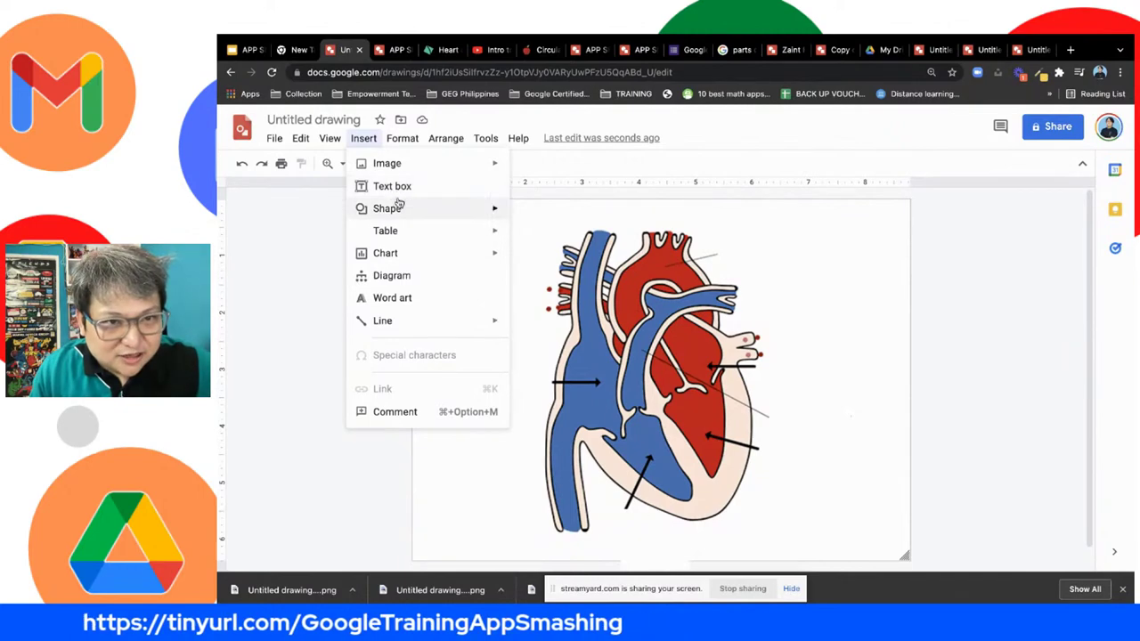
mouse_move(479, 221)
mouse_move(554, 217)
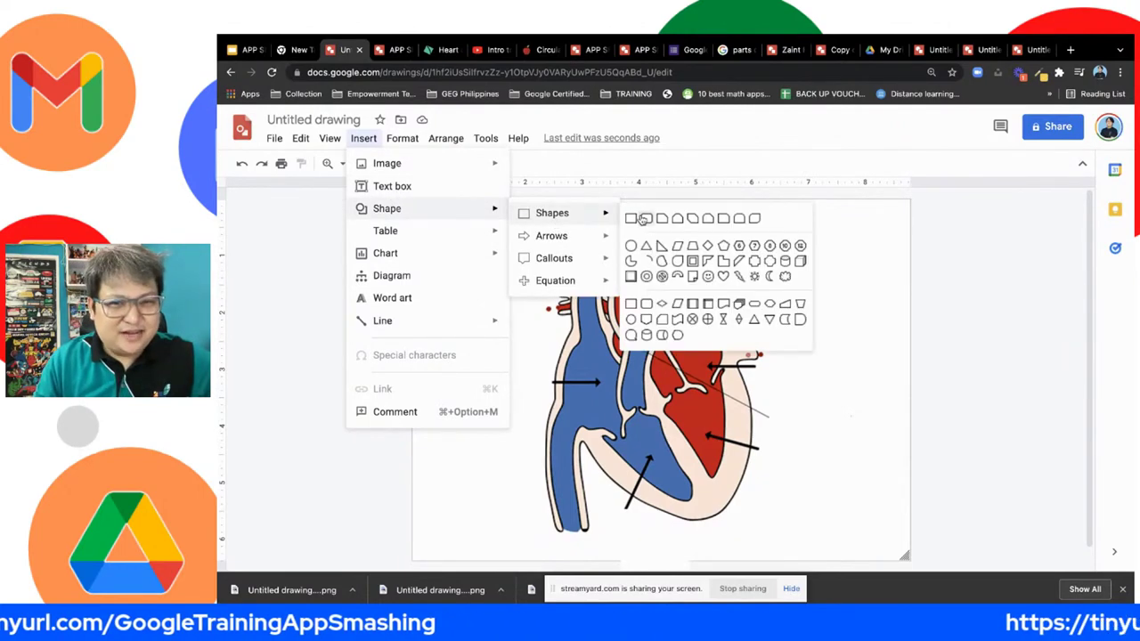
left_click(633, 220)
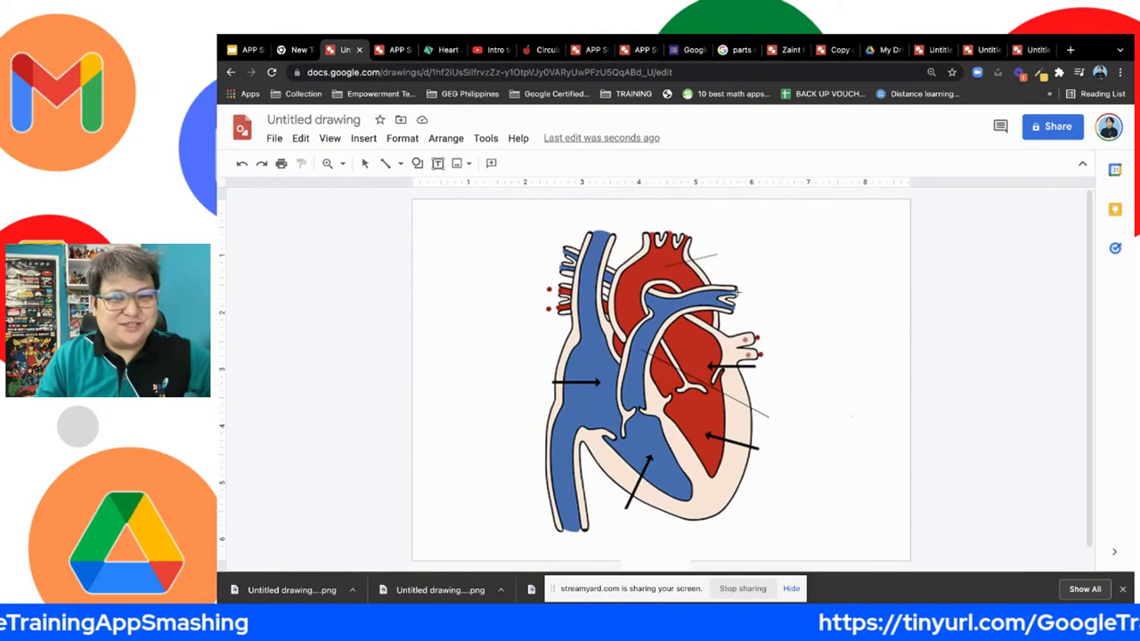
left_click_drag(316, 263, 386, 330)
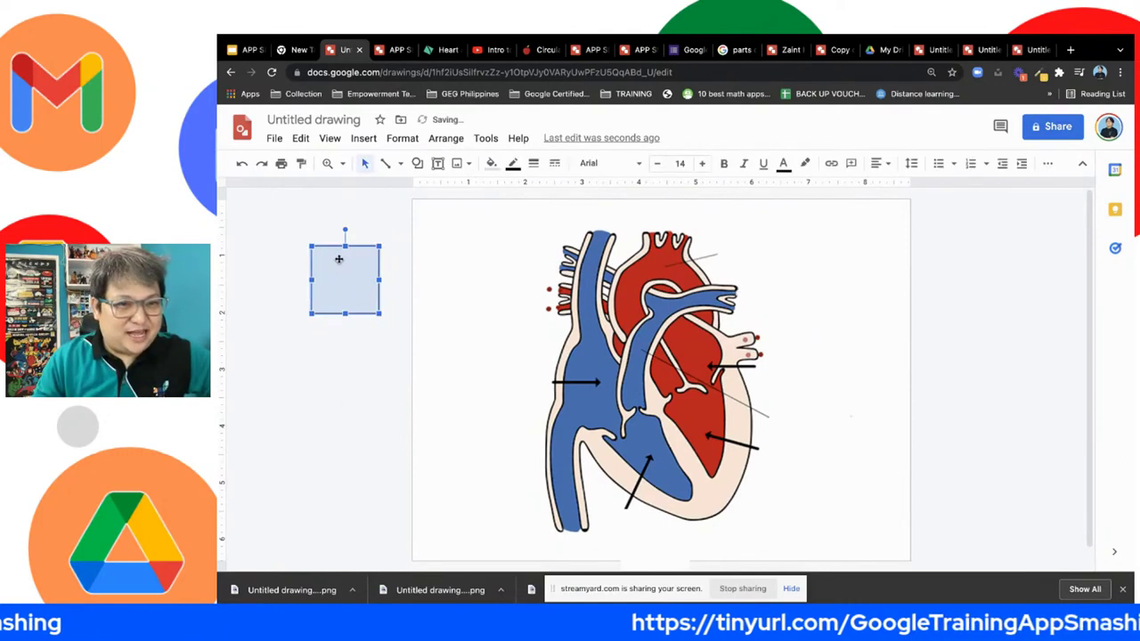
mouse_move(339, 255)
left_mouse_down()
mouse_move(362, 212)
mouse_move(255, 233)
left_mouse_up()
left_click_drag(325, 267, 350, 561)
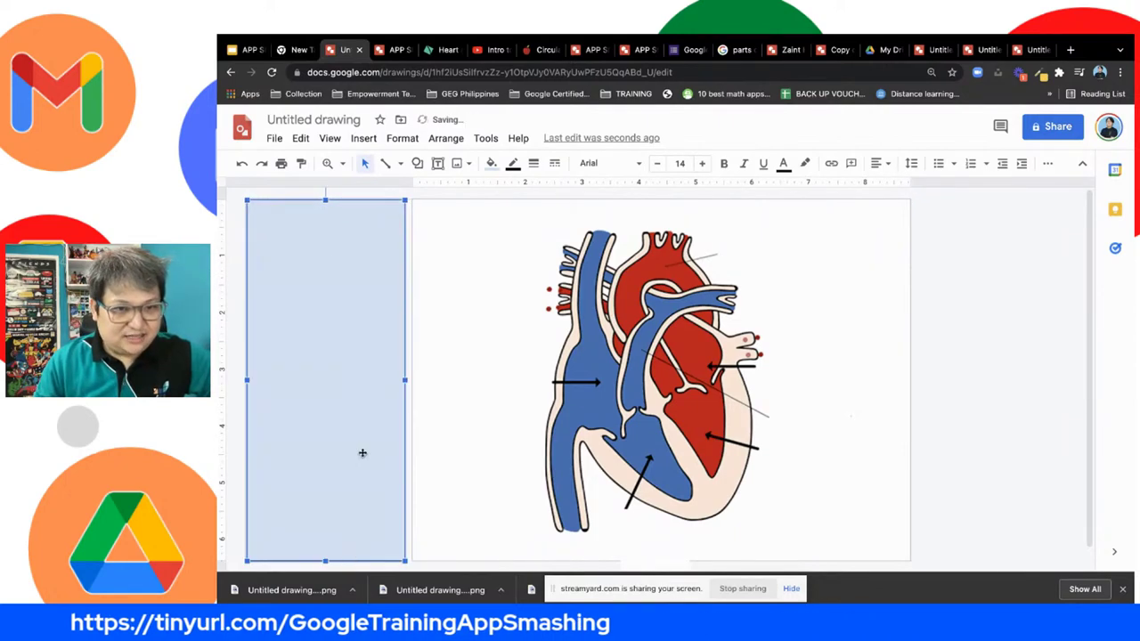
double_click(293, 214)
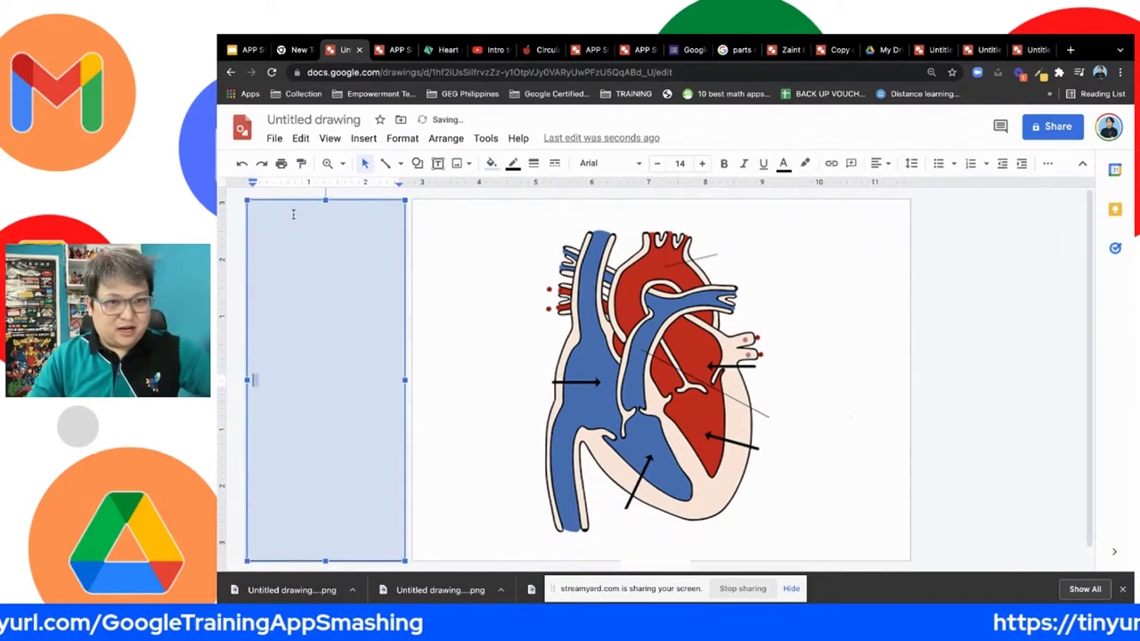
type("DIRECTIONS")
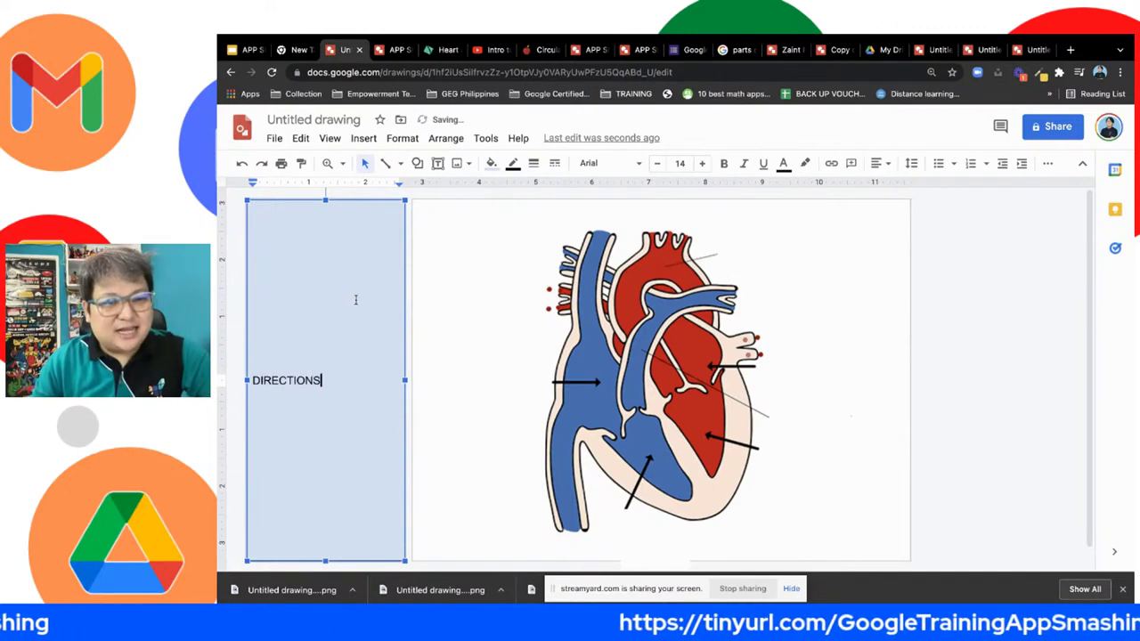
Clear the DIRECTIONS text and delete the rectangle beside the canvas.
left_click_drag(323, 379, 257, 369)
type("D")
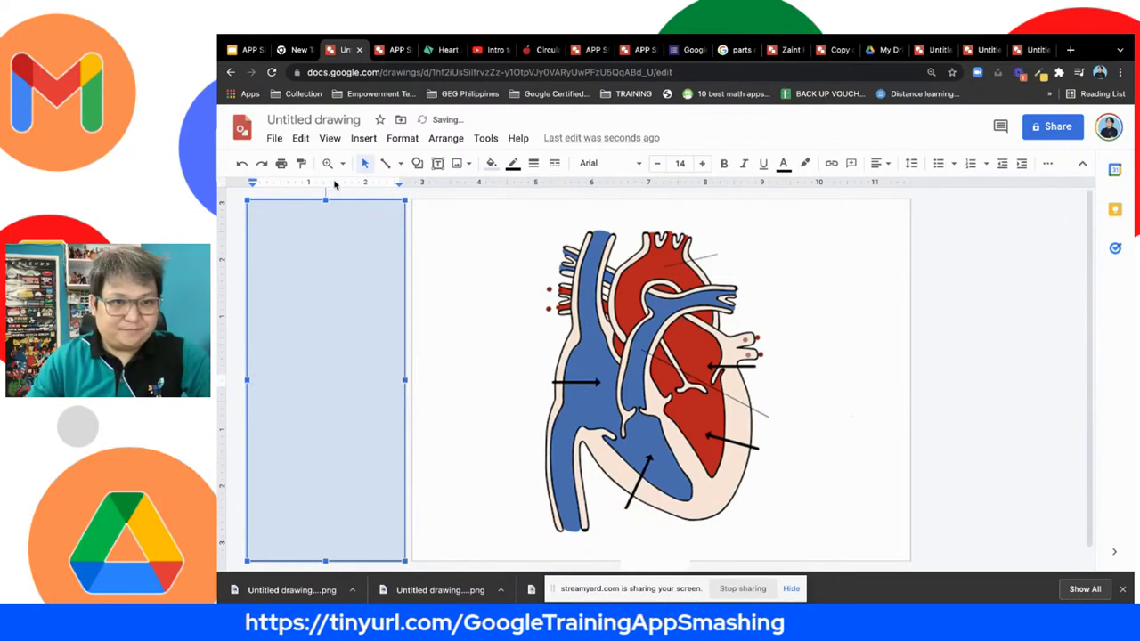
left_click(341, 202)
key("Delete")
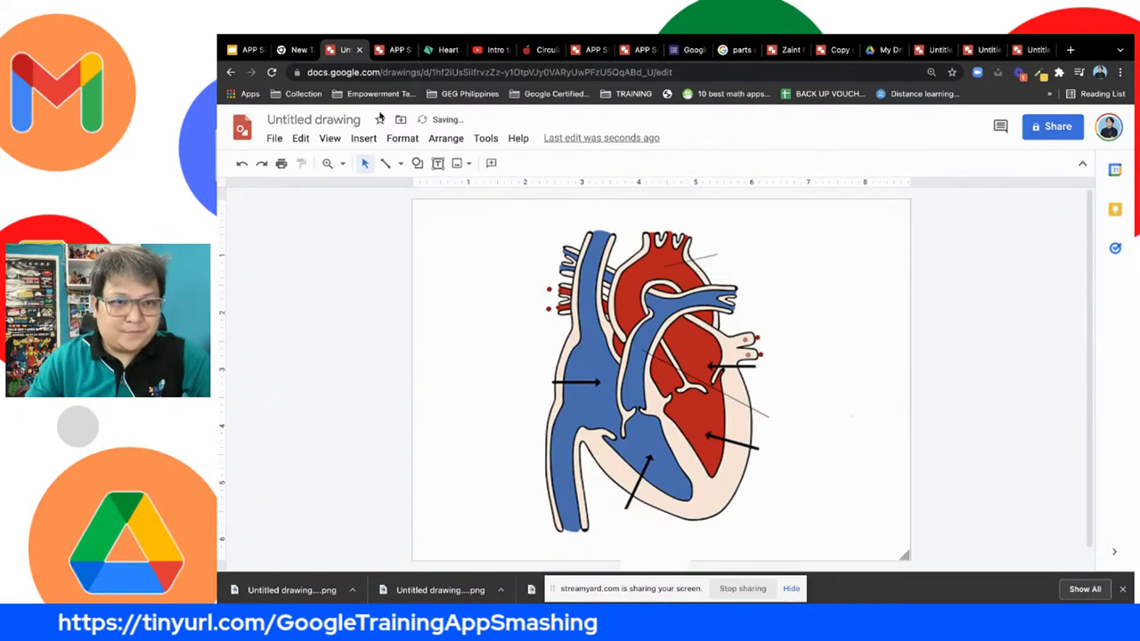
Insert a text box and narrow it to fit in the empty area left of the canvas, level with its upper edge.
left_click(363, 138)
left_click(392, 186)
left_click(395, 258)
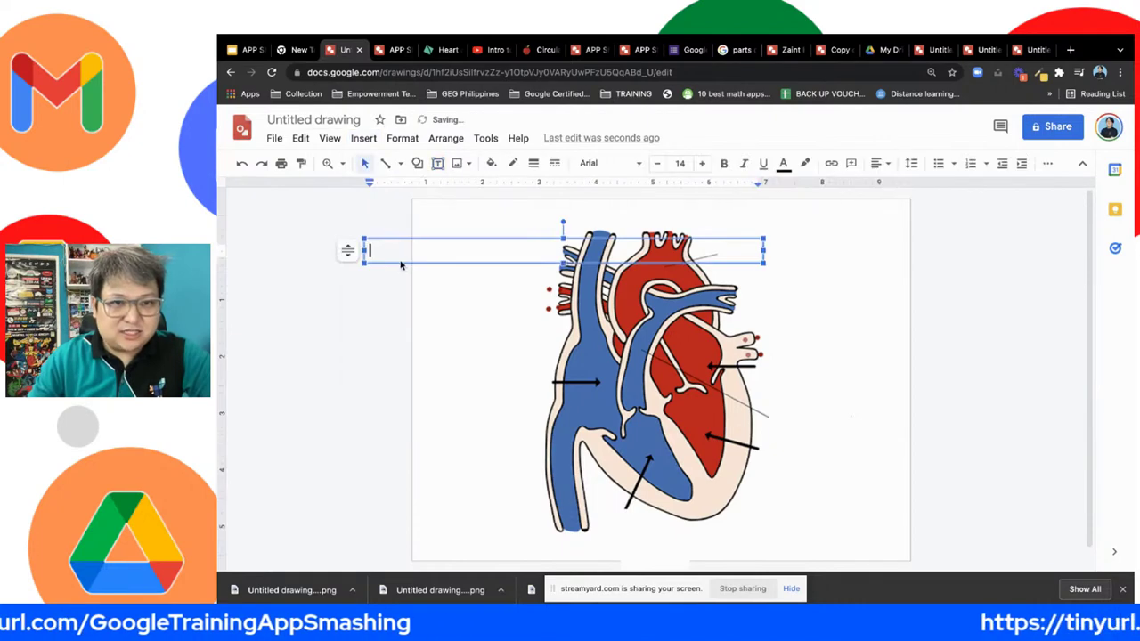
left_click_drag(402, 238, 314, 199)
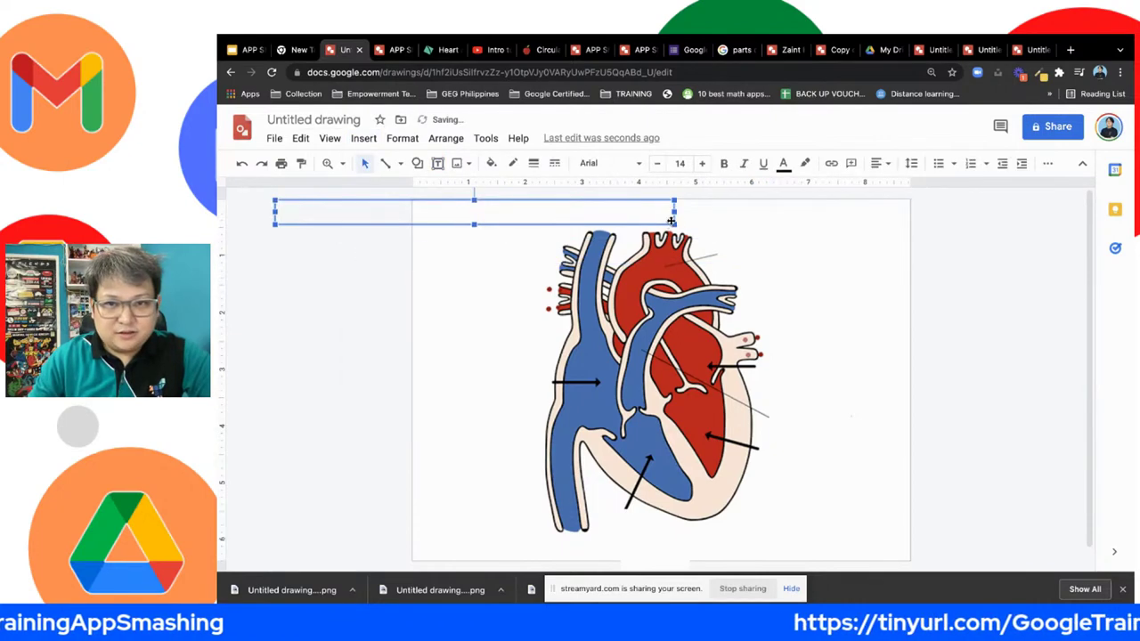
left_click_drag(674, 214, 327, 560)
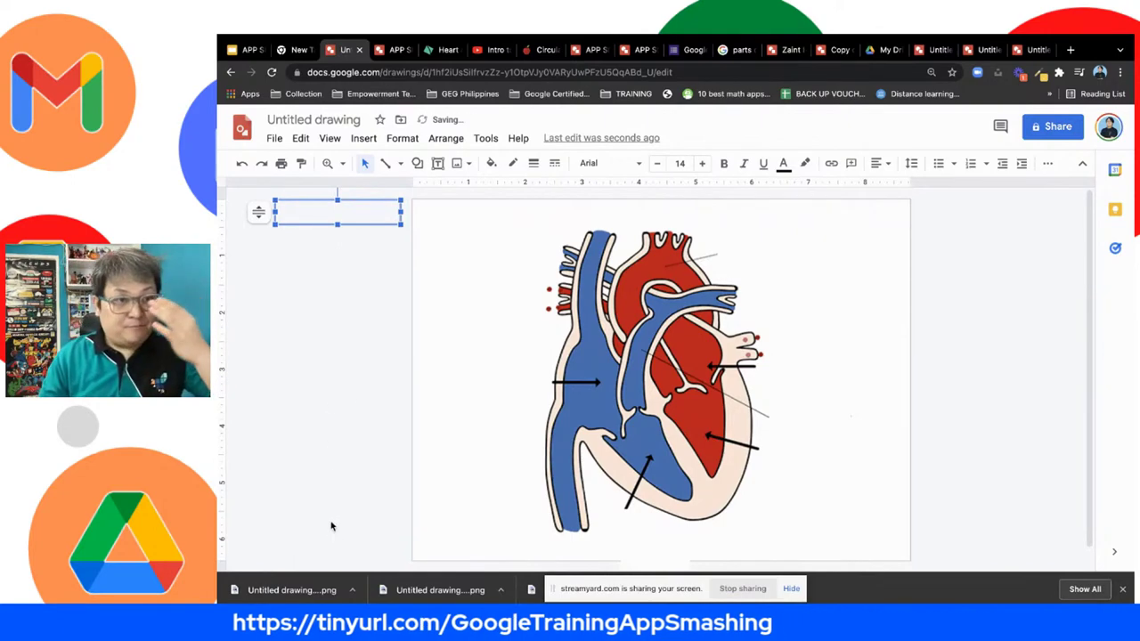
Enter "DIRECTIONS:" in the text box, with "IDENTIFY EACH PARTS OF THE HEART" on the line below.
left_click(306, 212)
type("DIRECTIONS")
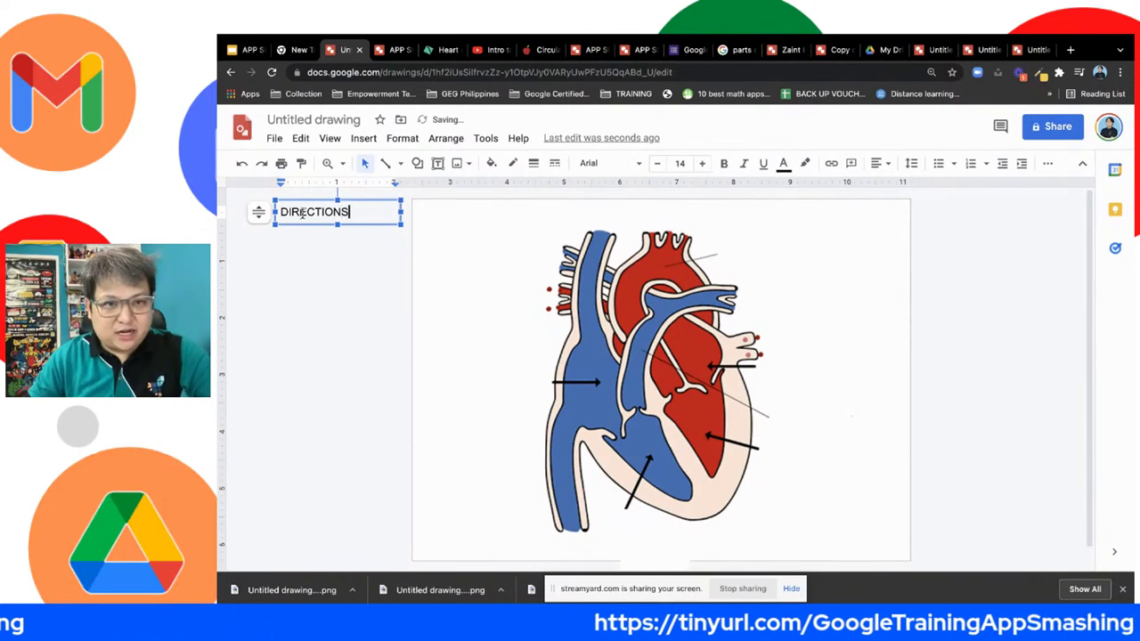
type(":")
key("Return")
type("DRAG")
key("BackSpace")
key("BackSpace")
key("BackSpace")
key("BackSpace")
type("IDENTIFY EACH ")
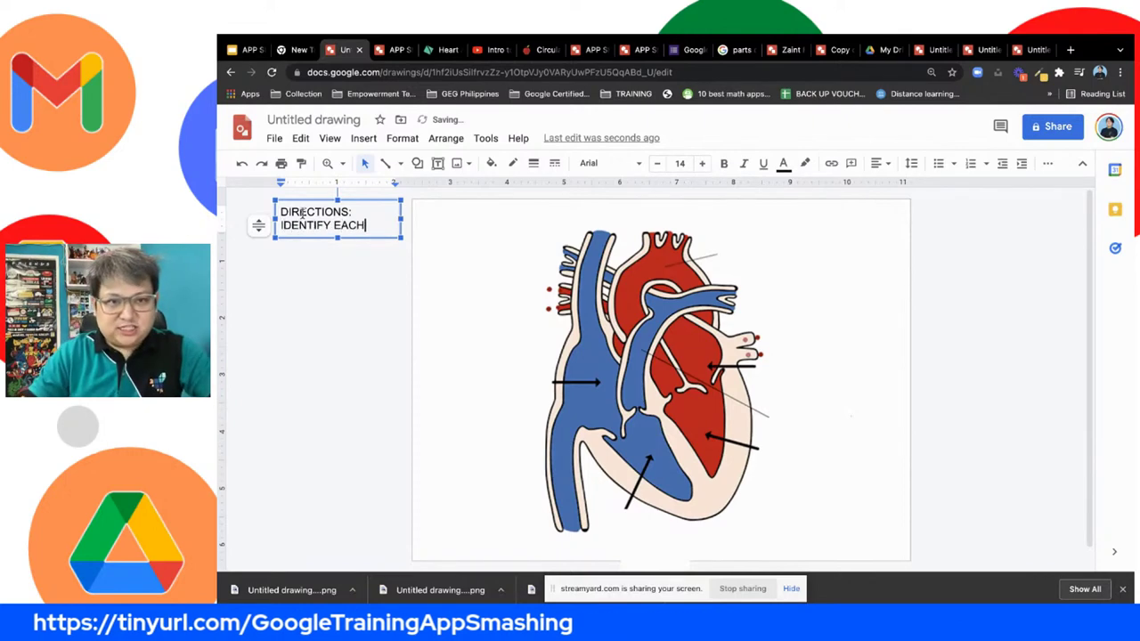
type("PARTS OF THE HEART")
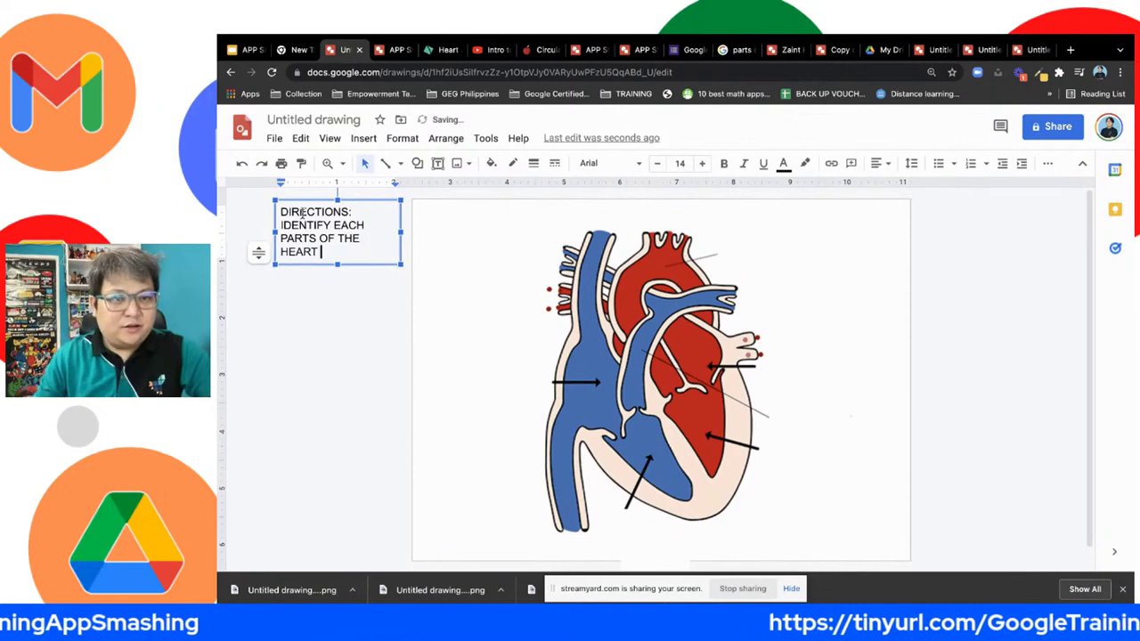
left_click(435, 311)
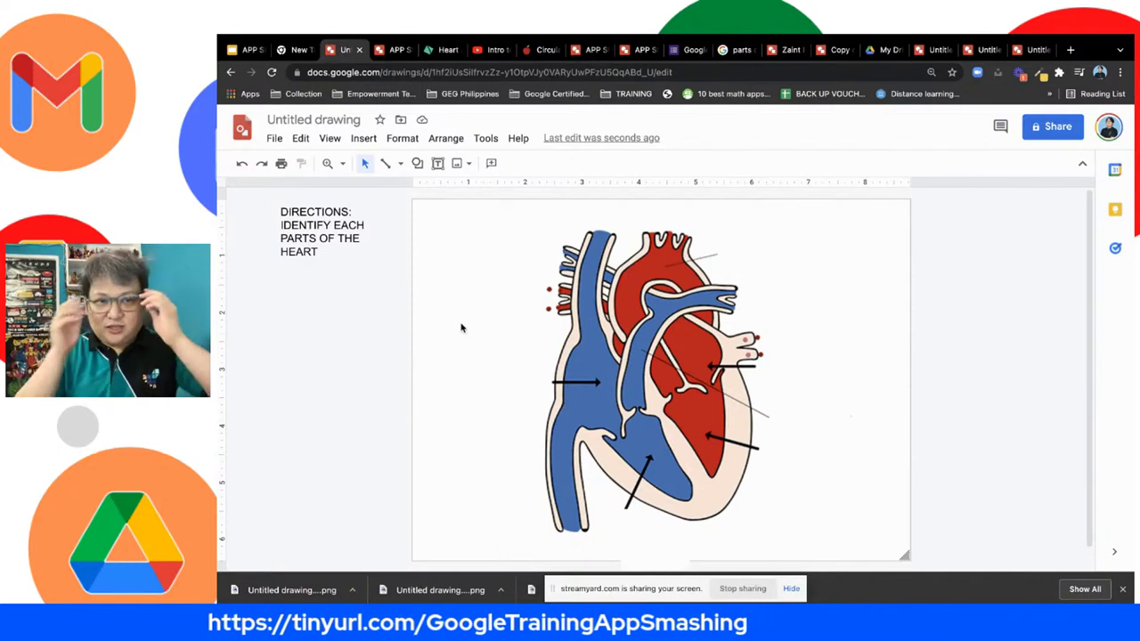
Fill the directions text box with a solid light red colour.
left_click(348, 213)
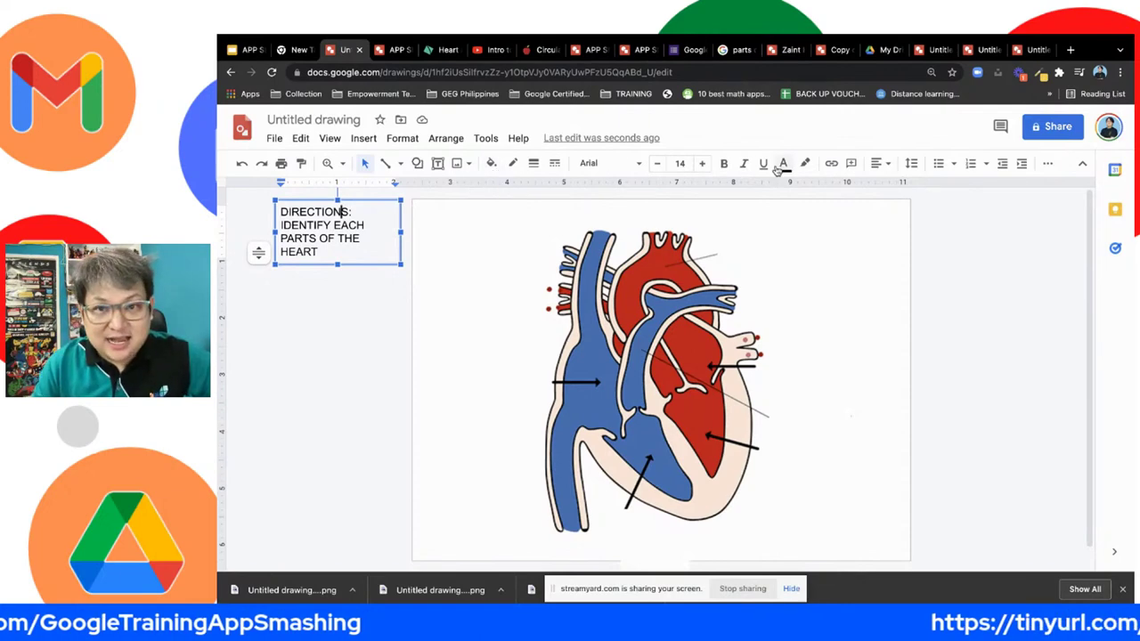
left_click(491, 163)
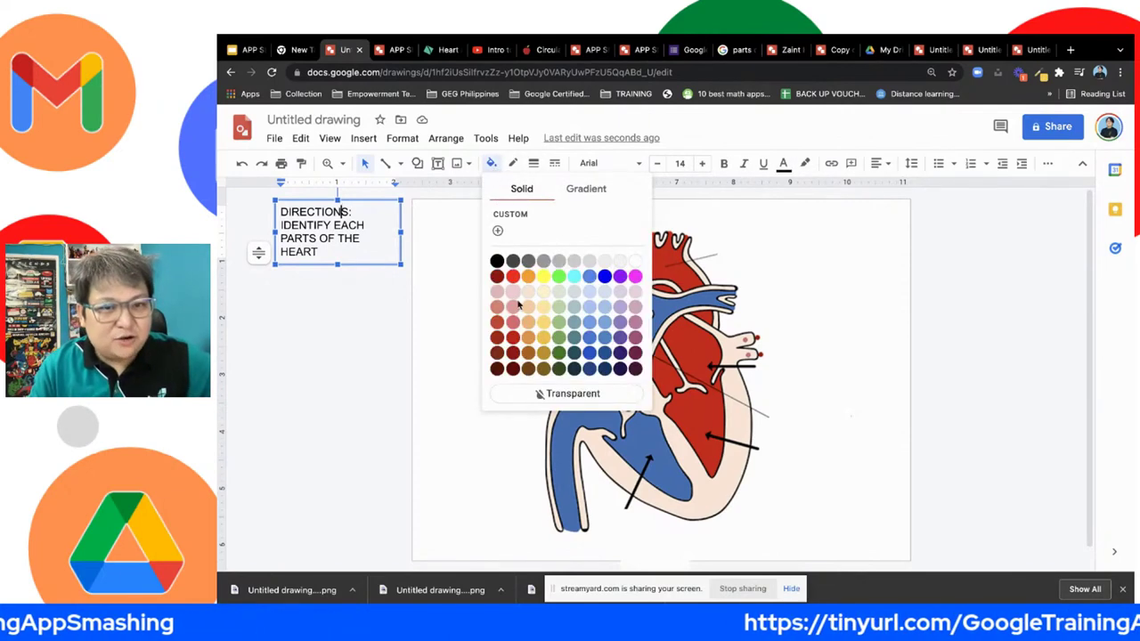
left_click(511, 310)
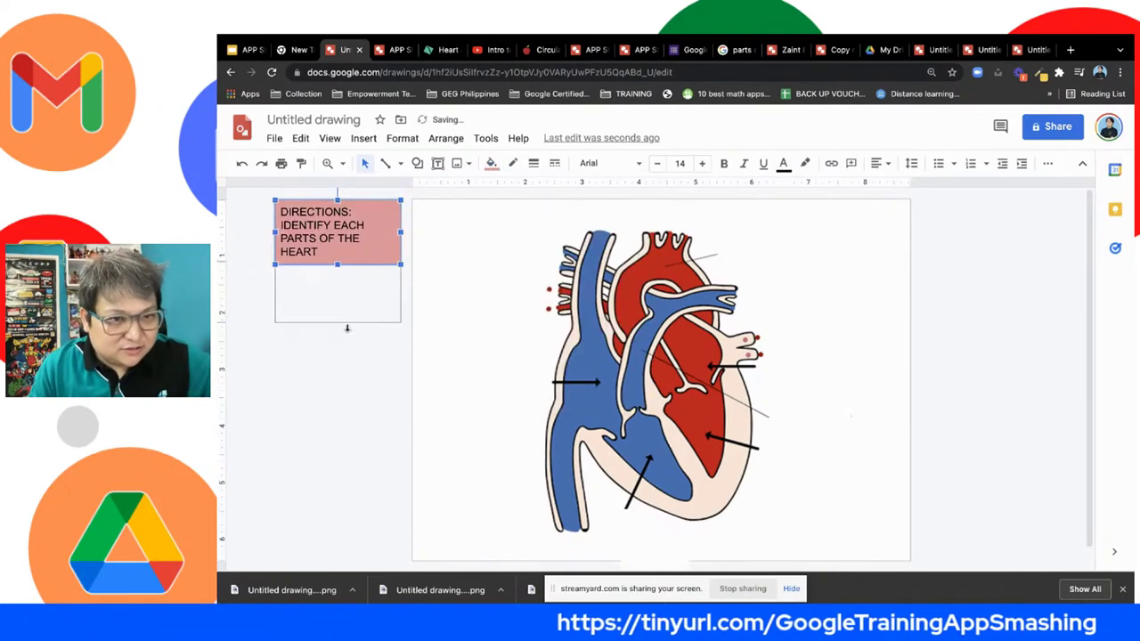
Lengthen the directions box with blank lines after the text until it reaches the canvas's lower edge.
left_click(335, 252)
key("Return")
key("Return")
key("Return")
key("Return")
key("Return")
key("Return")
key("Return")
key("Return")
key("Return")
key("Return")
key("Return")
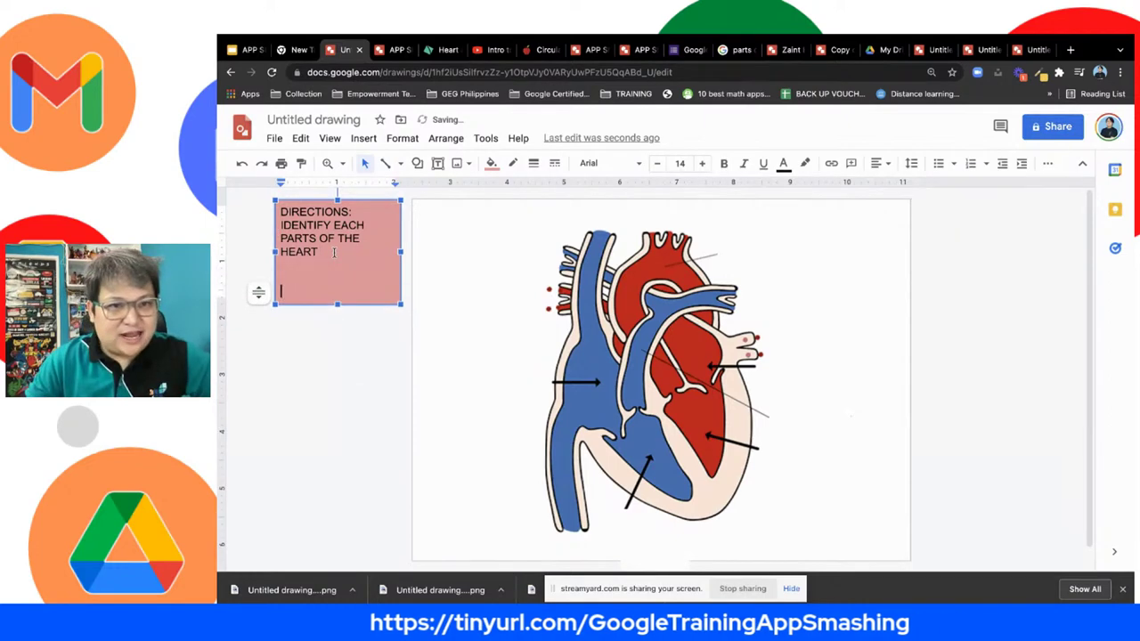
key("Return")
key("Return")
key("Return")
key("Return")
key("Return")
key("Return")
key("Return")
key("Return")
key("Return")
key("Return")
key("Return")
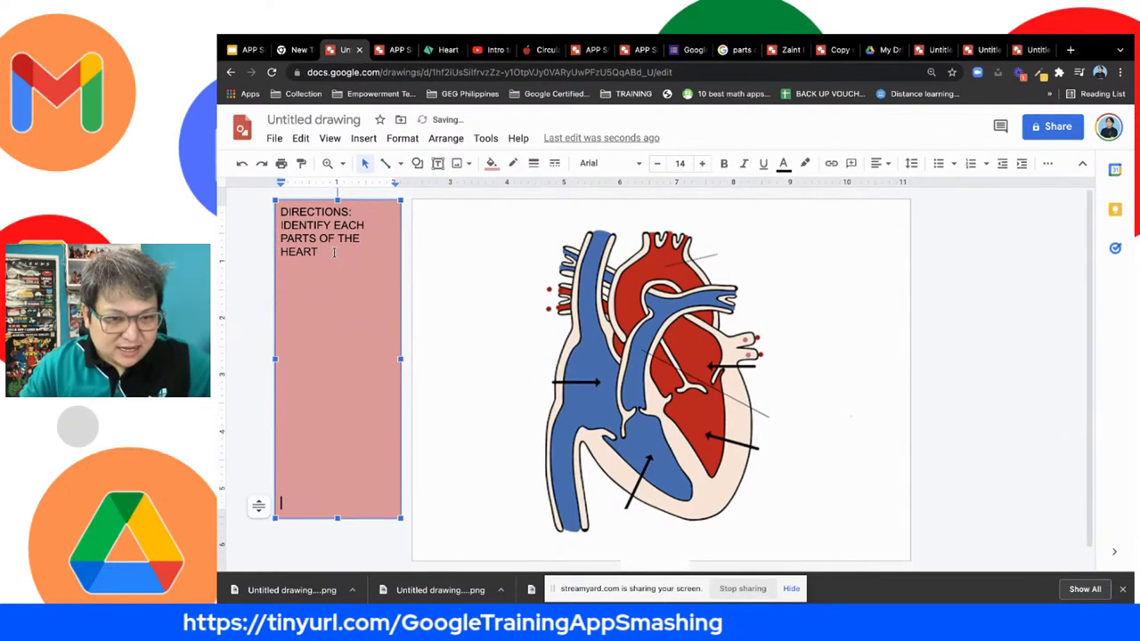
left_click(487, 250)
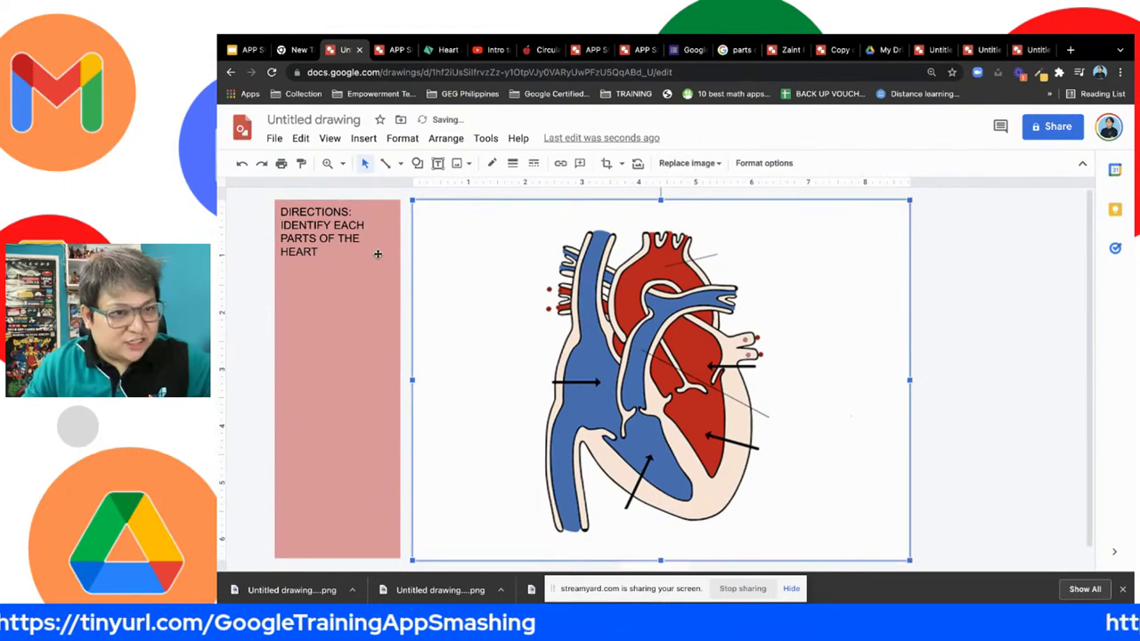
left_click(345, 253)
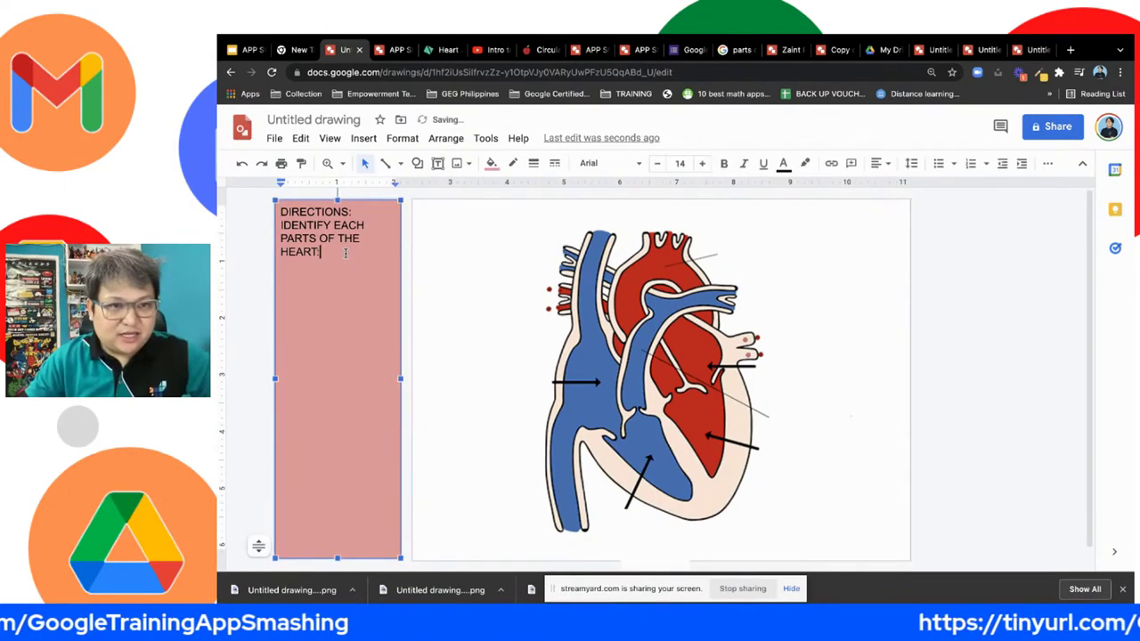
key("Return")
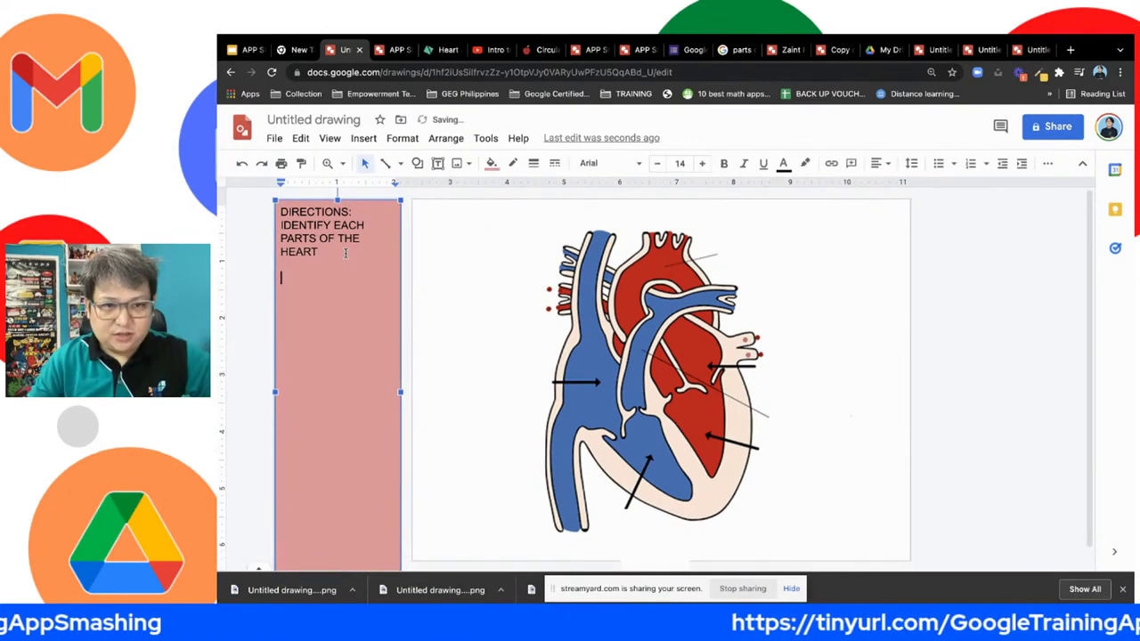
key("Return")
key("Return")
key("Return")
key("Return")
key("Return")
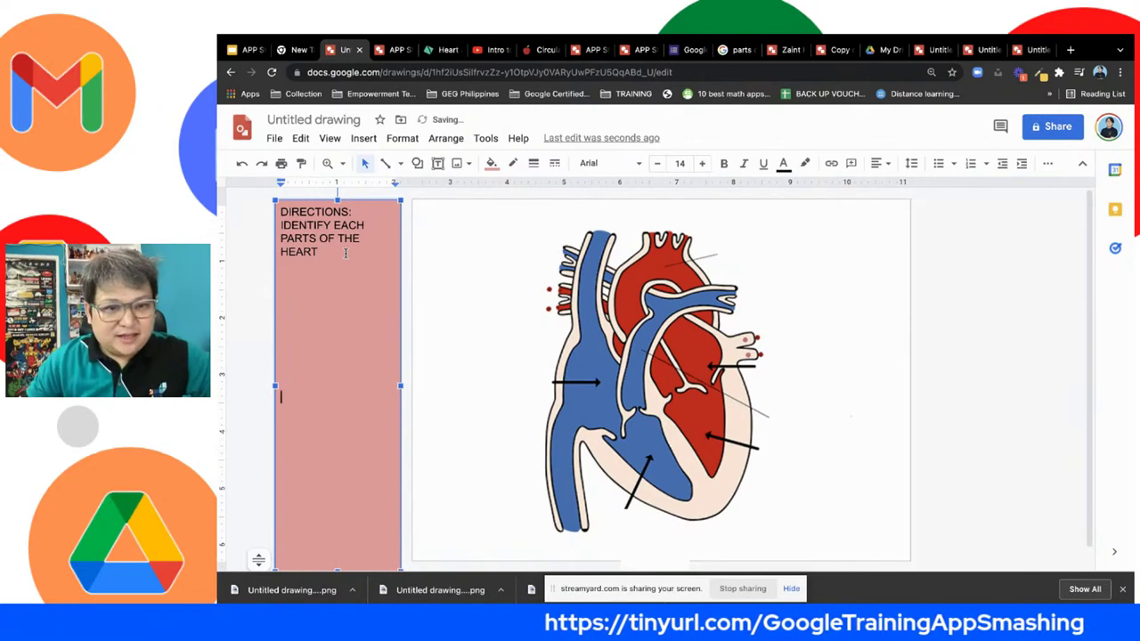
scroll(339, 463, "down", 1)
key("Return")
key("Return")
key("Return")
key("Return")
key("Return")
key("Return")
key("Return")
key("Return")
key("Return")
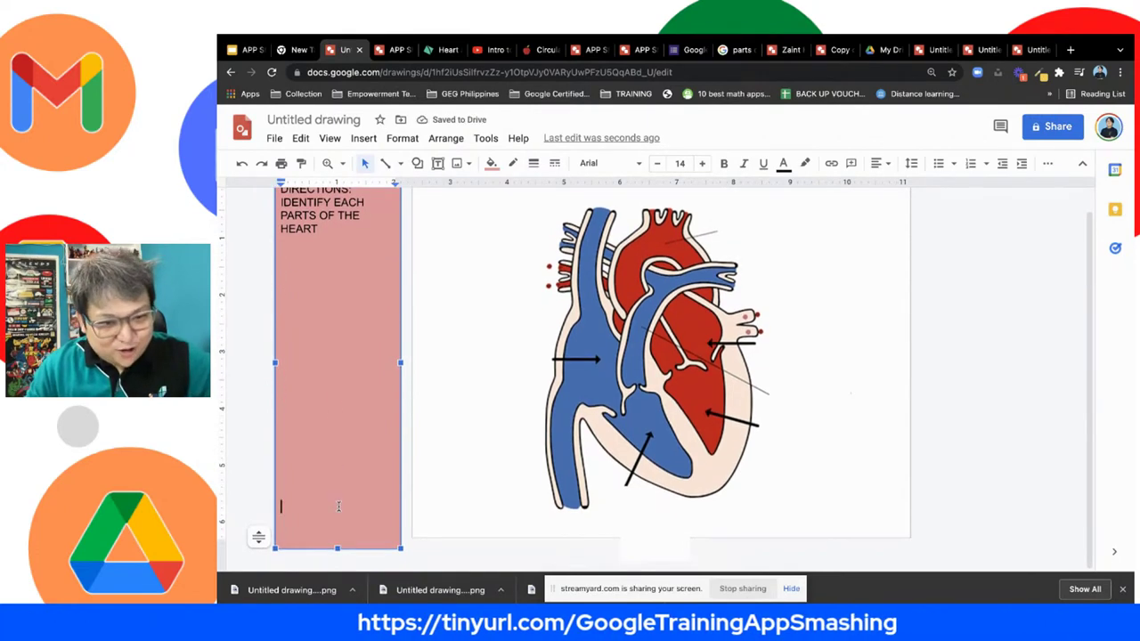
scroll(419, 374, "up", 1)
left_click(413, 370)
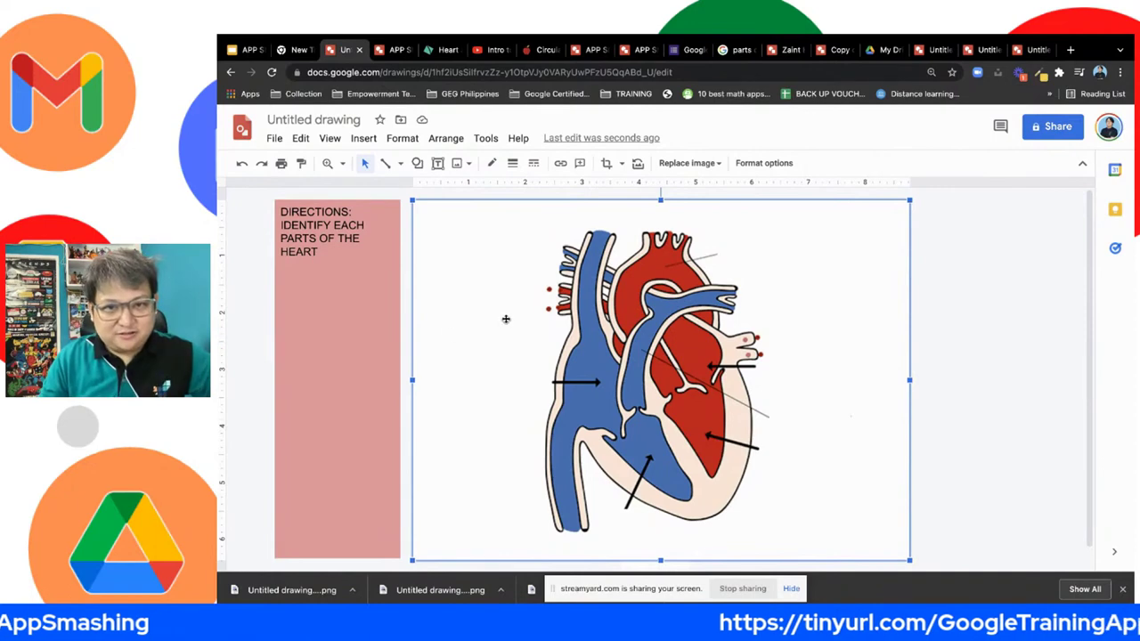
left_click(983, 250)
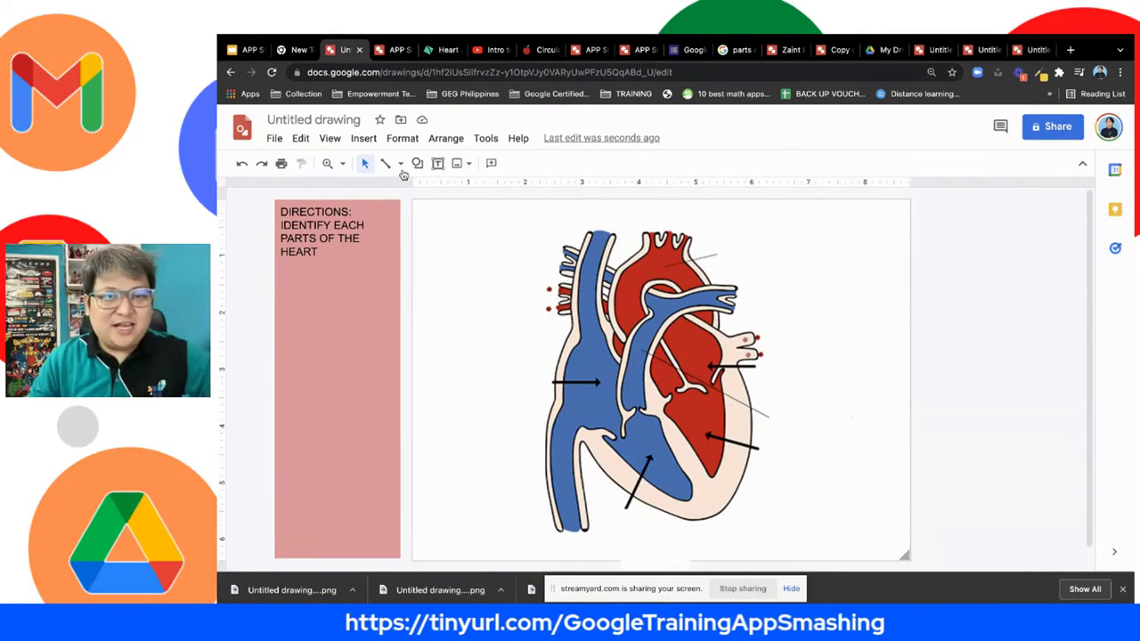
Insert a text box reading "AORTA", narrow it, and place it in the empty area right of the canvas.
left_click(364, 141)
mouse_move(412, 171)
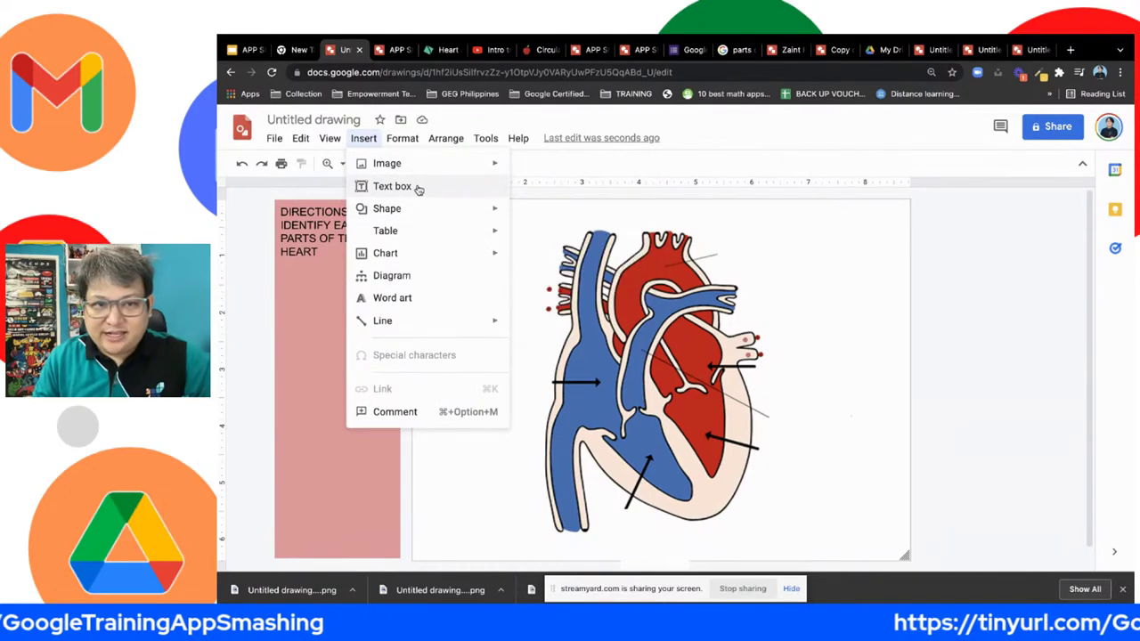
mouse_move(417, 211)
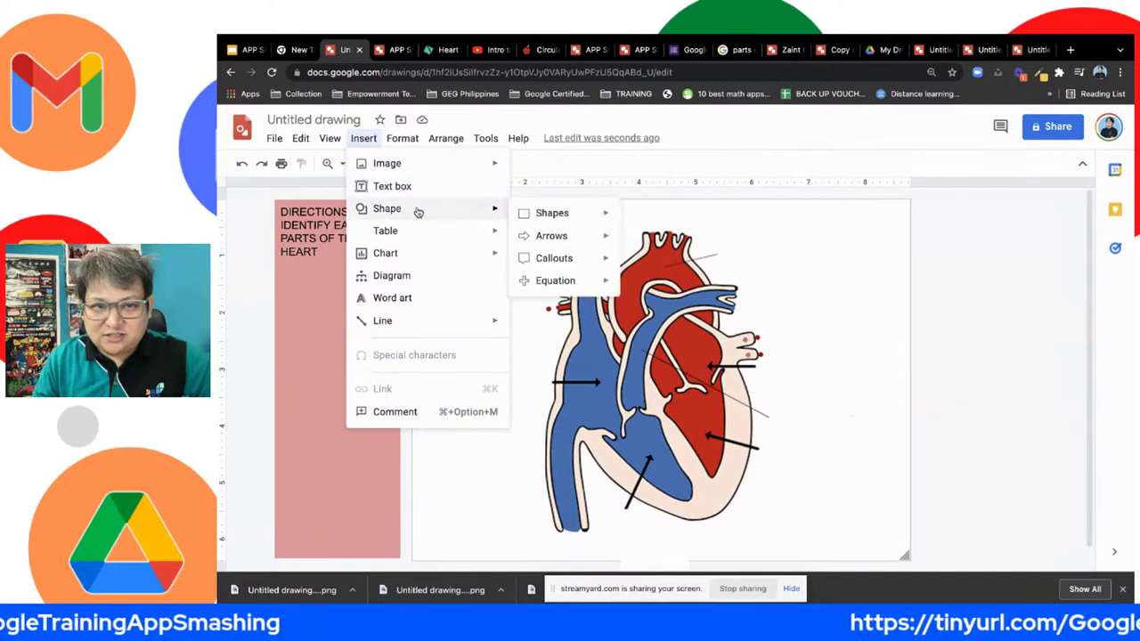
left_click(470, 192)
left_click_drag(834, 276, 1069, 301)
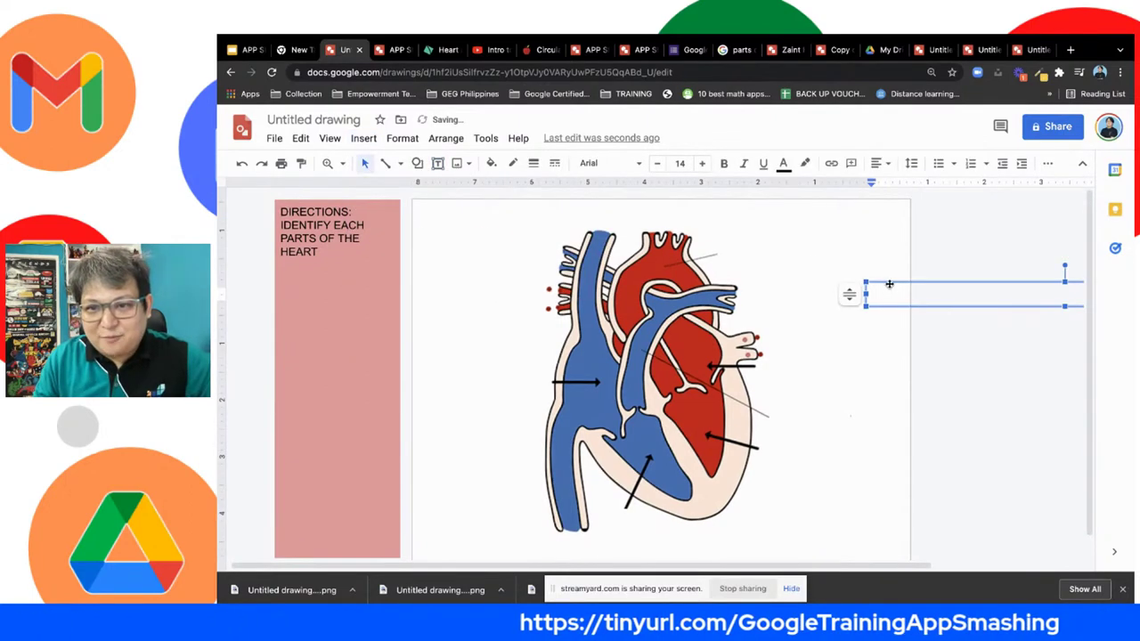
left_click_drag(888, 288, 833, 242)
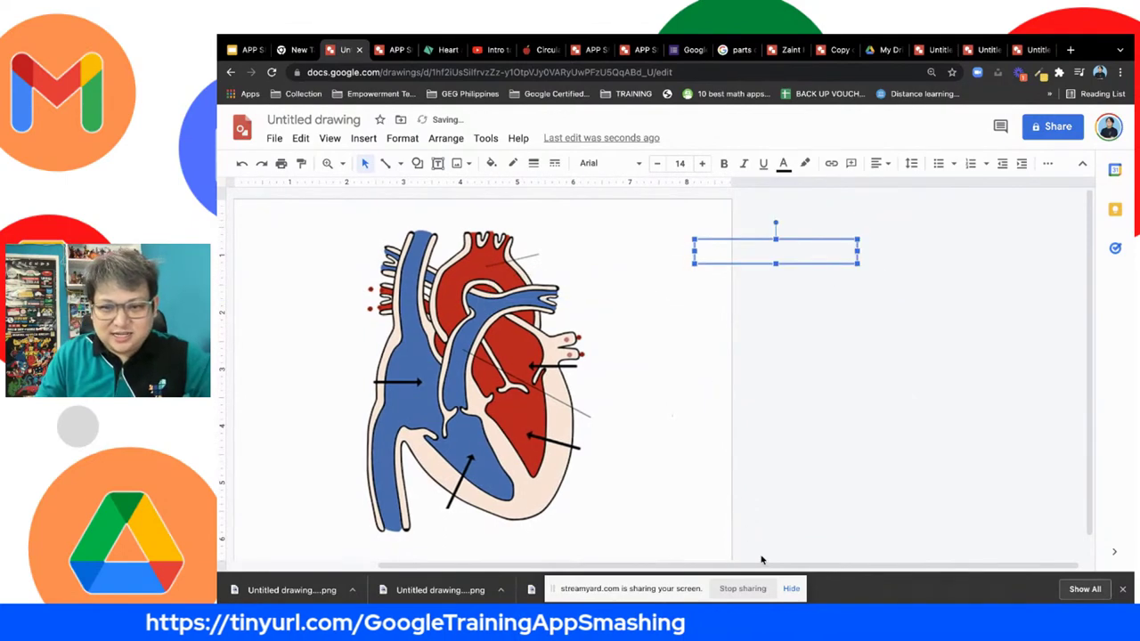
scroll(761, 563, "left", 4)
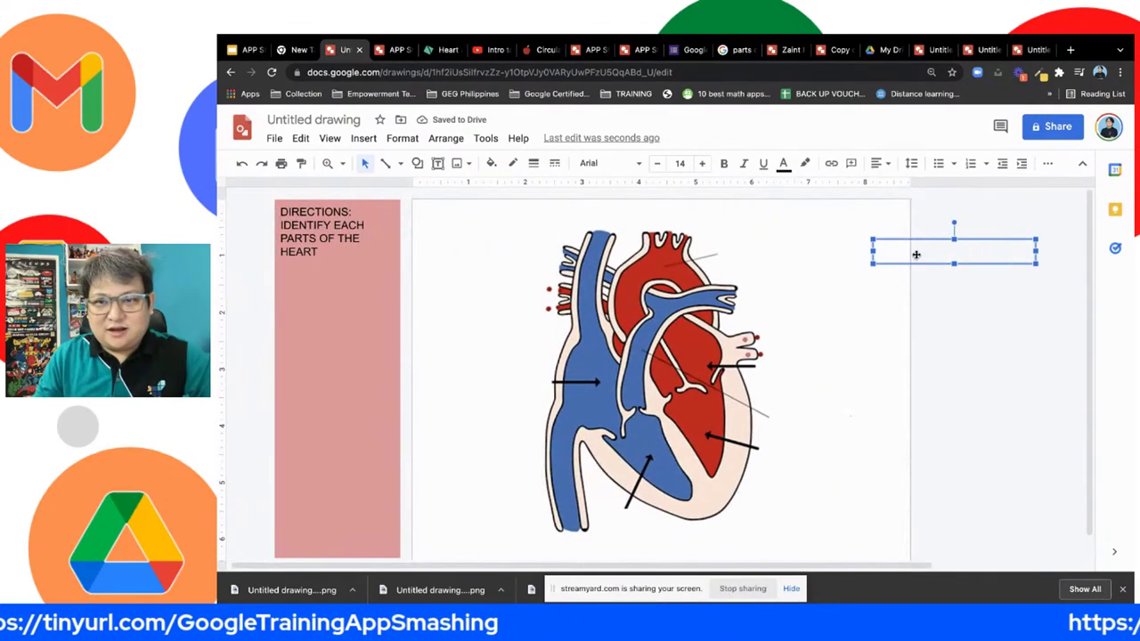
left_click_drag(919, 241, 832, 268)
left_click(831, 266)
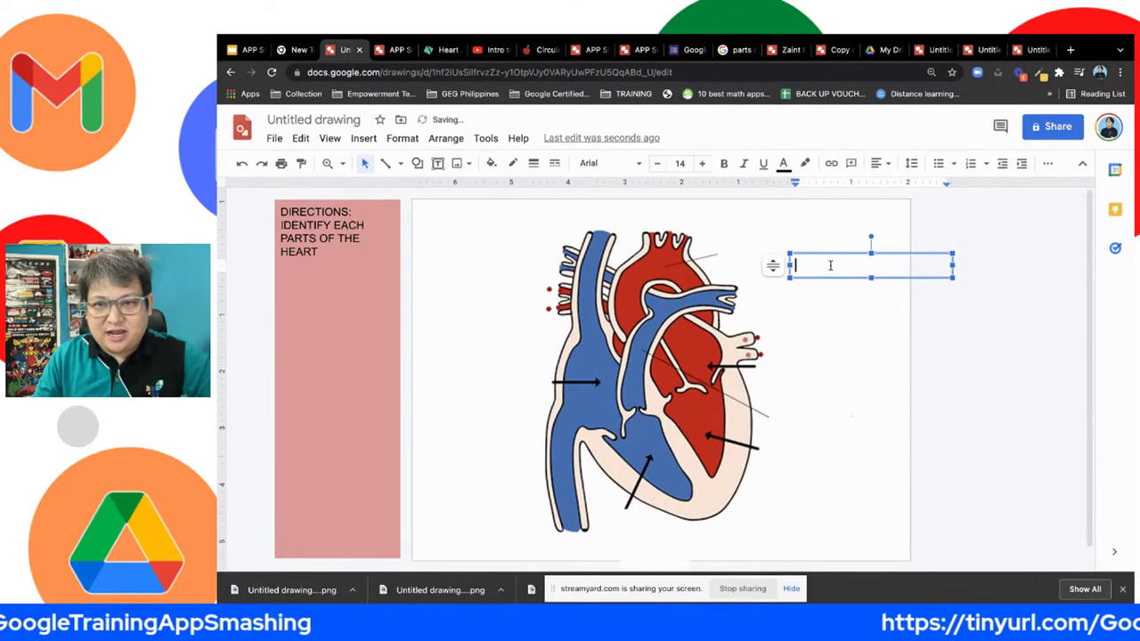
type("AORTA")
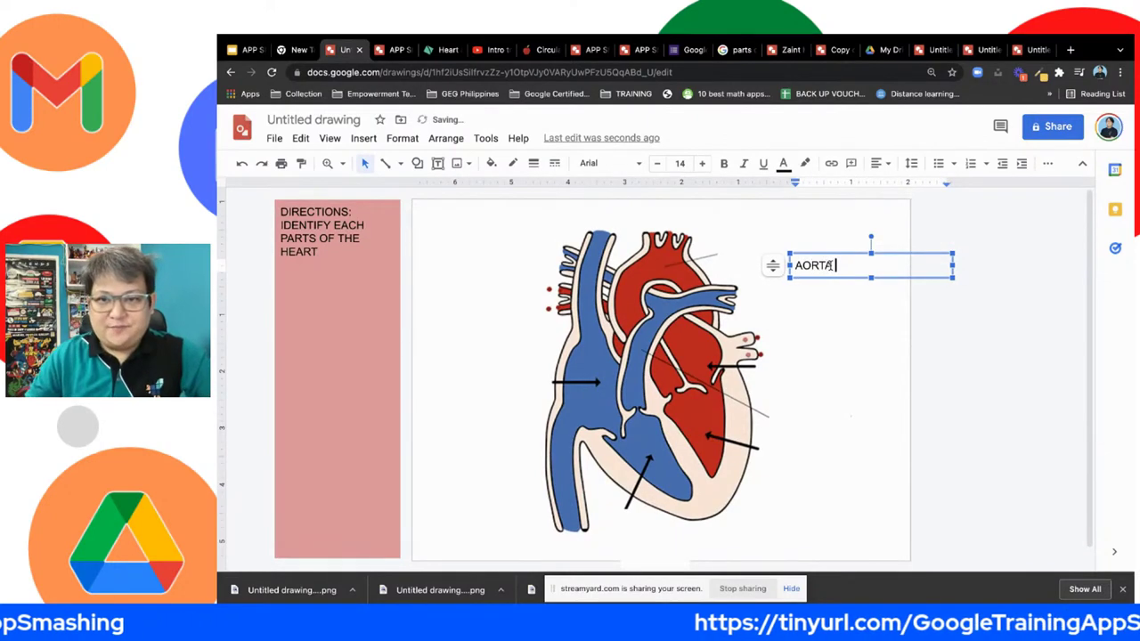
left_click_drag(953, 265, 922, 223)
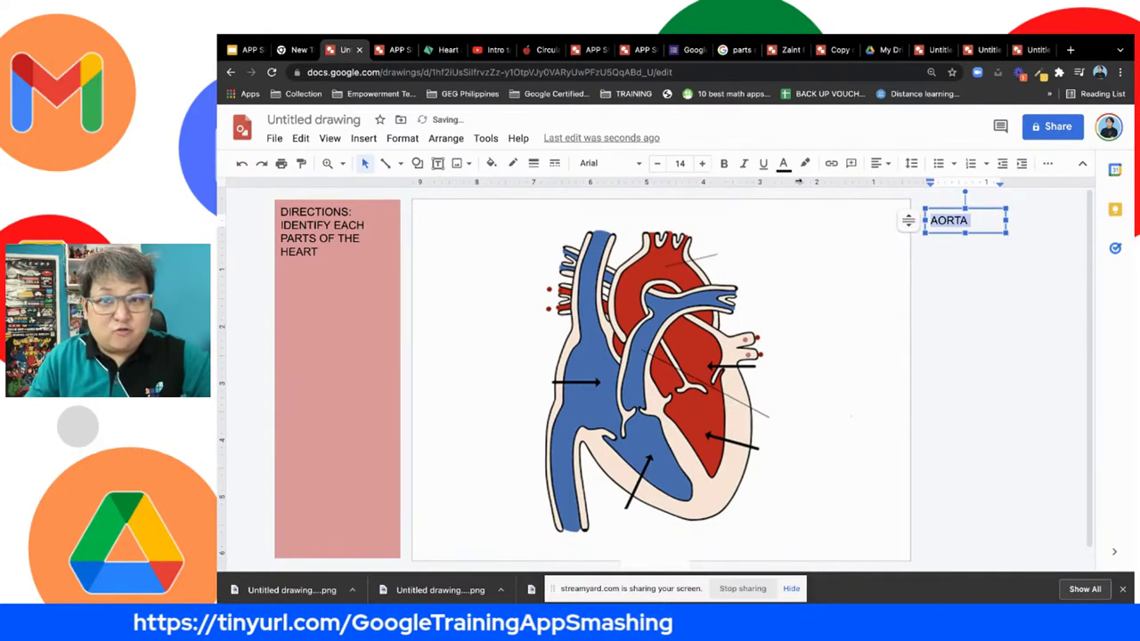
Set the AORTA text to size 19 and centre it in its box.
left_click(701, 164)
left_click(701, 164)
left_click(701, 164)
left_click(701, 164)
left_click(701, 164)
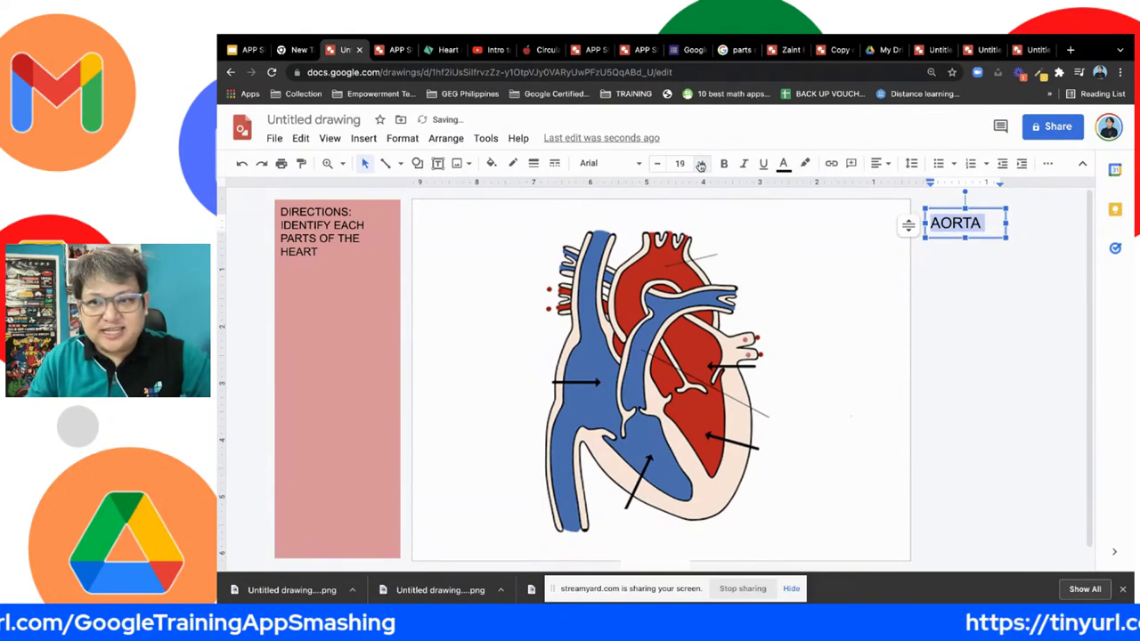
left_click(876, 163)
left_click(898, 187)
left_click(990, 258)
left_click(982, 230)
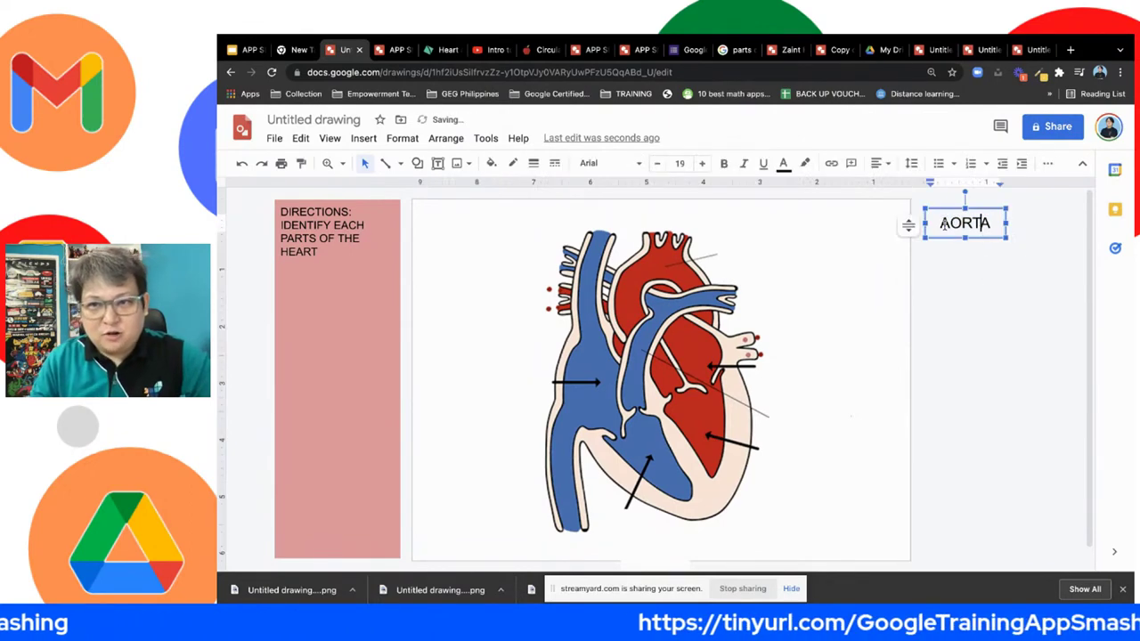
Give the AORTA box a thin black outline and move it up level with the canvas's upper edge.
left_click(532, 163)
left_click(548, 194)
left_click(828, 275)
left_click(963, 220)
left_click_drag(976, 209, 974, 199)
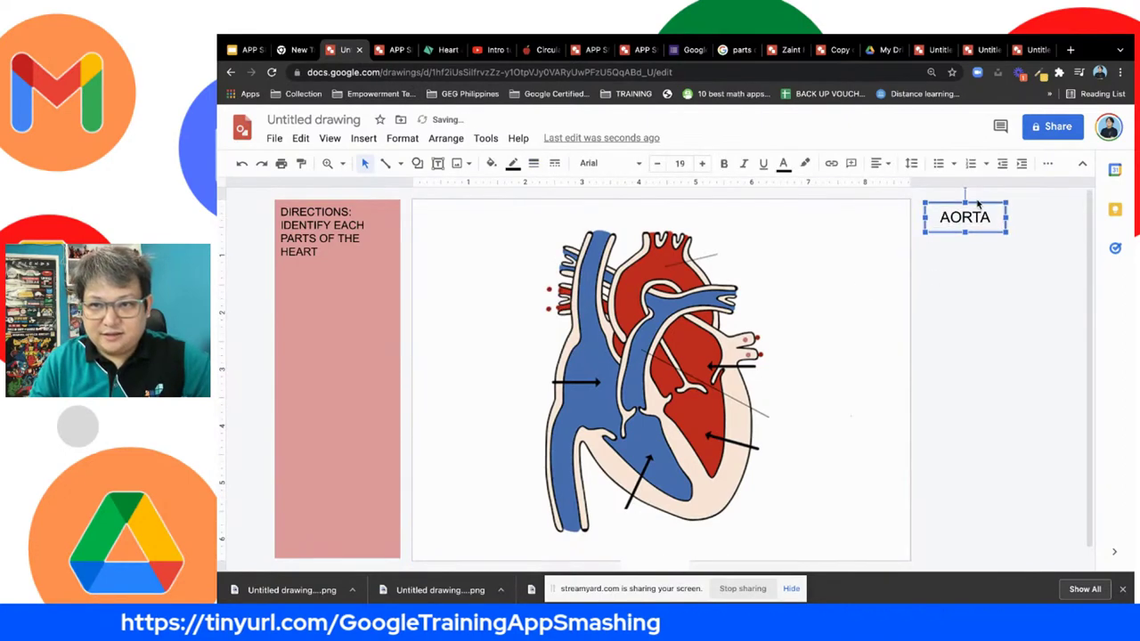
left_click(980, 218)
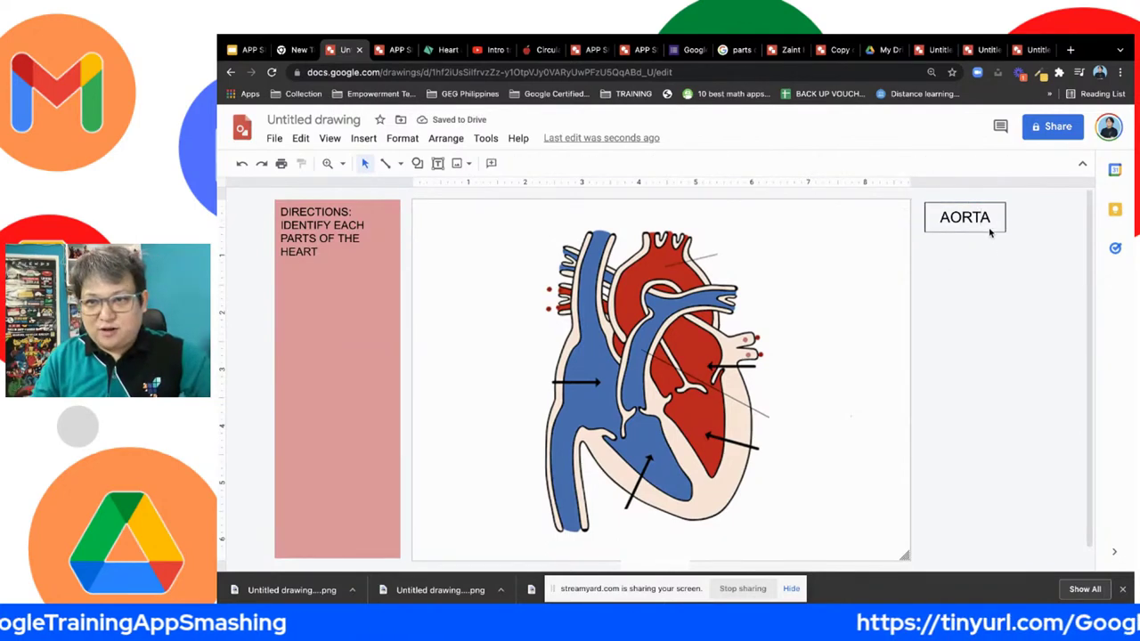
Delete the pasted blank box and the blank white box overlapping the canvas's lower edge.
left_click(978, 270)
scroll(978, 270, "down", 1)
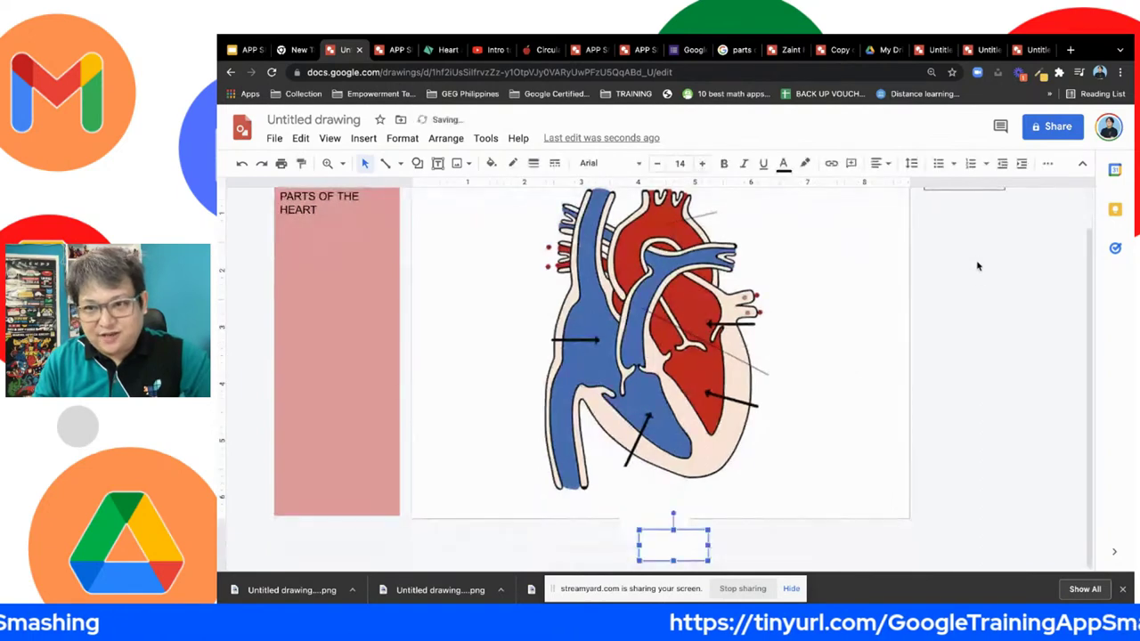
left_click_drag(677, 539, 880, 422)
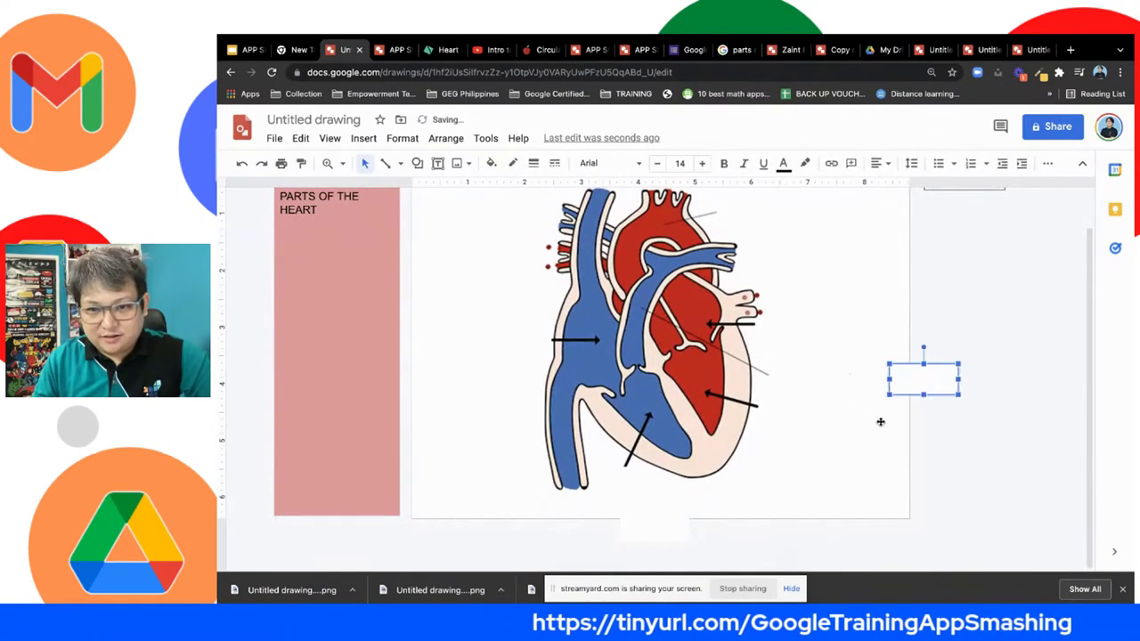
left_click(845, 455)
left_click(691, 531)
key("Delete")
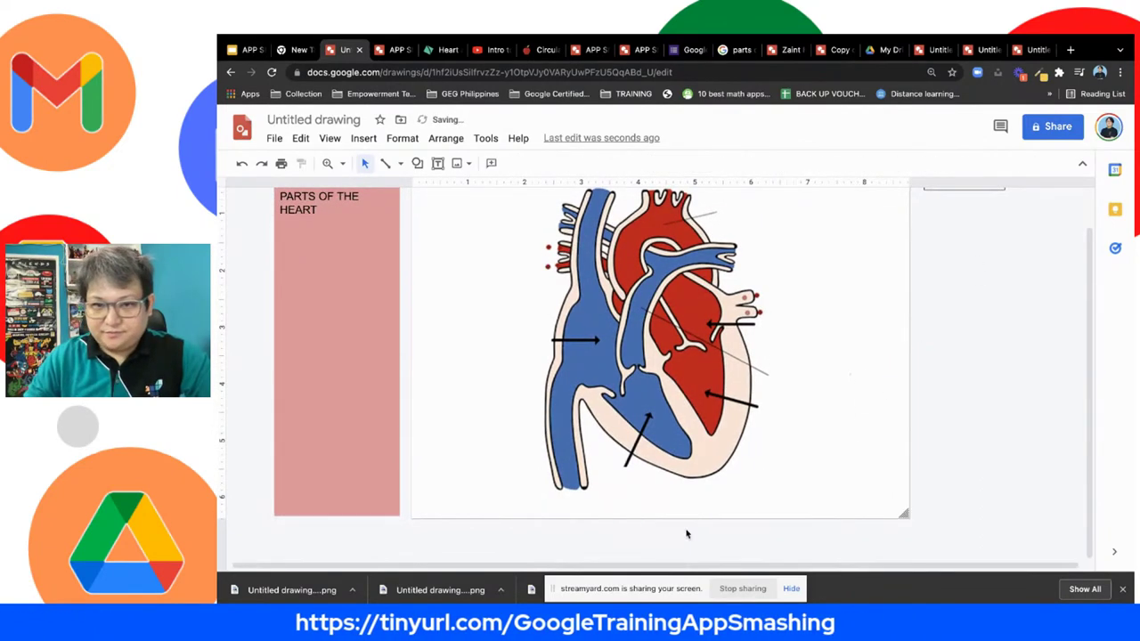
Duplicate the AORTA box directly below it, change the copy's text to "LEFT VENTRICLE", and widen it to fit on two lines.
scroll(916, 331, "up", 1)
left_click(972, 217)
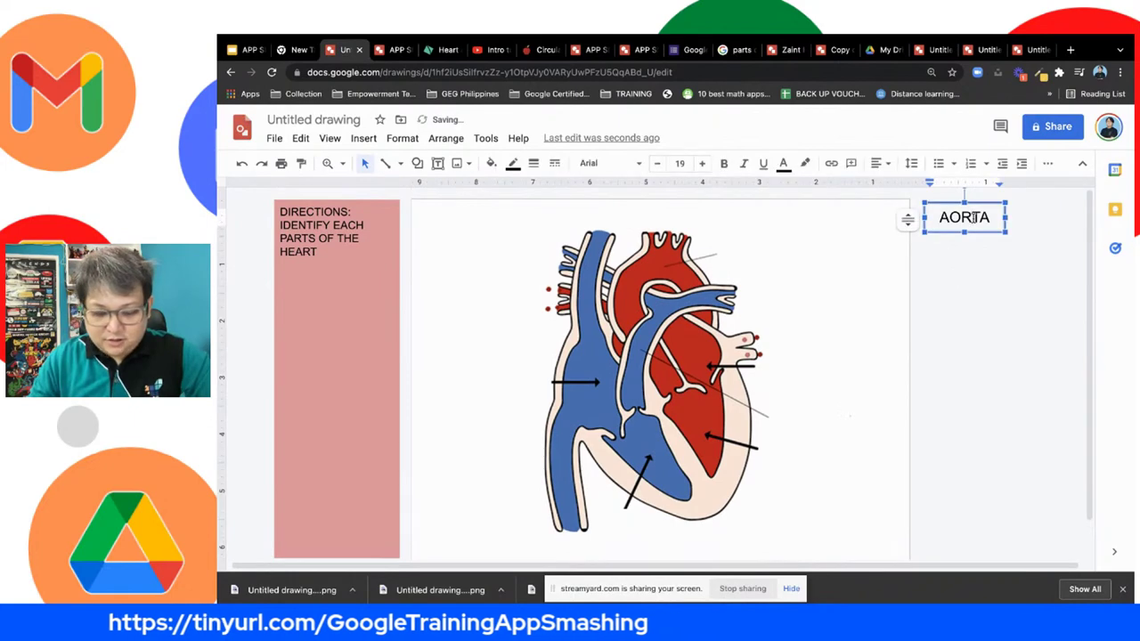
left_click(986, 203)
left_click(975, 285)
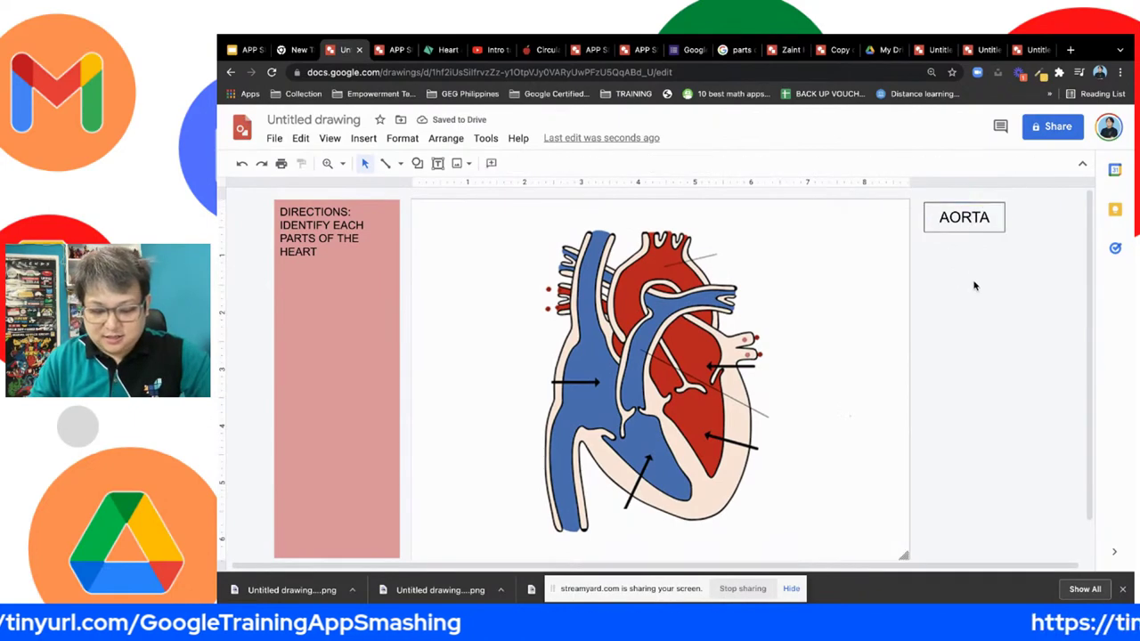
key("ctrl+v")
left_click_drag(995, 226, 985, 257)
double_click(983, 257)
type("LEFT VENTRICLE")
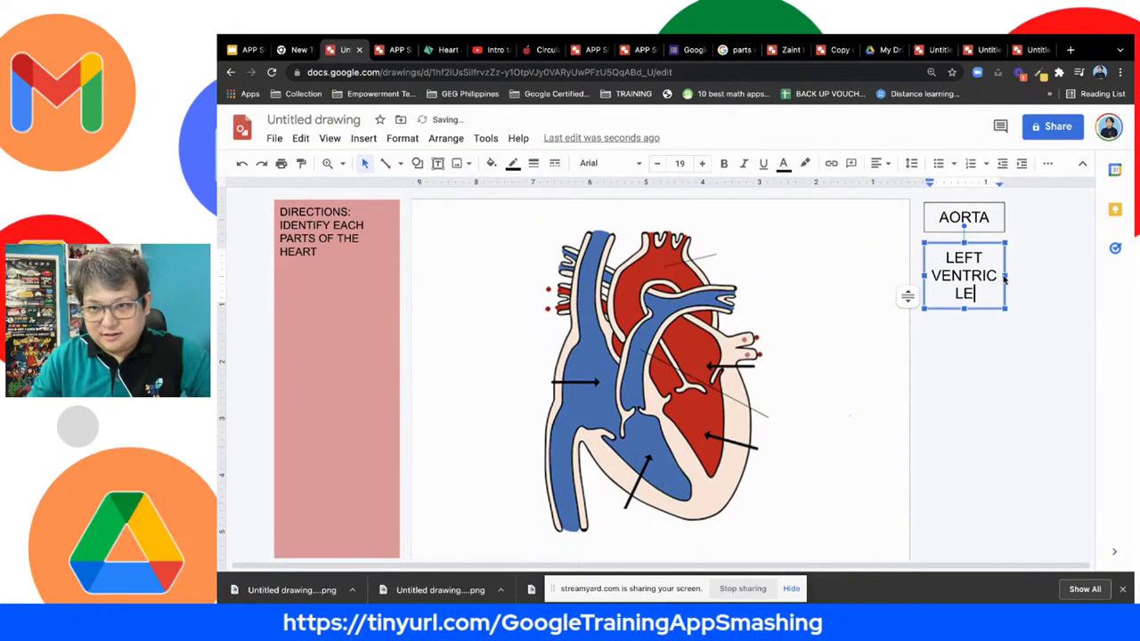
left_click_drag(1005, 275, 1025, 275)
Fill the AORTA box with solid orange and the LEFT VENTRICLE box with solid red.
left_click(959, 233)
left_click(491, 163)
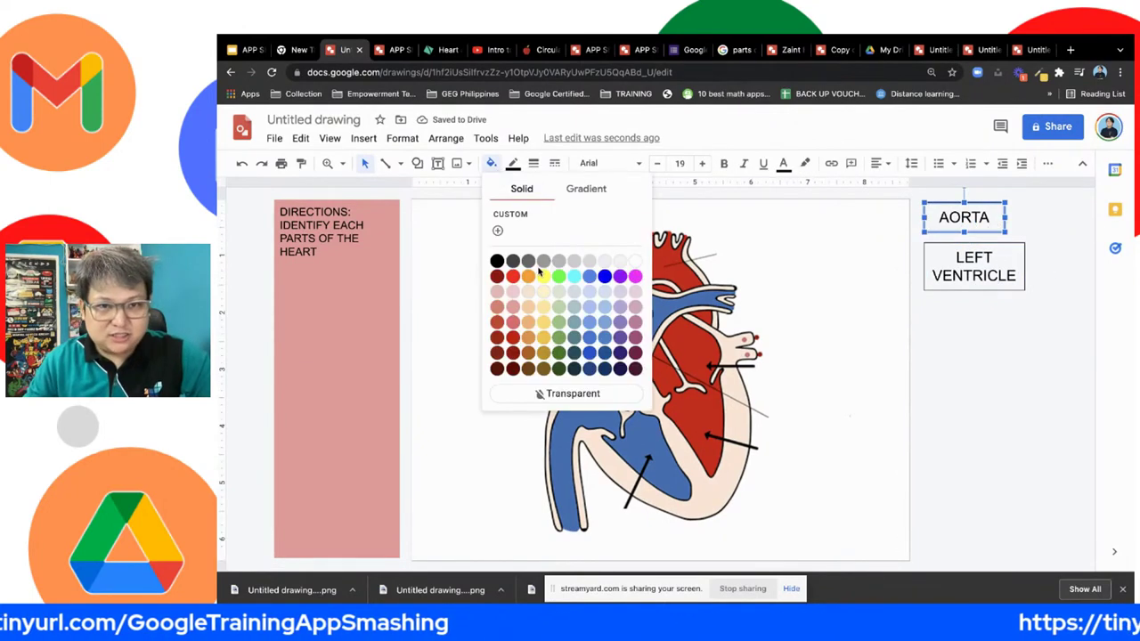
left_click(528, 276)
left_click(952, 250)
left_click(490, 163)
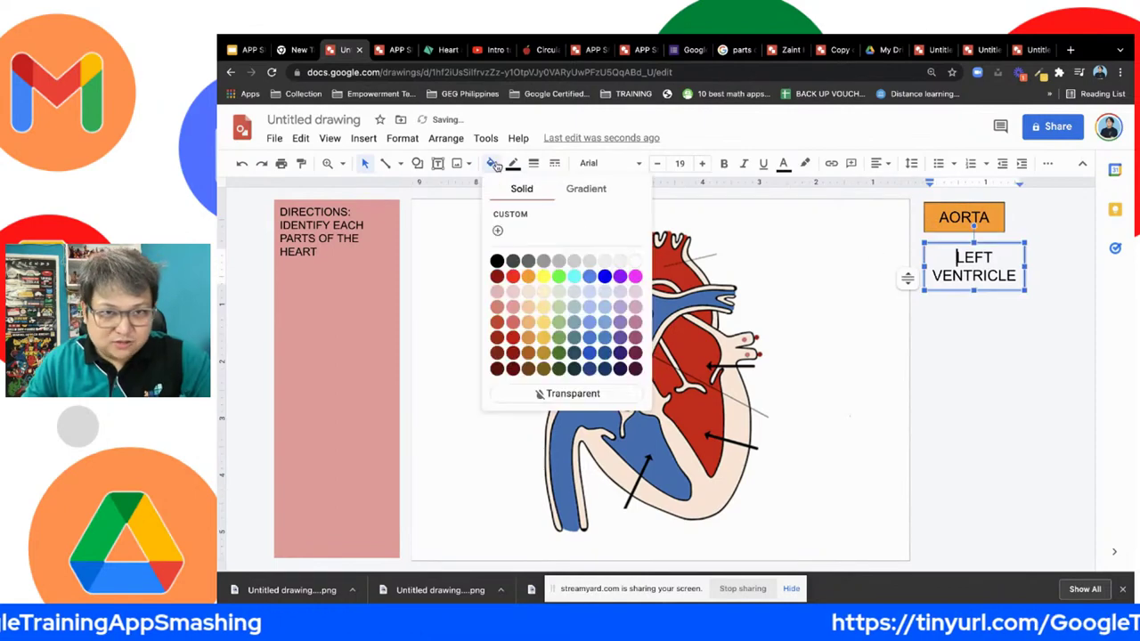
left_click(514, 278)
left_click(935, 303)
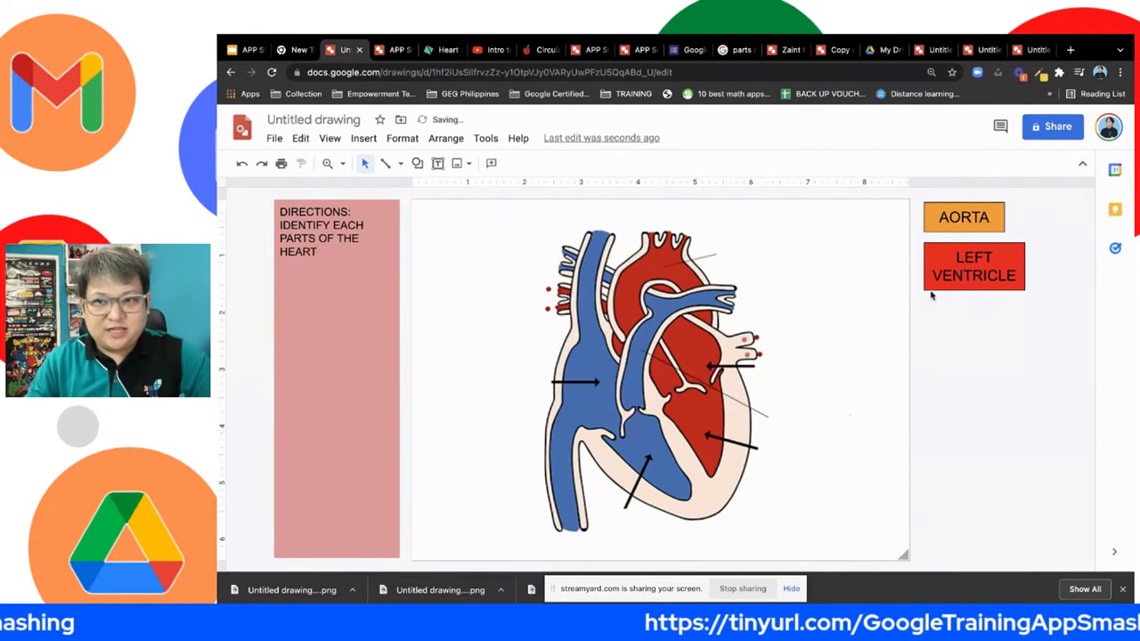
Paste another copy of the unfilled AORTA box below LEFT VENTRICLE and change its text to "RIGHT VENTRICLE".
right_click(933, 339)
left_click(963, 351)
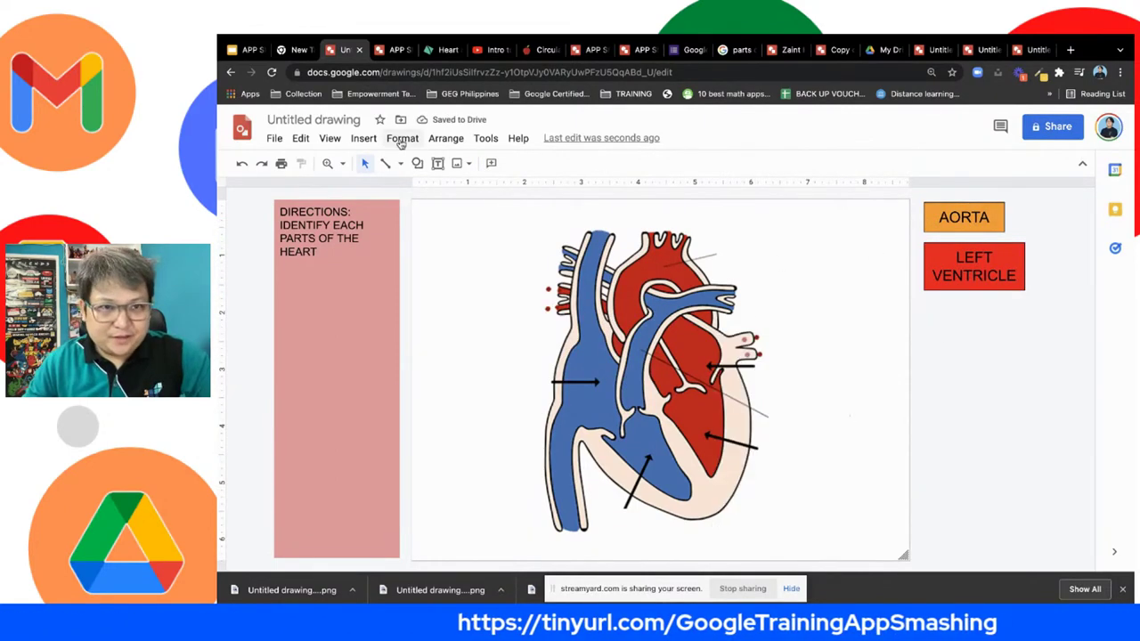
left_click(950, 262)
left_click(971, 350)
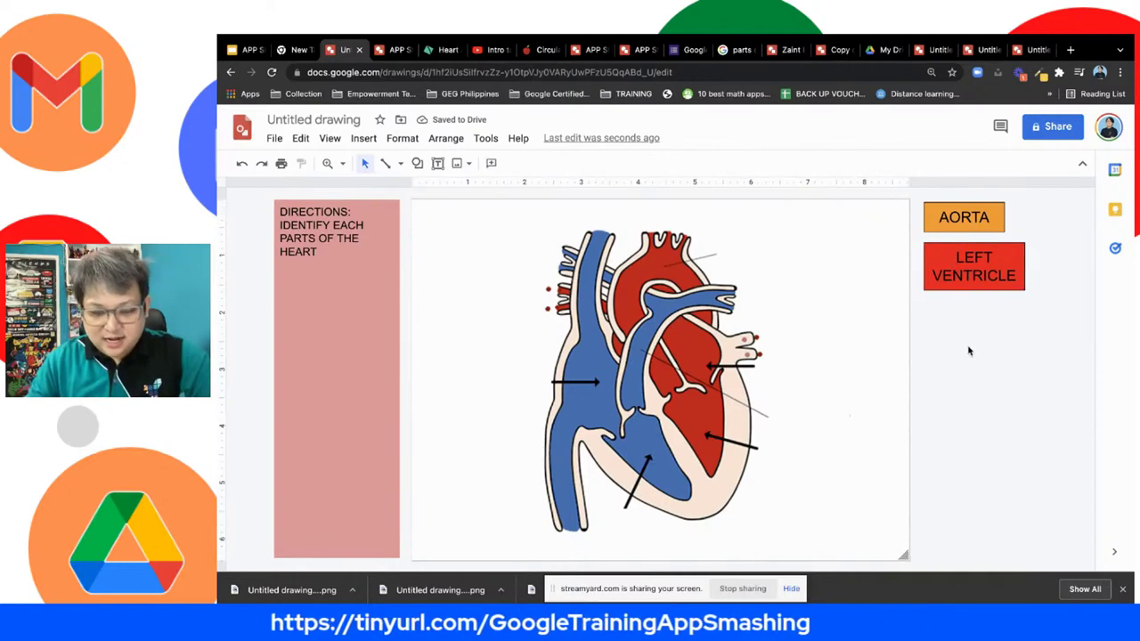
key("ctrl+v")
left_click_drag(1003, 220, 927, 315)
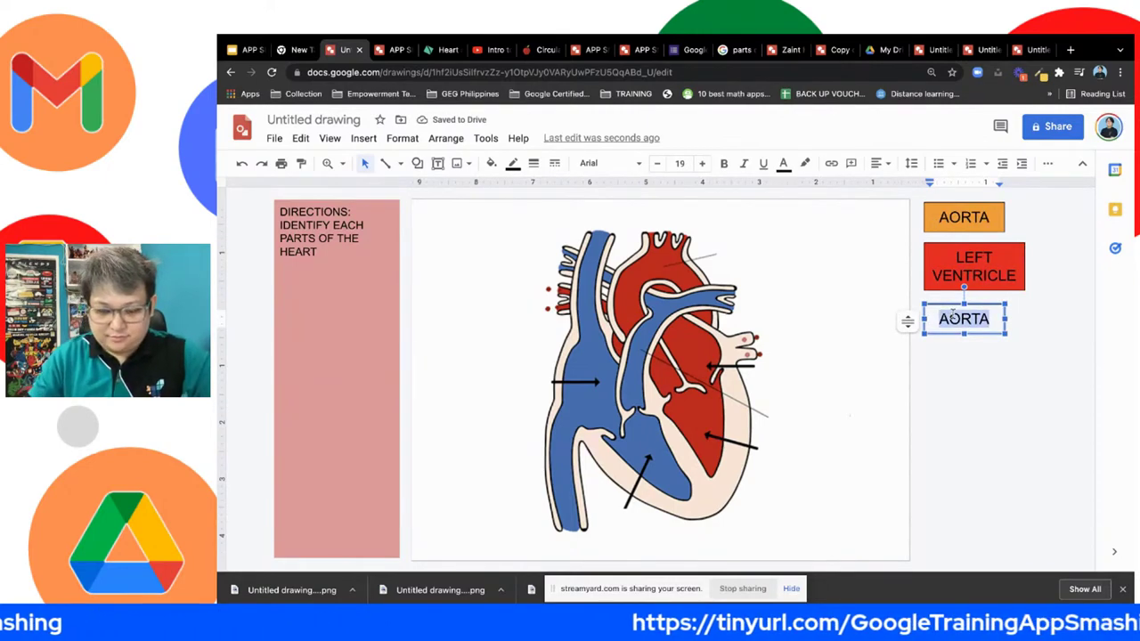
type("RIGHT VENTRICLE")
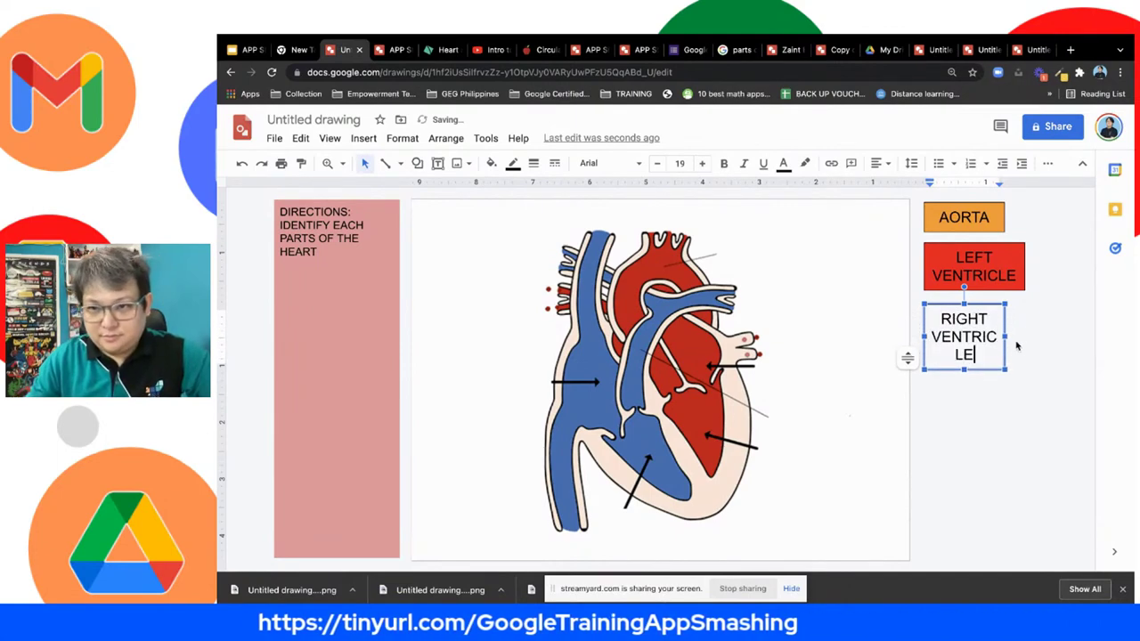
Widen the RIGHT VENTRICLE box to fit its text on two lines and widen the LEFT VENTRICLE box to match.
left_click_drag(1008, 338, 1033, 334)
left_click(1060, 323)
left_click(1031, 328)
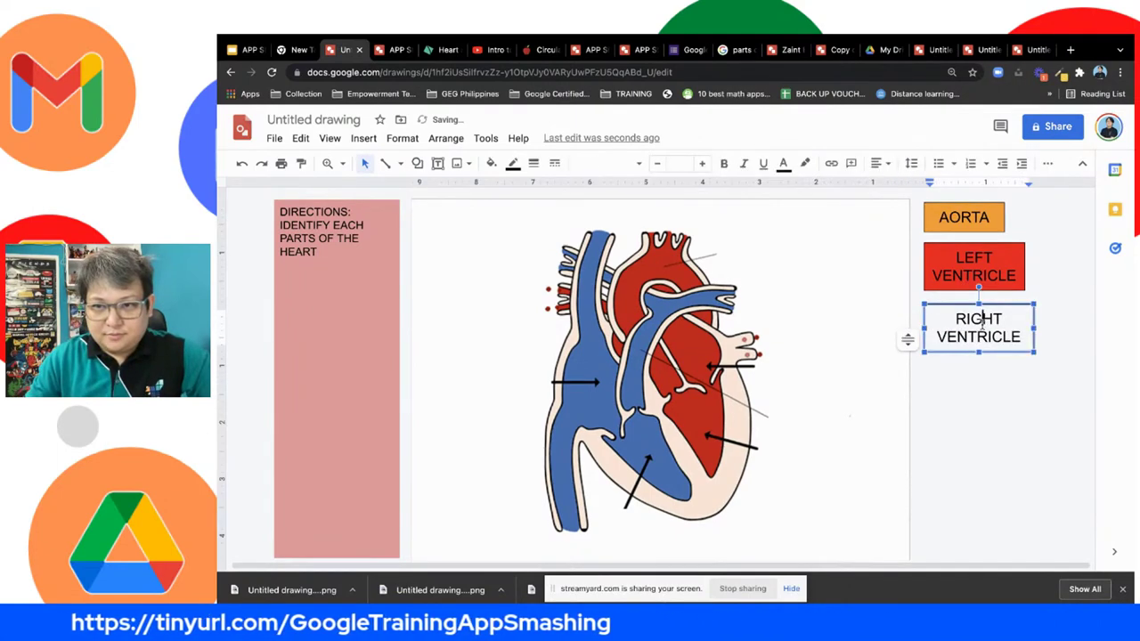
left_click_drag(1031, 327, 1030, 328)
left_click(1060, 322)
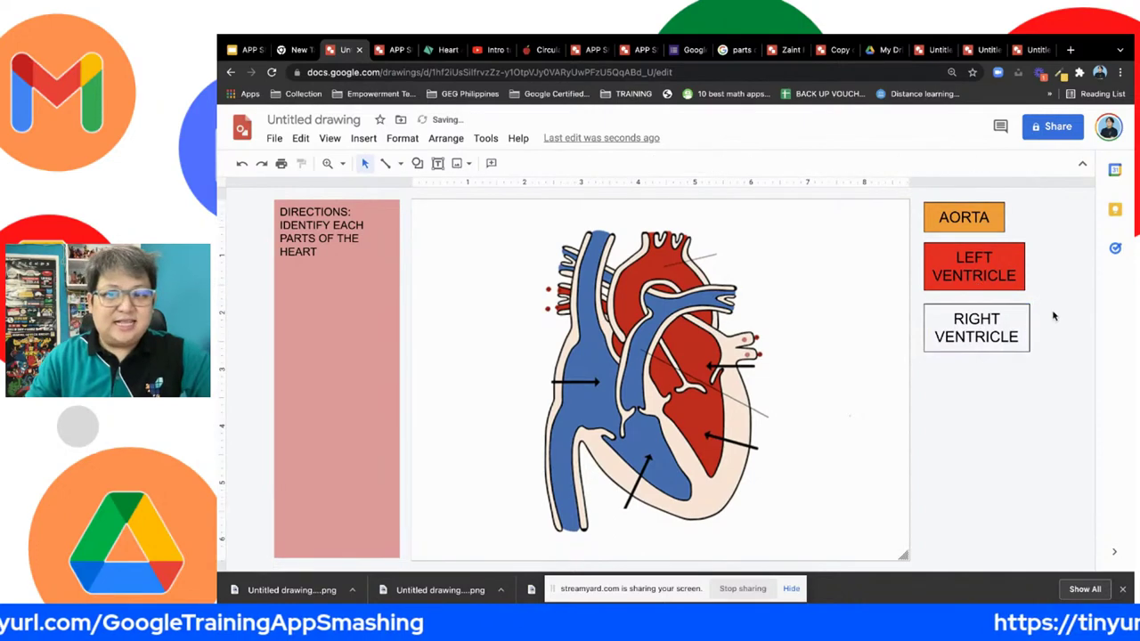
left_click(1005, 270)
left_click_drag(1028, 266, 1031, 265)
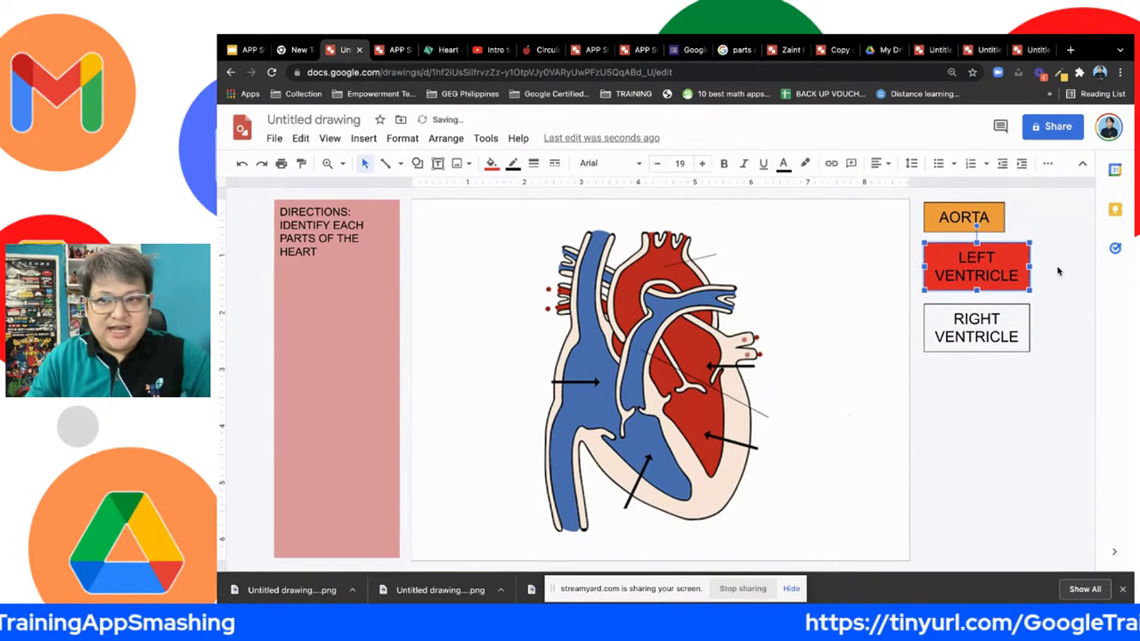
left_click(1051, 277)
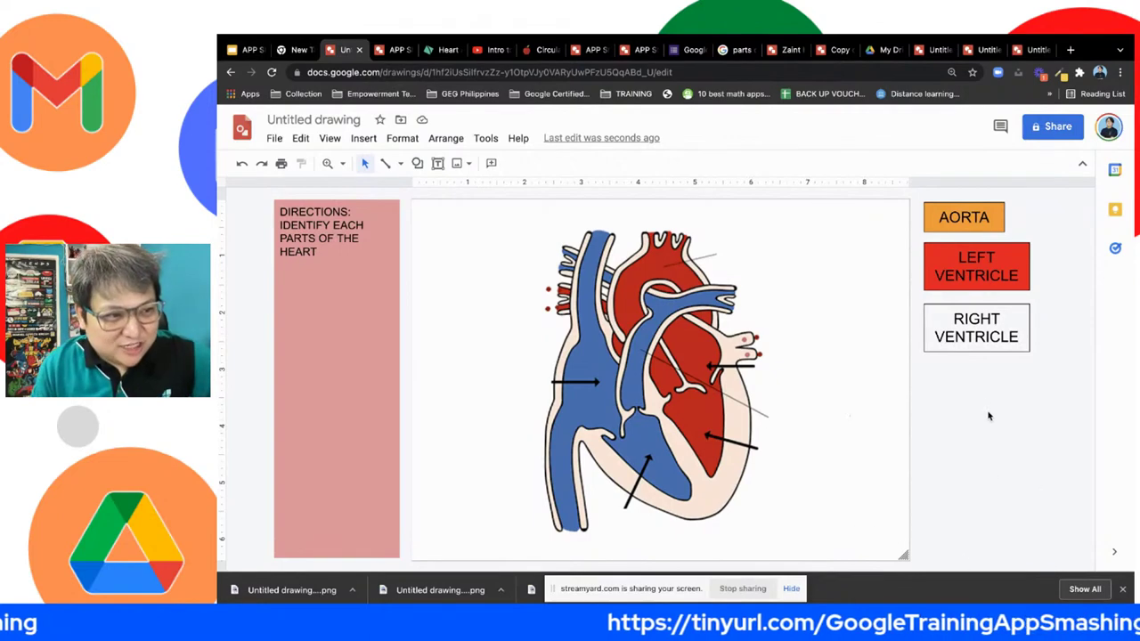
left_click(977, 342)
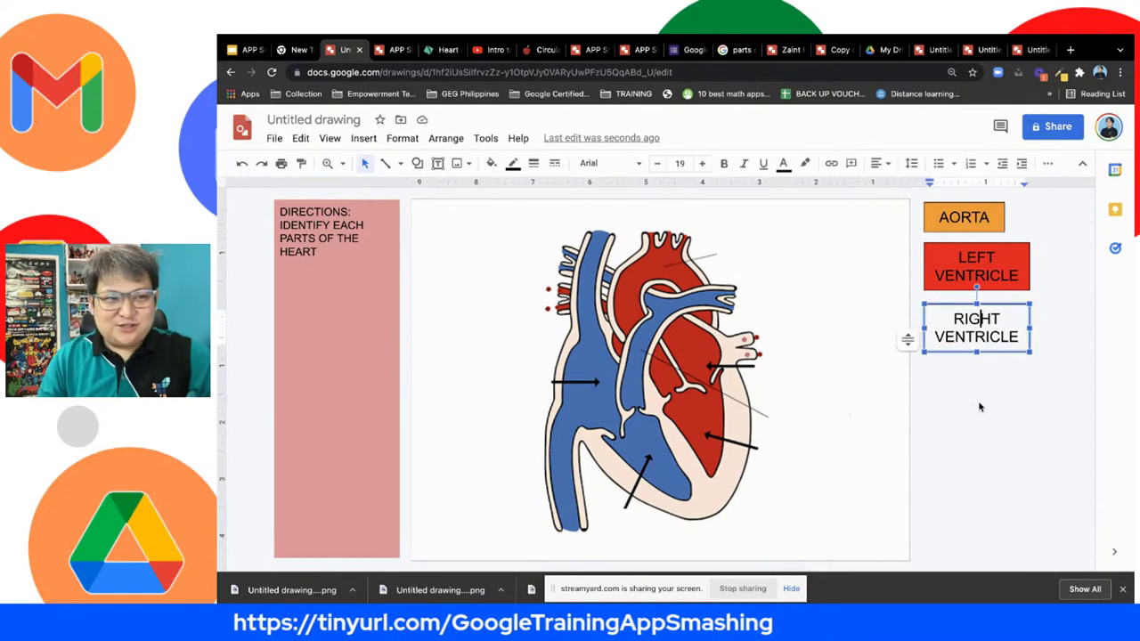